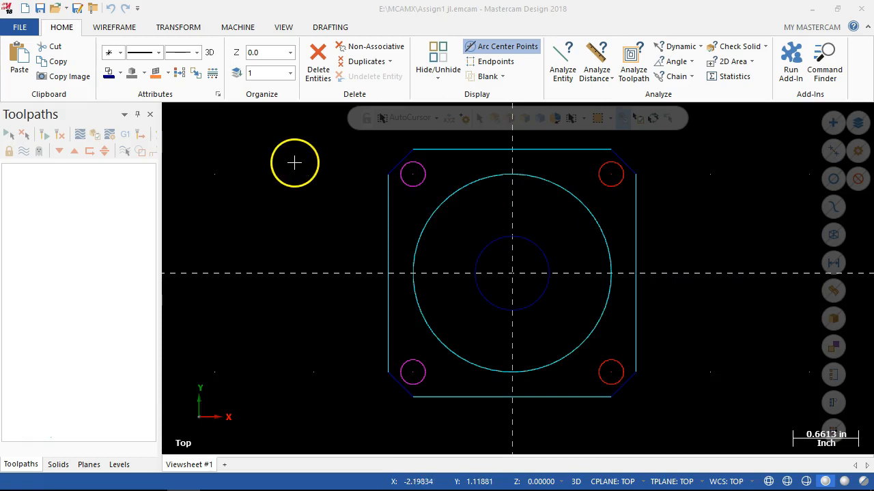
Clear the group and result colors so all entities return to their default colors.
{"action": "left_click", "coordinate": [181, 80]}
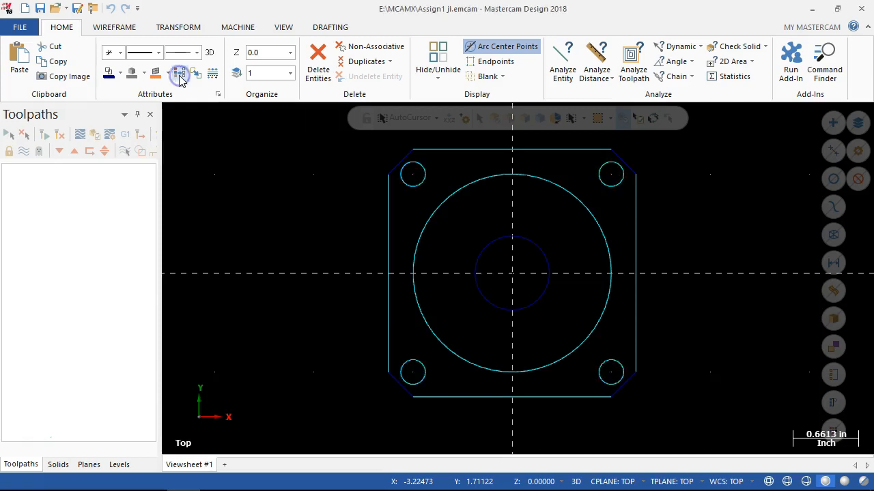
{"action": "left_click", "coordinate": [327, 230]}
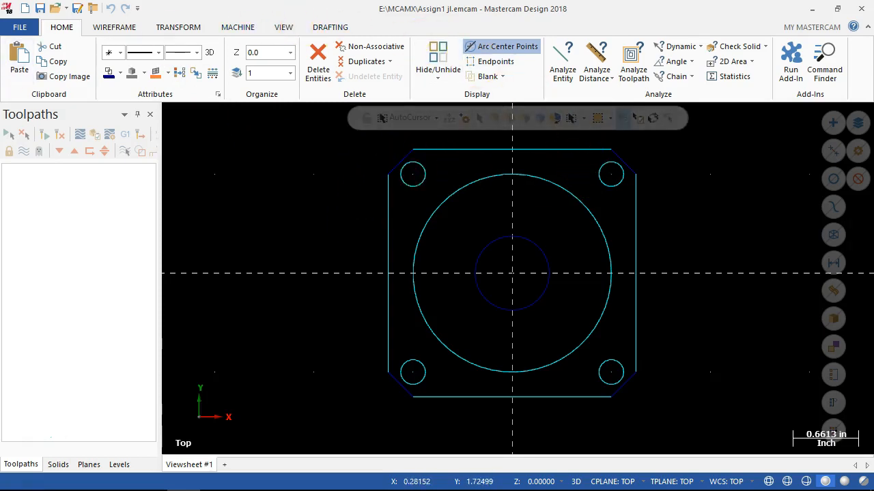
Set the default wireframe geometry color to 11 (cyan) in the system configuration and save the settings to the configuration file.
{"action": "left_click", "coordinate": [19, 26]}
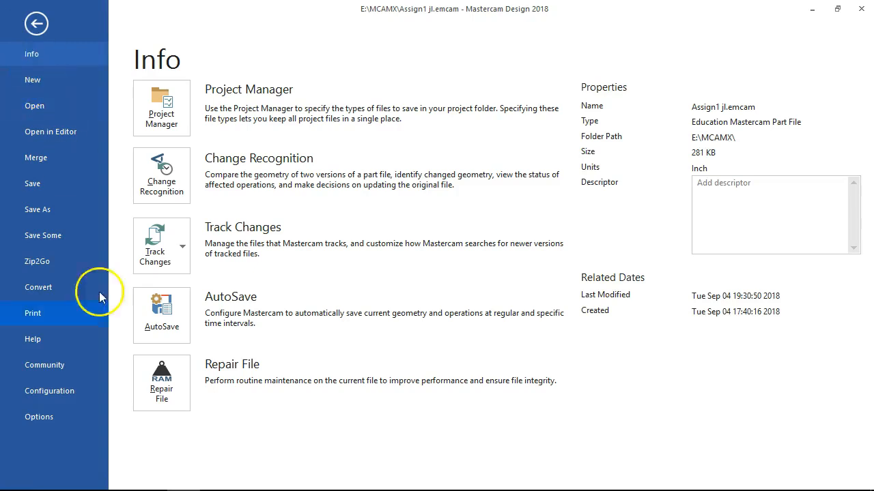
{"action": "left_click", "coordinate": [55, 390]}
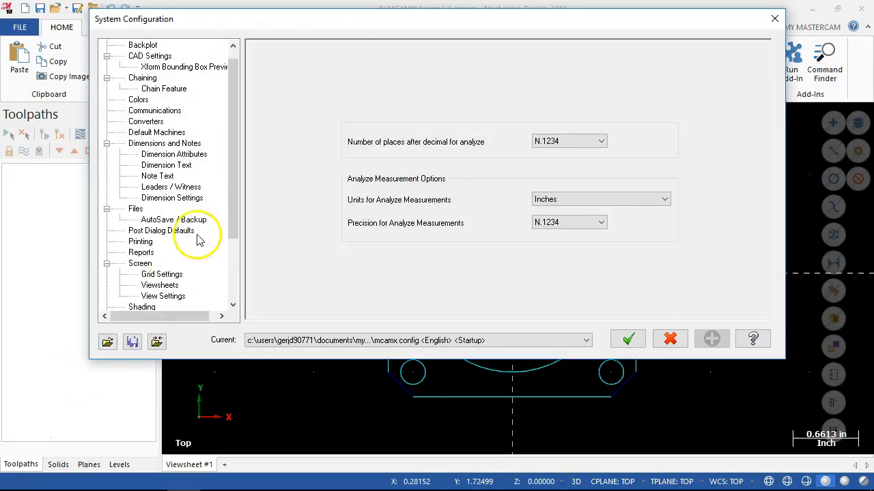
{"action": "left_click", "coordinate": [138, 100]}
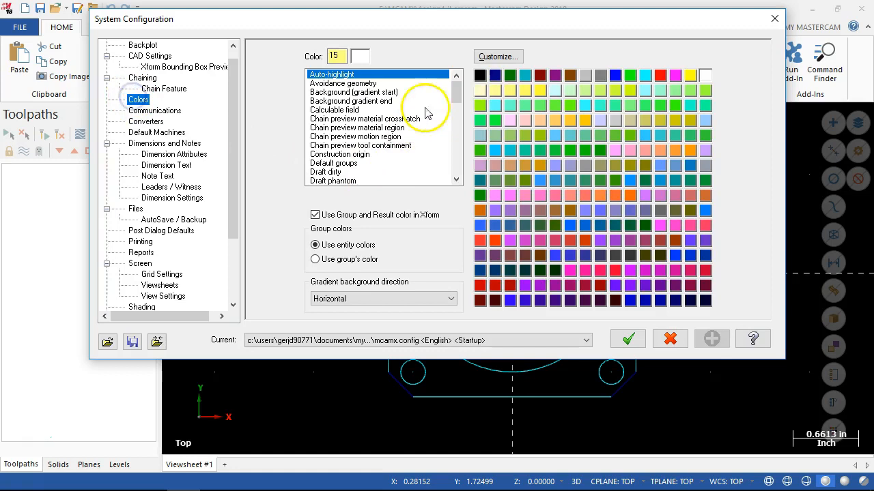
{"action": "left_click_drag", "start_coordinate": [454, 95], "coordinate": [457, 176]}
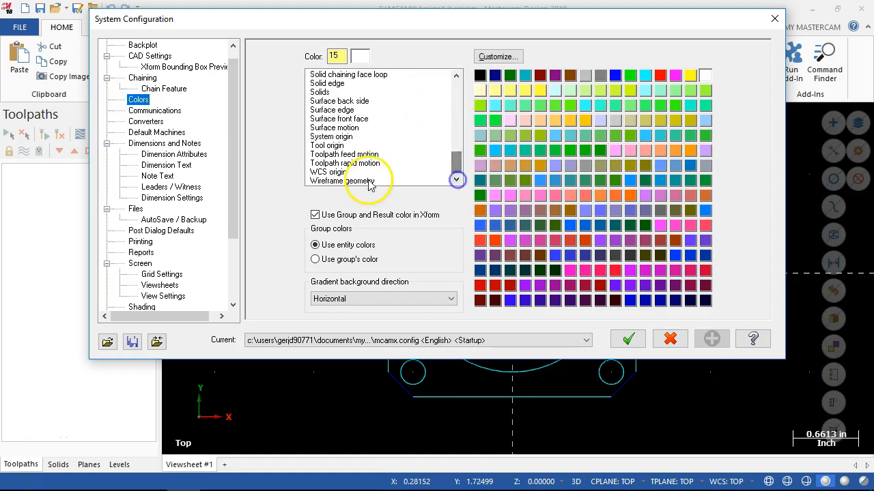
{"action": "left_click", "coordinate": [360, 182]}
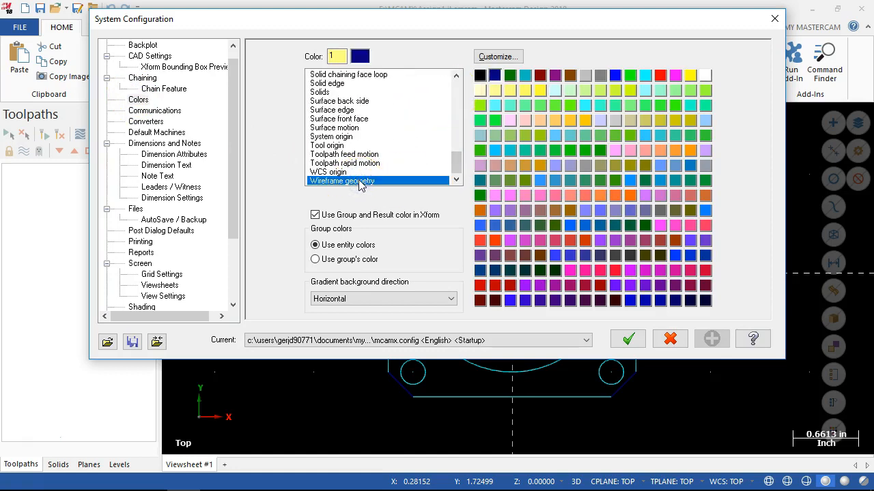
{"action": "left_click", "coordinate": [645, 74]}
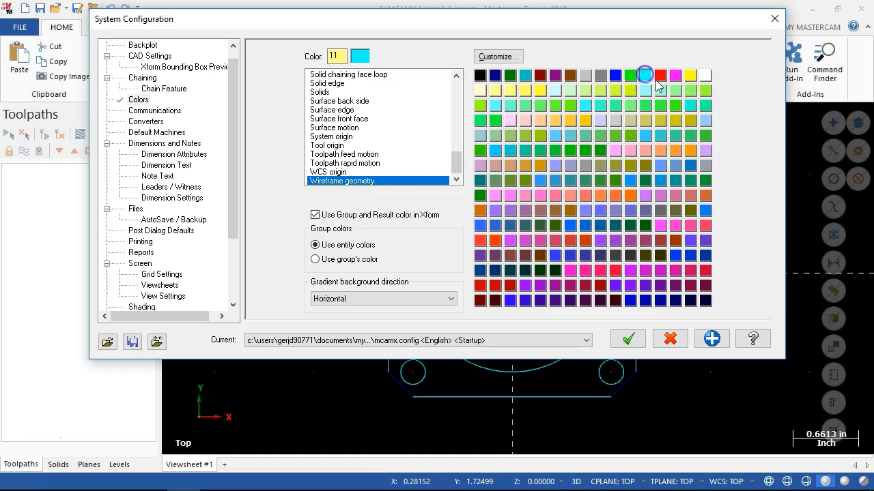
{"action": "left_click", "coordinate": [712, 339]}
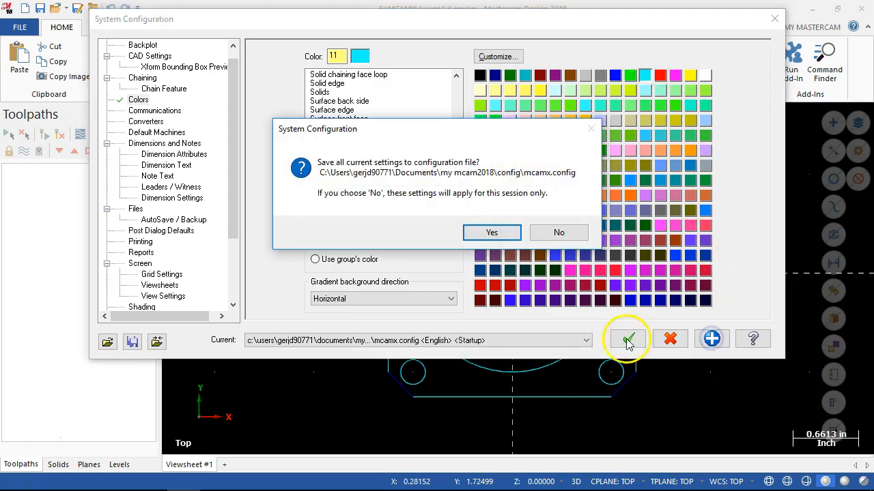
{"action": "left_click", "coordinate": [493, 233]}
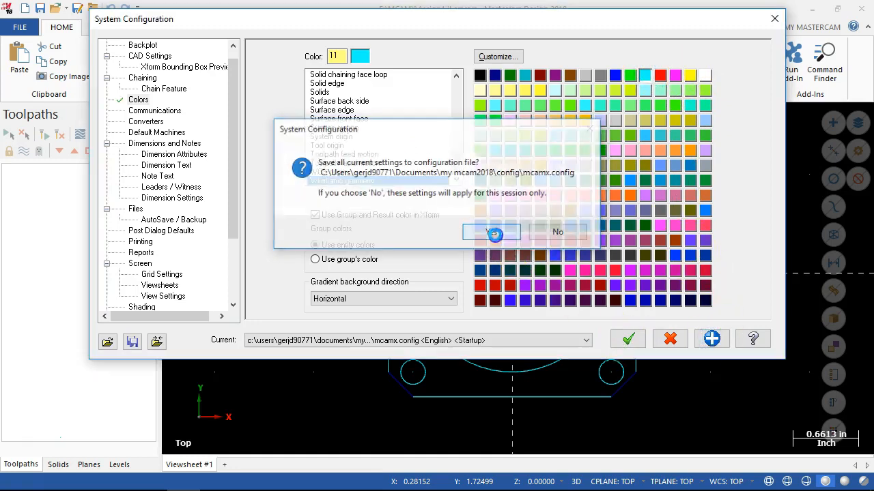
{"action": "left_click", "coordinate": [632, 339]}
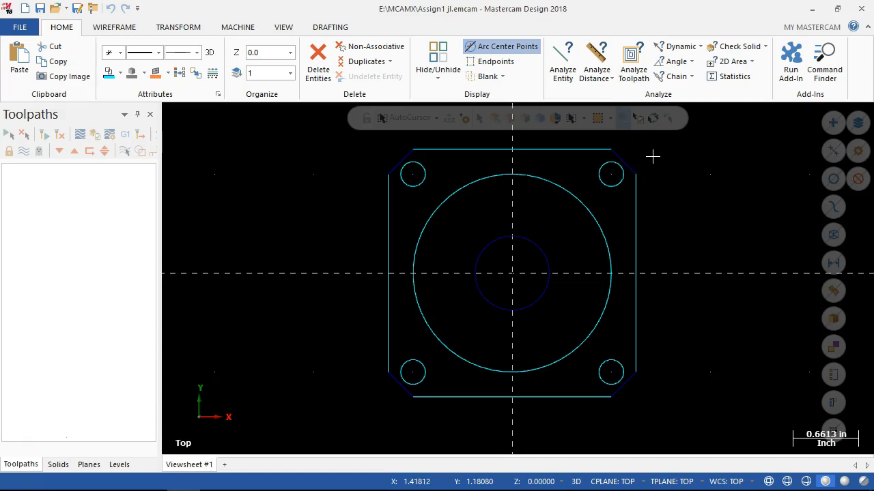
Select all the part geometry and change its wireframe color to cyan, then clear the selection.
{"action": "left_click_drag", "start_coordinate": [662, 144], "coordinate": [361, 416]}
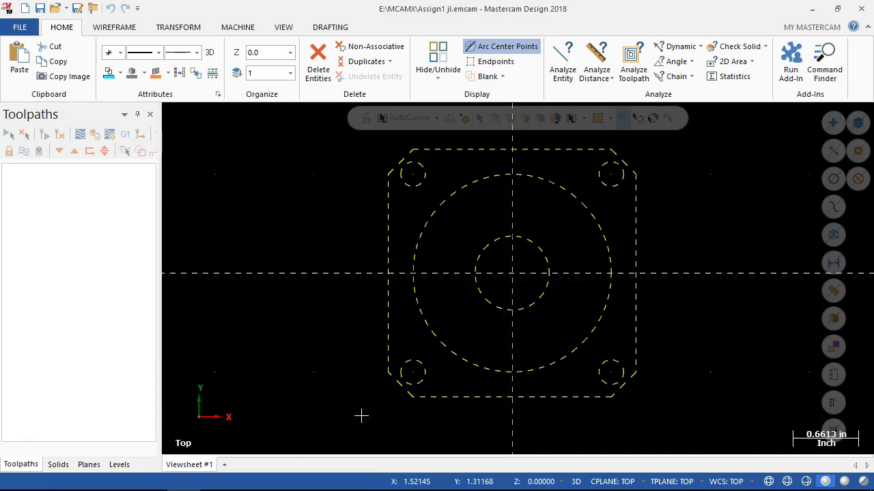
{"action": "left_click", "coordinate": [121, 73]}
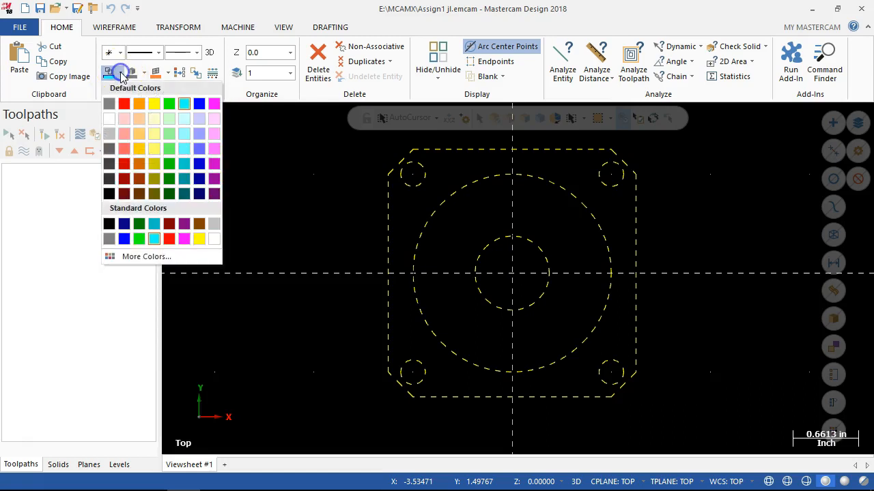
{"action": "left_click", "coordinate": [183, 103]}
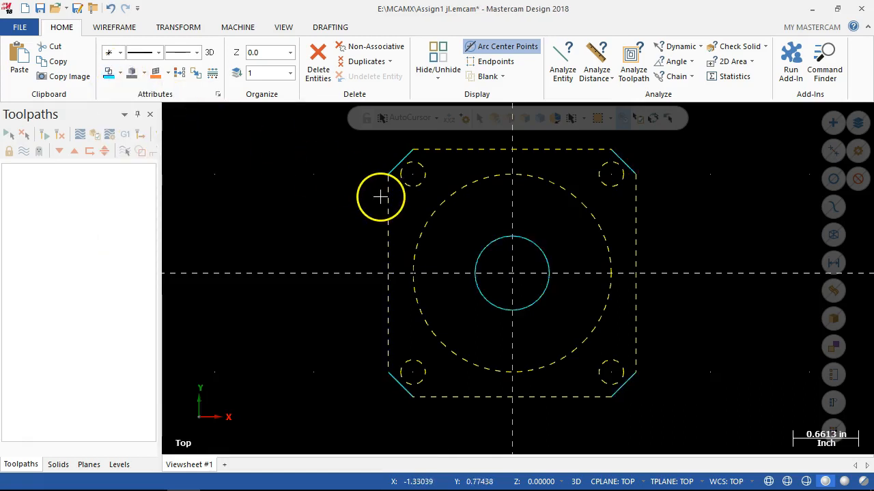
{"action": "key", "text": "Escape"}
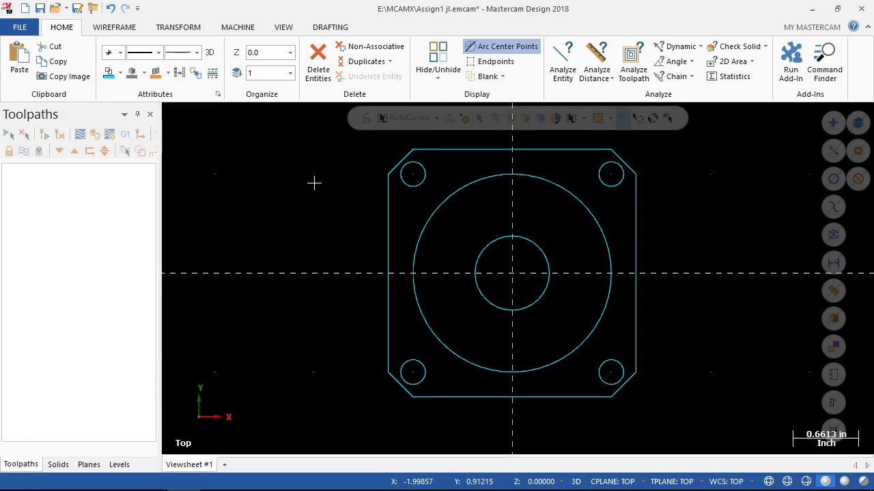
Switch to Chrome to view the dimensioned part drawing on the Assign1 page.
{"action": "scroll", "coordinate": [314, 183], "scroll_direction": "down", "scroll_amount": 3}
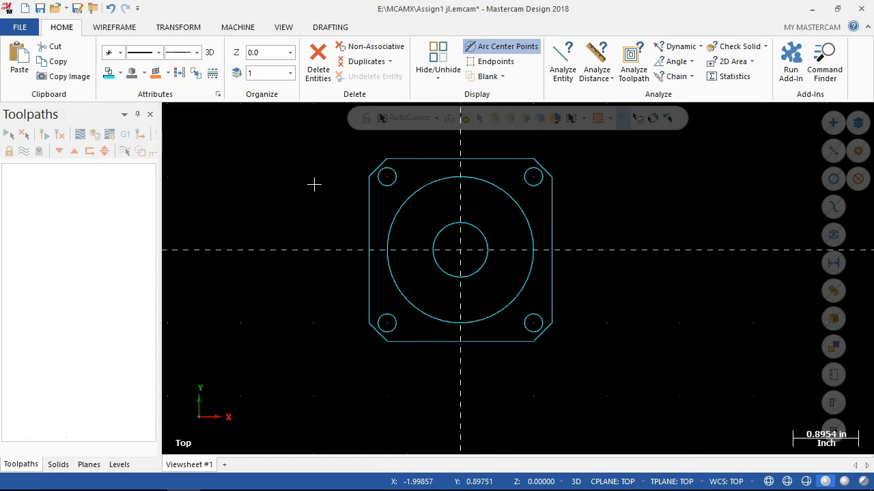
{"action": "scroll", "coordinate": [322, 284], "scroll_direction": "down", "scroll_amount": 1}
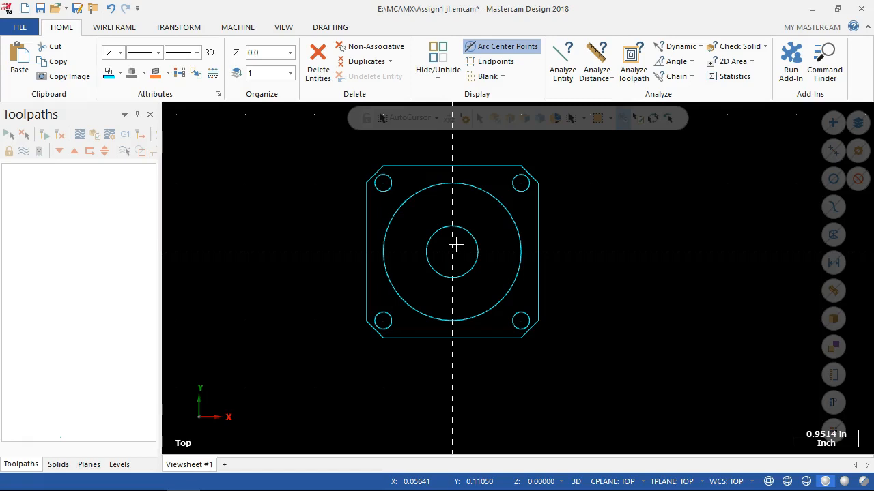
{"action": "left_click", "coordinate": [269, 267]}
{"action": "left_click", "coordinate": [149, 477]}
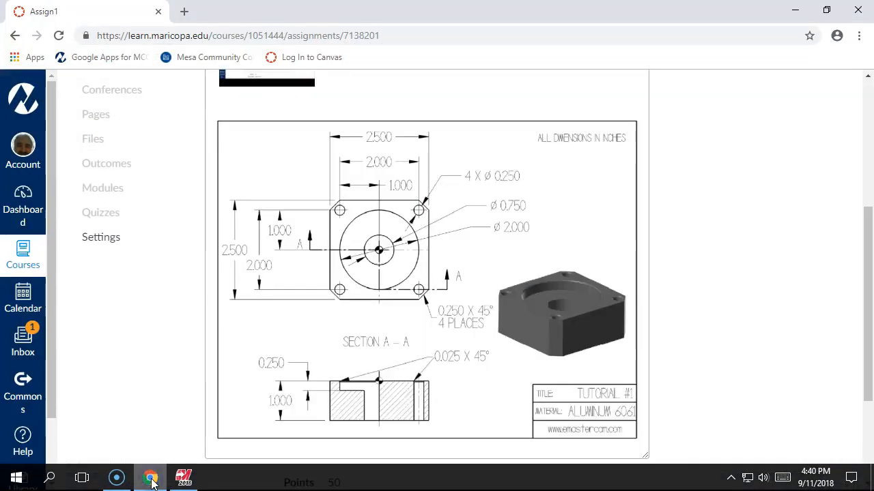
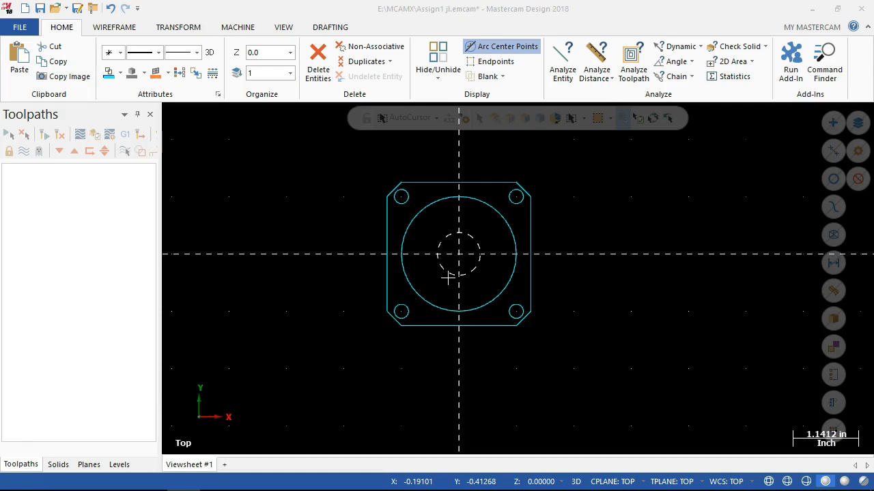
Select all the part geometry and start a Translate that moves the entities instead of copying them.
{"action": "left_click", "coordinate": [447, 278]}
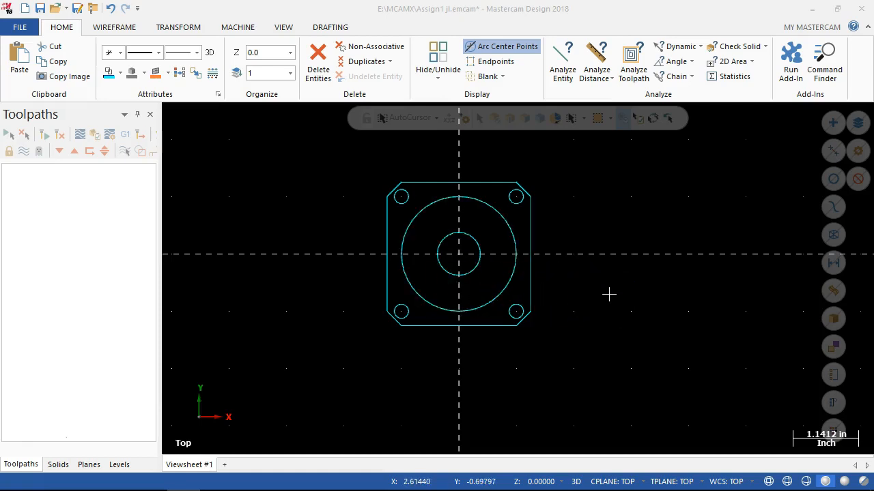
{"action": "left_click_drag", "start_coordinate": [341, 168], "coordinate": [584, 347]}
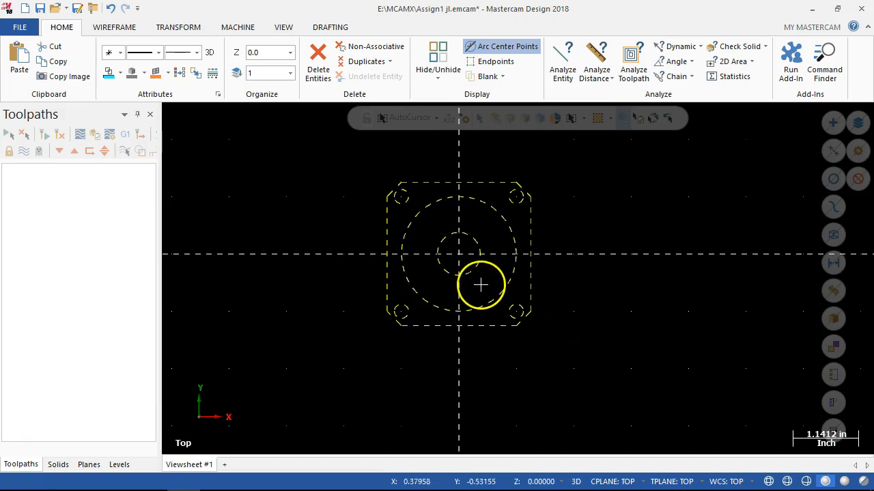
{"action": "left_click", "coordinate": [177, 28]}
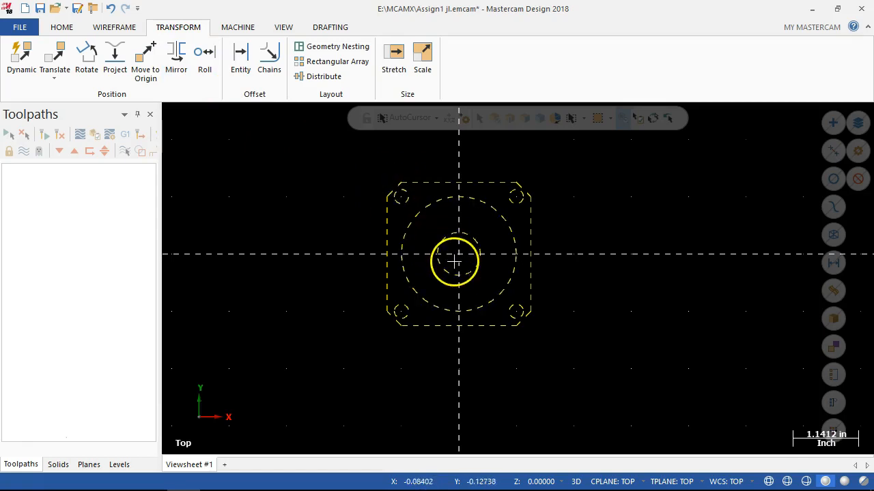
{"action": "left_click", "coordinate": [53, 65]}
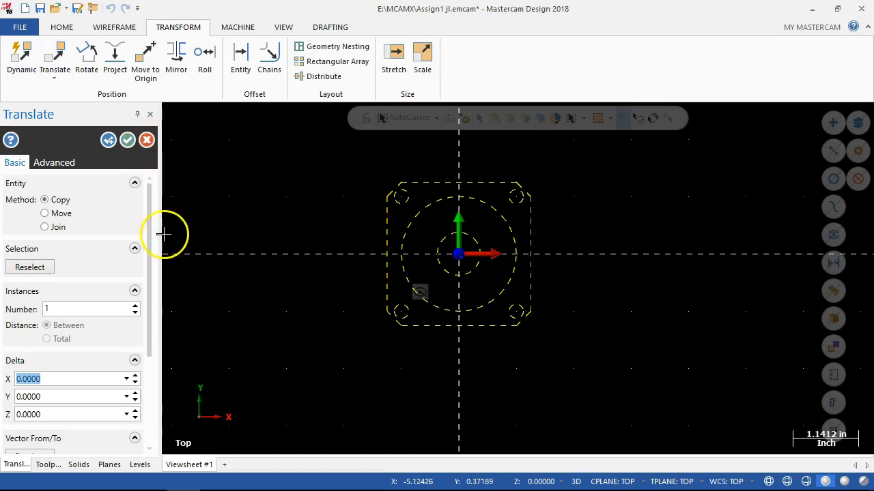
{"action": "left_click", "coordinate": [45, 214]}
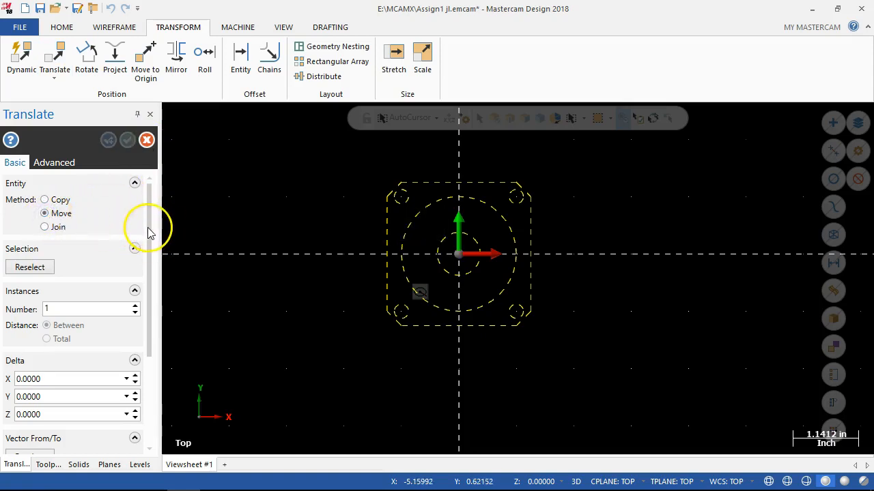
Translate the geometry by a delta of X 1.25 and Y -1.25, and clear the result colors.
{"action": "left_click_drag", "start_coordinate": [150, 232], "coordinate": [155, 266]}
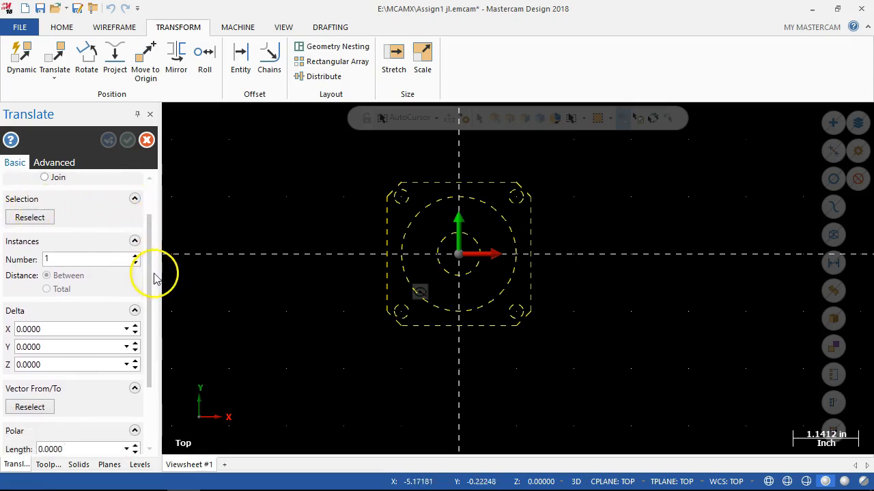
{"action": "left_click_drag", "start_coordinate": [153, 275], "coordinate": [152, 326]}
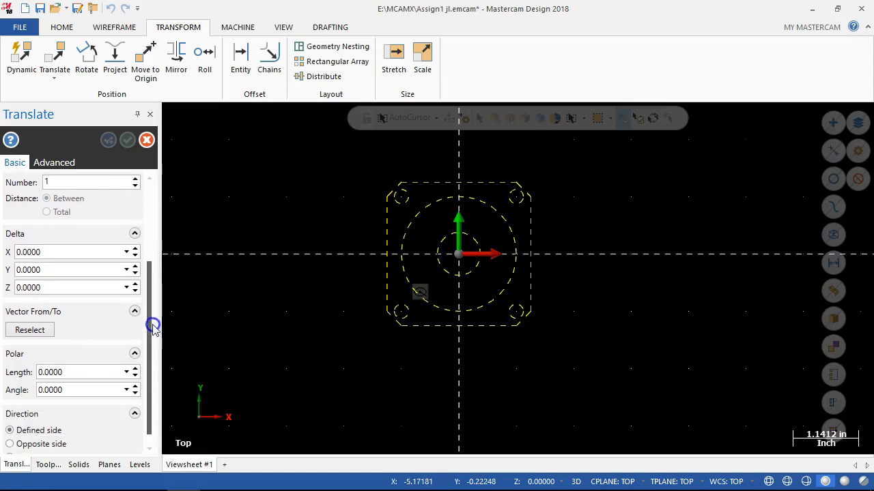
{"action": "left_click", "coordinate": [58, 253]}
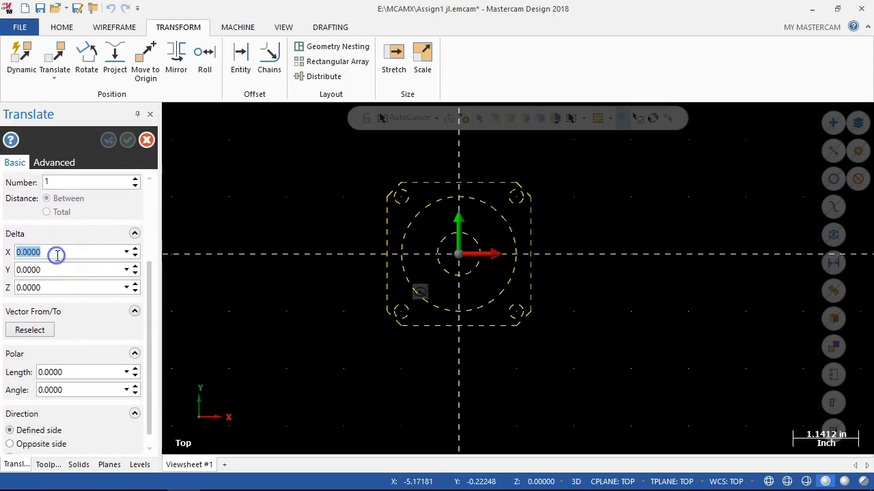
{"action": "type", "text": "1.25"}
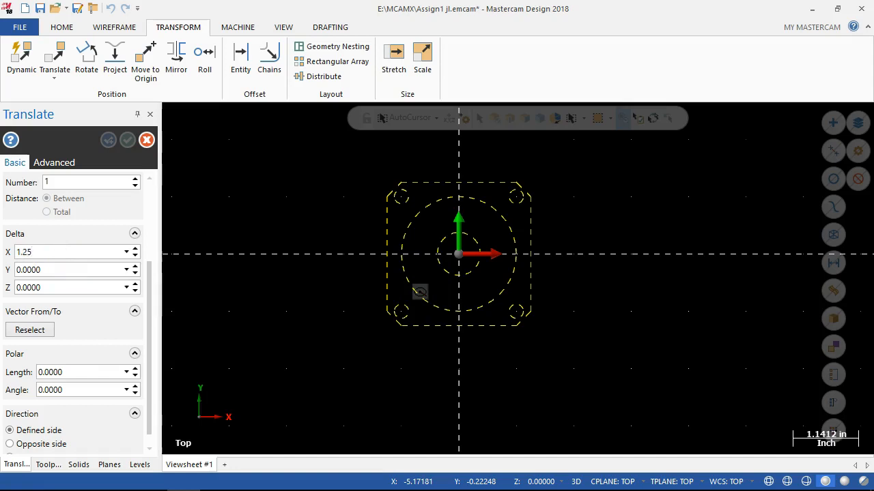
{"action": "key", "text": "Tab"}
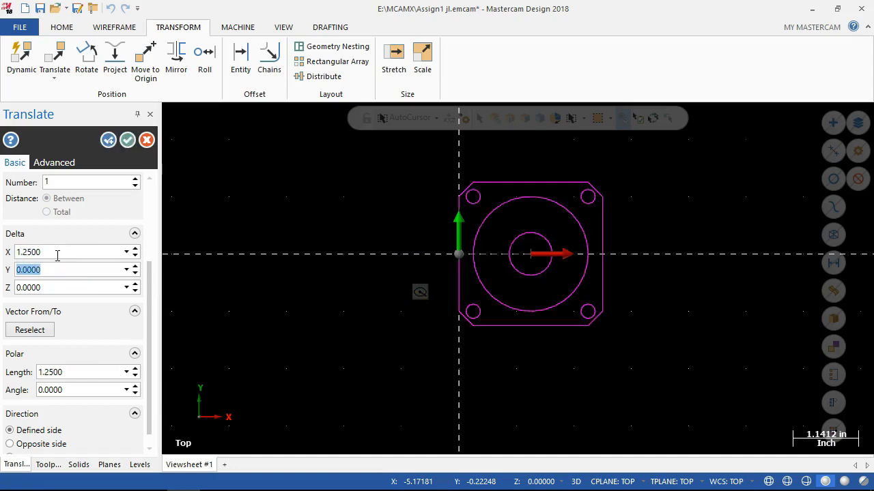
{"action": "type", "text": "-10.25"}
{"action": "key", "text": "Left"}
{"action": "key", "text": "Left"}
{"action": "key", "text": "BackSpace"}
{"action": "key", "text": "BackSpace"}
{"action": "type", "text": "."}
{"action": "key", "text": "Tab"}
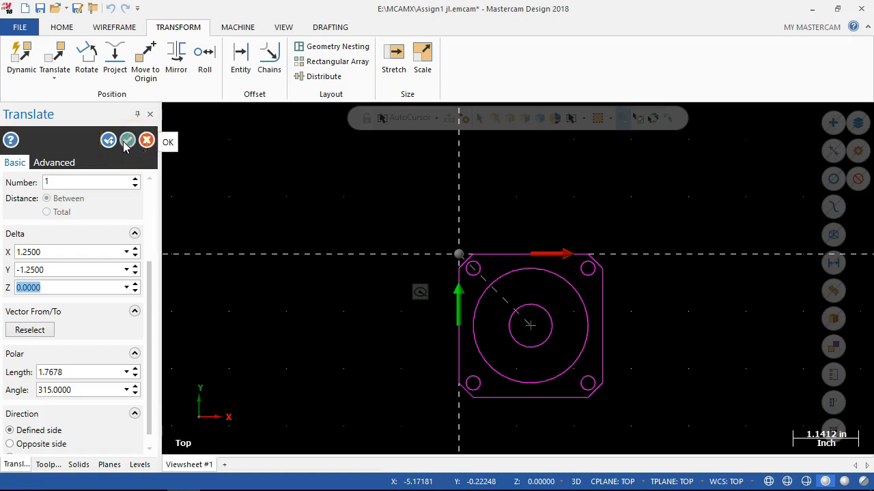
{"action": "left_click", "coordinate": [127, 142]}
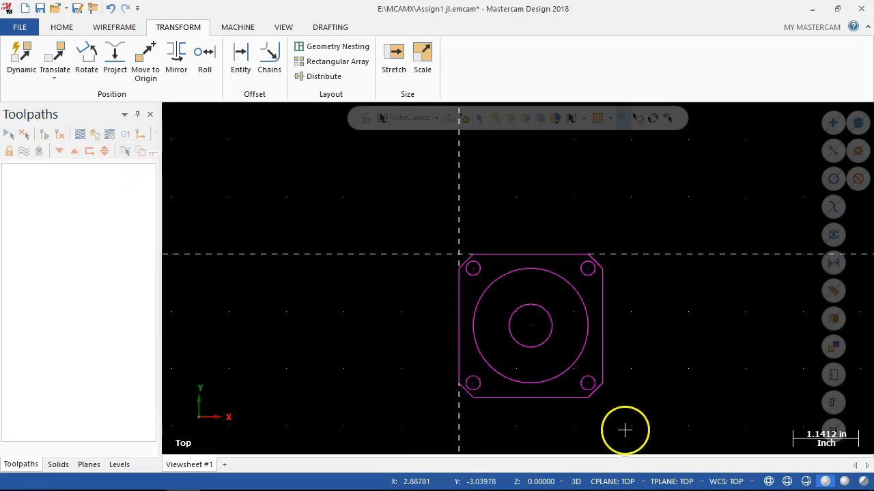
{"action": "right_click", "coordinate": [328, 225]}
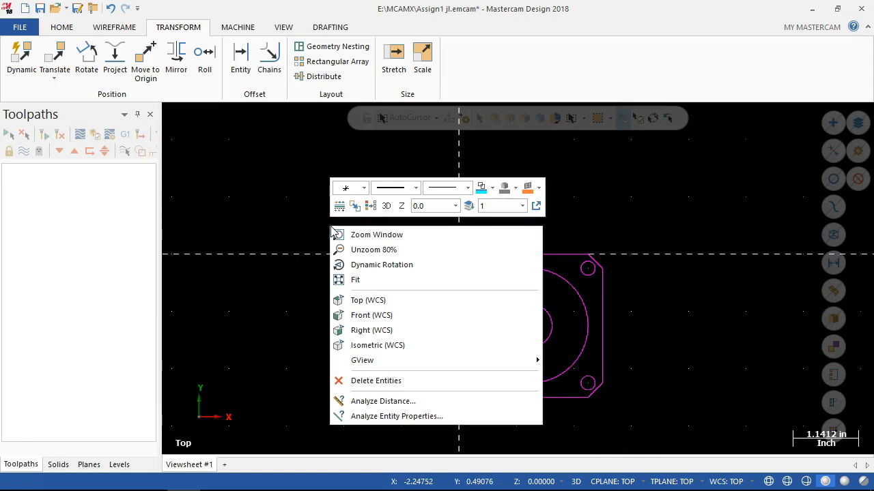
{"action": "left_click", "coordinate": [370, 206]}
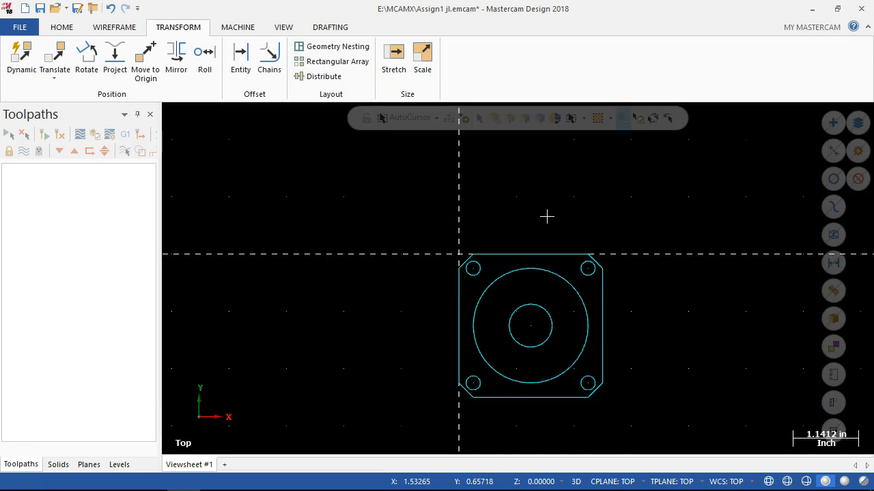
{"action": "scroll", "coordinate": [405, 232], "scroll_direction": "down", "scroll_amount": 2}
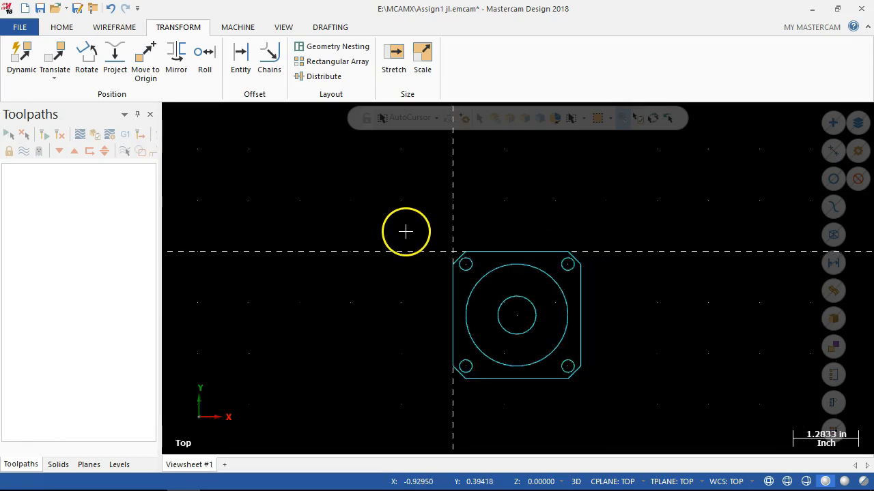
{"action": "scroll", "coordinate": [317, 247], "scroll_direction": "down", "scroll_amount": 2}
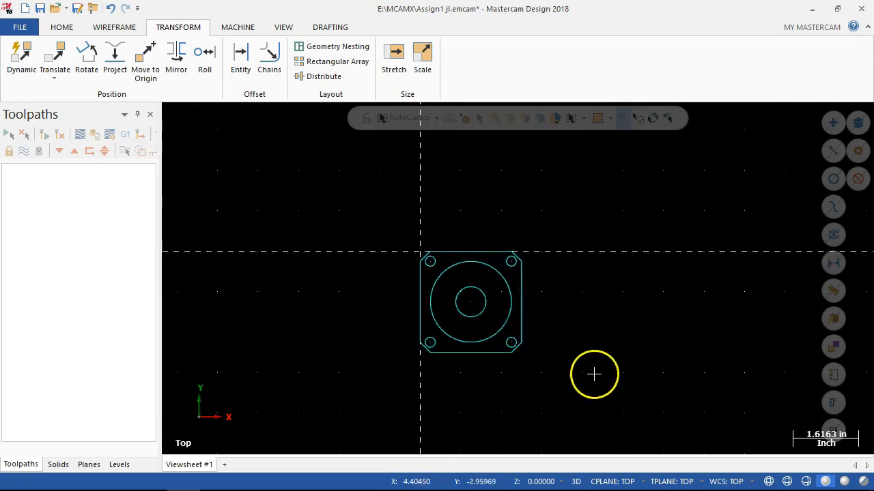
{"action": "scroll", "coordinate": [593, 374], "scroll_direction": "up", "scroll_amount": 3}
{"action": "scroll", "coordinate": [225, 288], "scroll_direction": "up", "scroll_amount": 2}
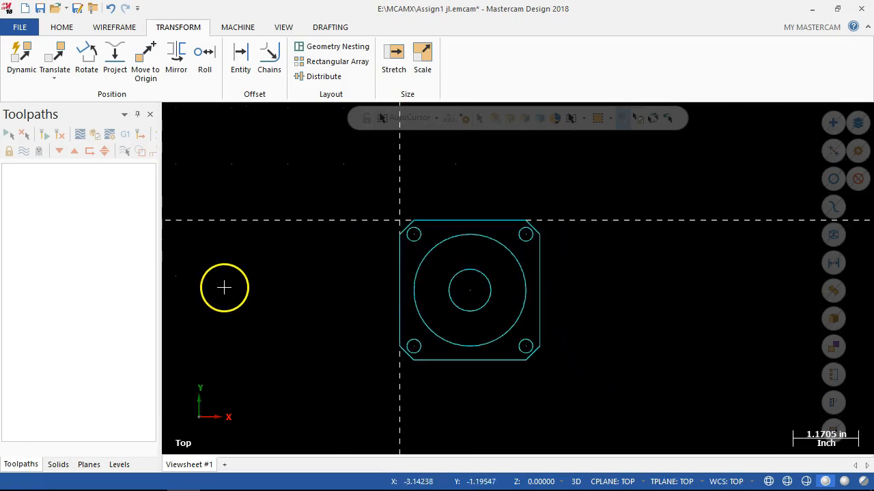
{"action": "scroll", "coordinate": [369, 311], "scroll_direction": "down", "scroll_amount": 2}
{"action": "scroll", "coordinate": [662, 208], "scroll_direction": "up", "scroll_amount": 1}
{"action": "scroll", "coordinate": [339, 417], "scroll_direction": "up", "scroll_amount": 2}
{"action": "scroll", "coordinate": [360, 207], "scroll_direction": "down", "scroll_amount": 1}
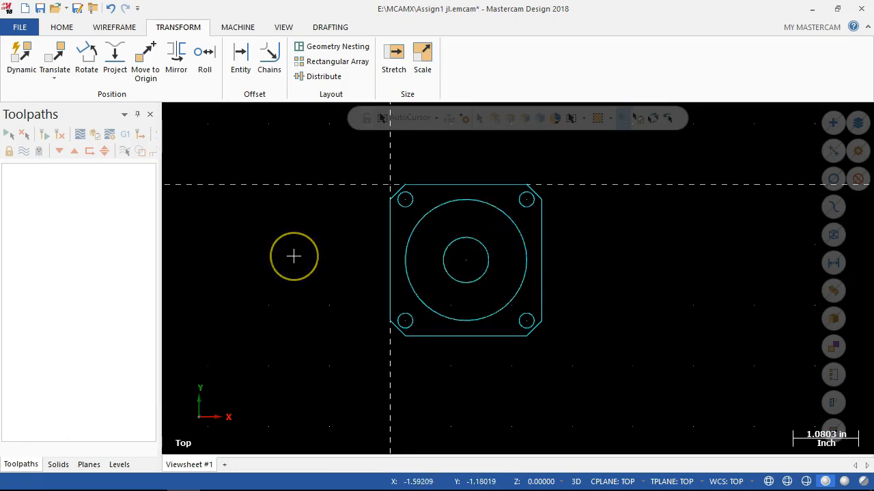
{"action": "scroll", "coordinate": [248, 259], "scroll_direction": "up", "scroll_amount": 2}
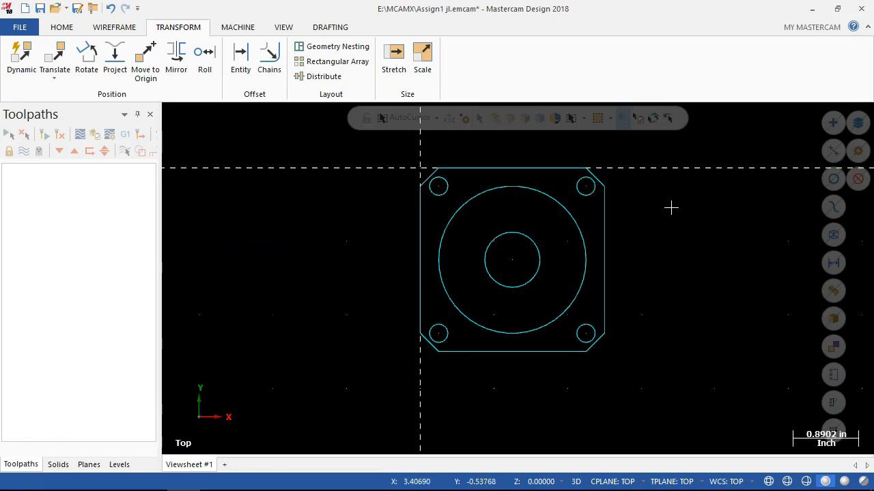
{"action": "scroll", "coordinate": [660, 210], "scroll_direction": "up", "scroll_amount": 1}
{"action": "scroll", "coordinate": [660, 212], "scroll_direction": "down", "scroll_amount": 1}
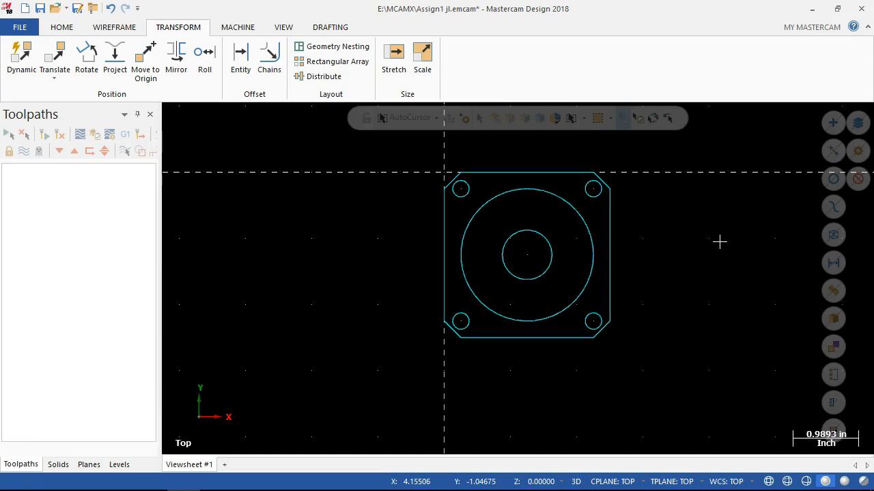
Examine the part in the Front, Back, Bottom, Right side and Isometric views, ending in the Top view.
{"action": "key", "text": "alt+2"}
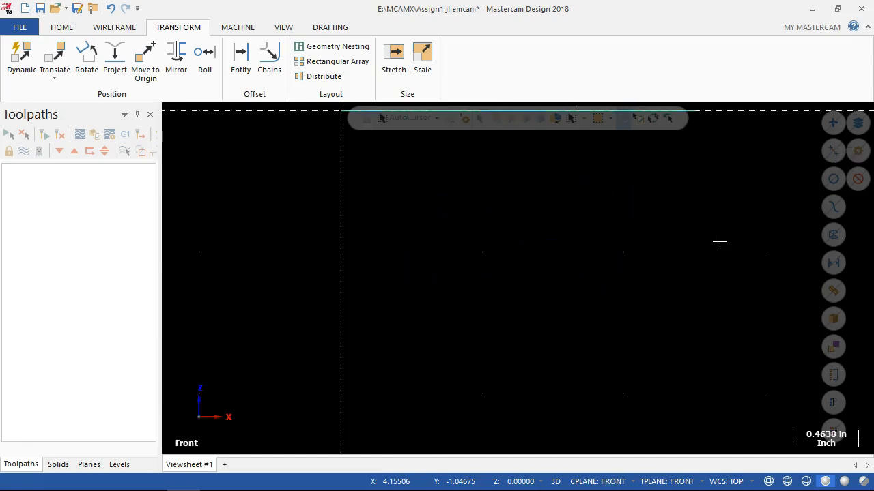
{"action": "key", "text": "alt+4"}
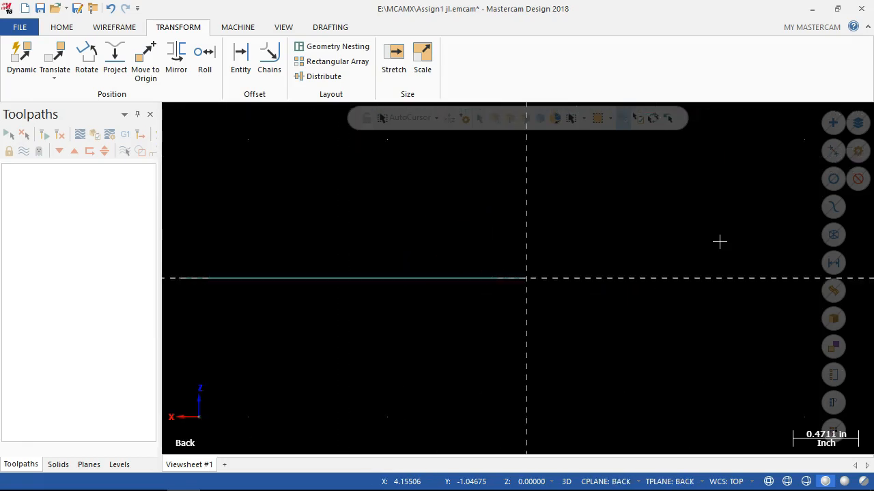
{"action": "key", "text": "alt+5"}
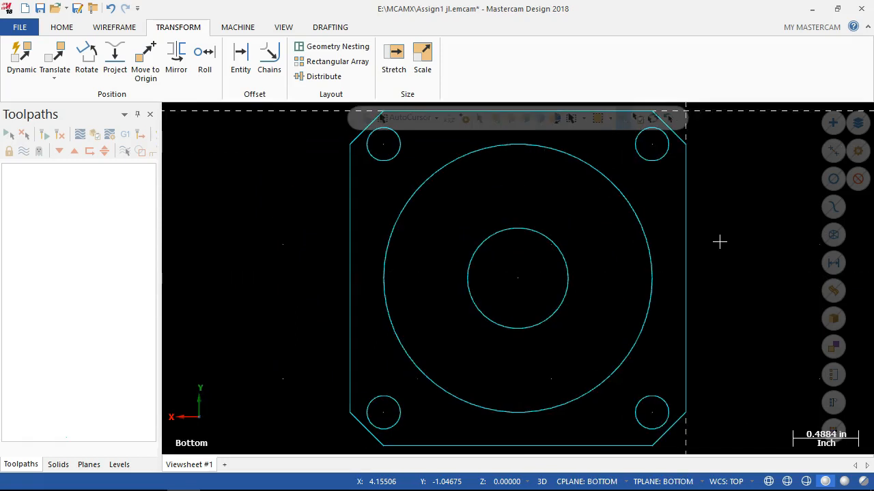
{"action": "key", "text": "alt+5"}
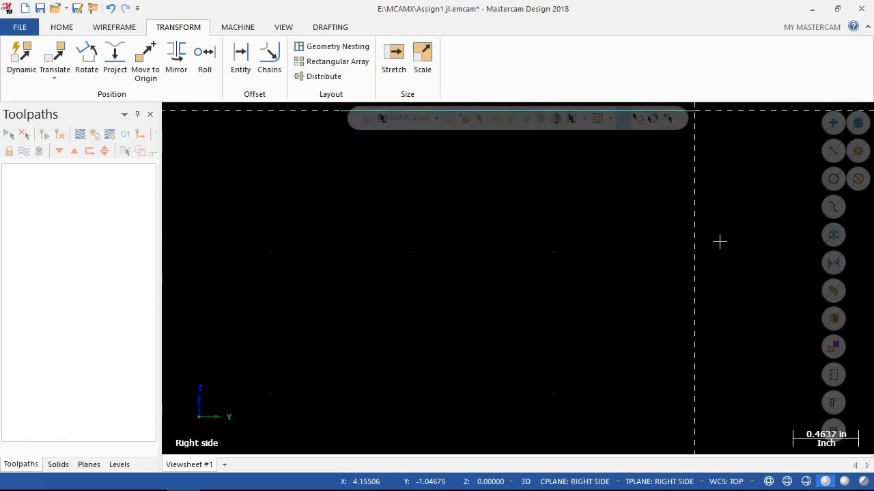
{"action": "key", "text": "alt+6"}
{"action": "key", "text": "alt+7"}
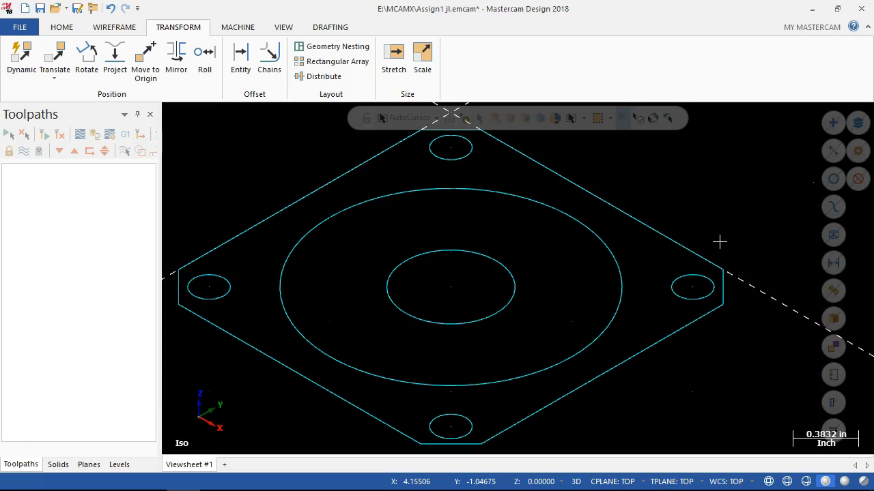
{"action": "key", "text": "alt+1"}
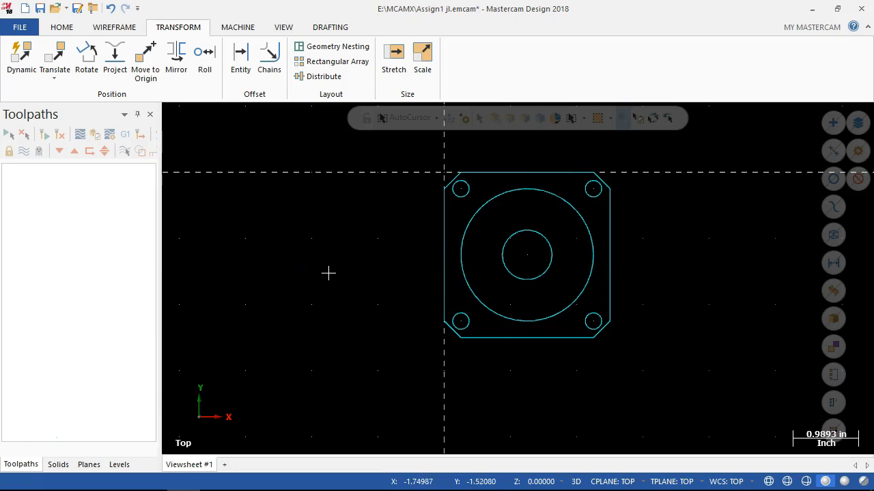
{"action": "left_click", "coordinate": [303, 271]}
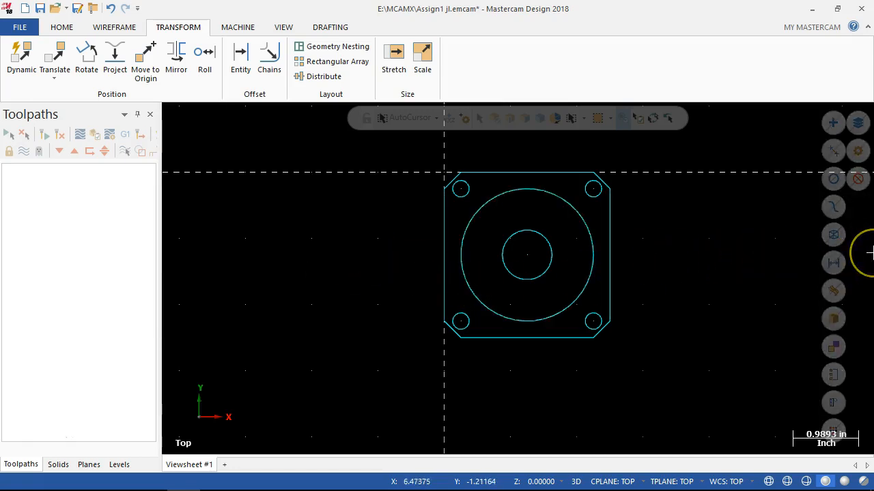
{"action": "left_click", "coordinate": [767, 264]}
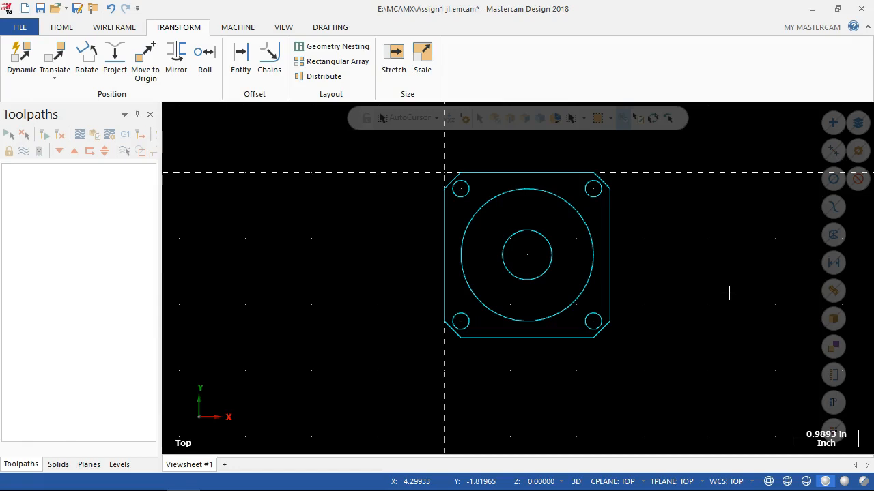
{"action": "left_click", "coordinate": [708, 314]}
{"action": "left_click", "coordinate": [720, 310]}
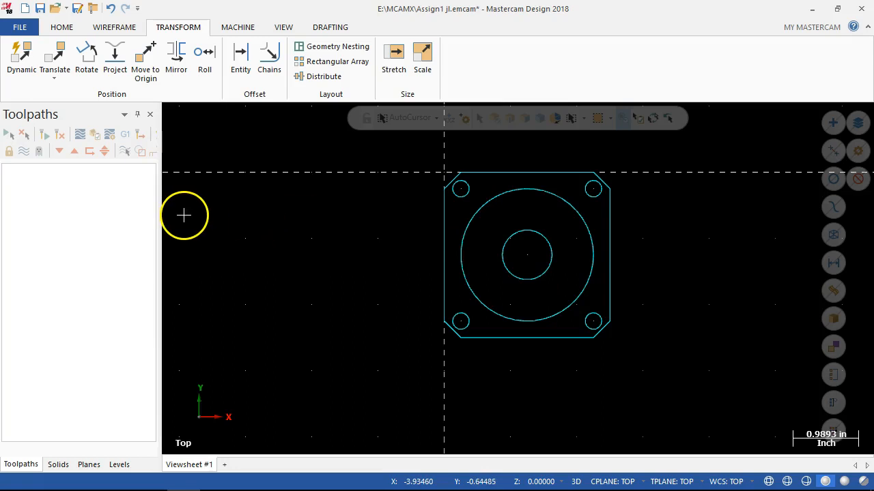
Open the mill machine definition list management and check the current machine definition directory path.
{"action": "left_click", "coordinate": [240, 28]}
{"action": "left_click", "coordinate": [20, 78]}
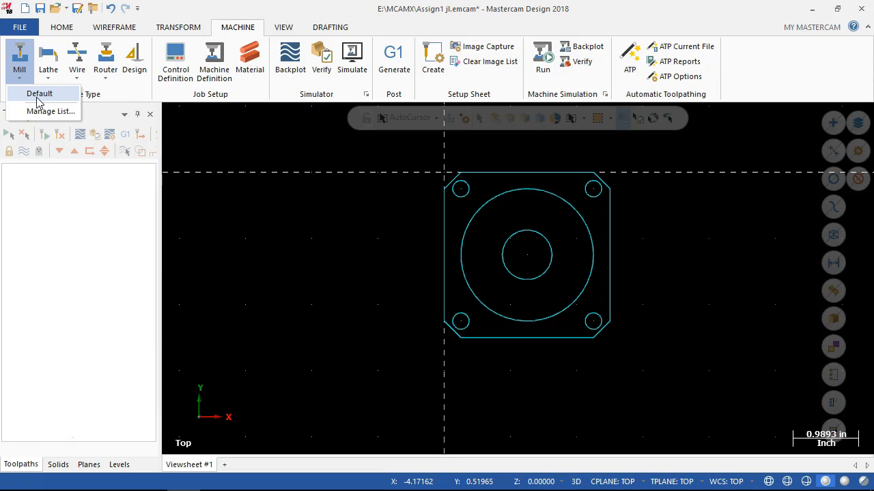
{"action": "left_click", "coordinate": [40, 110]}
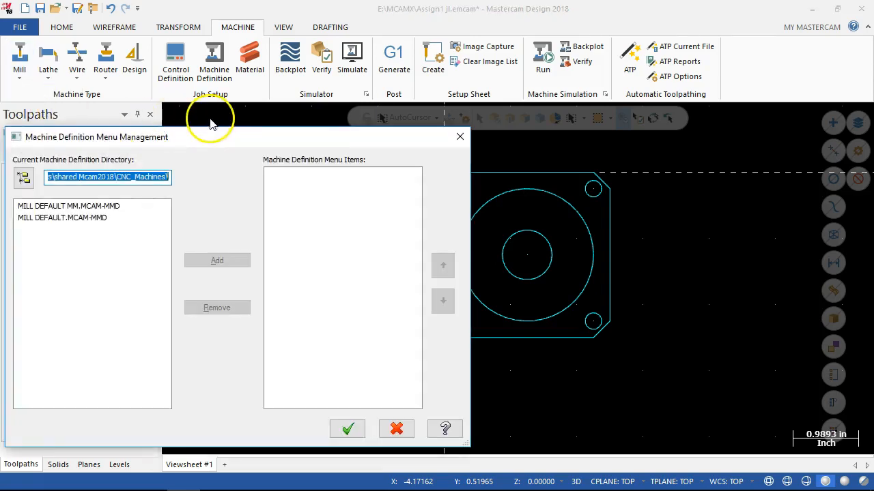
{"action": "left_click_drag", "start_coordinate": [225, 143], "coordinate": [395, 69]}
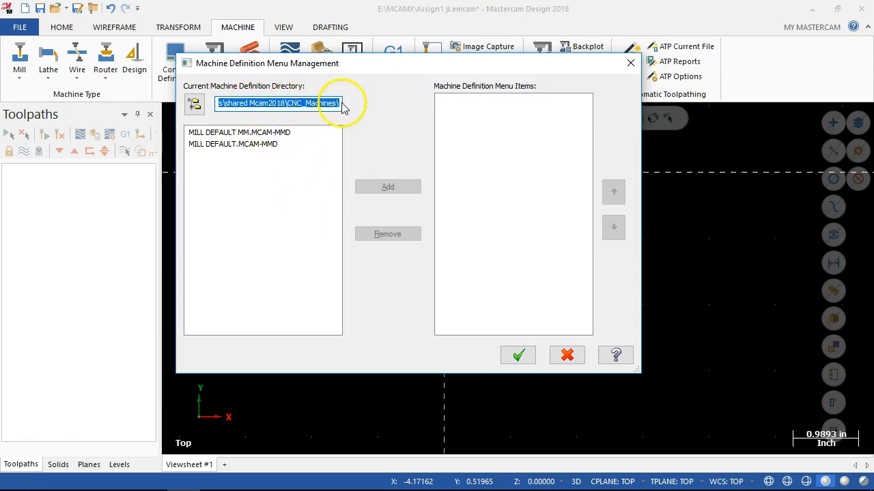
{"action": "left_click_drag", "start_coordinate": [316, 103], "coordinate": [302, 106]}
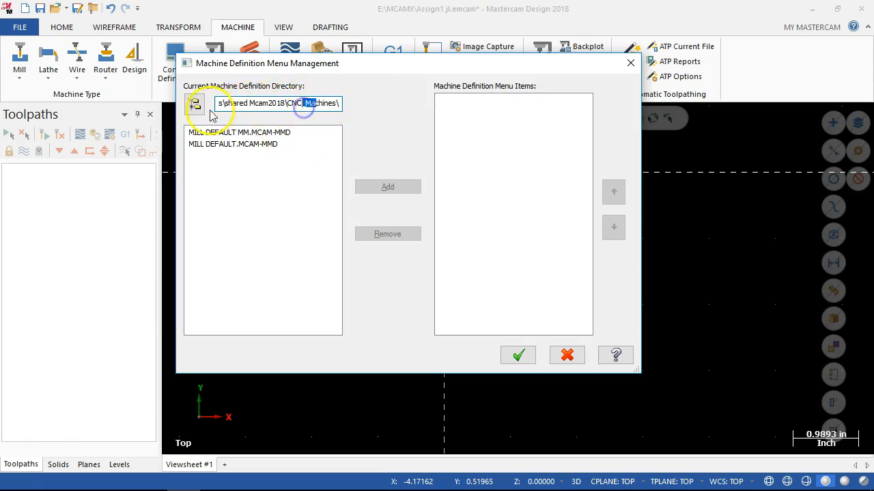
Browse the my mcam2018 folder in Documents, including its Mill subfolder, while choosing a machine definition directory.
{"action": "left_click", "coordinate": [195, 106]}
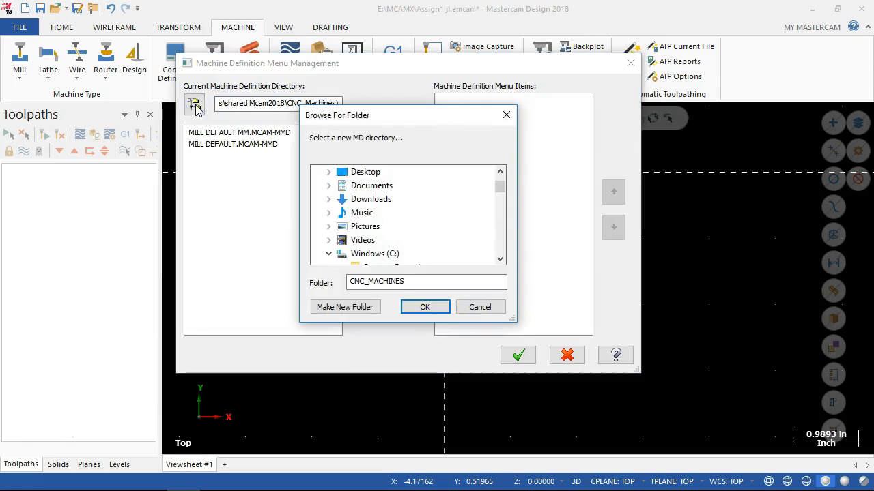
{"action": "left_click_drag", "start_coordinate": [499, 189], "coordinate": [502, 178]}
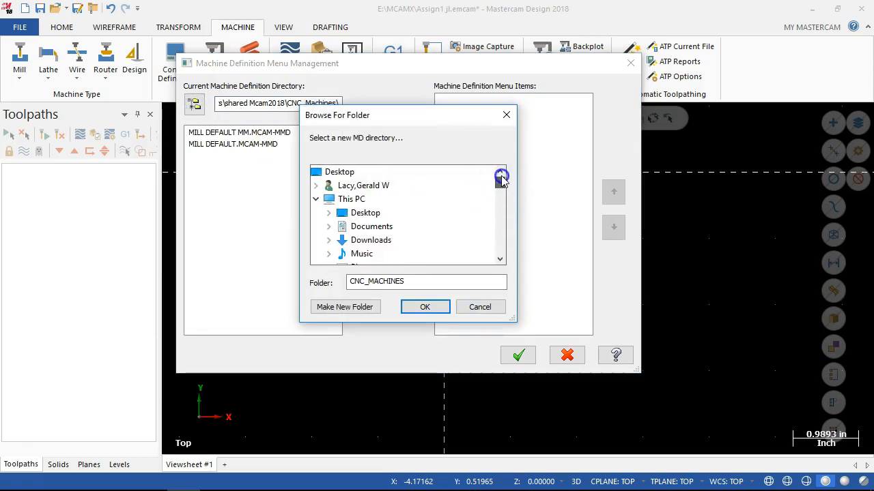
{"action": "left_click", "coordinate": [328, 227]}
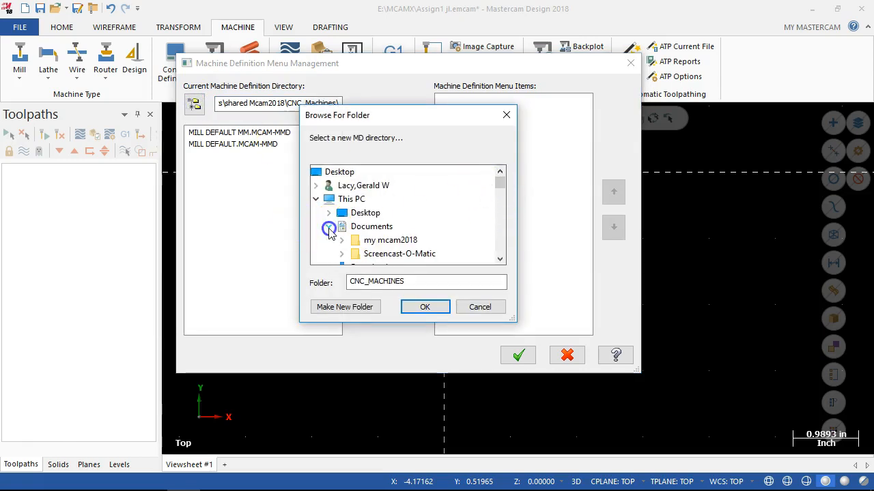
{"action": "left_click", "coordinate": [341, 241]}
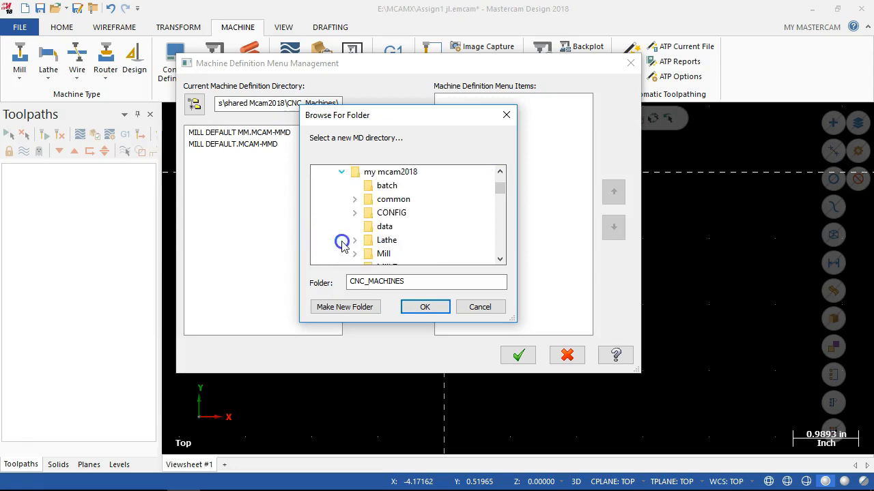
{"action": "scroll", "coordinate": [342, 245], "scroll_direction": "down", "scroll_amount": 1}
{"action": "left_click", "coordinate": [356, 216]}
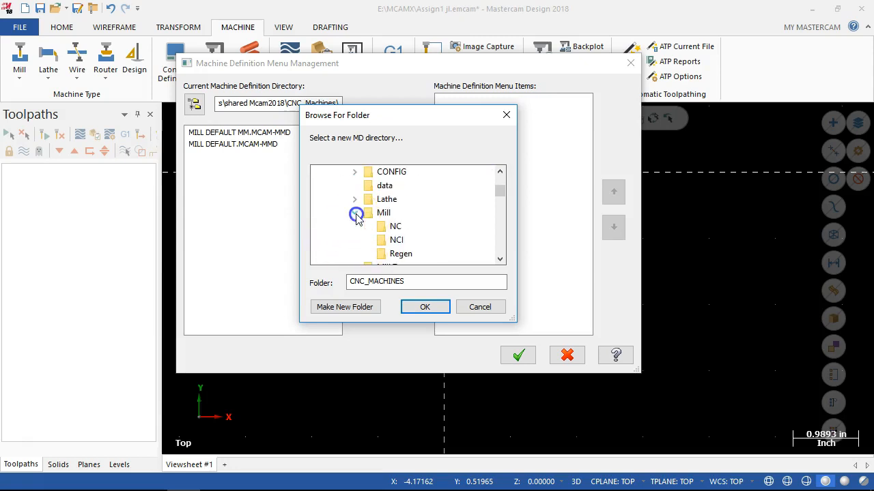
{"action": "scroll", "coordinate": [356, 218], "scroll_direction": "down", "scroll_amount": 1}
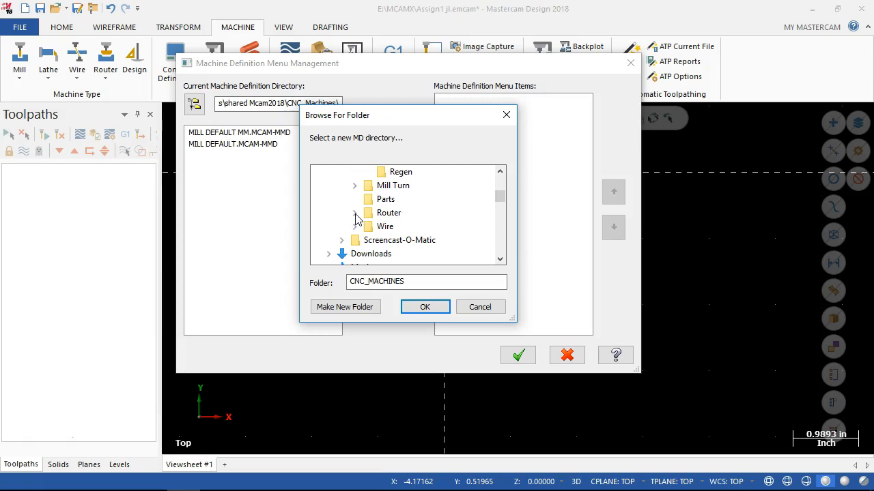
{"action": "scroll", "coordinate": [355, 217], "scroll_direction": "down", "scroll_amount": 1}
{"action": "scroll", "coordinate": [352, 216], "scroll_direction": "up", "scroll_amount": 4}
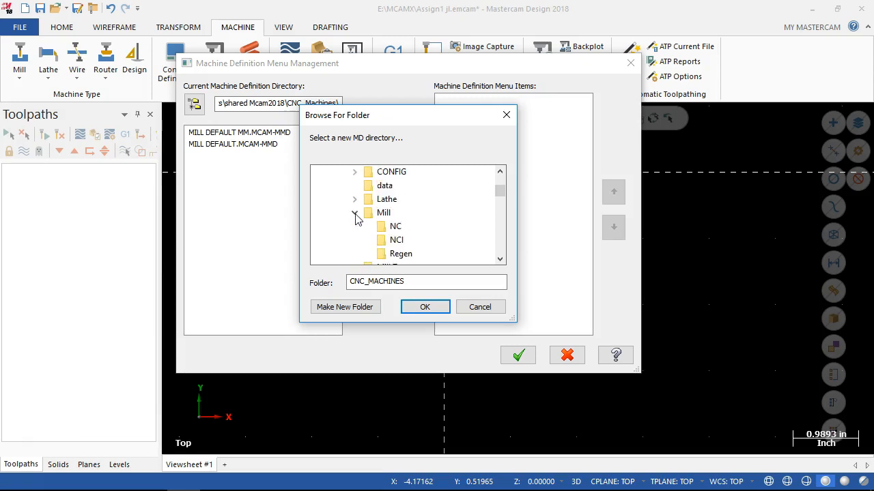
{"action": "scroll", "coordinate": [352, 217], "scroll_direction": "up", "scroll_amount": 1}
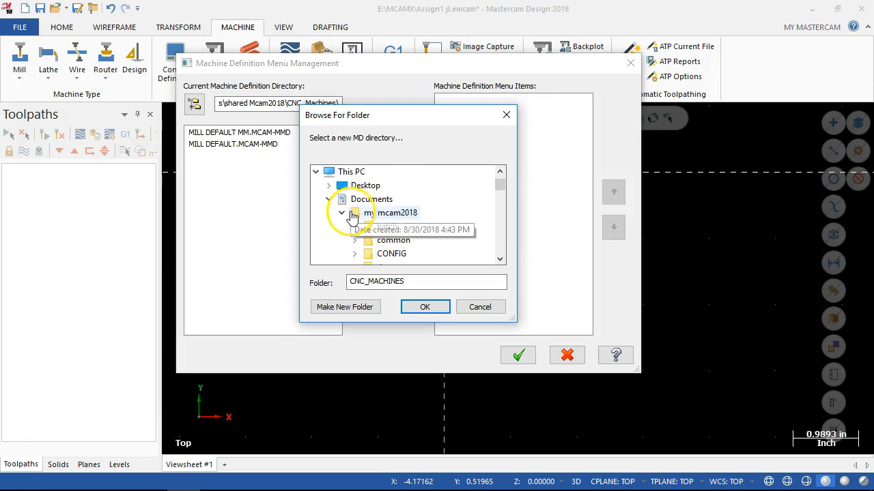
{"action": "scroll", "coordinate": [445, 244], "scroll_direction": "down", "scroll_amount": 1}
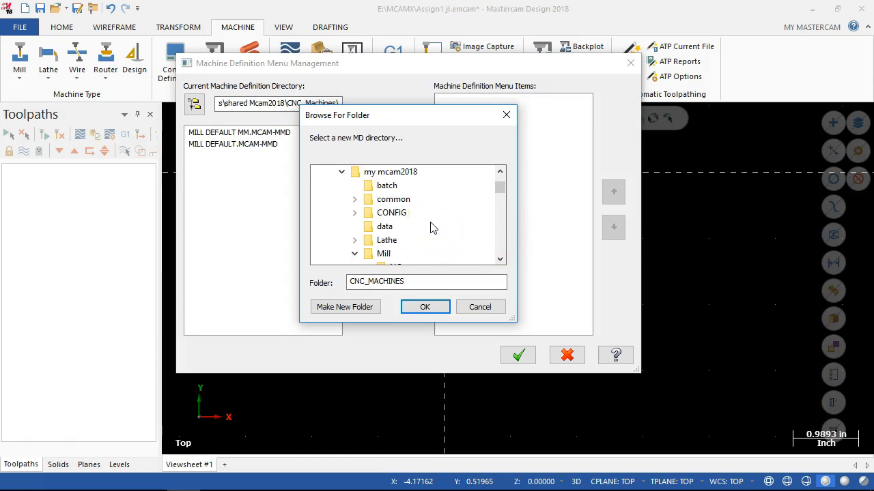
{"action": "scroll", "coordinate": [386, 251], "scroll_direction": "down", "scroll_amount": 1}
{"action": "left_click", "coordinate": [443, 308]}
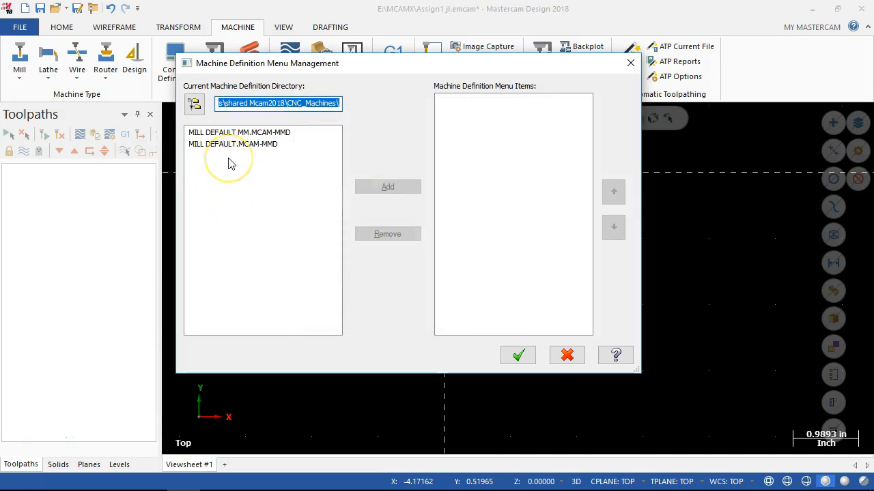
Examine the available mill definitions, highlight MILL DEFAULT.MCAM-MMD, and close the list management without adding any.
{"action": "left_click", "coordinate": [190, 159]}
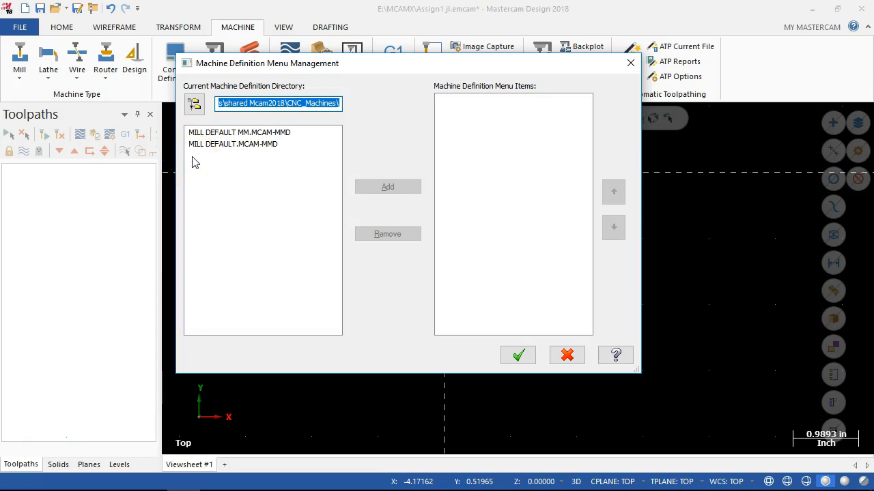
{"action": "left_click", "coordinate": [201, 159]}
{"action": "left_click", "coordinate": [201, 159]}
{"action": "left_click", "coordinate": [198, 146]}
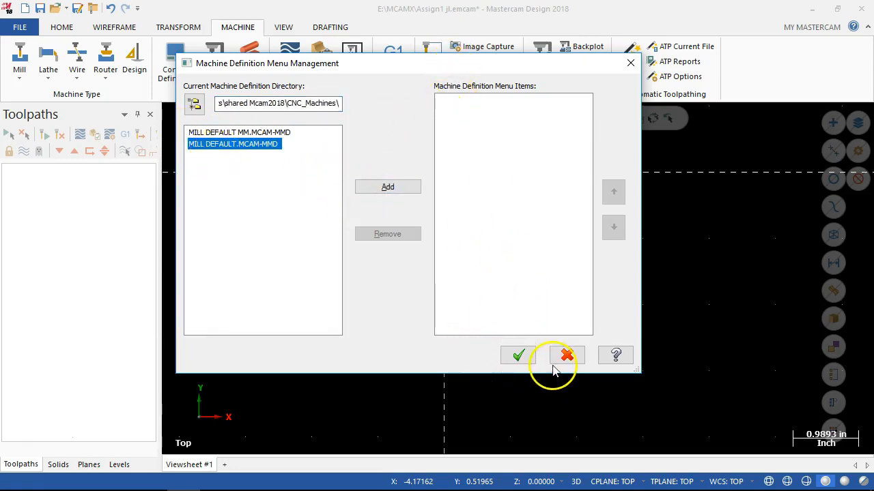
{"action": "left_click", "coordinate": [517, 354]}
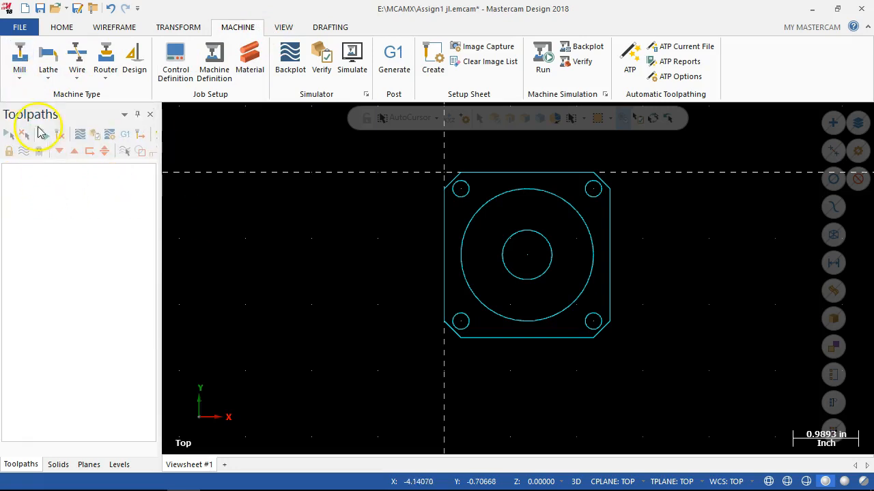
Assign the default mill machine definition to the part and bring up its milling toolpath commands.
{"action": "left_click", "coordinate": [19, 74]}
{"action": "left_click", "coordinate": [39, 94]}
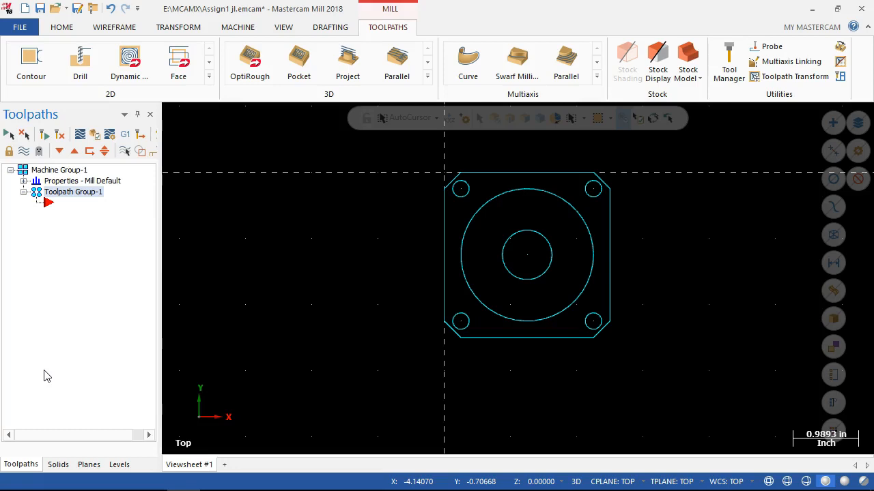
{"action": "left_click", "coordinate": [250, 29]}
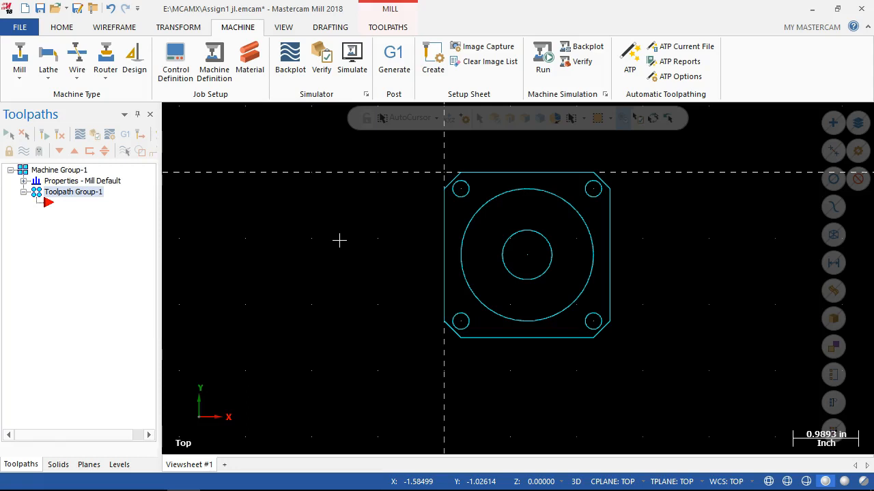
{"action": "left_click", "coordinate": [386, 30]}
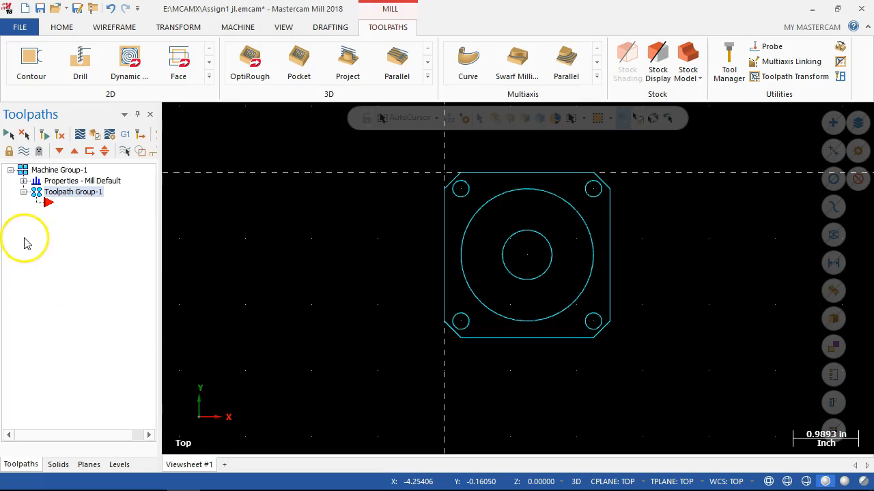
Expand the Mill Default properties under Machine Group-1 in the toolpath tree.
{"action": "left_click", "coordinate": [10, 169]}
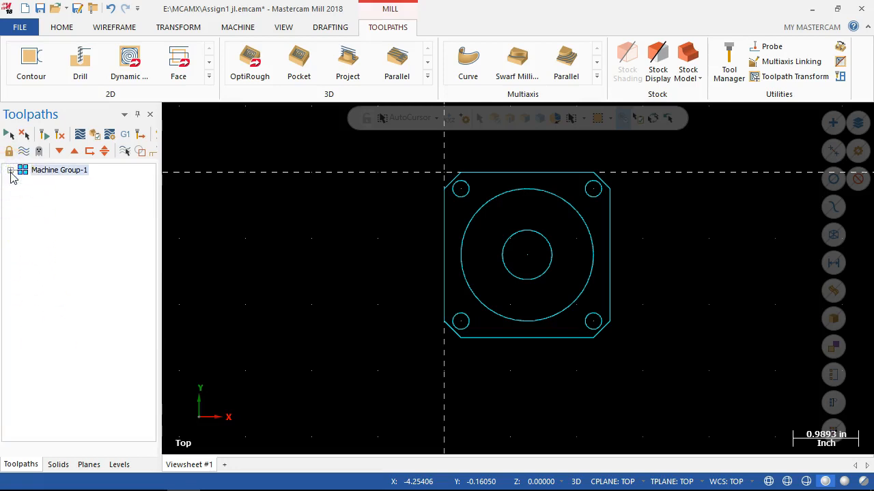
{"action": "left_click", "coordinate": [10, 170]}
{"action": "left_click", "coordinate": [20, 188]}
{"action": "left_click", "coordinate": [22, 182]}
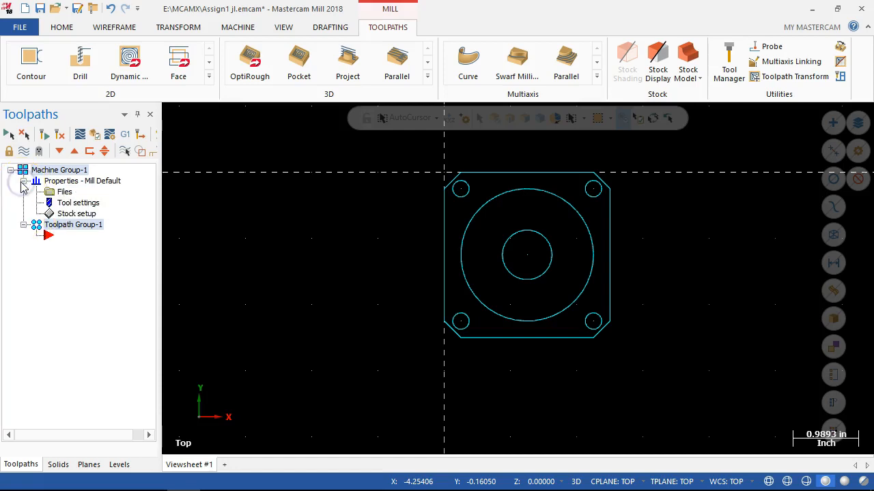
Review the machine group's file settings, including the toolpath directory, post and libraries, and accept them as they are.
{"action": "left_click", "coordinate": [66, 193]}
{"action": "left_click_drag", "start_coordinate": [121, 136], "coordinate": [326, 14]}
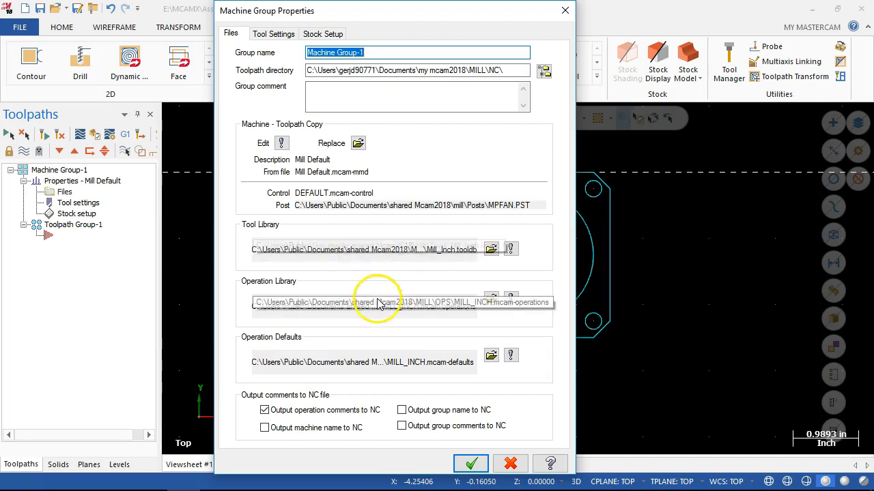
{"action": "left_click", "coordinate": [469, 462]}
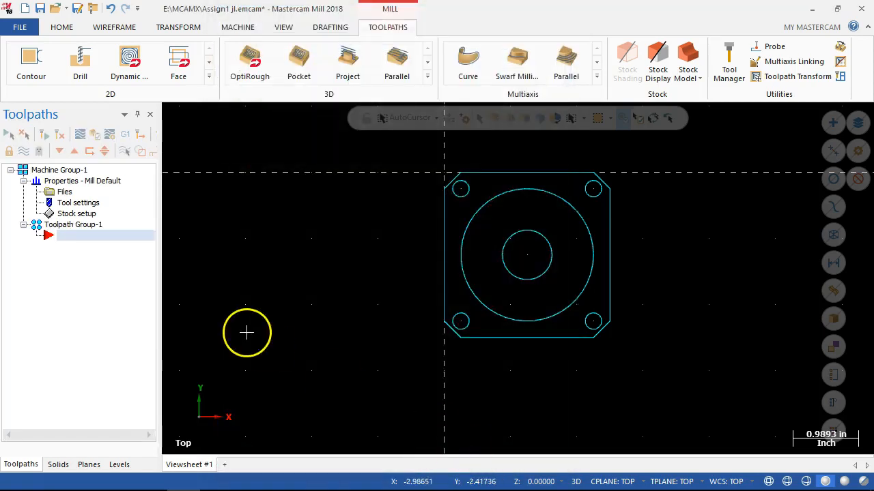
In the machine group's tool settings, set the default program number to 1 and enable sequential tool numbering and duplicate tool number warnings.
{"action": "left_click", "coordinate": [63, 194]}
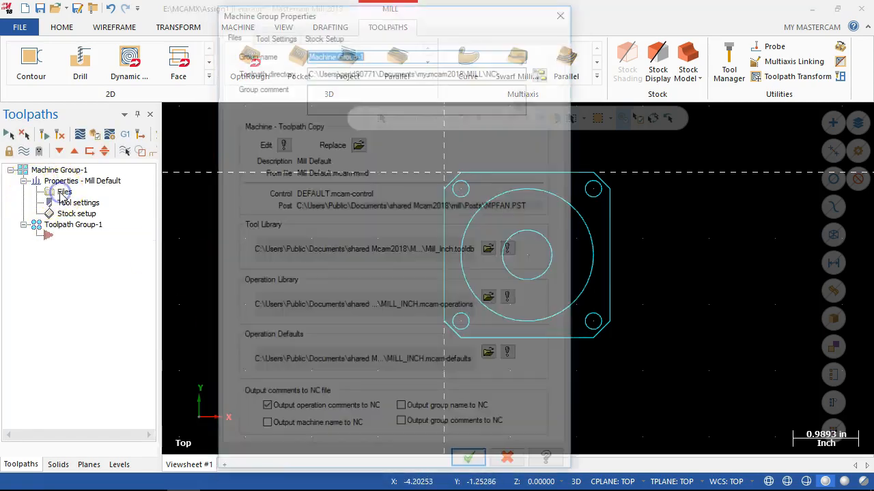
{"action": "left_click", "coordinate": [273, 33]}
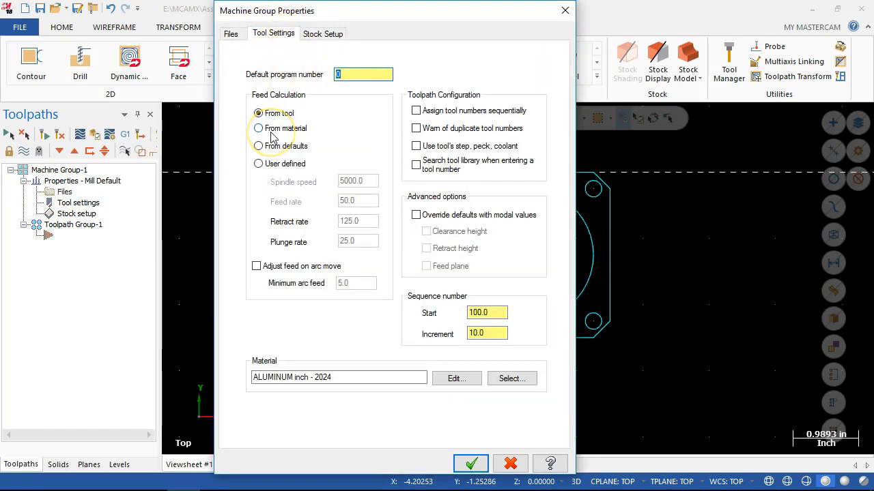
{"action": "type", "text": "1"}
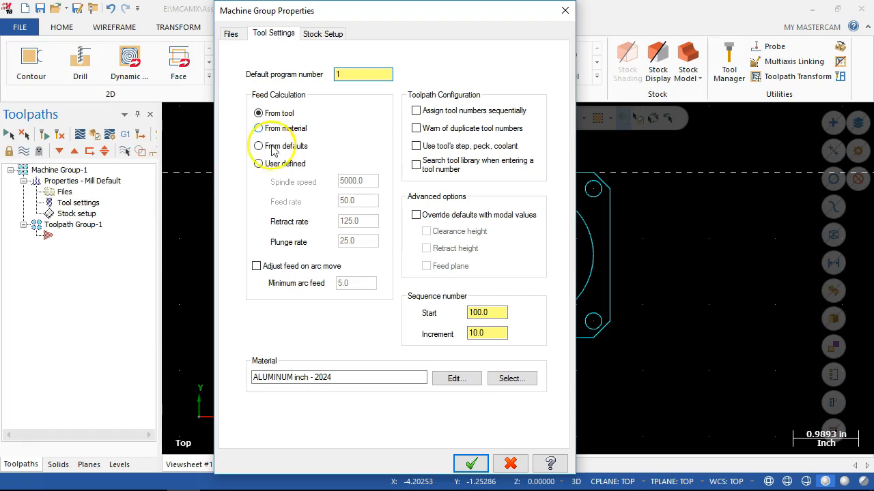
{"action": "left_click", "coordinate": [416, 111]}
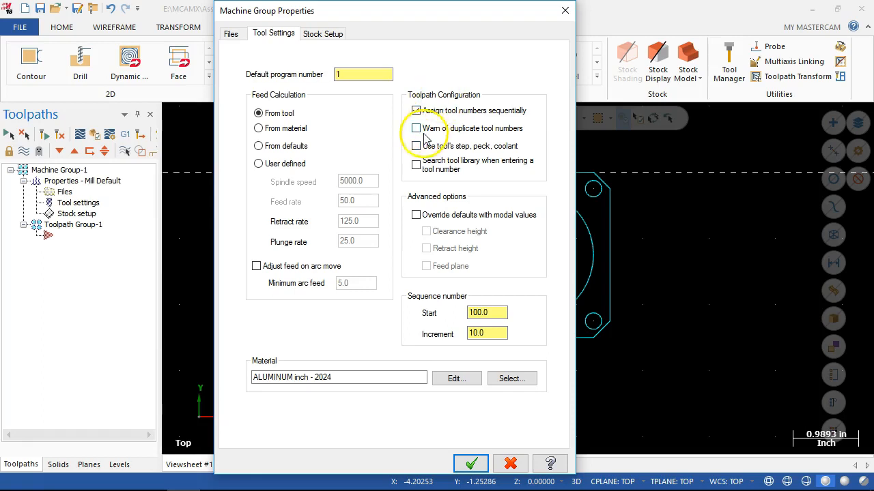
{"action": "left_click", "coordinate": [416, 129]}
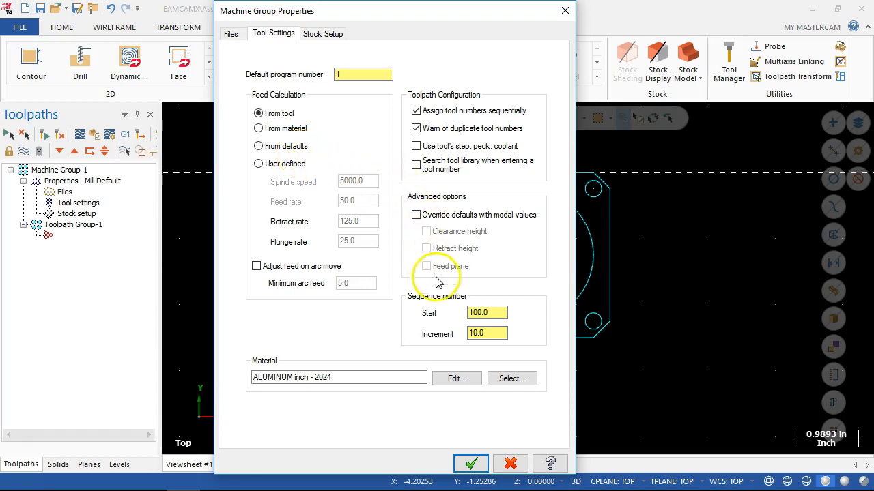
Set the sequence numbers to start at 1 with an increment of 1.
{"action": "double_click", "coordinate": [487, 312]}
{"action": "type", "text": "1"}
{"action": "double_click", "coordinate": [489, 333]}
{"action": "type", "text": "1"}
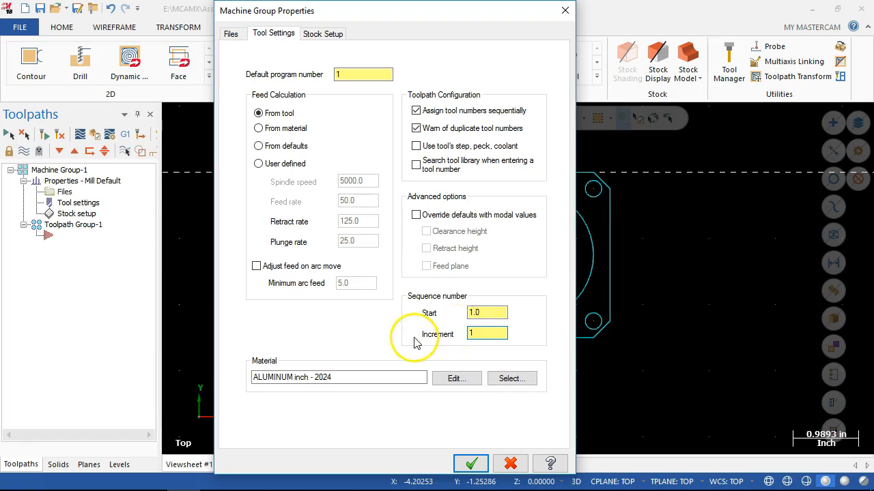
Examine the material definition of ALUMINUM inch - 2024, including its cutting speeds and feeds, and close it without changes.
{"action": "left_click", "coordinate": [450, 381]}
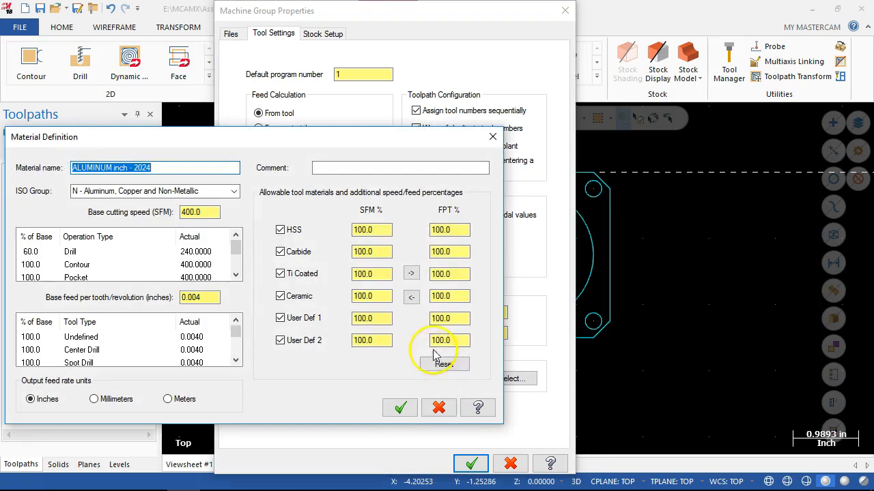
{"action": "left_click_drag", "start_coordinate": [202, 139], "coordinate": [289, 78]}
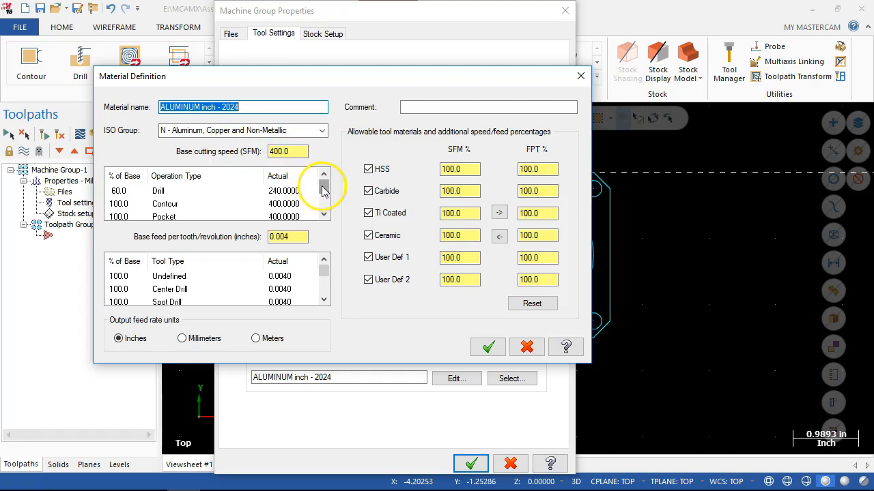
{"action": "mouse_move", "coordinate": [321, 191]}
{"action": "left_mouse_down"}
{"action": "mouse_move", "coordinate": [323, 202]}
{"action": "mouse_move", "coordinate": [321, 177]}
{"action": "mouse_move", "coordinate": [320, 185]}
{"action": "left_mouse_up"}
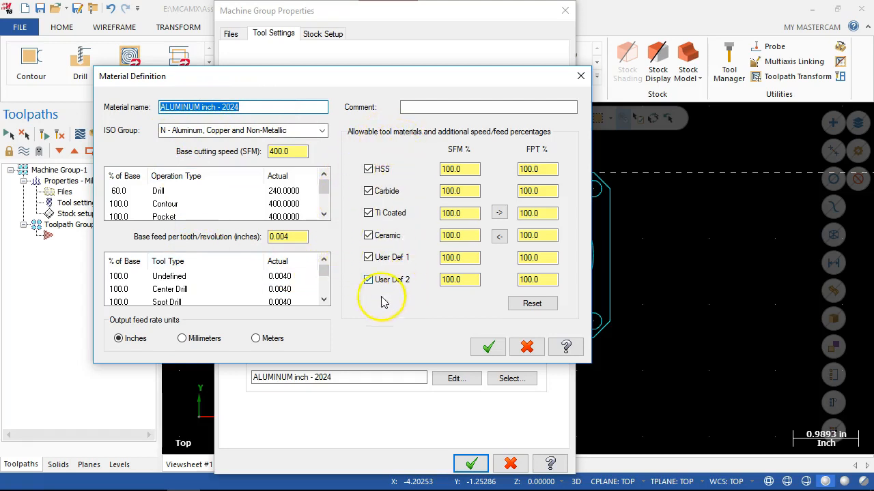
{"action": "mouse_move", "coordinate": [325, 273]}
{"action": "left_mouse_down"}
{"action": "mouse_move", "coordinate": [331, 289]}
{"action": "mouse_move", "coordinate": [334, 262]}
{"action": "left_mouse_up"}
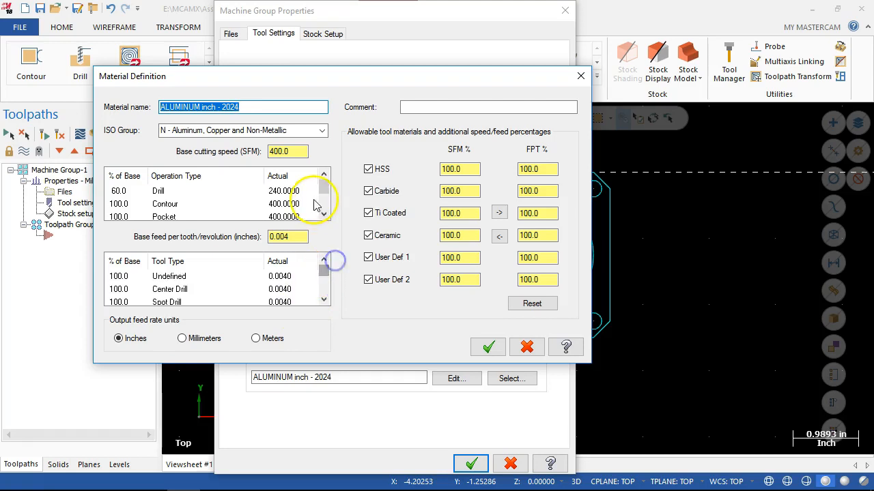
{"action": "left_click", "coordinate": [527, 348]}
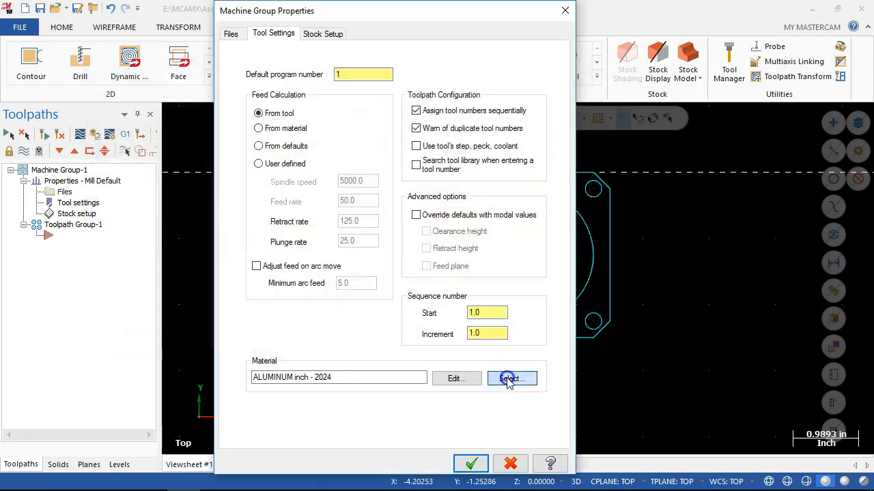
Change the machine group's material to ALUMINUM inch - 6061 from the mill library and review its material definition.
{"action": "left_click", "coordinate": [505, 379]}
{"action": "left_click_drag", "start_coordinate": [80, 139], "coordinate": [307, 60]}
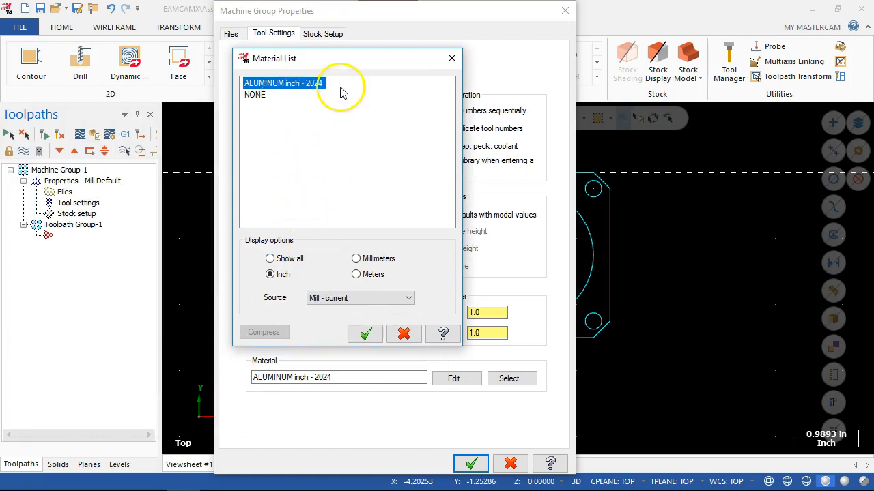
{"action": "left_click", "coordinate": [372, 299]}
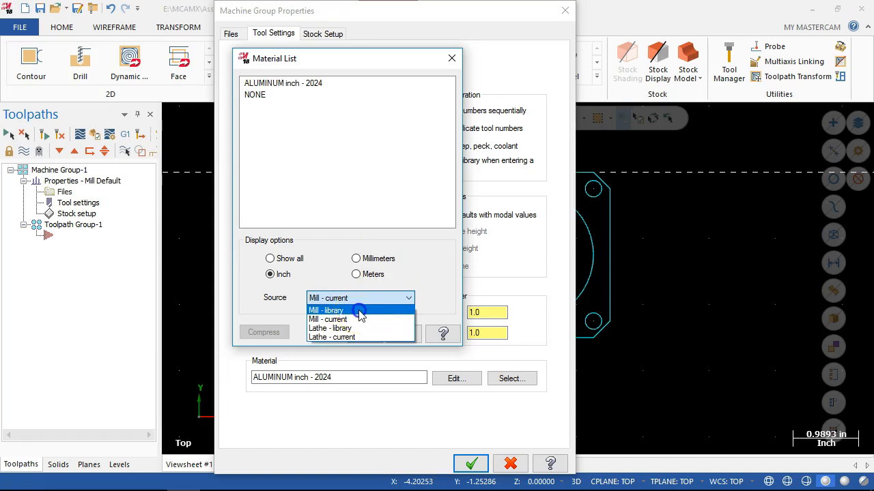
{"action": "left_click", "coordinate": [356, 311]}
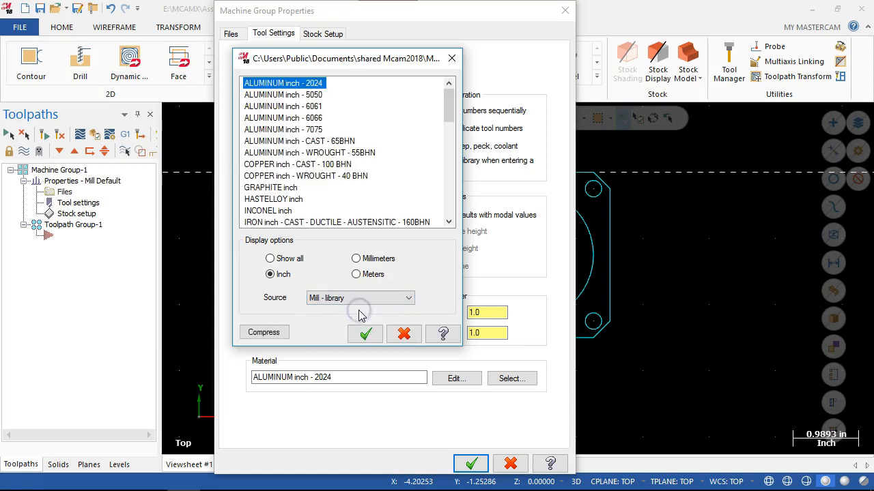
{"action": "left_click", "coordinate": [292, 106]}
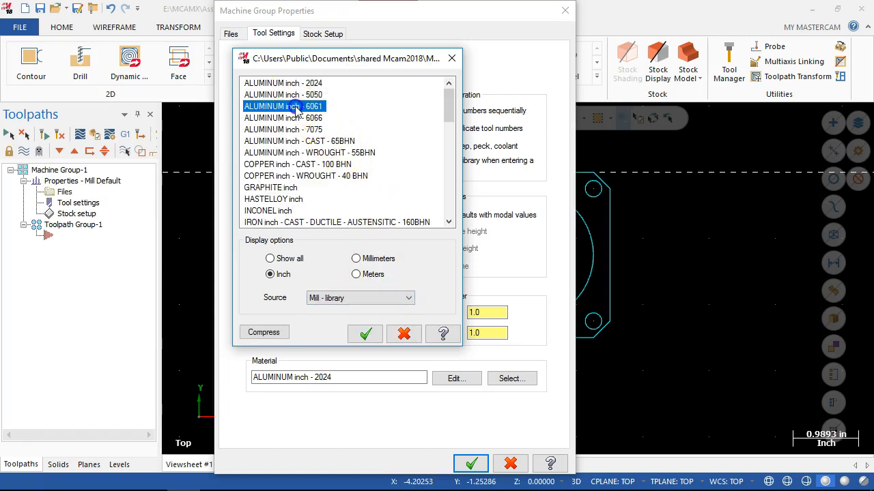
{"action": "left_click", "coordinate": [366, 333]}
{"action": "left_click", "coordinate": [457, 379]}
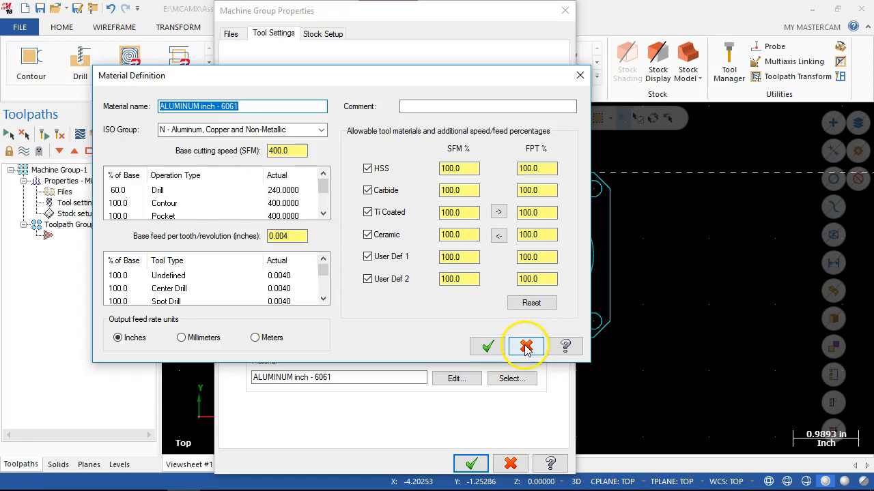
{"action": "left_click", "coordinate": [487, 347]}
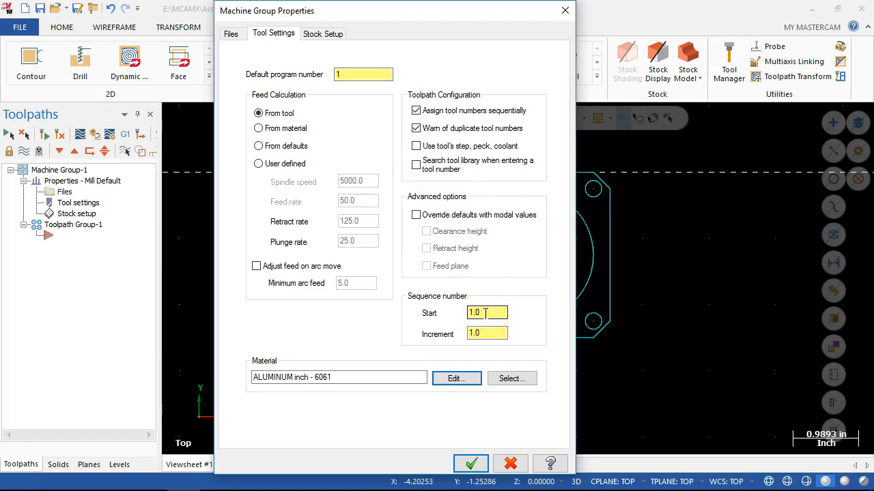
In the machine group's stock setup, set the stock origin to X 1.25 and Y -1.25.
{"action": "left_click", "coordinate": [323, 36]}
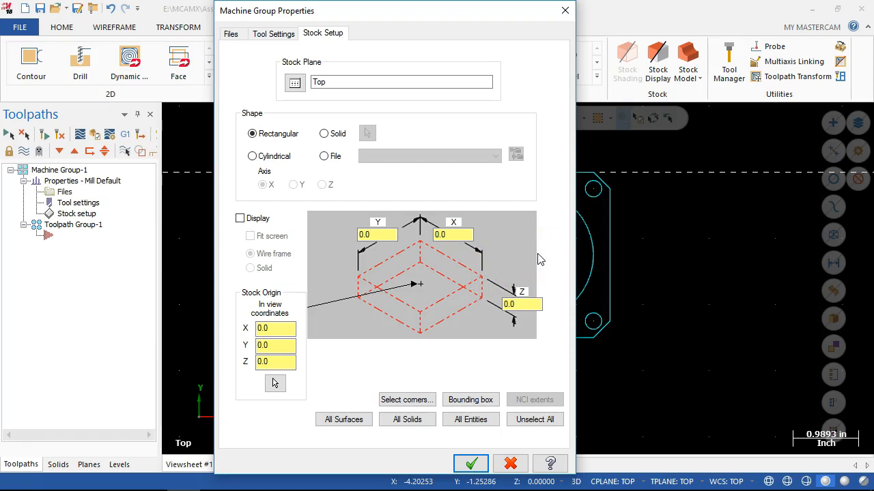
{"action": "left_click", "coordinate": [280, 328]}
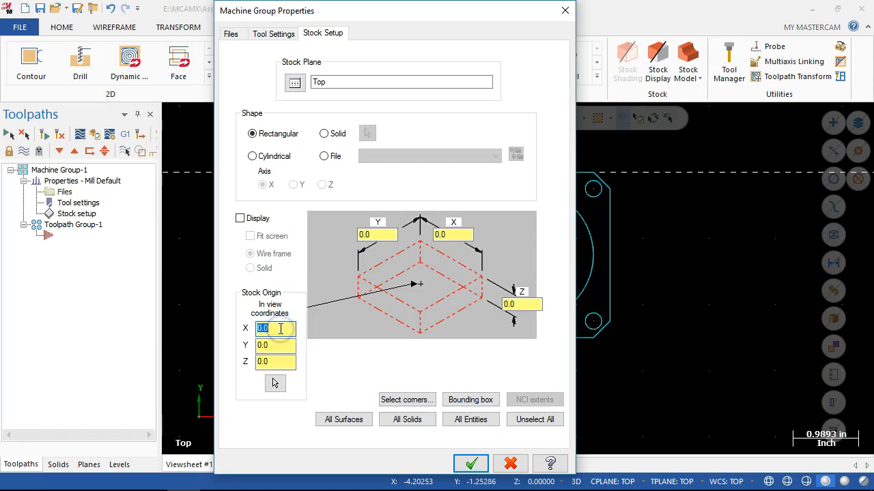
{"action": "type", "text": "1.2"}
{"action": "type", "text": "5"}
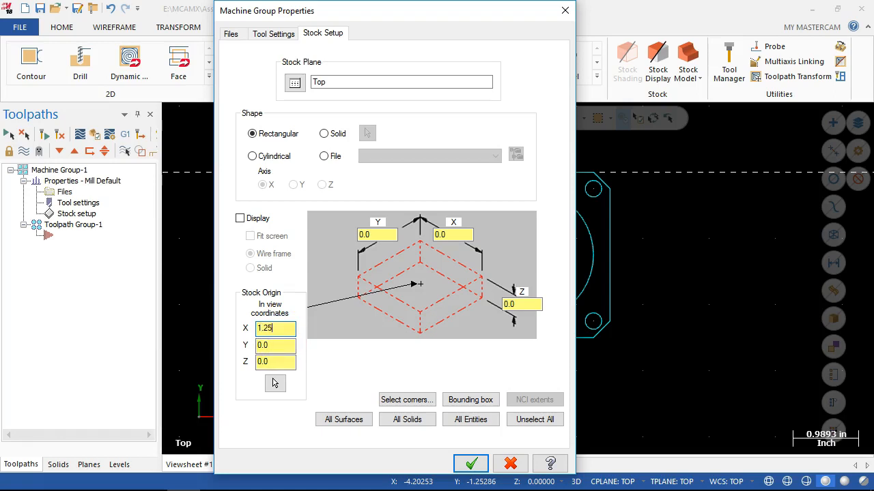
{"action": "double_click", "coordinate": [273, 346]}
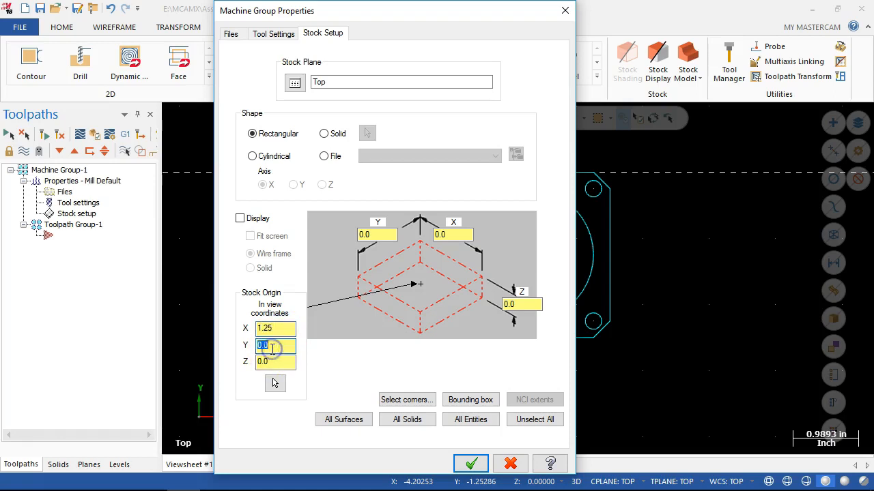
{"action": "type", "text": "-1.25"}
Set the rectangular stock's size to 2.5 in Y and 2.5 in X.
{"action": "double_click", "coordinate": [375, 235]}
{"action": "type", "text": "2.5"}
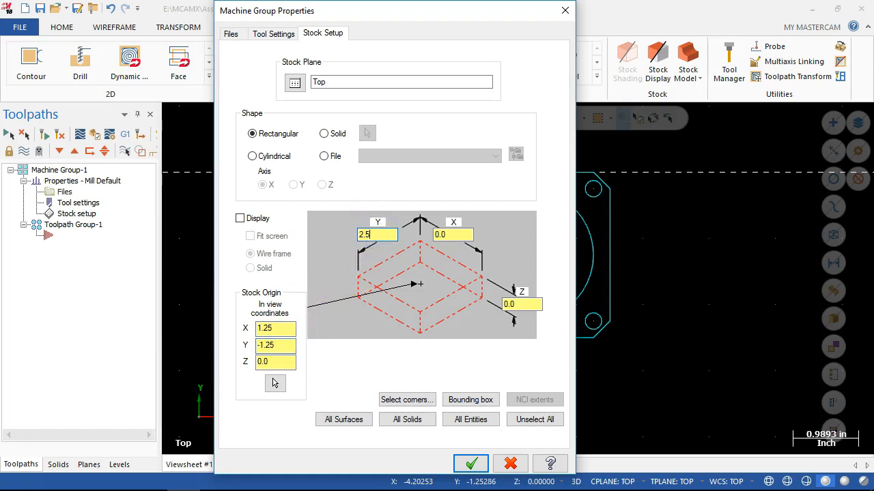
{"action": "double_click", "coordinate": [465, 236]}
{"action": "type", "text": "2.5"}
{"action": "key", "text": "Tab"}
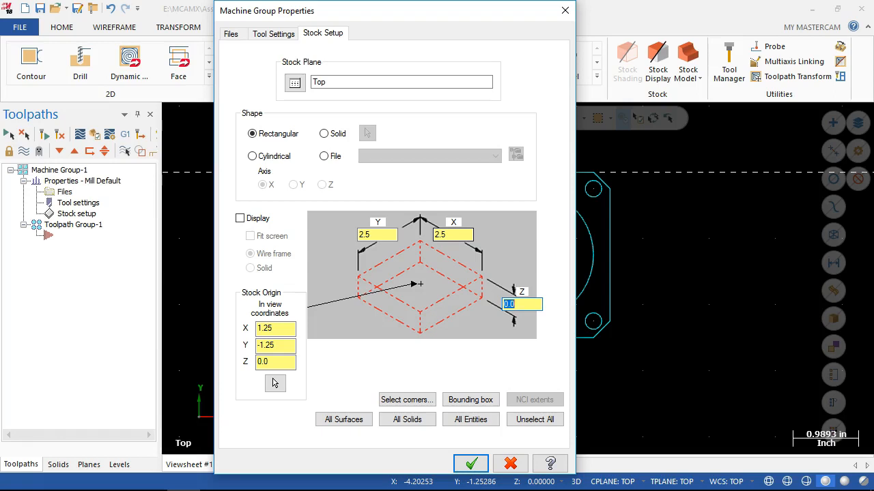
Turn on the wire frame display of the stock and apply the stock setup.
{"action": "left_click", "coordinate": [261, 363]}
{"action": "left_click", "coordinate": [535, 305]}
{"action": "left_click", "coordinate": [240, 219]}
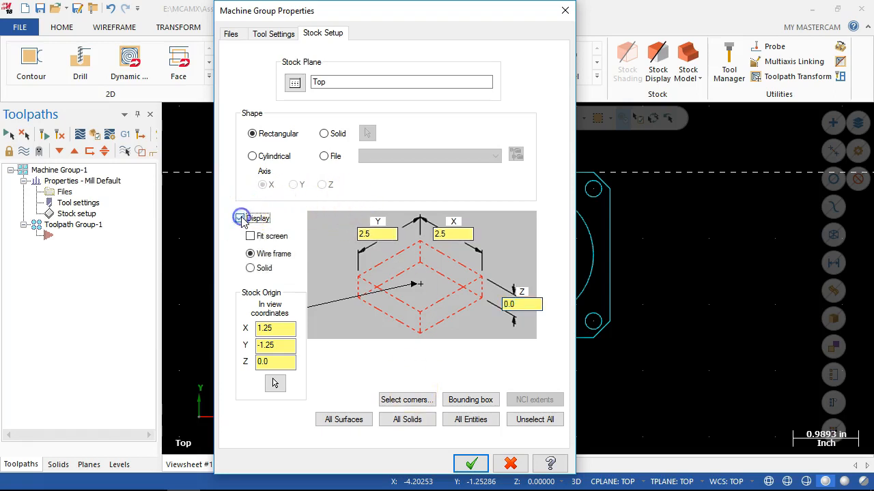
{"action": "left_click_drag", "start_coordinate": [403, 10], "coordinate": [254, 10]}
{"action": "left_click", "coordinate": [295, 464]}
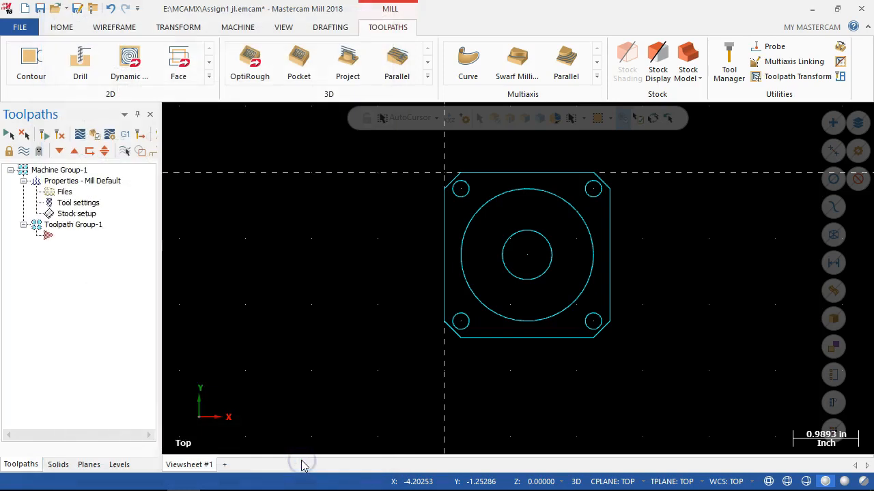
{"action": "mouse_move", "coordinate": [443, 364]}
{"action": "middle_mouse_down"}
{"action": "mouse_move", "coordinate": [465, 303]}
{"action": "mouse_move", "coordinate": [429, 294]}
{"action": "mouse_move", "coordinate": [397, 305]}
{"action": "middle_mouse_up"}
{"action": "left_click", "coordinate": [73, 213]}
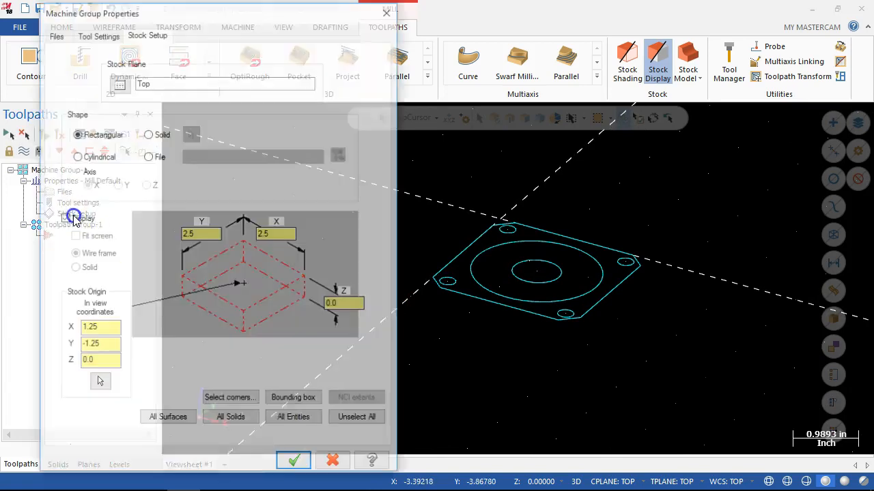
{"action": "left_click", "coordinate": [71, 219]}
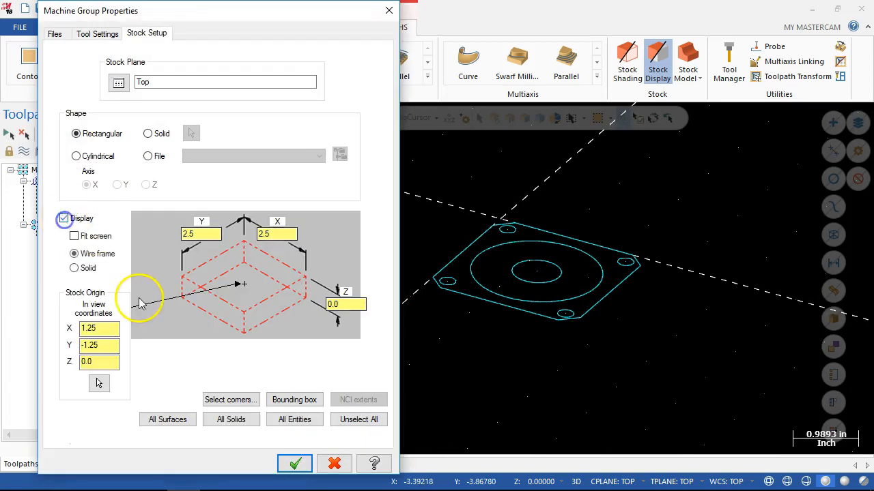
{"action": "left_click", "coordinate": [294, 465]}
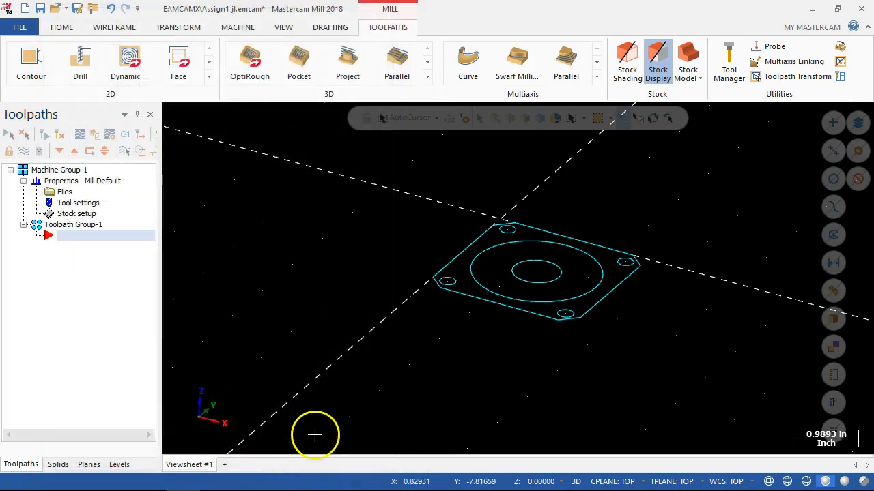
Set the rectangular stock's Z height to 1.25 in the stock setup and apply it.
{"action": "left_click", "coordinate": [74, 214]}
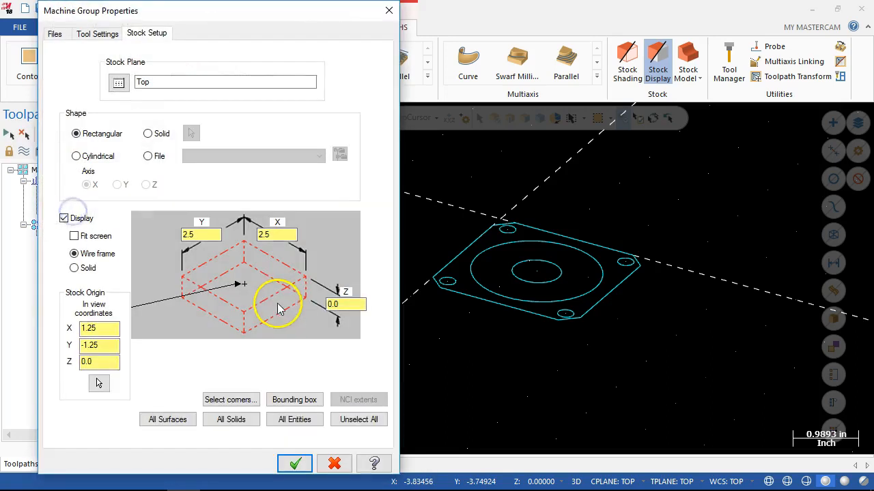
{"action": "left_click", "coordinate": [355, 303]}
{"action": "type", "text": "1.25"}
{"action": "key", "text": "Tab"}
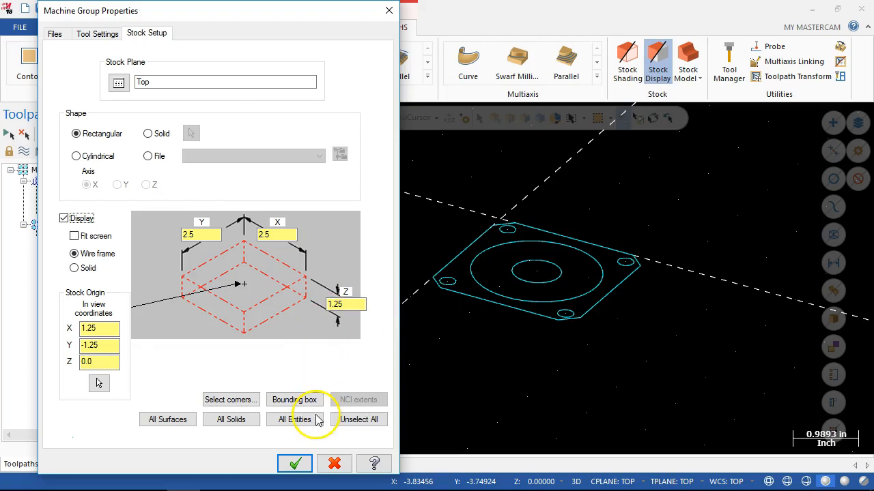
{"action": "left_click", "coordinate": [299, 465]}
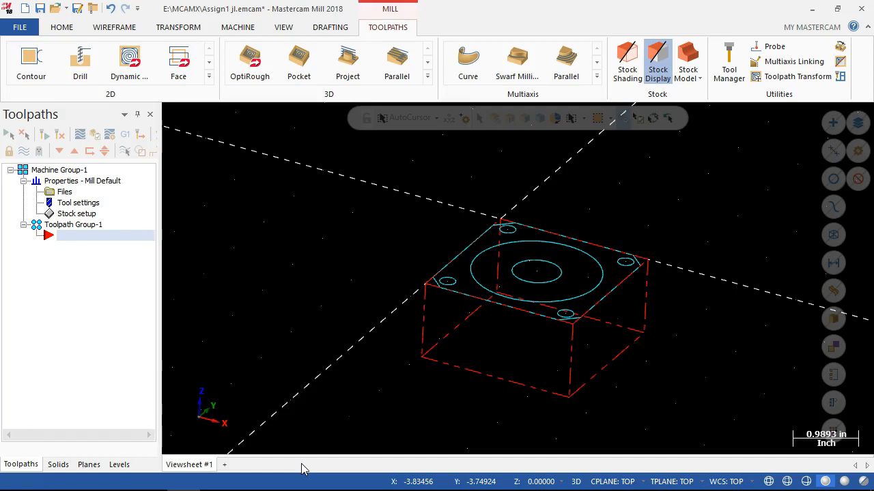
{"action": "key", "text": "alt+1"}
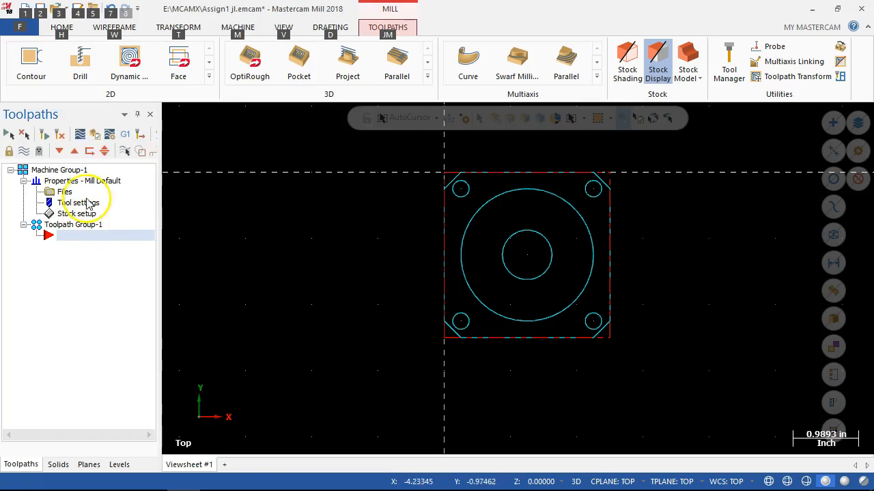
Examine the group management and other context commands available for the machine group, its properties and the toolpath group.
{"action": "right_click", "coordinate": [67, 170]}
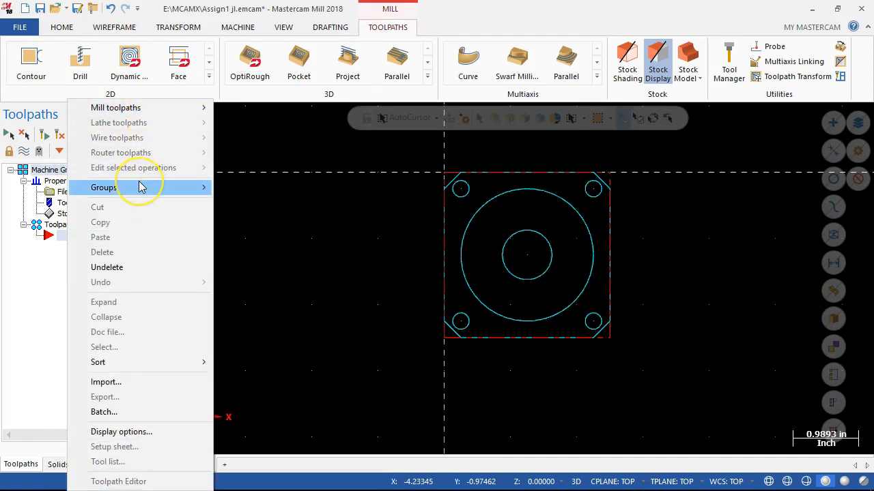
{"action": "mouse_move", "coordinate": [140, 187]}
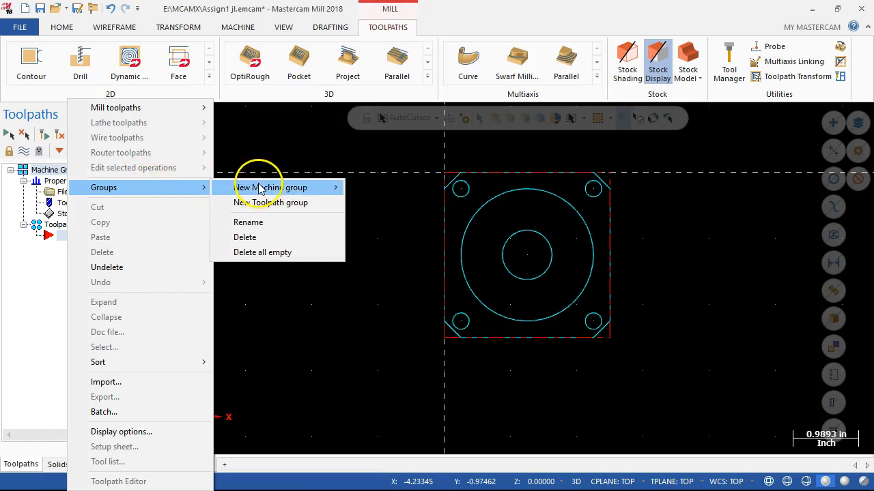
{"action": "mouse_move", "coordinate": [257, 186]}
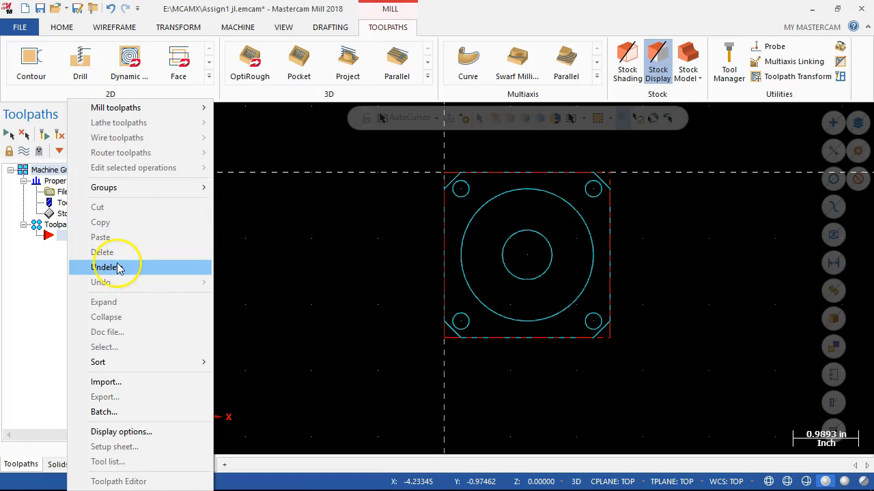
{"action": "left_click", "coordinate": [123, 363]}
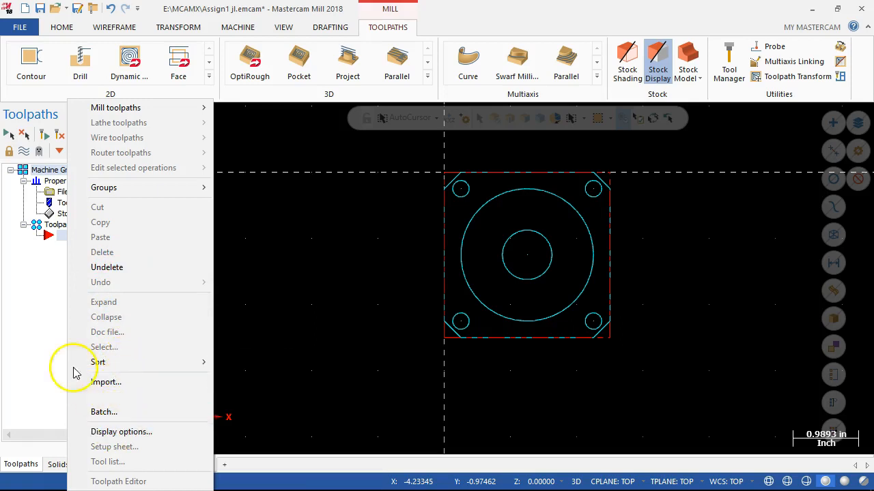
{"action": "left_click", "coordinate": [38, 287]}
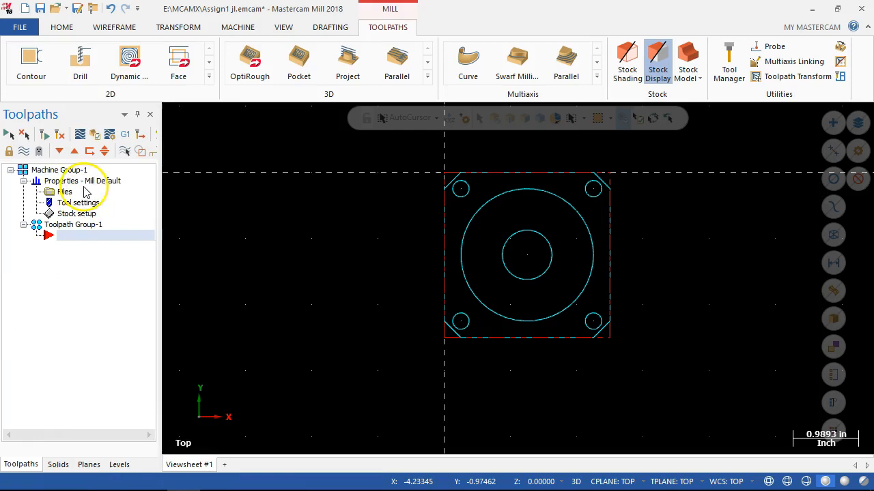
{"action": "right_click", "coordinate": [61, 183]}
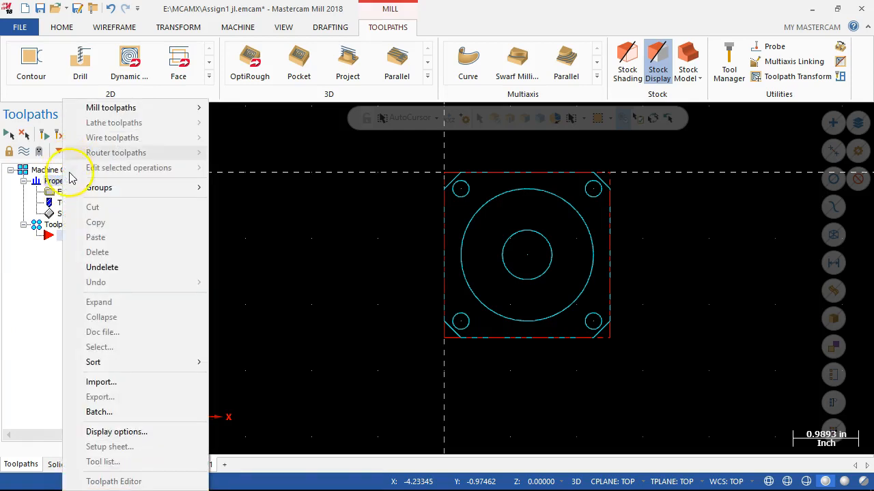
{"action": "left_click", "coordinate": [27, 321]}
{"action": "right_click", "coordinate": [77, 230]}
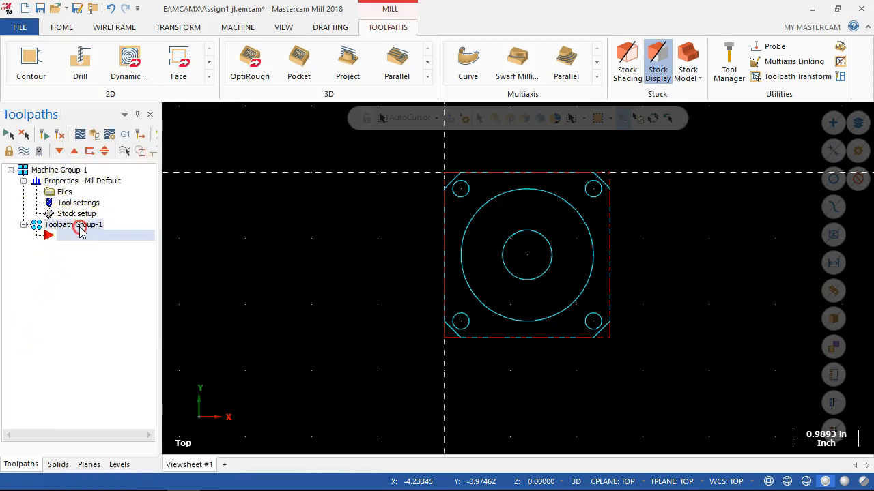
{"action": "left_click", "coordinate": [122, 189]}
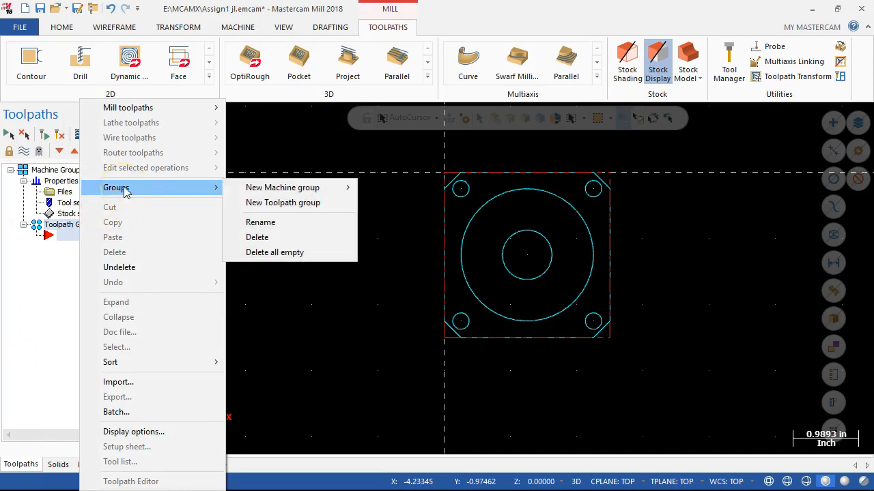
{"action": "left_click", "coordinate": [23, 279]}
{"action": "left_click", "coordinate": [34, 267]}
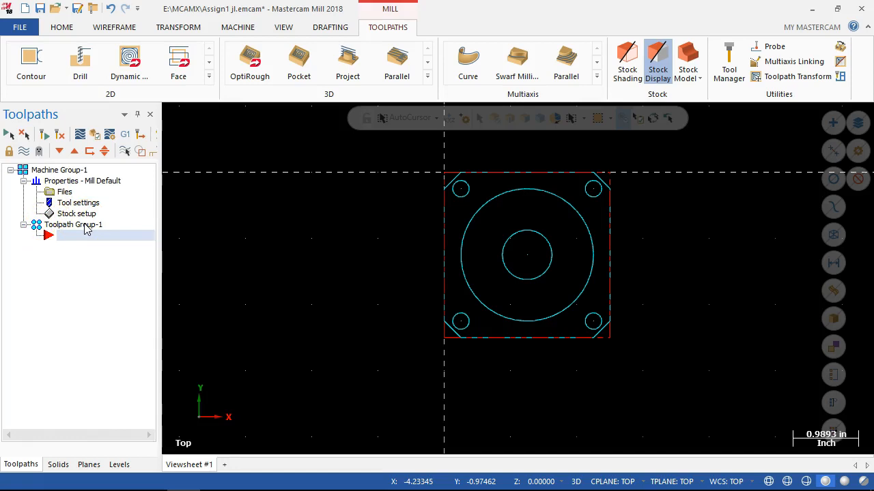
Examine the mill toolpath types available at the toolpath group's insertion point and the full set of 2D toolpaths.
{"action": "left_click", "coordinate": [49, 239]}
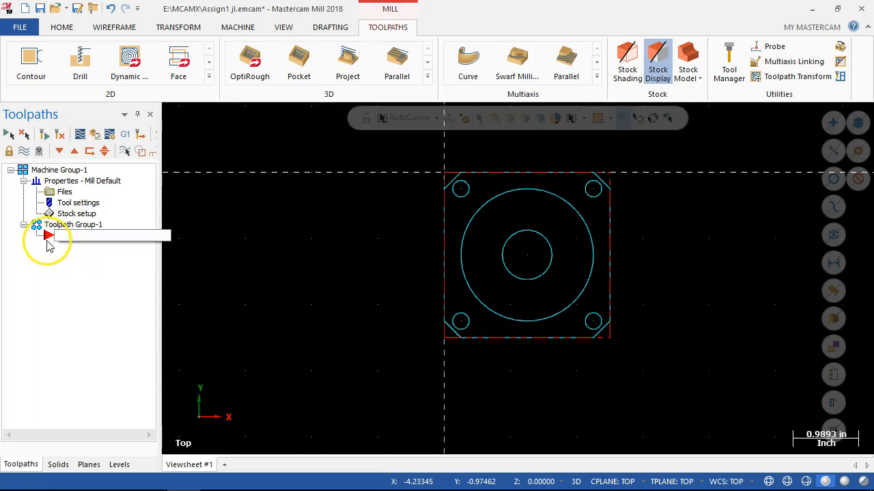
{"action": "left_click", "coordinate": [51, 256]}
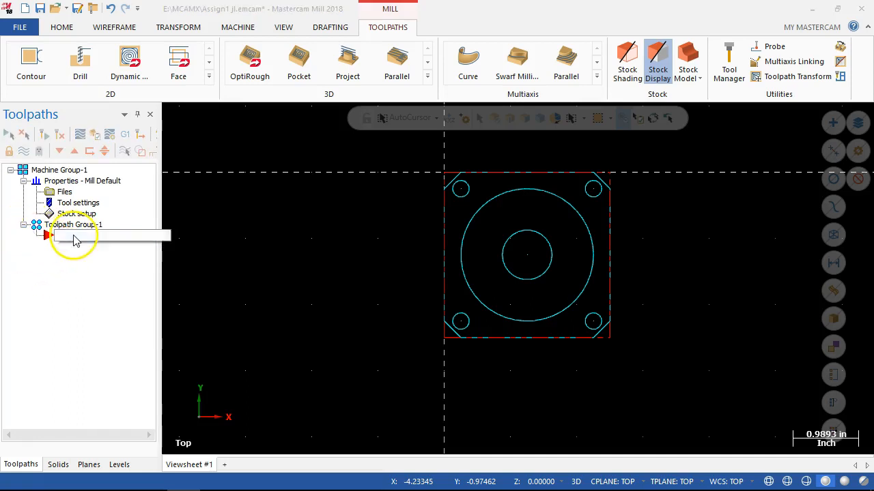
{"action": "right_click", "coordinate": [75, 239]}
{"action": "mouse_move", "coordinate": [122, 108]}
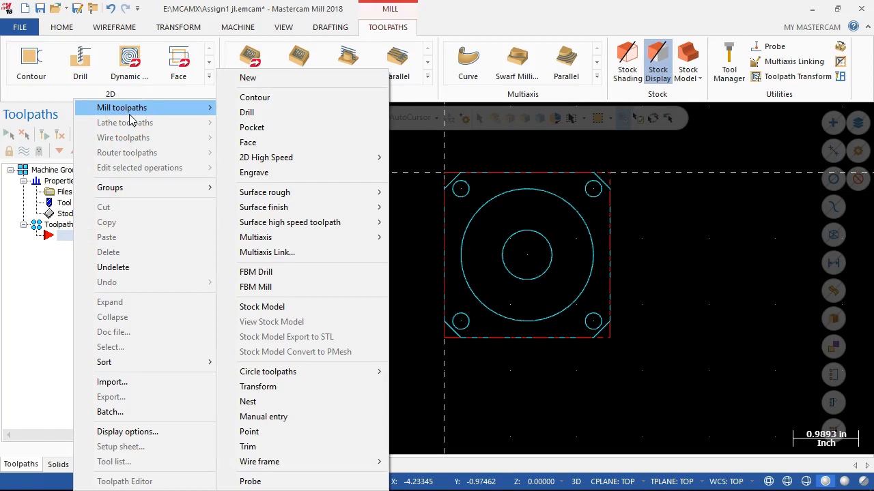
{"action": "left_click", "coordinate": [43, 294]}
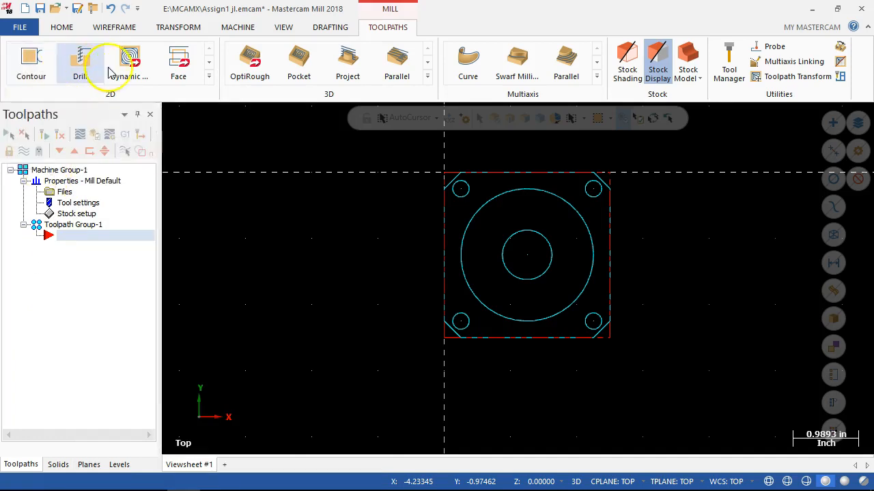
{"action": "left_click", "coordinate": [210, 79]}
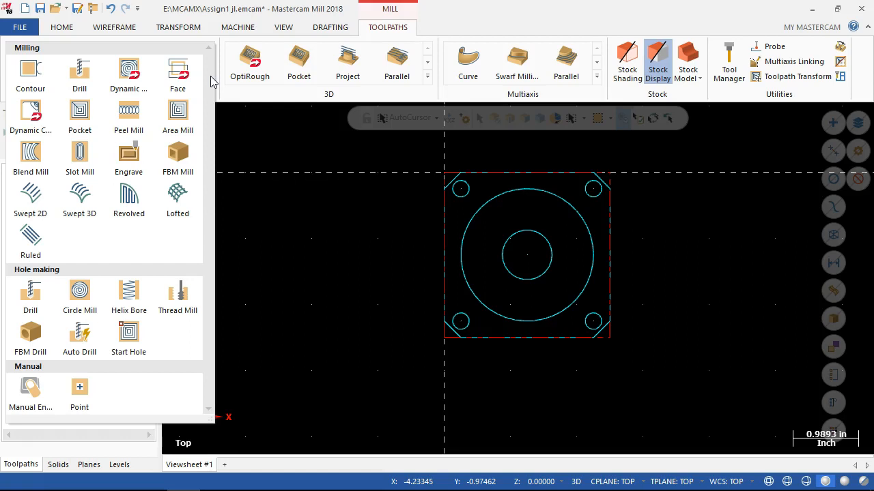
Examine the 2D toolpath types row by row, from contour milling through hole making to the manual entry and point types.
{"action": "left_click", "coordinate": [250, 96]}
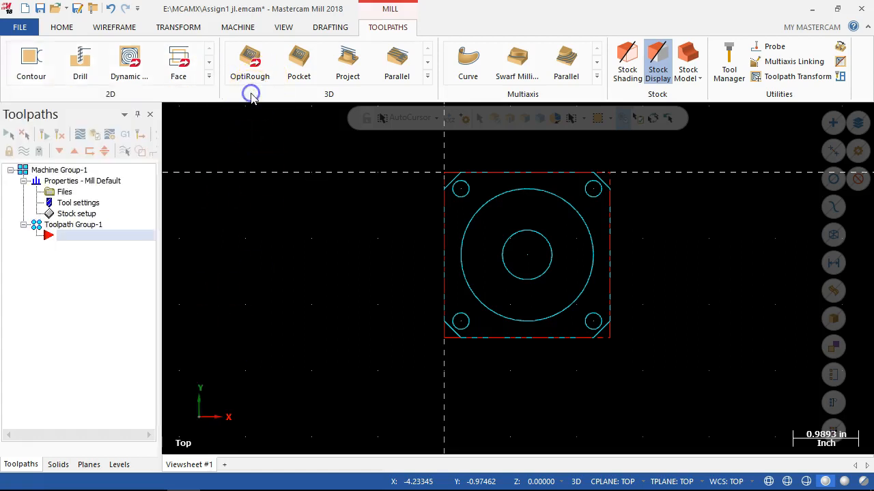
{"action": "left_click", "coordinate": [208, 62]}
{"action": "left_click", "coordinate": [208, 62]}
{"action": "left_click", "coordinate": [208, 63]}
{"action": "left_click", "coordinate": [209, 63]}
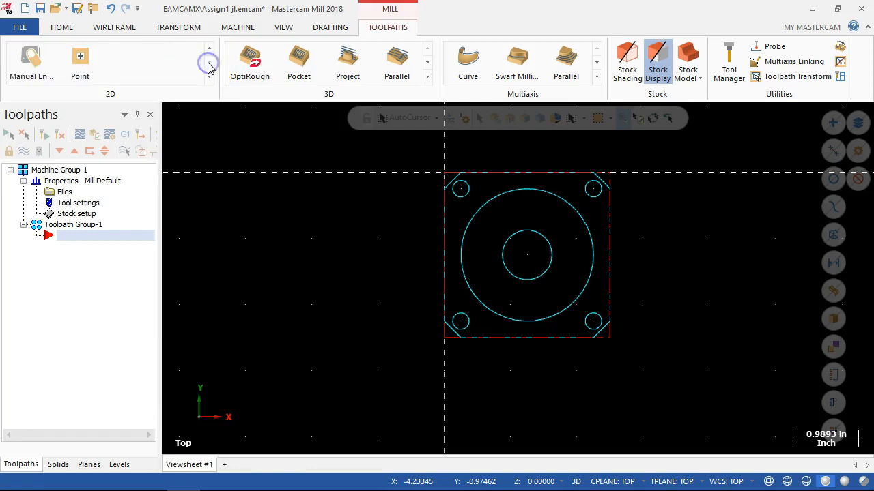
{"action": "left_click", "coordinate": [208, 48]}
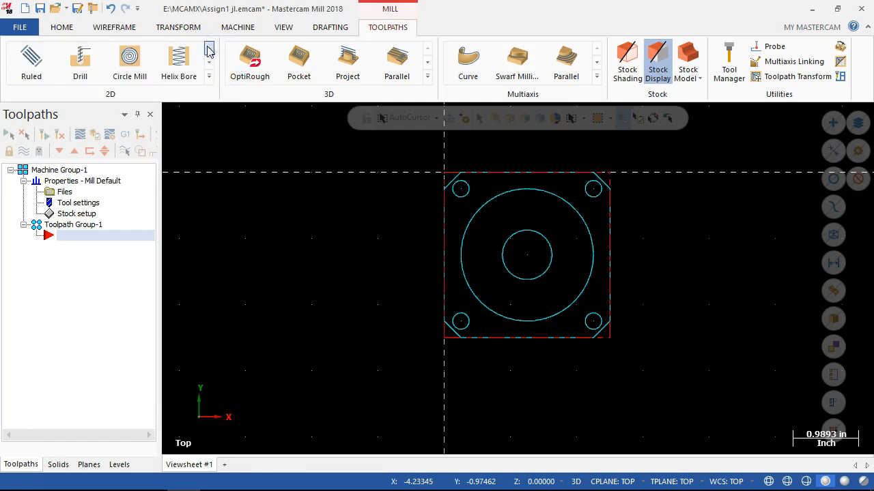
{"action": "left_click", "coordinate": [209, 49]}
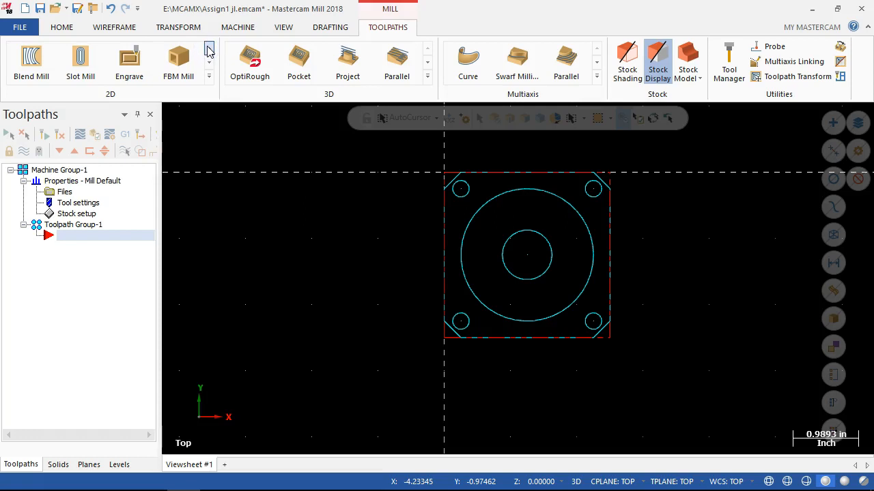
{"action": "left_click", "coordinate": [209, 47]}
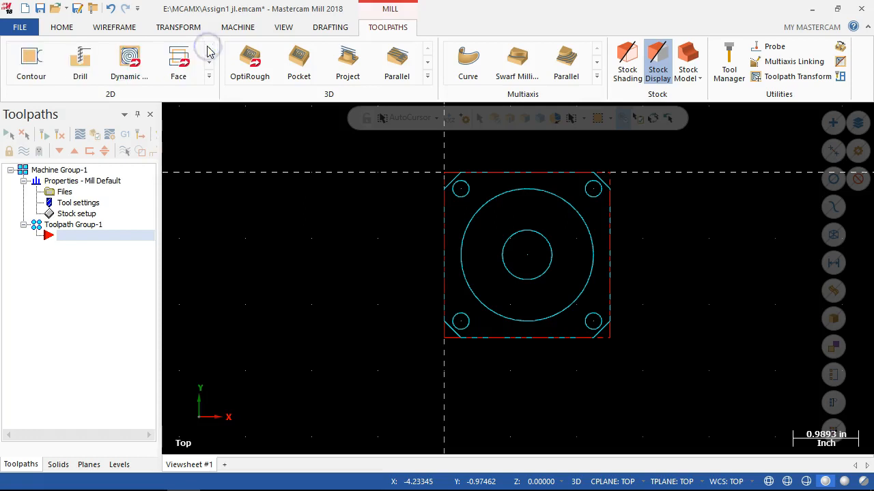
{"action": "left_click", "coordinate": [200, 69]}
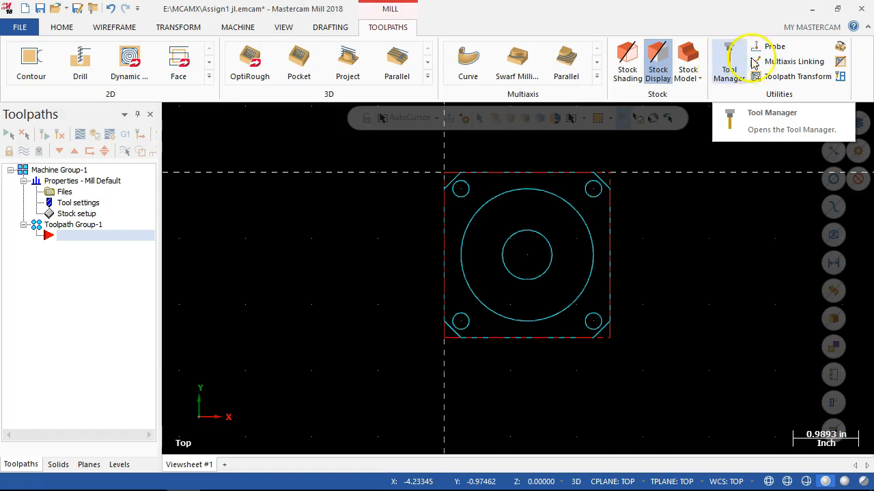
{"action": "left_click", "coordinate": [758, 121]}
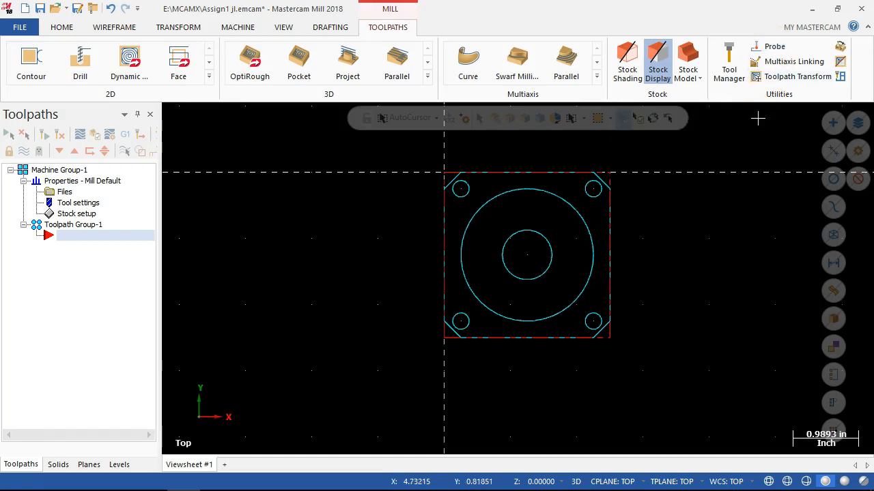
{"action": "left_click", "coordinate": [744, 103]}
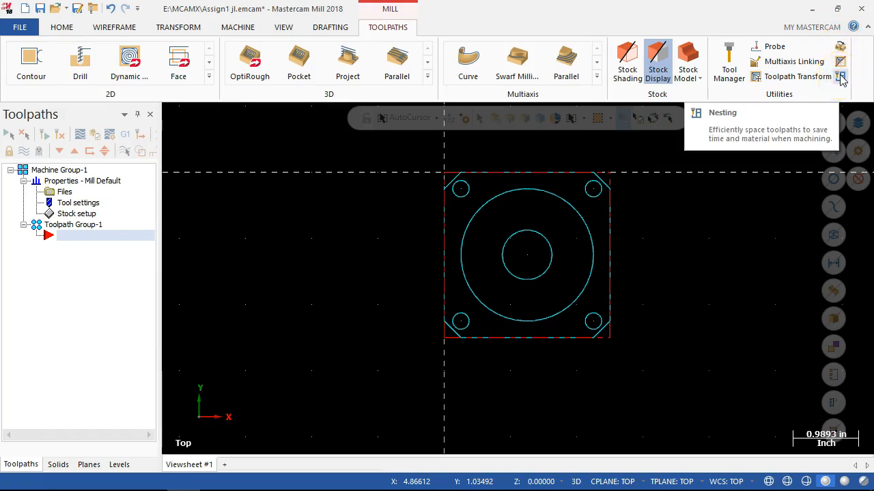
Add a mill Face toolpath at the toolpath group's insertion point, using the defined stock instead of a selected chain.
{"action": "right_click", "coordinate": [65, 237]}
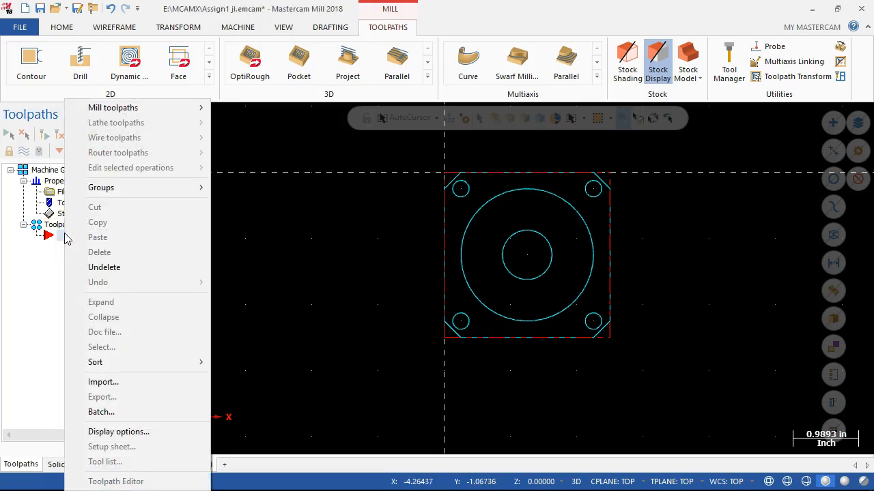
{"action": "left_click", "coordinate": [54, 240]}
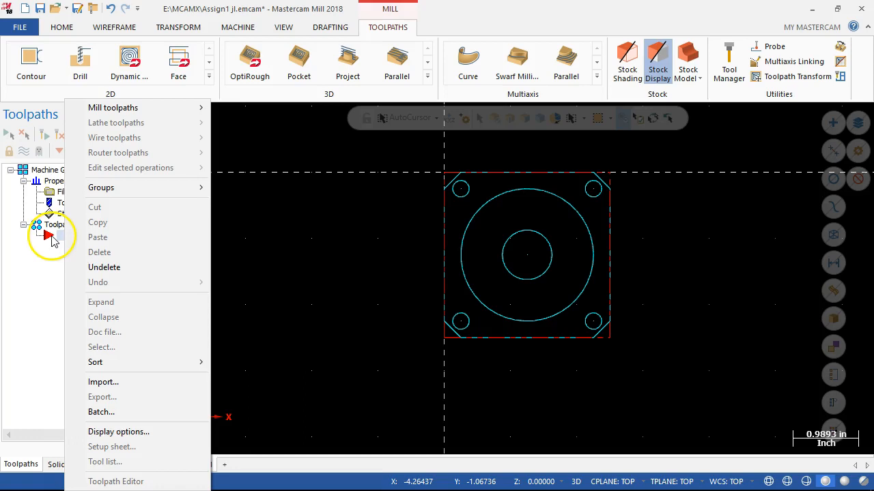
{"action": "mouse_move", "coordinate": [127, 108]}
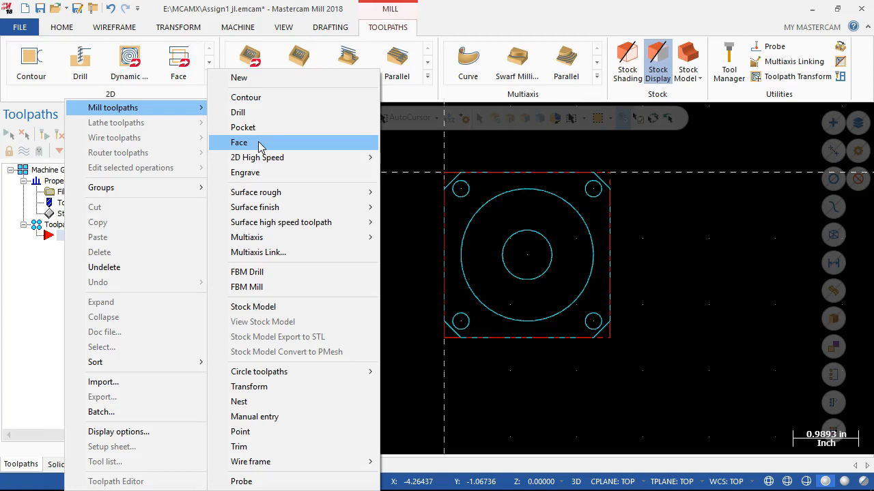
{"action": "left_click", "coordinate": [258, 142]}
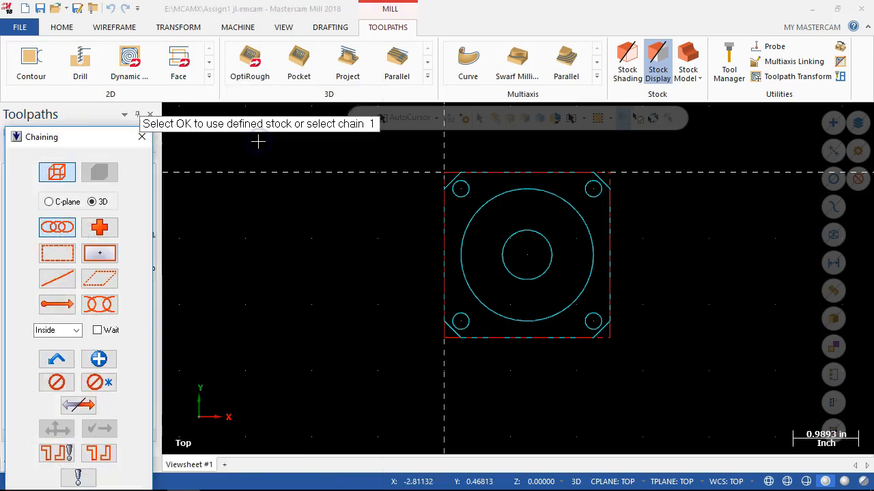
{"action": "left_click_drag", "start_coordinate": [105, 139], "coordinate": [554, 63]}
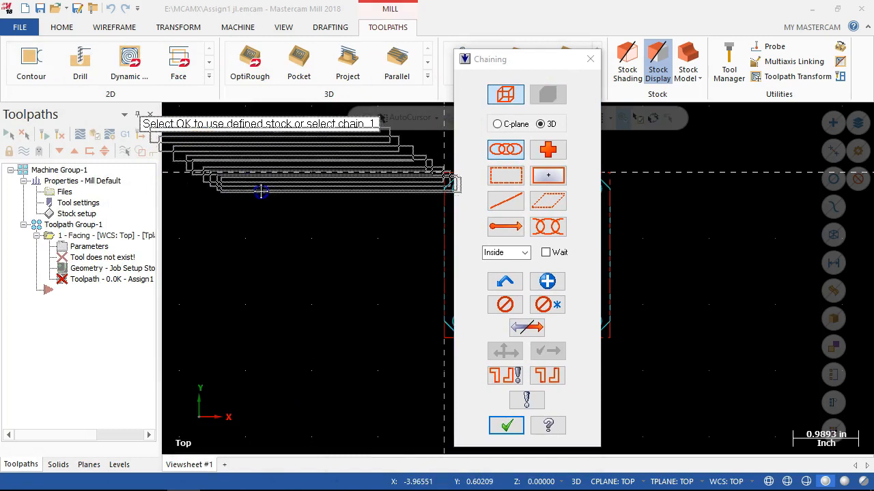
{"action": "left_click_drag", "start_coordinate": [244, 205], "coordinate": [244, 205]}
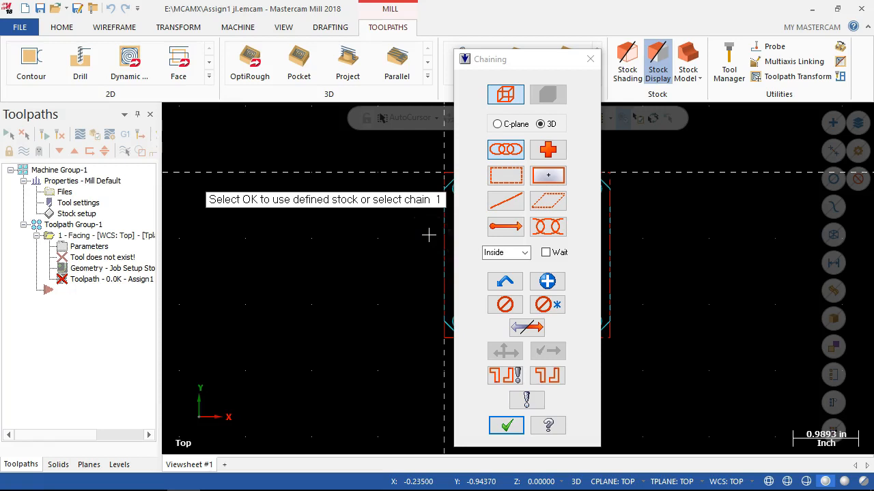
{"action": "left_click", "coordinate": [434, 223]}
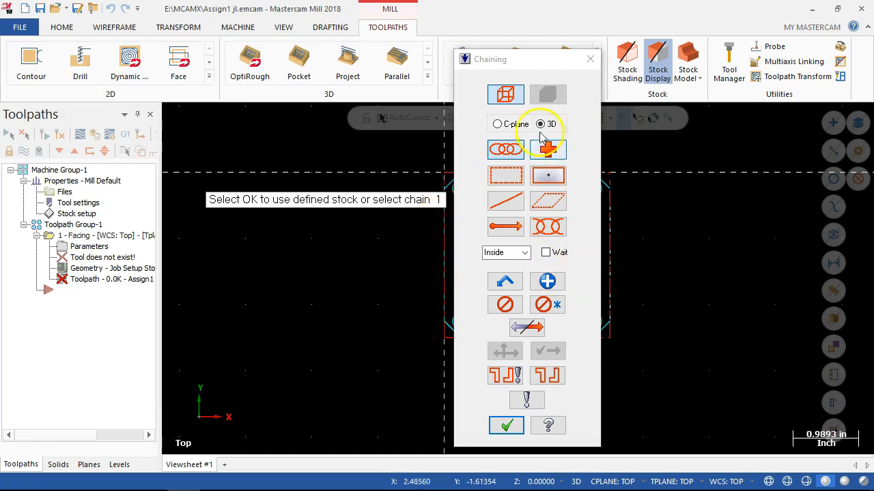
{"action": "mouse_move", "coordinate": [499, 58]}
{"action": "left_mouse_down"}
{"action": "mouse_move", "coordinate": [230, 78]}
{"action": "mouse_move", "coordinate": [142, 62]}
{"action": "left_mouse_up"}
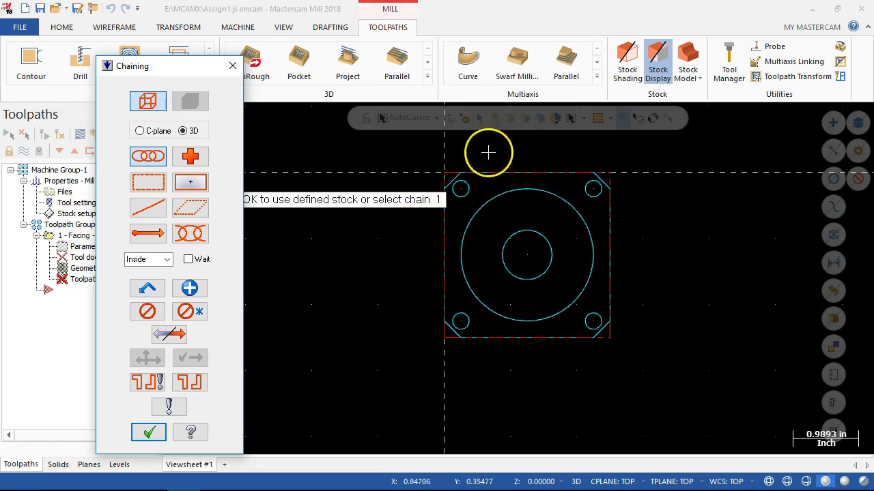
{"action": "left_click", "coordinate": [469, 264]}
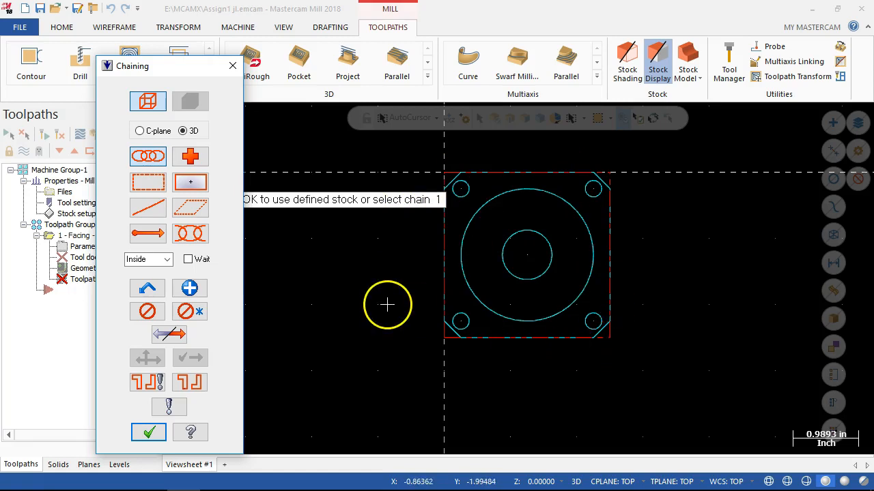
{"action": "left_click", "coordinate": [147, 433]}
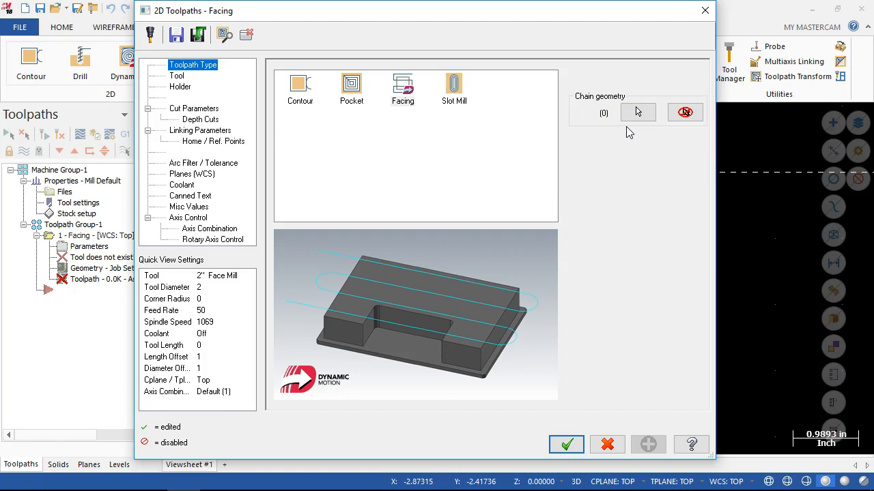
Open the tool settings of the facing toolpath.
{"action": "left_click", "coordinate": [177, 77]}
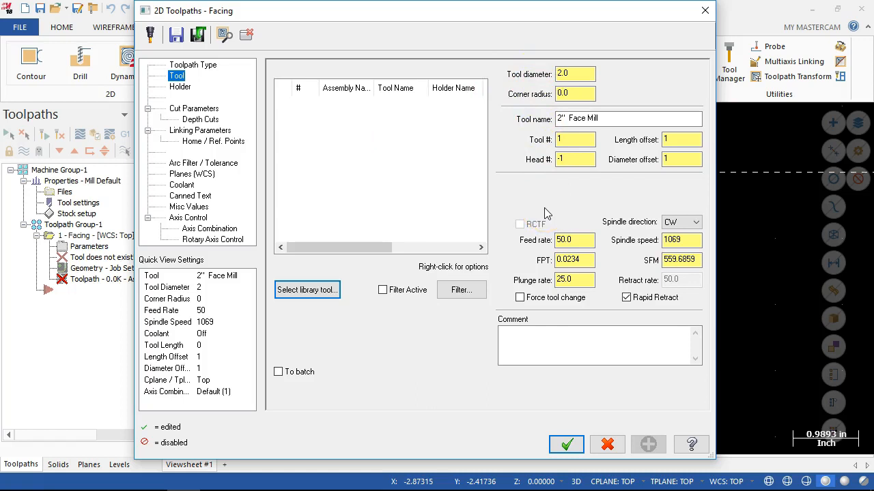
Open the Mill_Inch tool library for the facing toolpath and filter its tools to Endmill1 Flat only.
{"action": "left_click", "coordinate": [292, 291]}
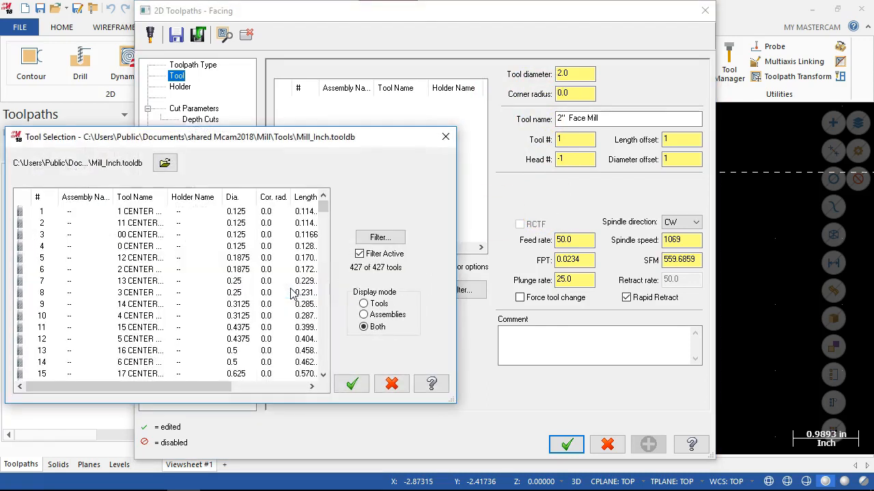
{"action": "left_click_drag", "start_coordinate": [270, 138], "coordinate": [415, 62]}
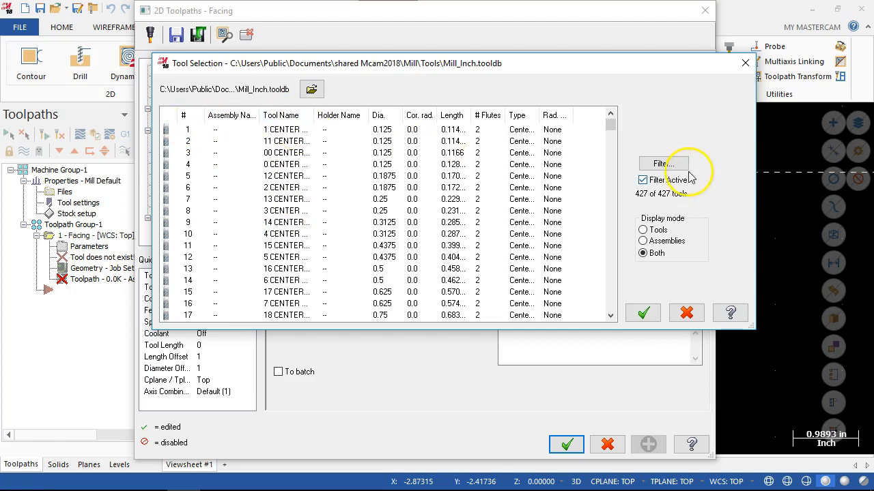
{"action": "left_click", "coordinate": [660, 166]}
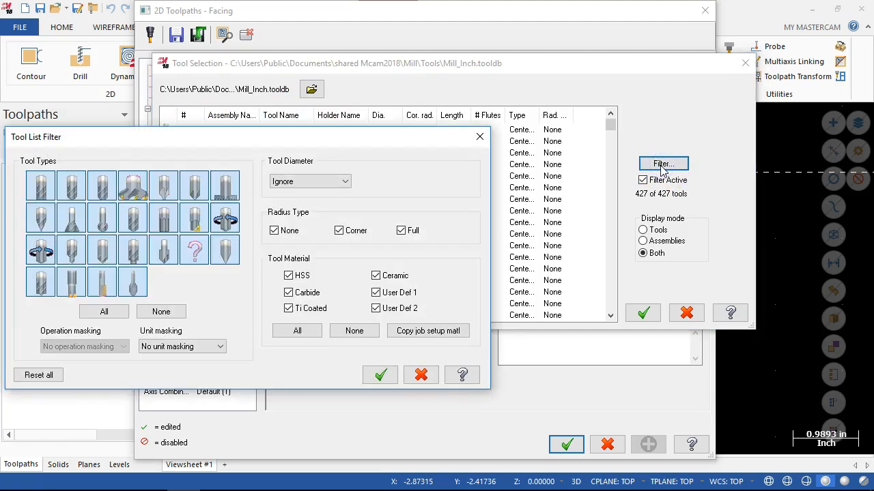
{"action": "left_click_drag", "start_coordinate": [297, 137], "coordinate": [468, 80]}
{"action": "left_click", "coordinate": [329, 256]}
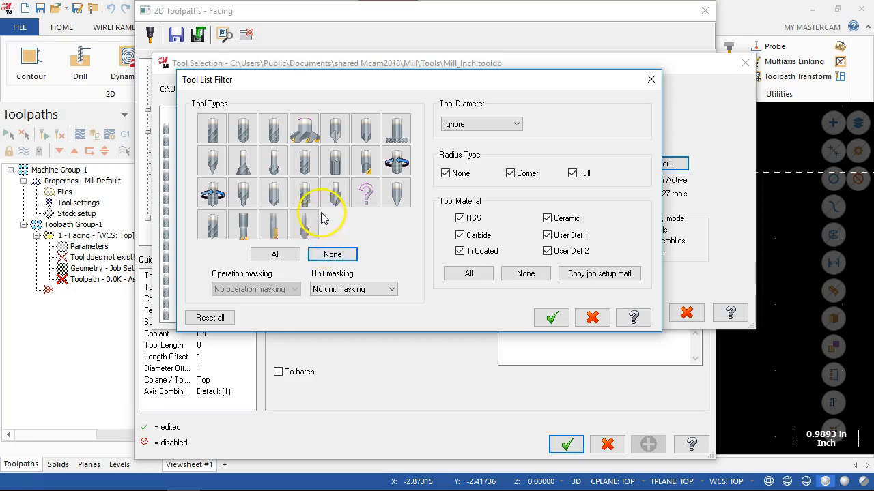
{"action": "left_click", "coordinate": [219, 140]}
{"action": "left_click", "coordinate": [548, 320]}
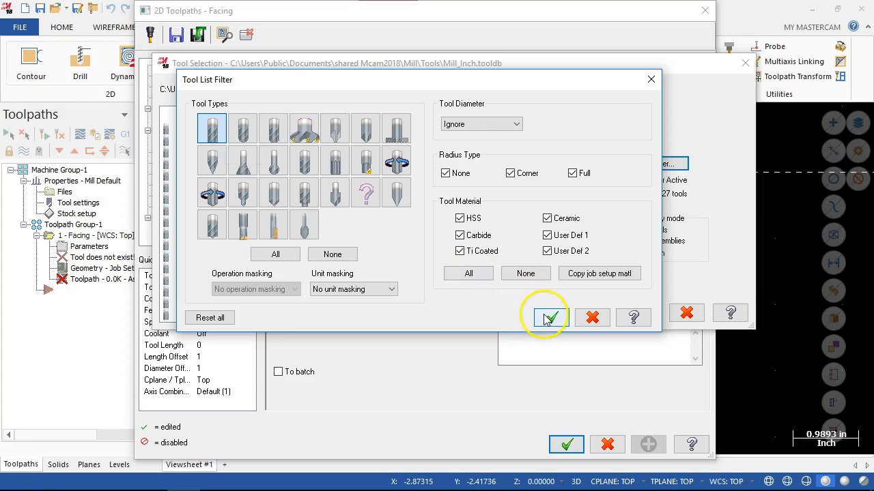
{"action": "left_click", "coordinate": [548, 320]}
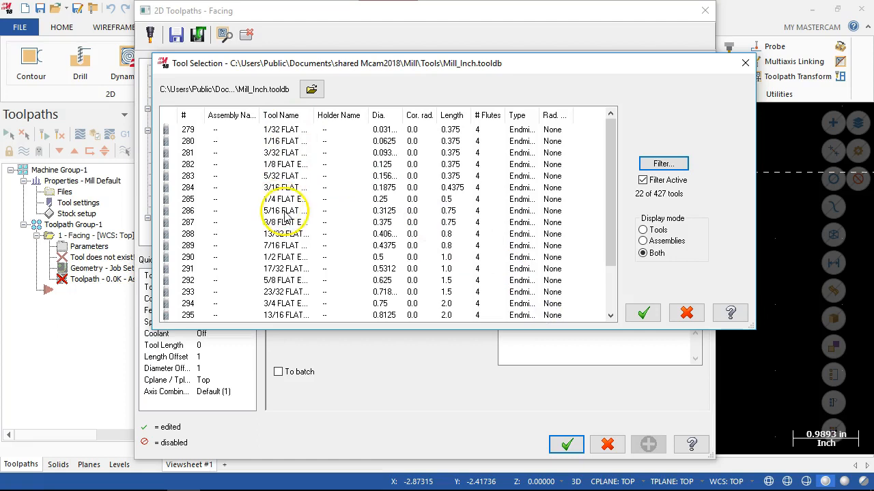
Assign the 1/2 flat endmill from the library as the facing tool and check its length and diameter offsets.
{"action": "left_click", "coordinate": [272, 258]}
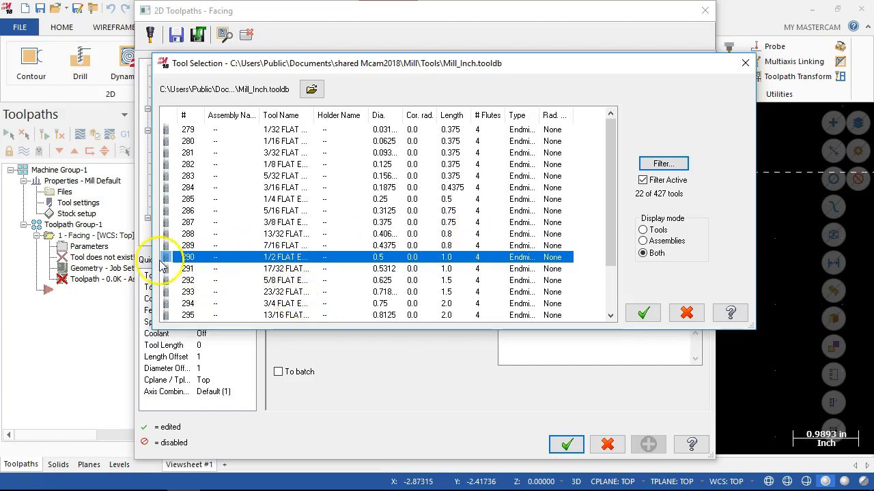
{"action": "left_click", "coordinate": [642, 314]}
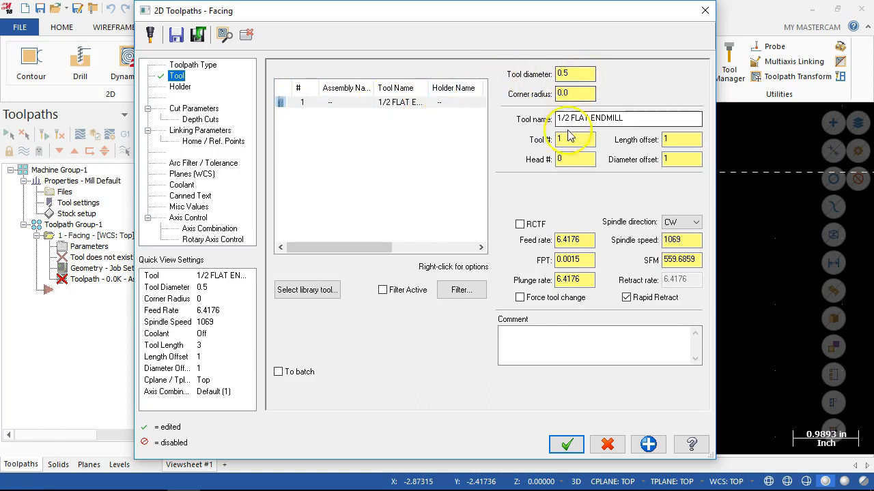
{"action": "left_click", "coordinate": [671, 139]}
{"action": "left_click", "coordinate": [674, 161]}
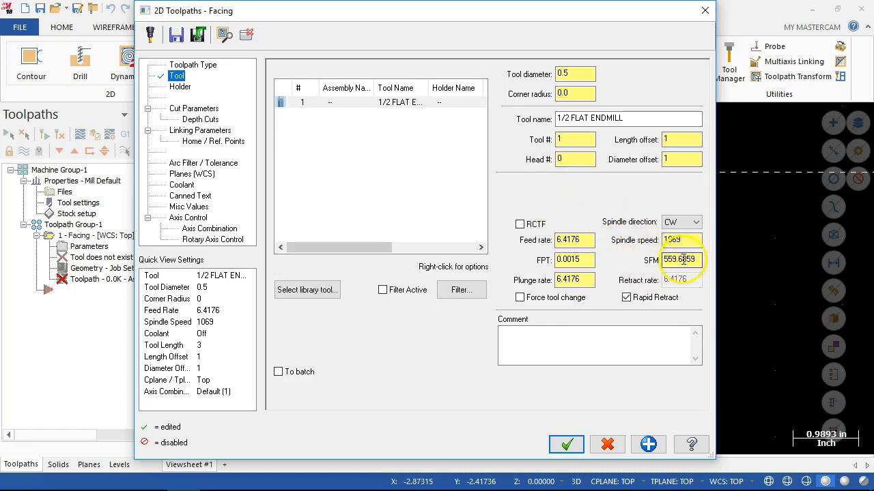
Set the surface speed of the 1/2 flat endmill to 800 SFM.
{"action": "left_click_drag", "start_coordinate": [695, 260], "coordinate": [660, 259]}
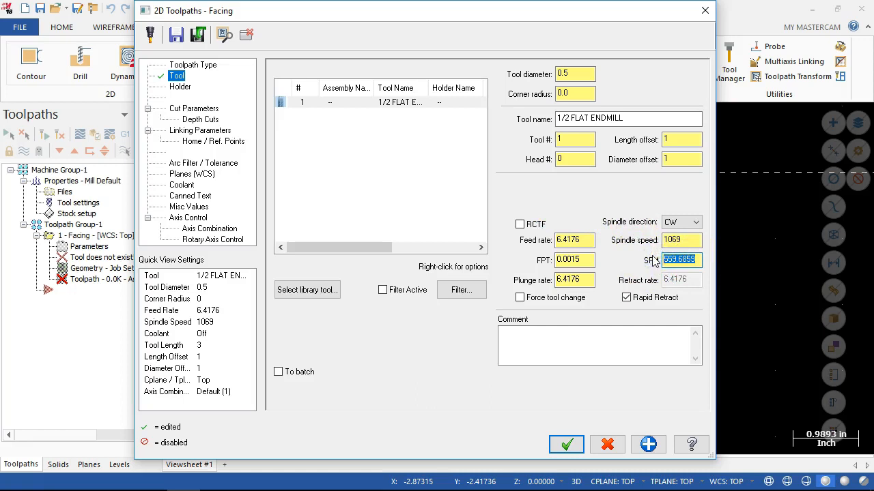
{"action": "type", "text": "800"}
{"action": "key", "text": "Tab"}
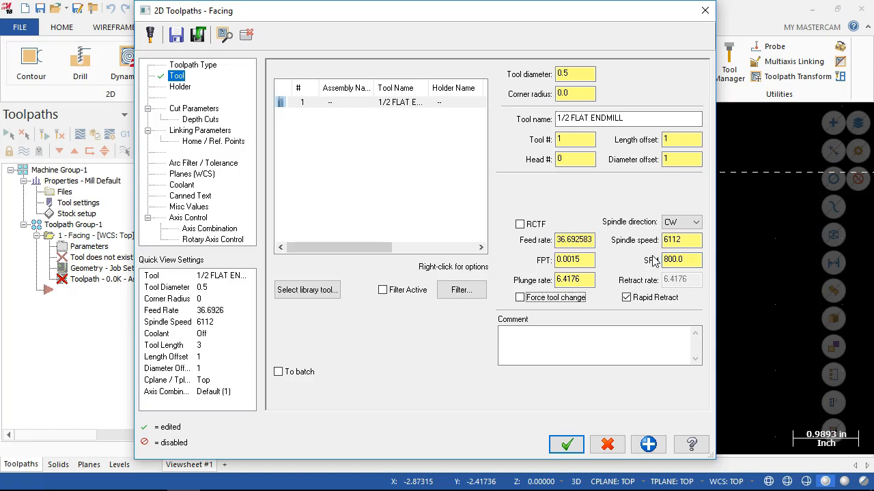
Raise the endmill's surface speed to 1000 SFM and set its feed per tooth to 0.002.
{"action": "left_click", "coordinate": [627, 255]}
{"action": "double_click", "coordinate": [688, 260]}
{"action": "type", "text": "1000"}
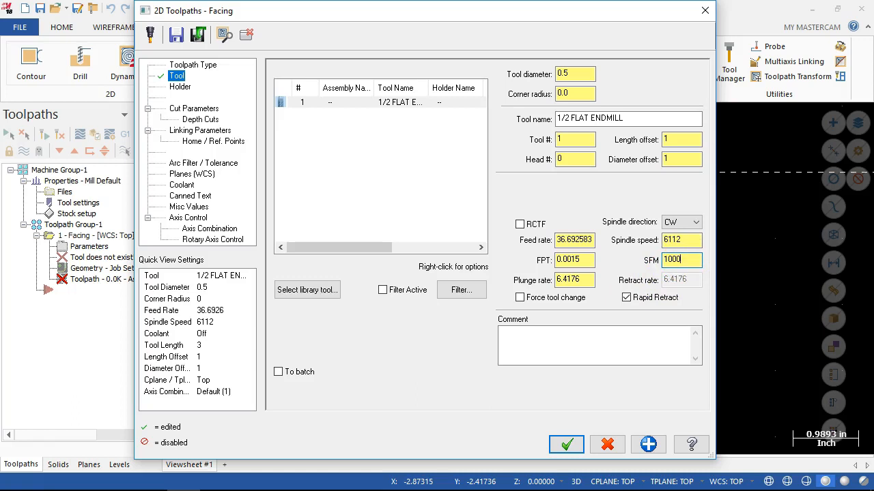
{"action": "key", "text": "Tab"}
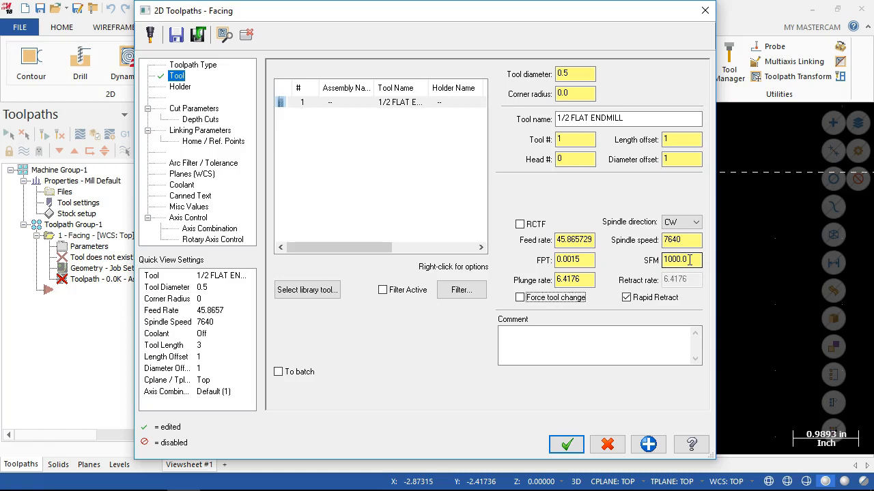
{"action": "double_click", "coordinate": [570, 260]}
{"action": "key", "text": "BackSpace"}
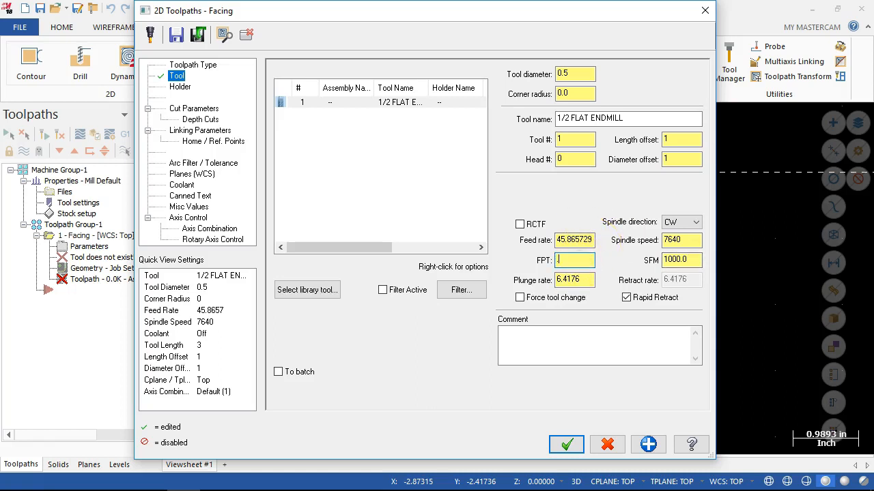
{"action": "type", "text": ".002"}
{"action": "key", "text": "Tab"}
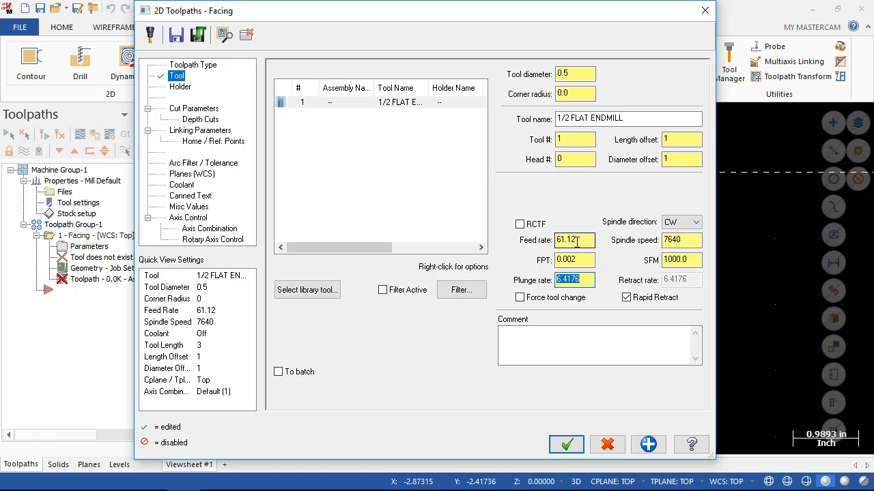
Set the spindle speed of the facing toolpath to 9000.
{"action": "double_click", "coordinate": [683, 240]}
{"action": "type", "text": "9000"}
{"action": "key", "text": "Tab"}
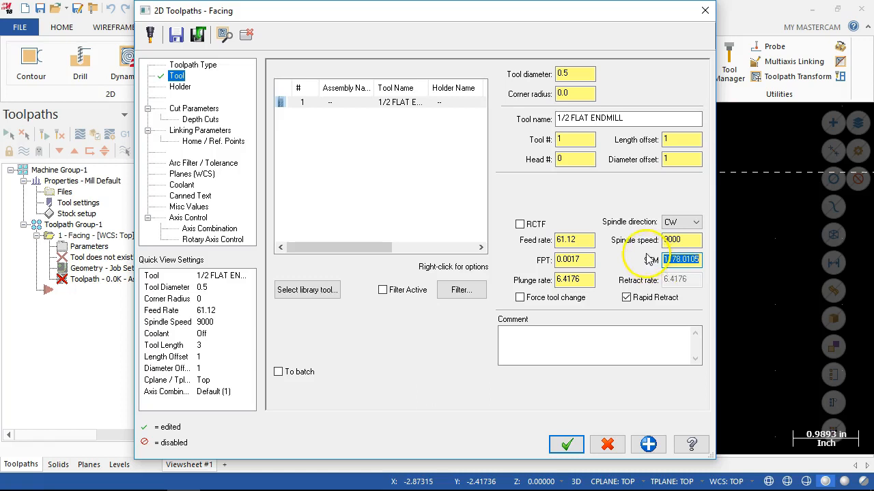
Set the facing toolpath's spindle speed to 7500 and its feed rate to 40.
{"action": "double_click", "coordinate": [681, 240]}
{"action": "type", "text": "7500"}
{"action": "double_click", "coordinate": [573, 260]}
{"action": "double_click", "coordinate": [572, 240]}
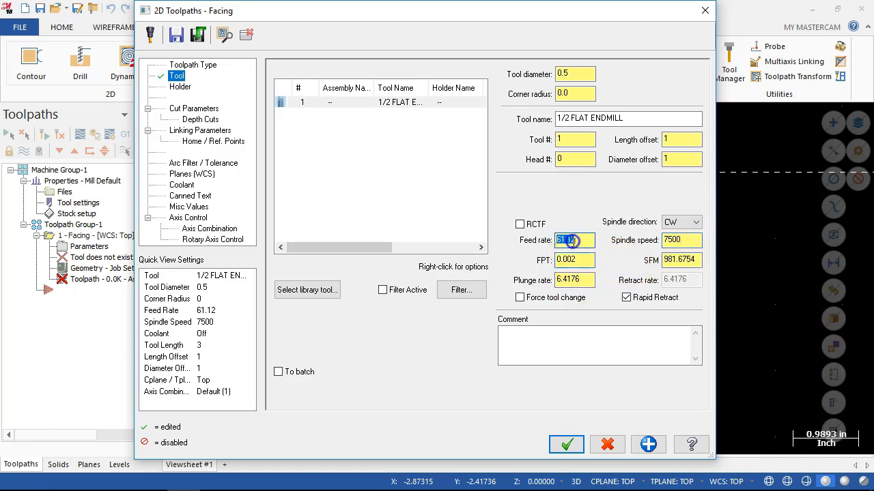
{"action": "type", "text": "40"}
{"action": "key", "text": "Tab"}
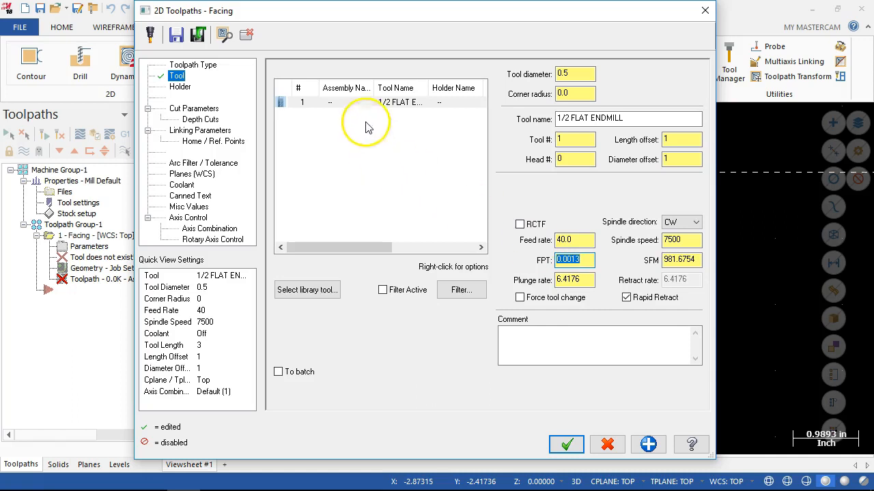
{"action": "left_click", "coordinate": [352, 102]}
{"action": "double_click", "coordinate": [353, 102]}
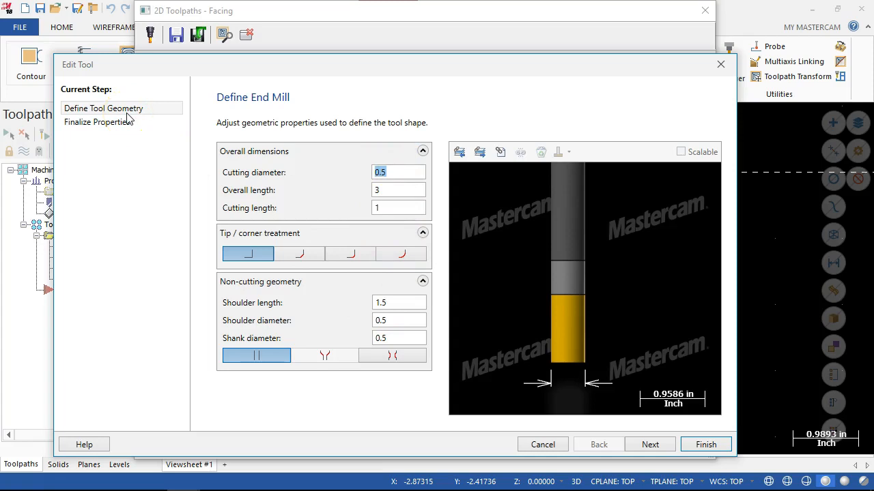
{"action": "left_click", "coordinate": [549, 445]}
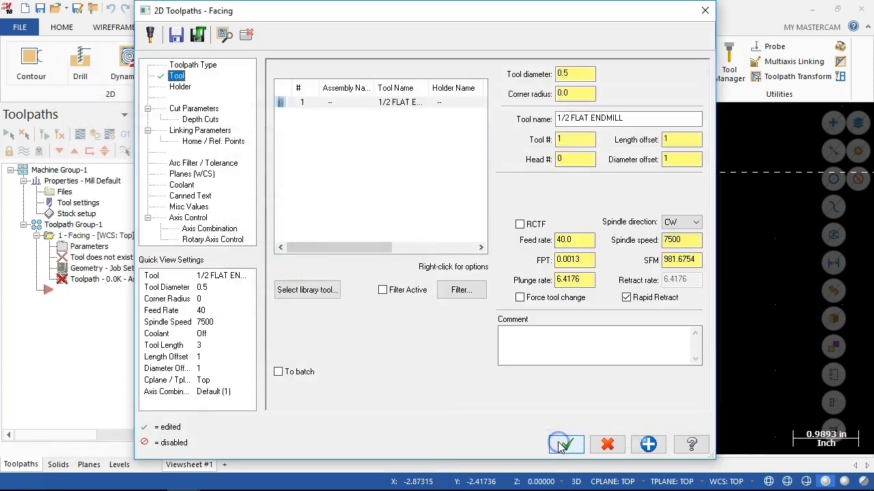
Edit the geometry of the 1/2 flat endmill, setting its cutting length to 1.25 in.
{"action": "double_click", "coordinate": [306, 107]}
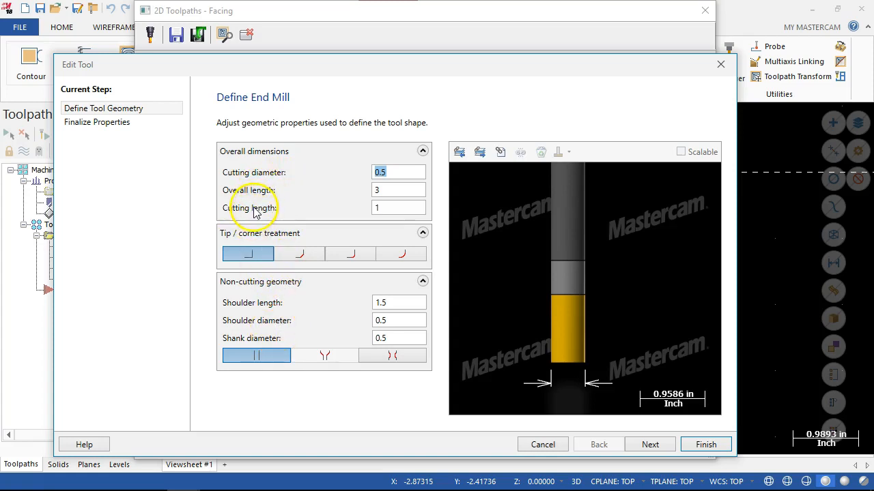
{"action": "left_click", "coordinate": [390, 205]}
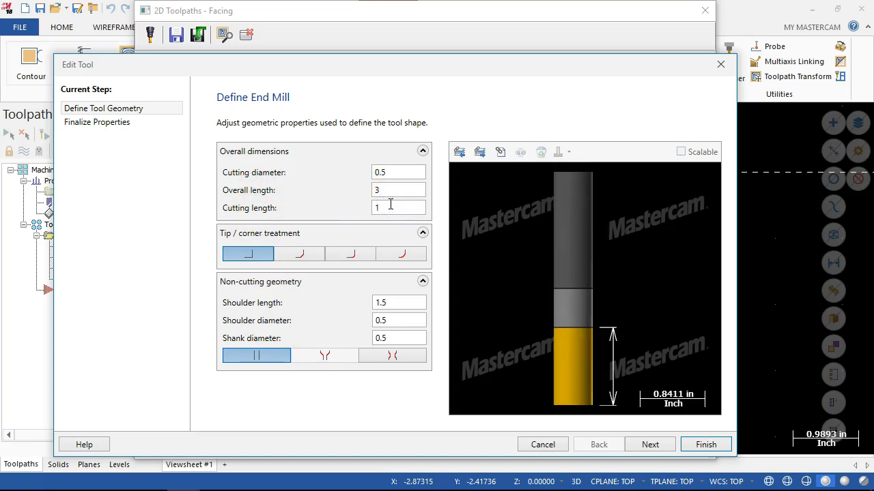
{"action": "type", "text": ".25"}
{"action": "key", "text": "Tab"}
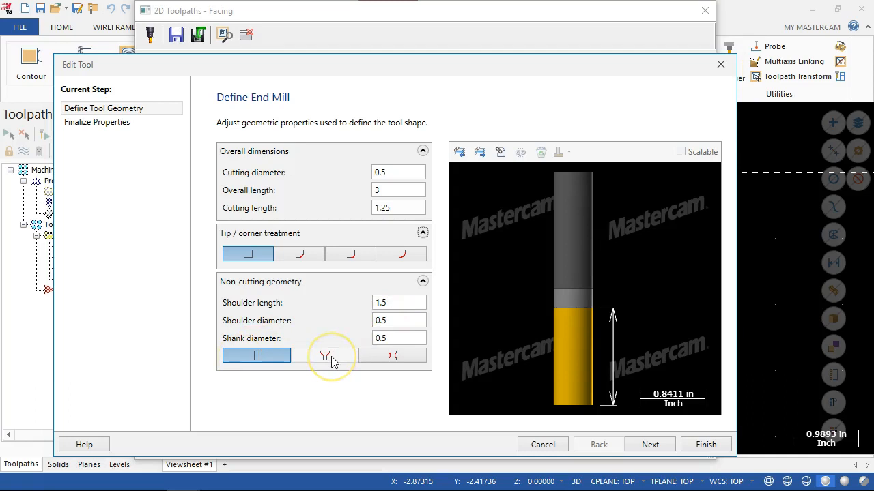
{"action": "left_click", "coordinate": [367, 362]}
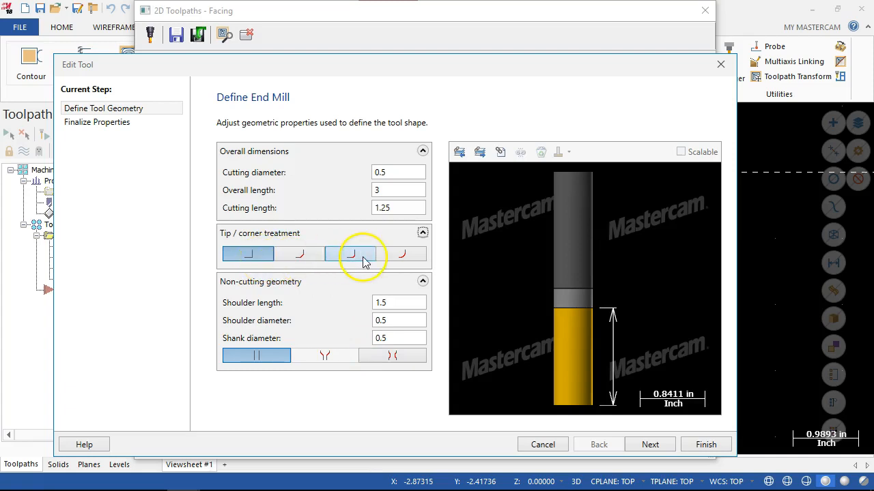
{"action": "left_click", "coordinate": [402, 260]}
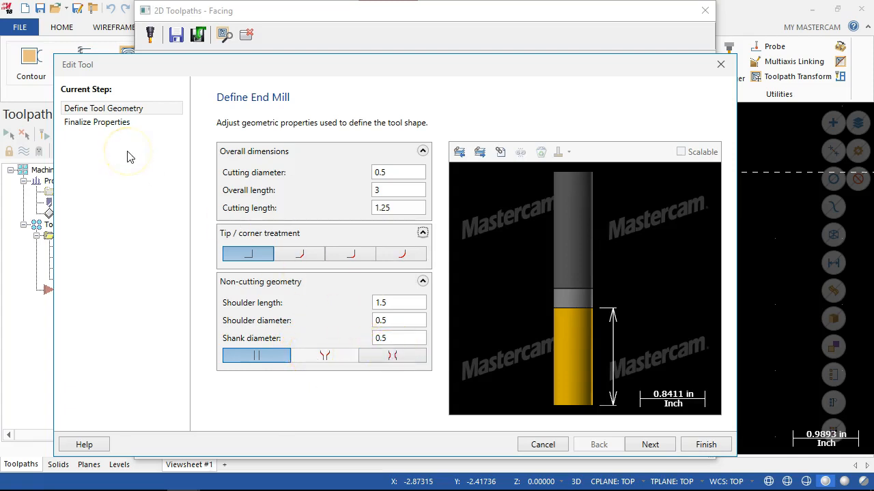
Set the endmill's number of flutes to 3 in its final properties and finish editing the tool.
{"action": "left_click", "coordinate": [114, 128]}
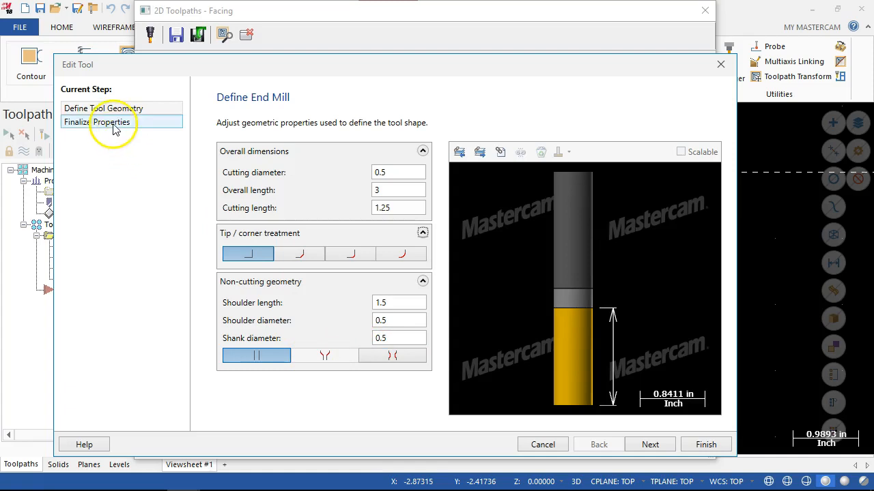
{"action": "left_click", "coordinate": [649, 444]}
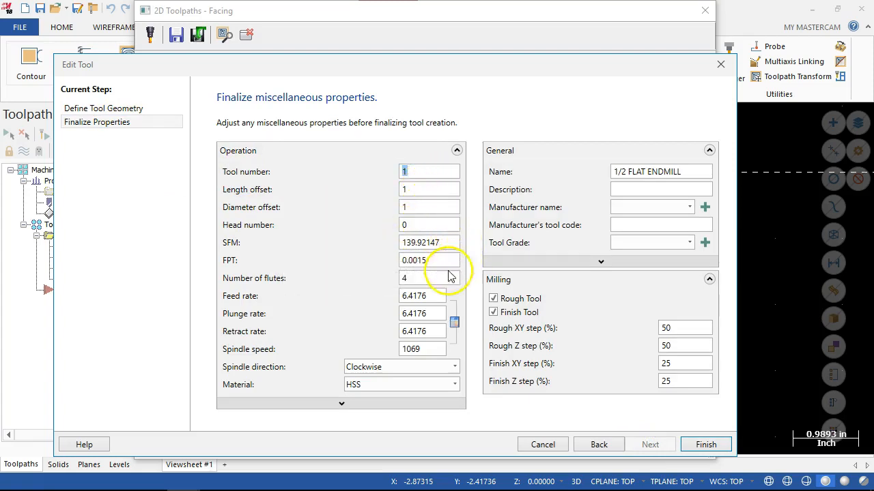
{"action": "double_click", "coordinate": [410, 278]}
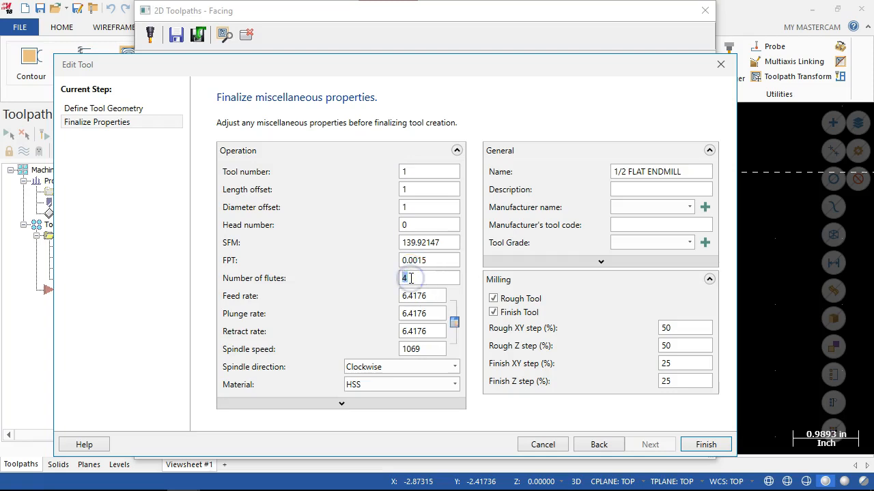
{"action": "type", "text": "3"}
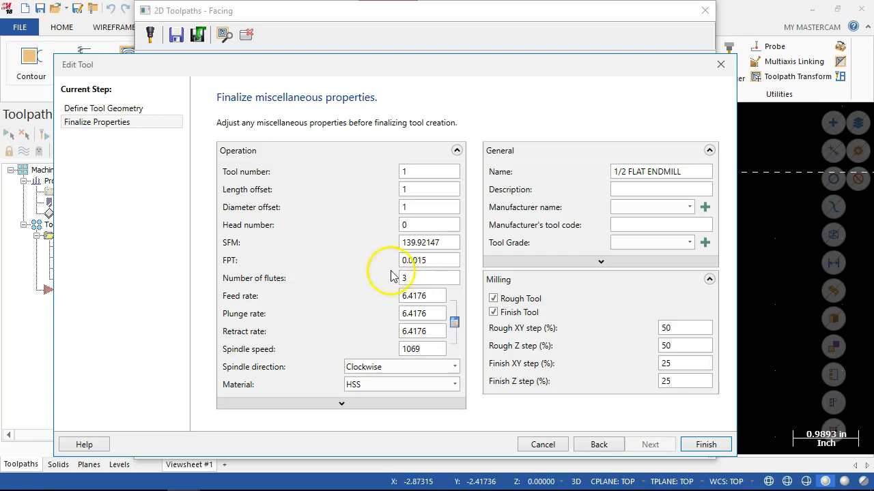
{"action": "left_click", "coordinate": [699, 445]}
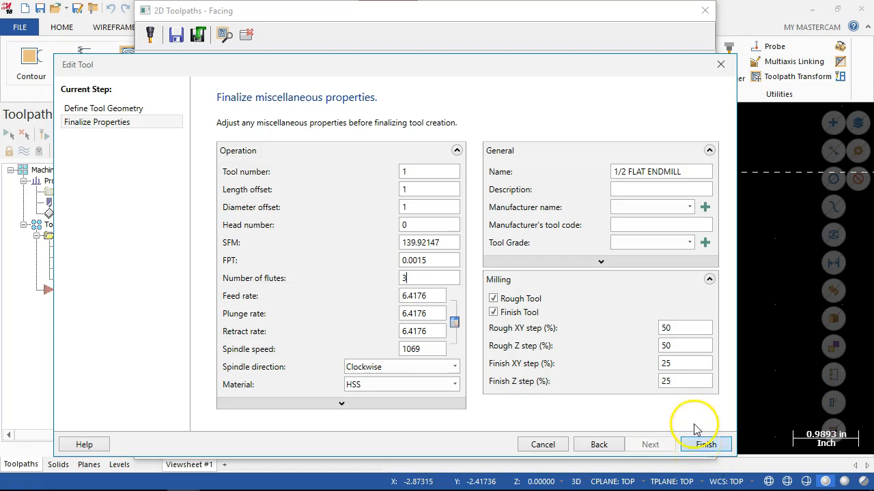
{"action": "left_click", "coordinate": [699, 447]}
Re-enter the three-flute endmill's feed per tooth as 0.0013 so that the feed rate is recalculated.
{"action": "left_click", "coordinate": [619, 319]}
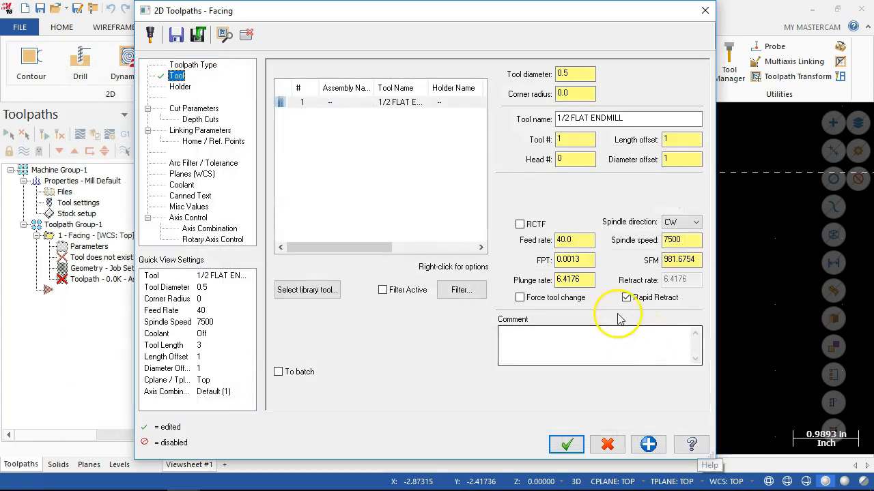
{"action": "left_click", "coordinate": [584, 258]}
{"action": "left_click", "coordinate": [577, 240]}
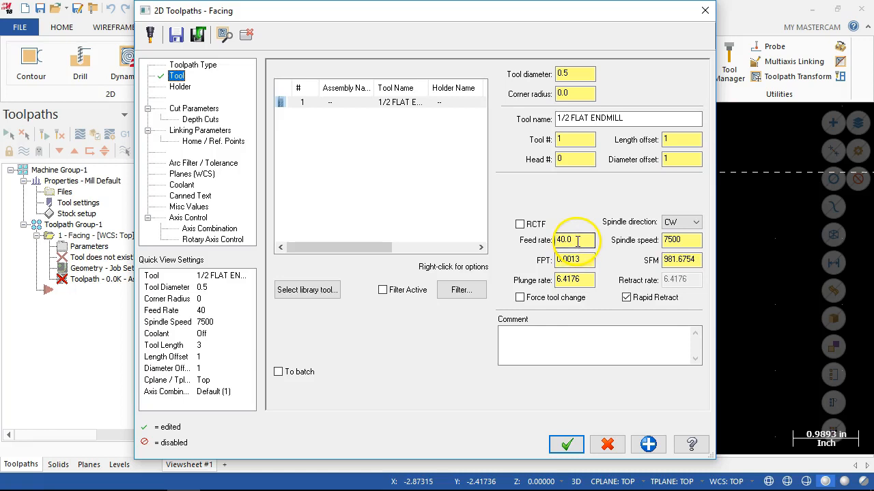
{"action": "double_click", "coordinate": [575, 261]}
{"action": "type", "text": ".0013"}
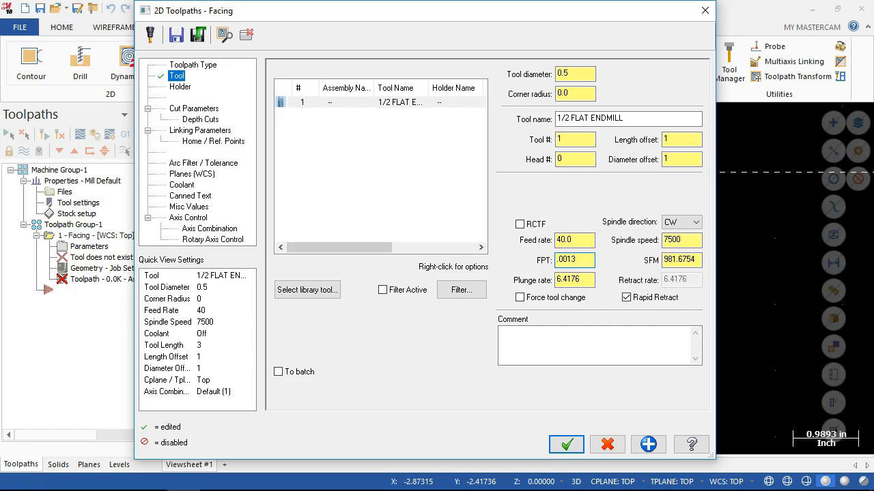
{"action": "key", "text": "Tab"}
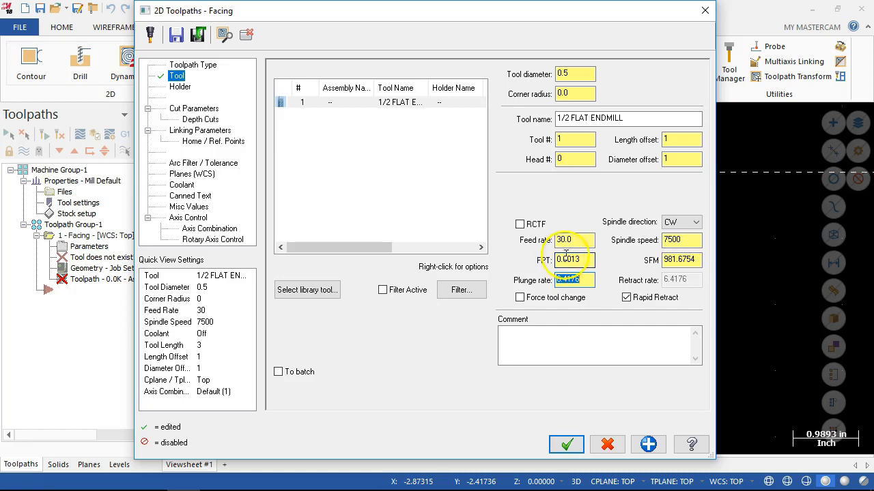
Set the facing toolpath's feed per tooth to 0.002.
{"action": "double_click", "coordinate": [573, 260]}
{"action": "type", "text": ".002"}
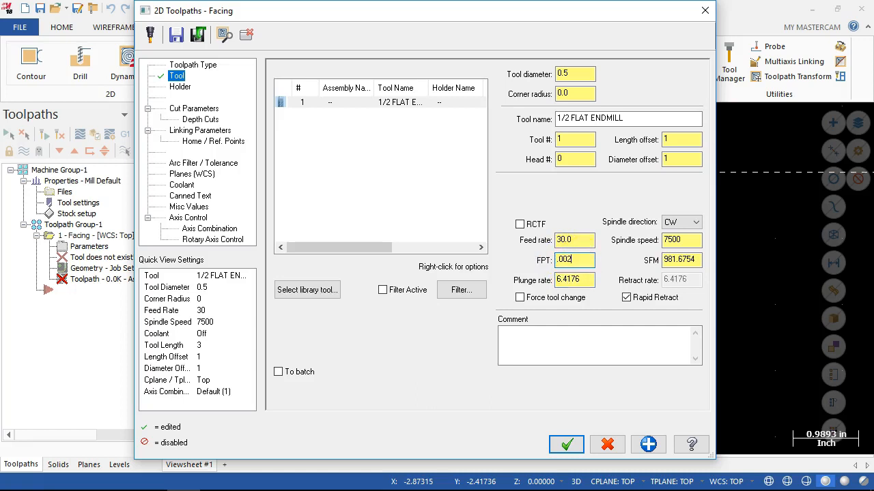
{"action": "key", "text": "Tab"}
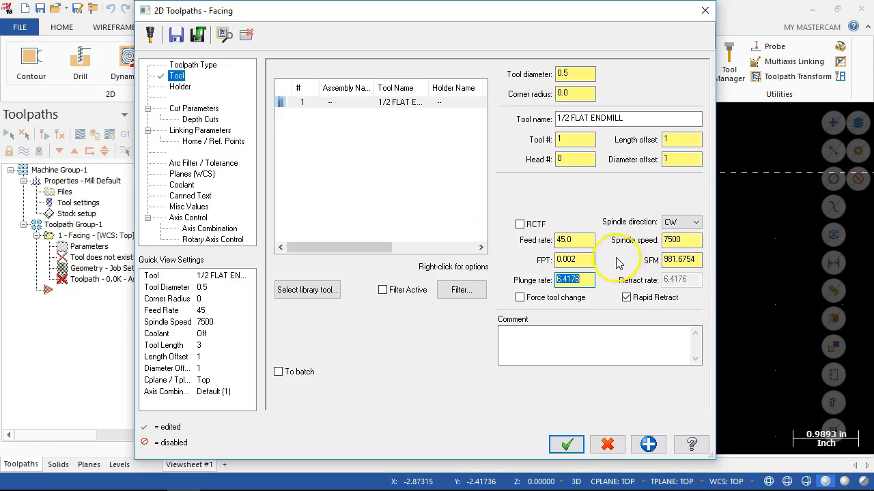
Set the facing toolpath's feed per tooth to 0.0012 so that its feed rate is recalculated.
{"action": "left_click", "coordinate": [579, 259]}
{"action": "double_click", "coordinate": [579, 259]}
{"action": "type", "text": ".0012"}
{"action": "key", "text": "Tab"}
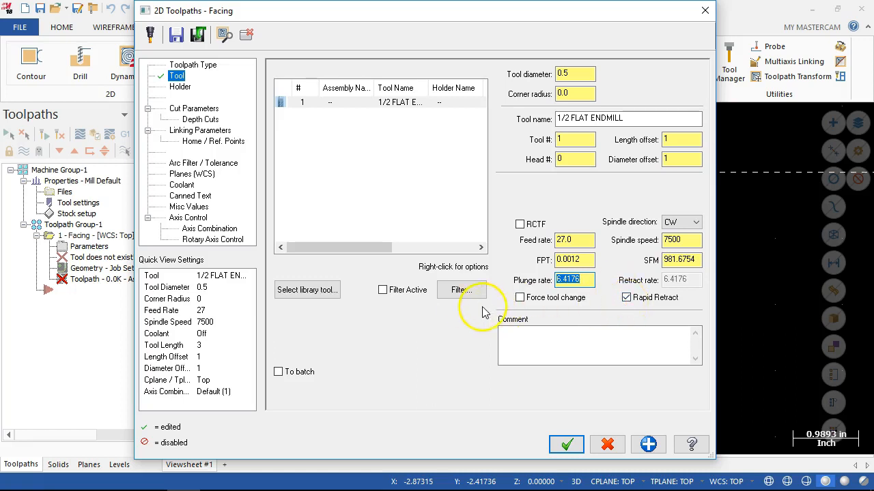
Assign the C5E6-0500 holder from the Mill_Inch library to the 1/2 flat endmill.
{"action": "left_click", "coordinate": [185, 92]}
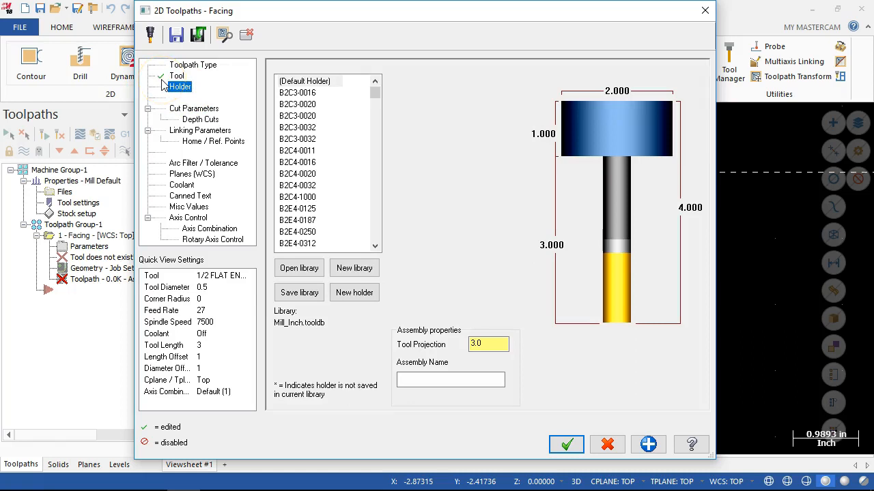
{"action": "left_click", "coordinate": [178, 77]}
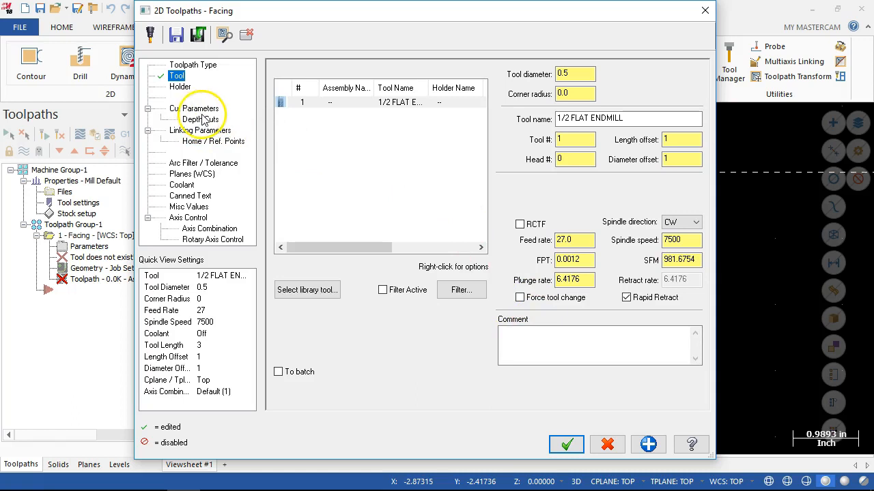
{"action": "left_click", "coordinate": [181, 87]}
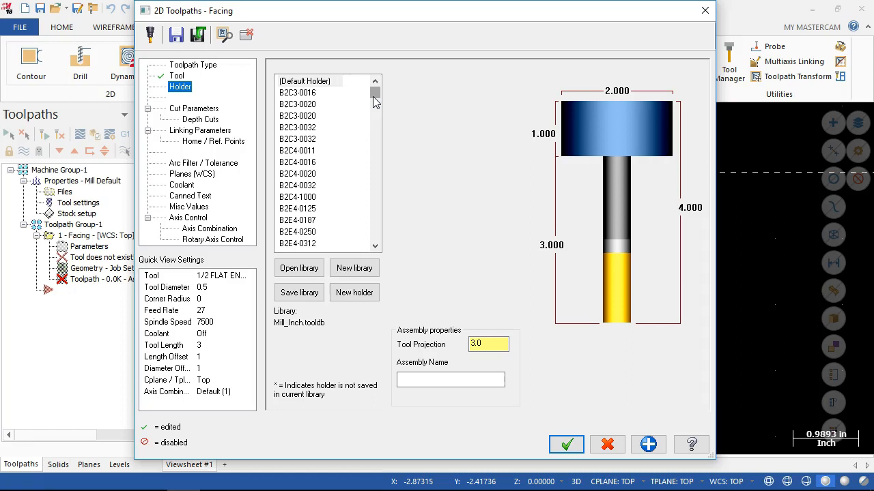
{"action": "left_click_drag", "start_coordinate": [373, 96], "coordinate": [376, 163]}
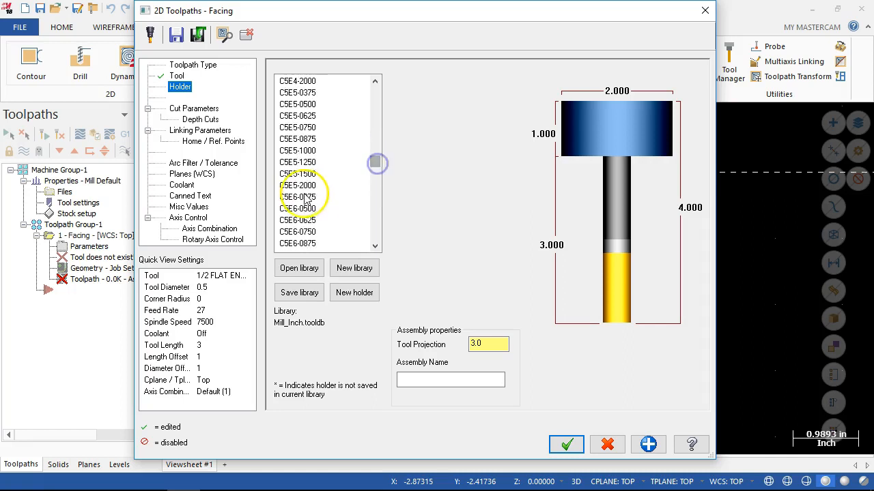
{"action": "left_click", "coordinate": [305, 208]}
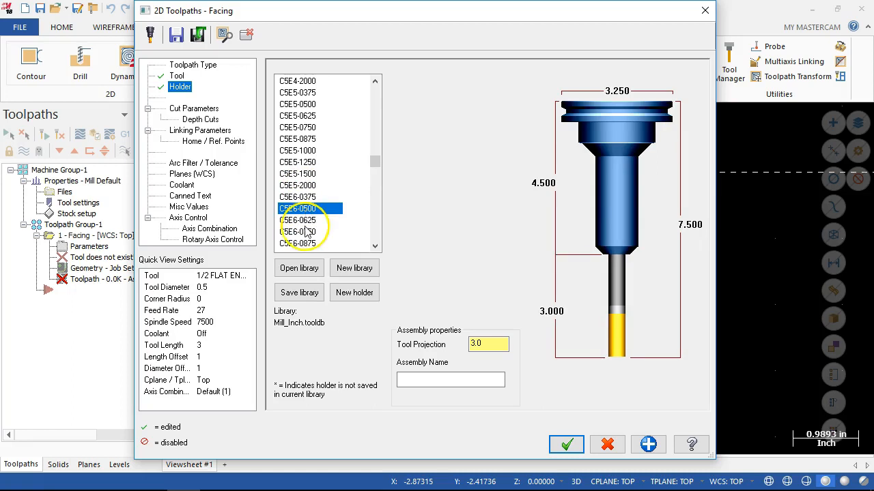
{"action": "left_click", "coordinate": [305, 219]}
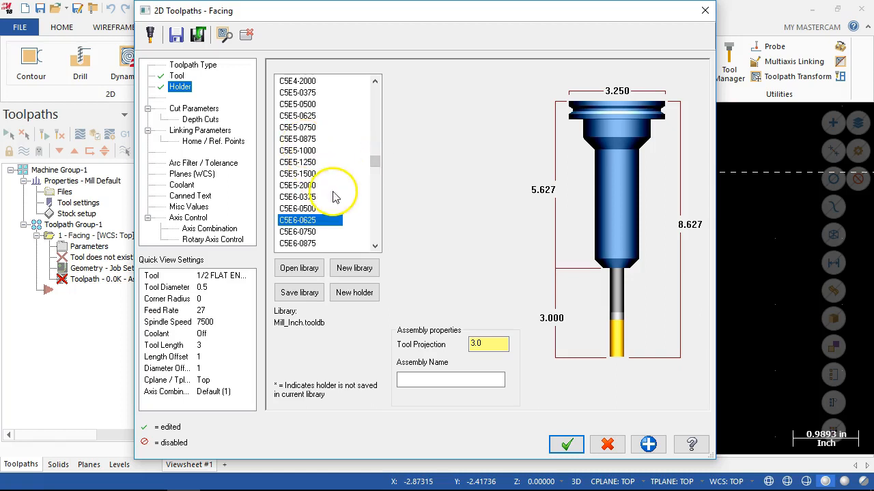
{"action": "left_click", "coordinate": [311, 207]}
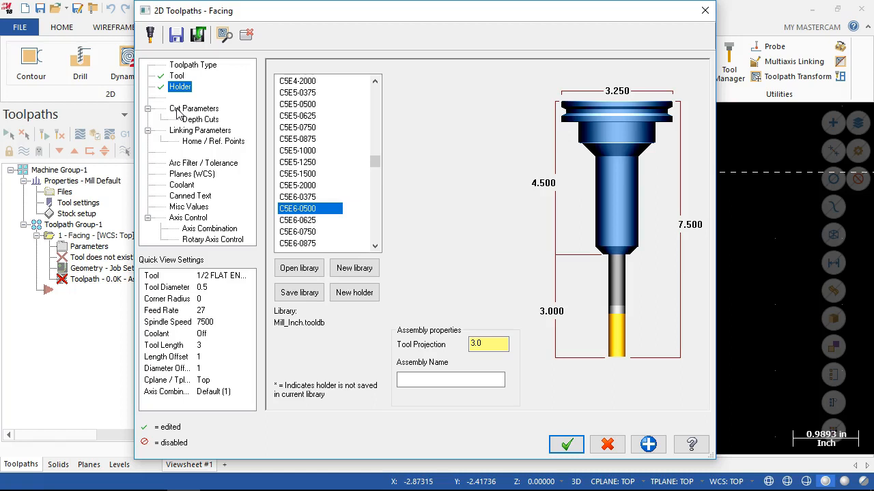
Set the facing cut style to Zigzag in the cut parameters, after trying the Dynamic style.
{"action": "left_click", "coordinate": [179, 109]}
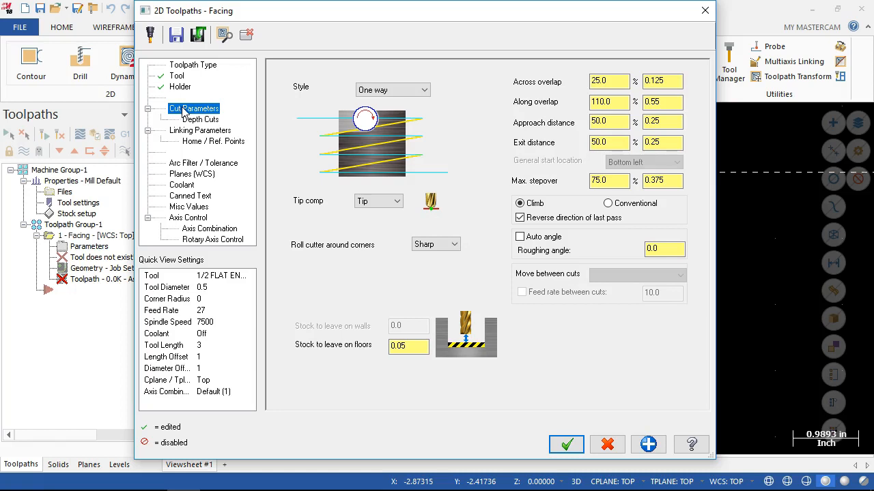
{"action": "left_click", "coordinate": [424, 90]}
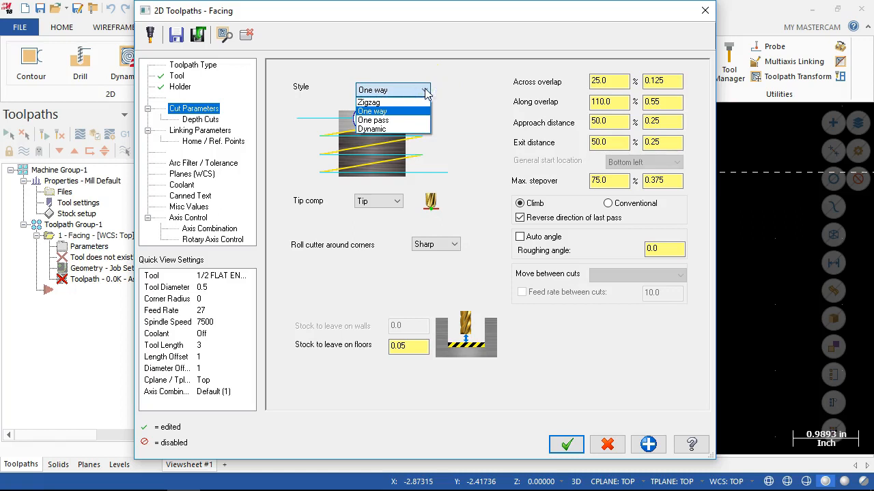
{"action": "left_click", "coordinate": [425, 91]}
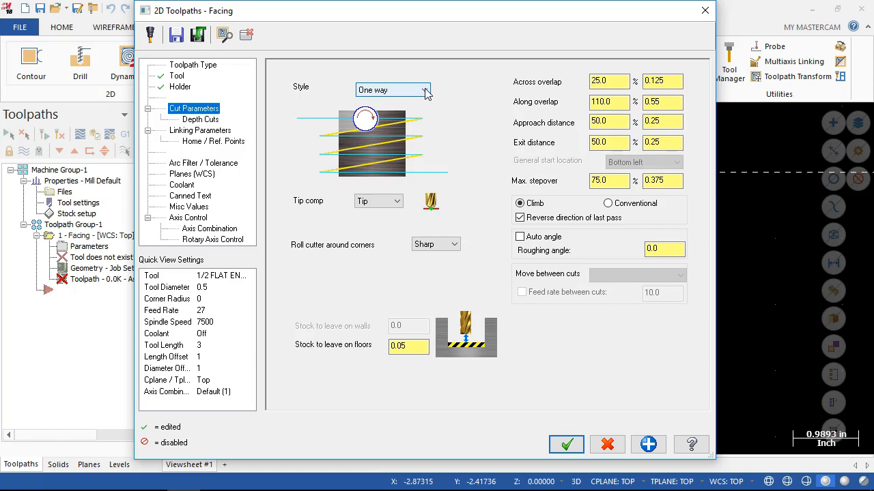
{"action": "left_click", "coordinate": [424, 90]}
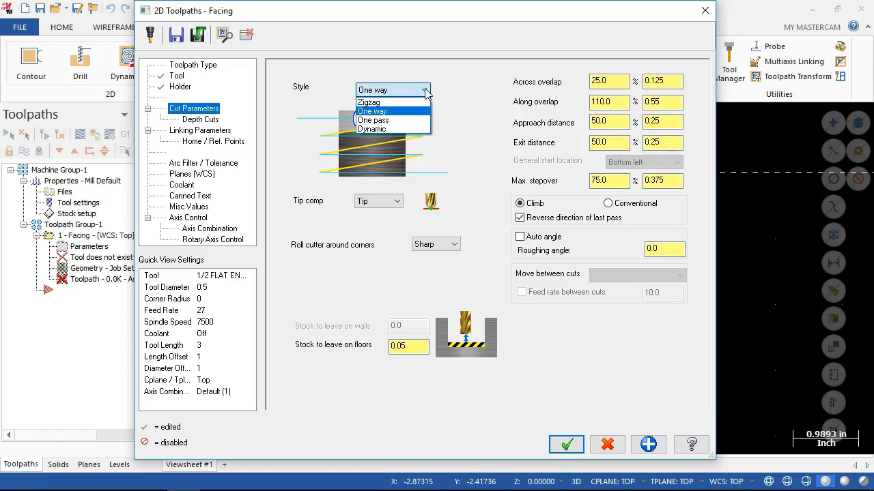
{"action": "left_click", "coordinate": [374, 129]}
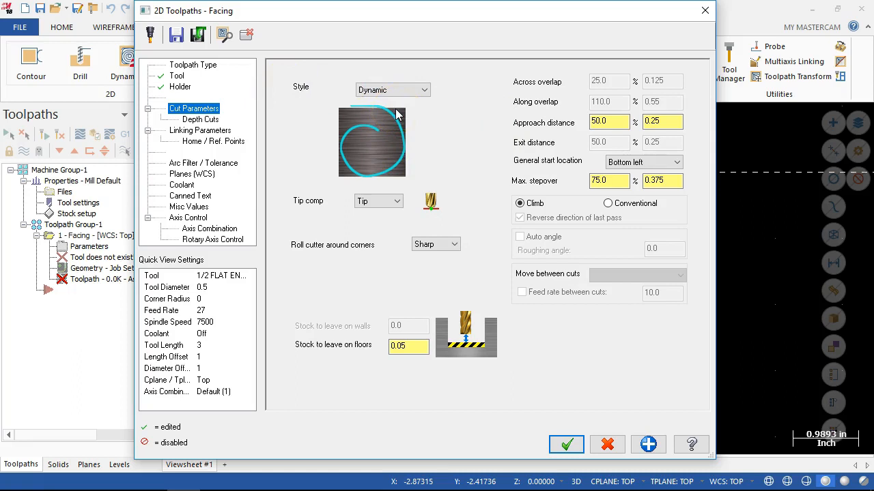
{"action": "left_click", "coordinate": [403, 89]}
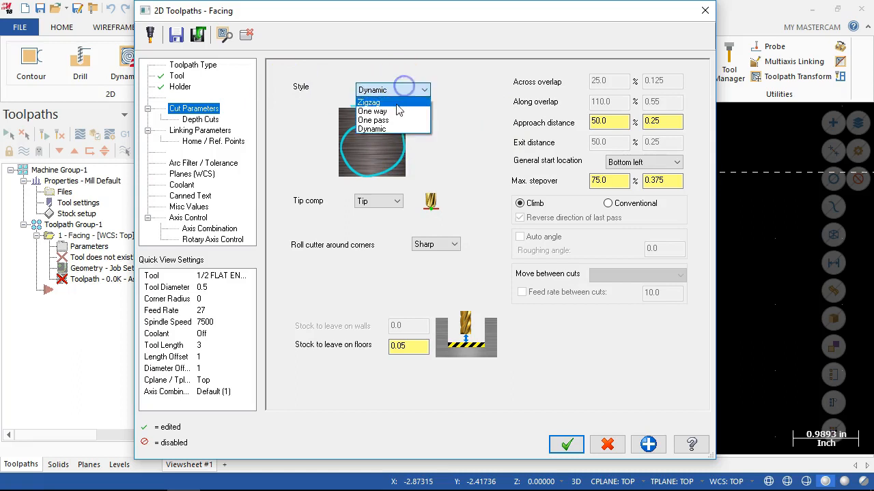
{"action": "left_click", "coordinate": [396, 103]}
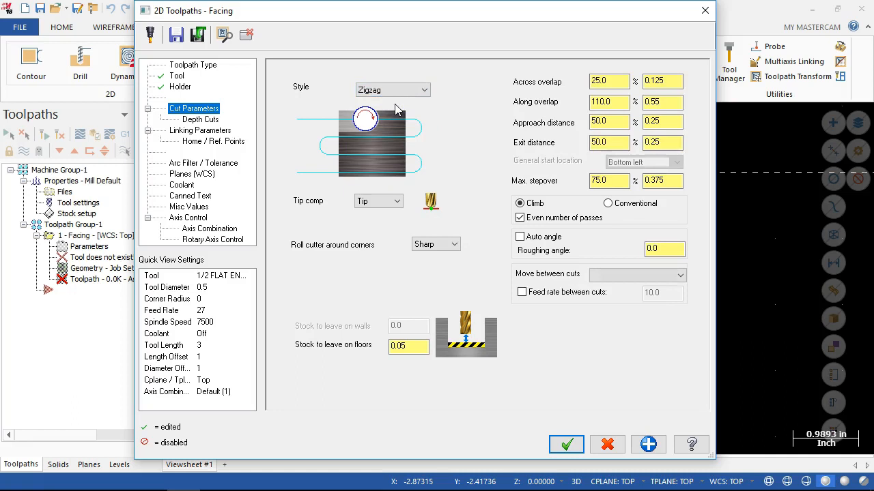
Examine the across overlap values and the zigzag preview, and compare them with the part outline behind the dialog.
{"action": "left_click", "coordinate": [597, 83]}
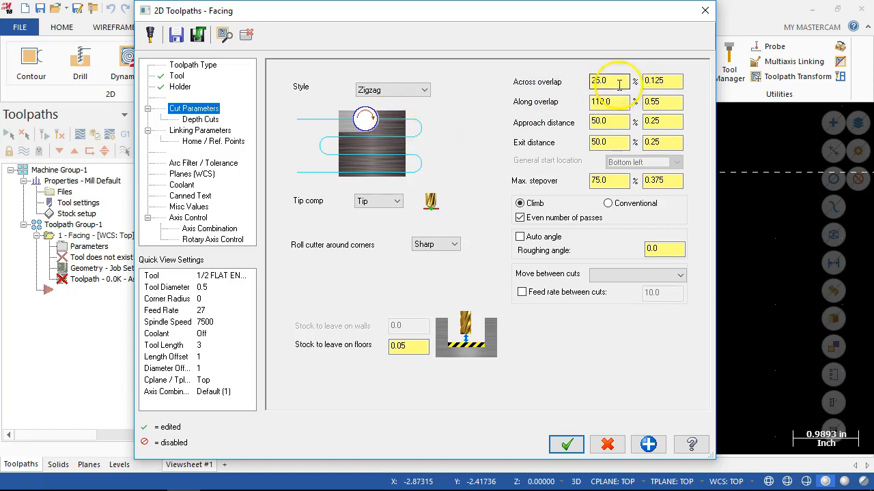
{"action": "left_click", "coordinate": [660, 82]}
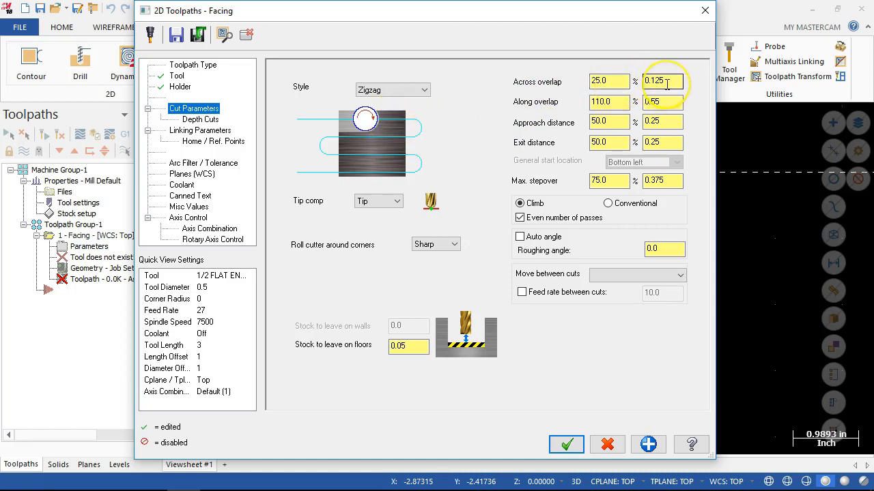
{"action": "left_click", "coordinate": [402, 152]}
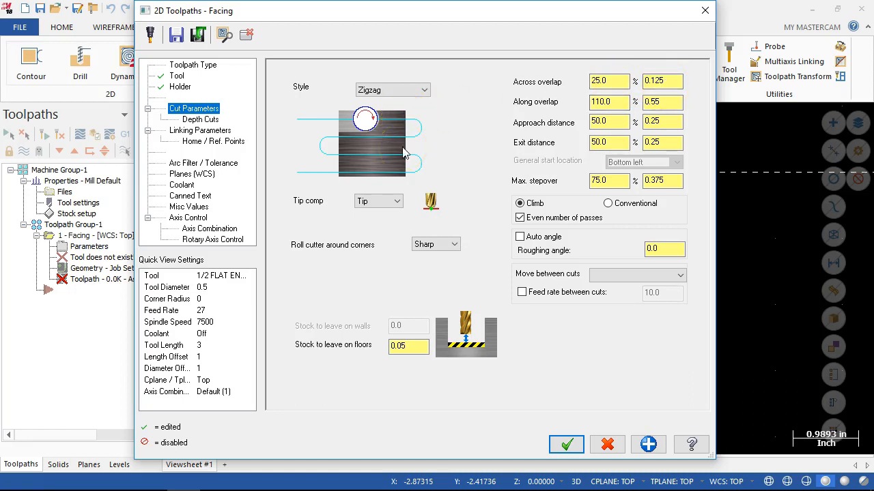
{"action": "mouse_move", "coordinate": [410, 139]}
{"action": "left_mouse_down"}
{"action": "mouse_move", "coordinate": [386, 133]}
{"action": "mouse_move", "coordinate": [385, 141]}
{"action": "left_mouse_up"}
{"action": "left_click_drag", "start_coordinate": [526, 136], "coordinate": [543, 109]}
{"action": "mouse_move", "coordinate": [526, 9]}
{"action": "left_mouse_down"}
{"action": "mouse_move", "coordinate": [552, 164]}
{"action": "mouse_move", "coordinate": [552, 312]}
{"action": "left_mouse_up"}
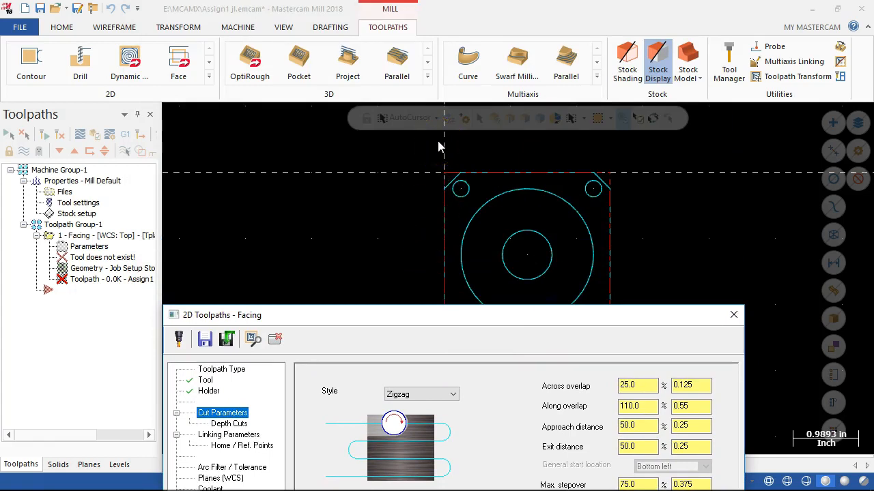
{"action": "left_click_drag", "start_coordinate": [446, 321], "coordinate": [375, 17]}
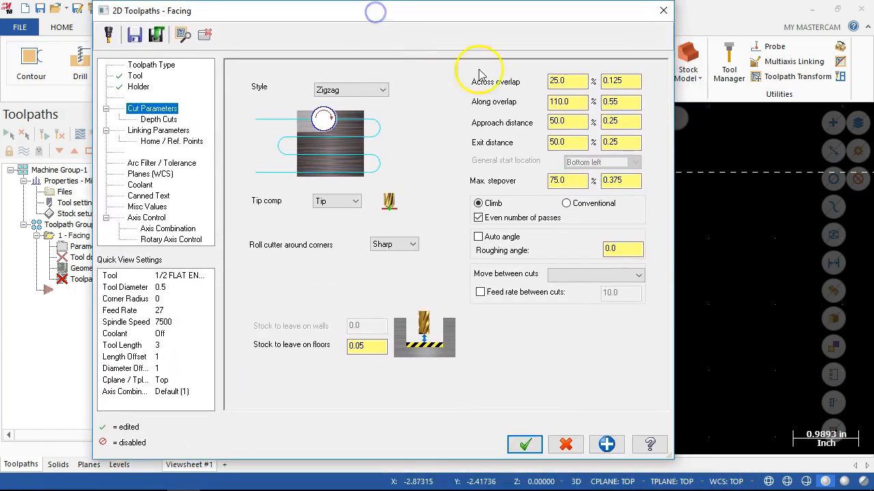
Set the facing toolpath's approach distance to 0.3 in.
{"action": "left_click", "coordinate": [573, 122]}
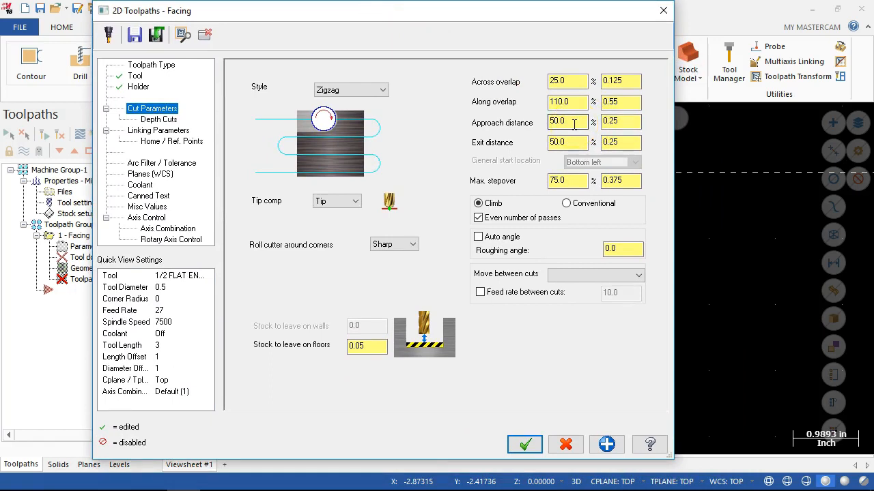
{"action": "double_click", "coordinate": [614, 121]}
{"action": "type", "text": ".3"}
{"action": "key", "text": "Tab"}
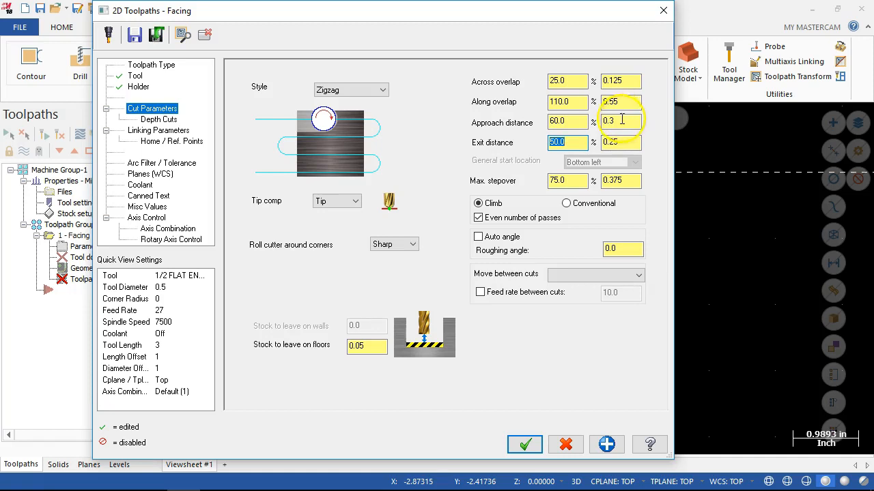
{"action": "left_click", "coordinate": [622, 120]}
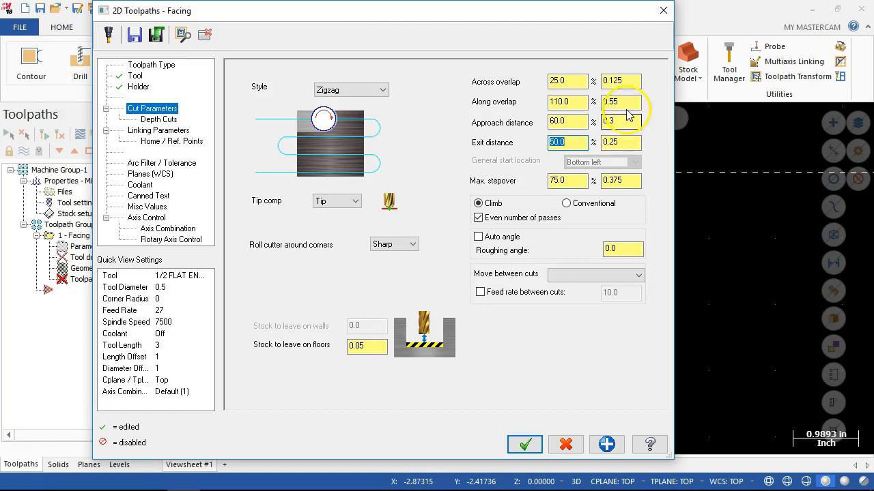
Review the maximum stepover, roughing angle and move-between-cuts settings against the orientation of the part outline behind the dialog.
{"action": "left_click", "coordinate": [614, 186]}
{"action": "left_click", "coordinate": [556, 183]}
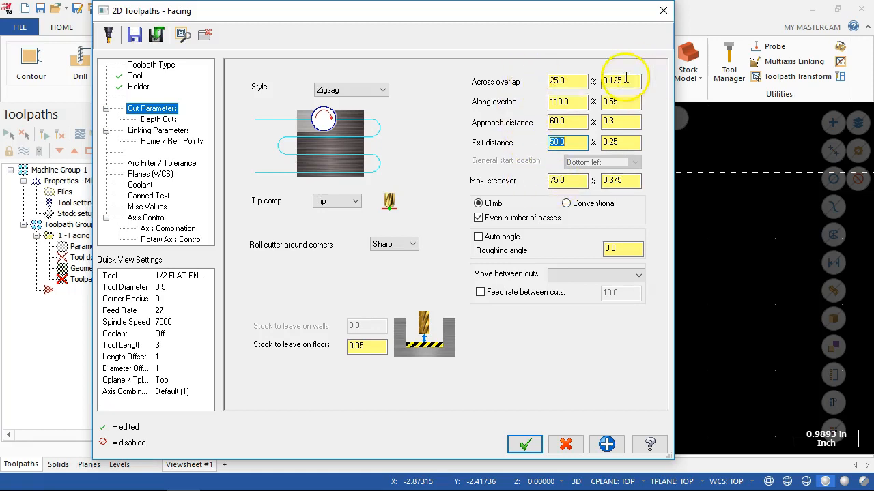
{"action": "left_click", "coordinate": [635, 186]}
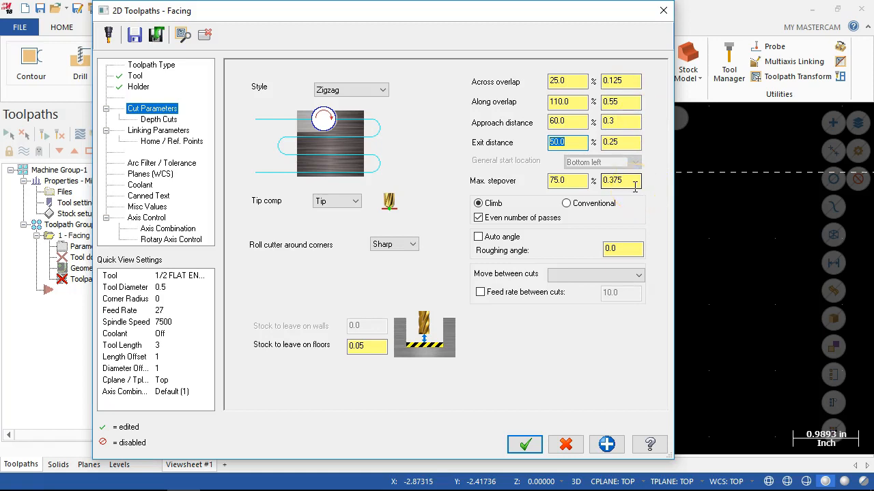
{"action": "left_click", "coordinate": [639, 180]}
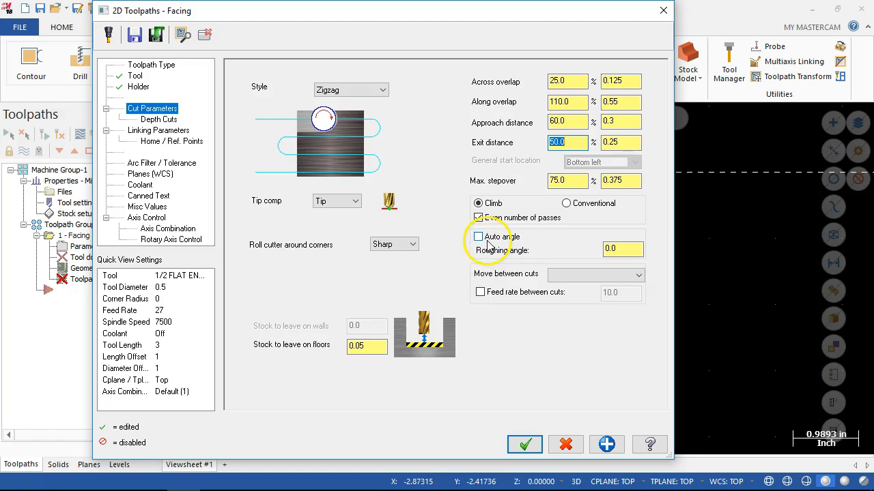
{"action": "left_click_drag", "start_coordinate": [521, 15], "coordinate": [561, 340]}
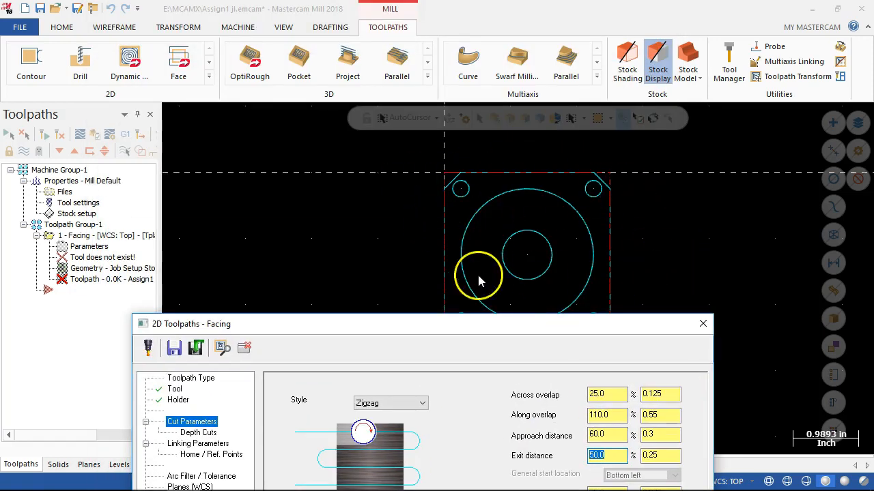
{"action": "left_click_drag", "start_coordinate": [519, 324], "coordinate": [439, 30]}
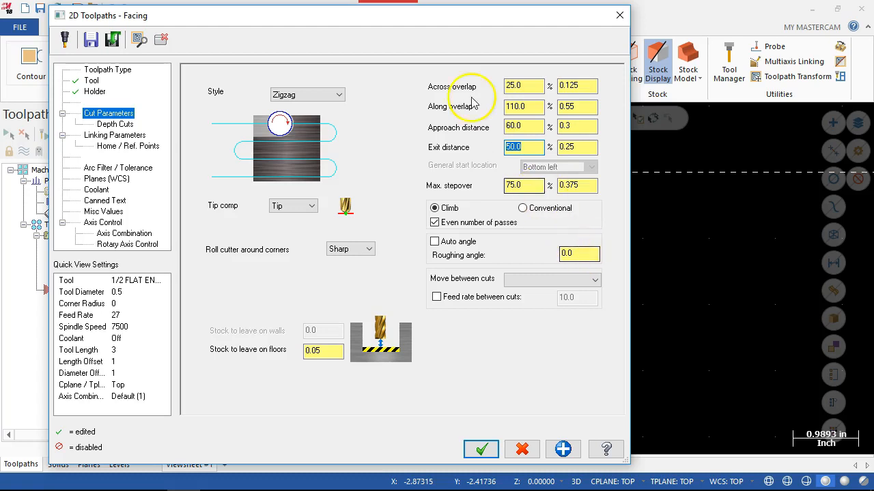
{"action": "left_click_drag", "start_coordinate": [445, 21], "coordinate": [475, 13]}
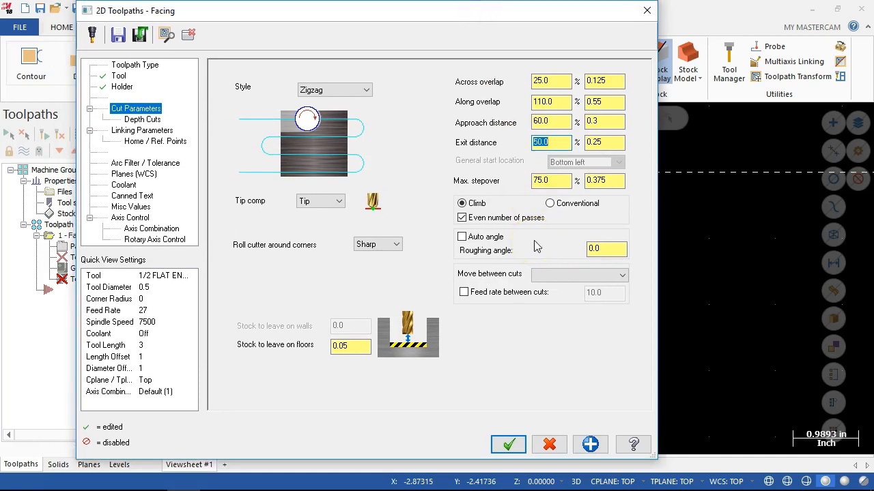
{"action": "left_click_drag", "start_coordinate": [384, 17], "coordinate": [447, 289]}
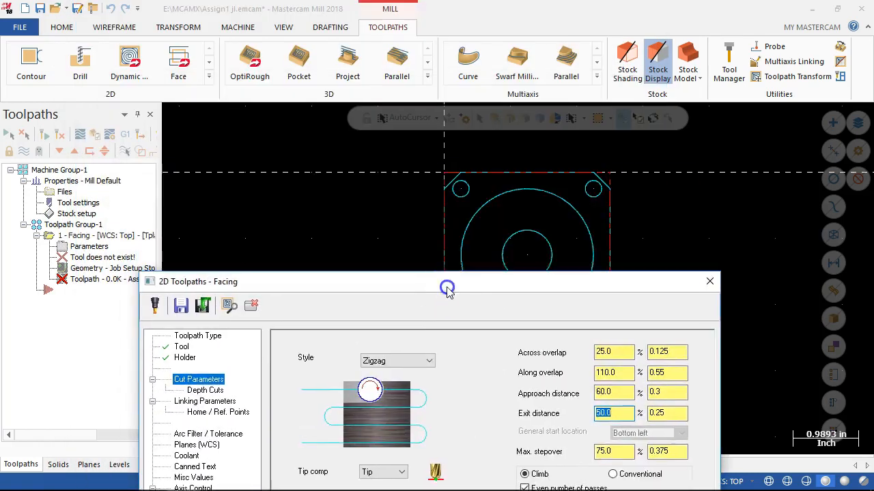
{"action": "left_click_drag", "start_coordinate": [538, 299], "coordinate": [517, 11]}
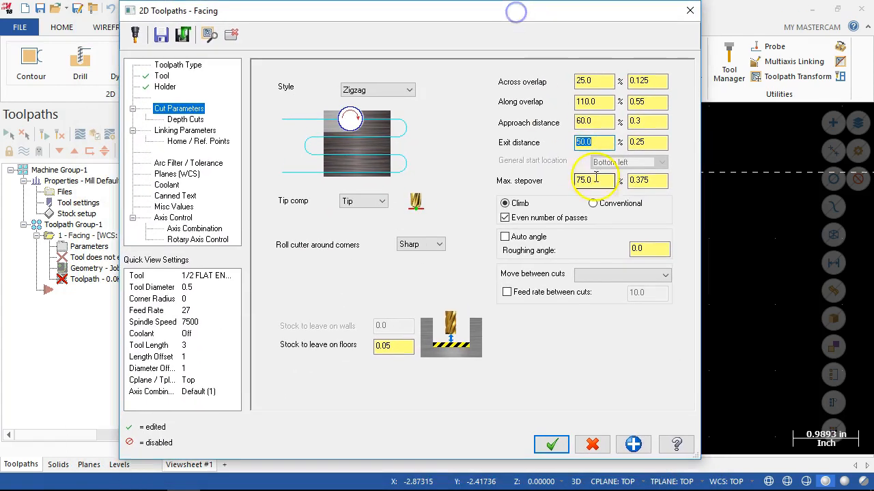
{"action": "left_click", "coordinate": [633, 247]}
{"action": "left_click", "coordinate": [633, 248]}
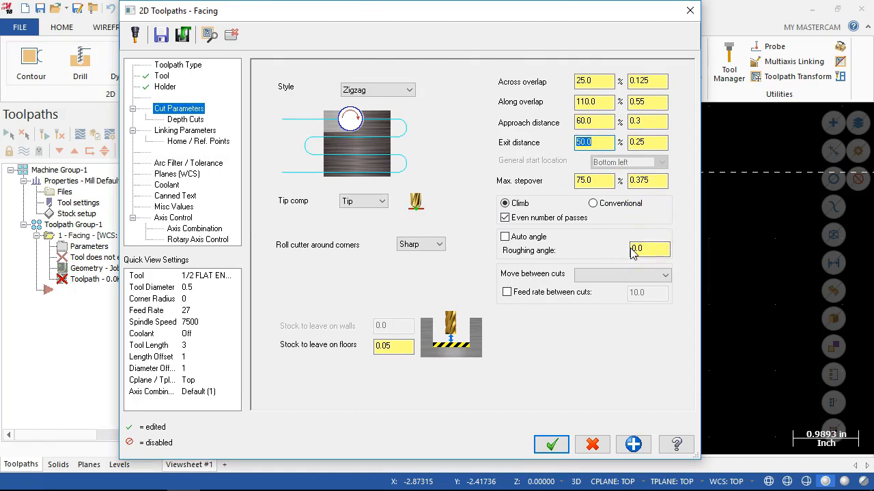
{"action": "left_click", "coordinate": [618, 278]}
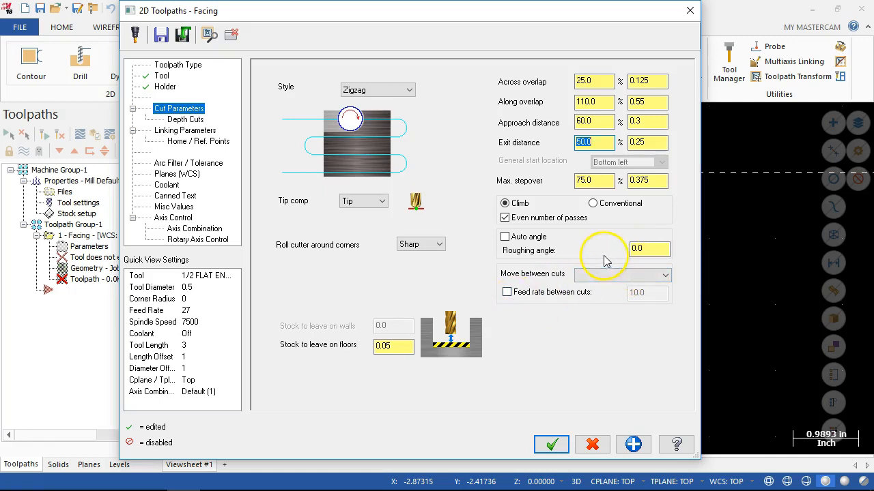
{"action": "left_click", "coordinate": [536, 272]}
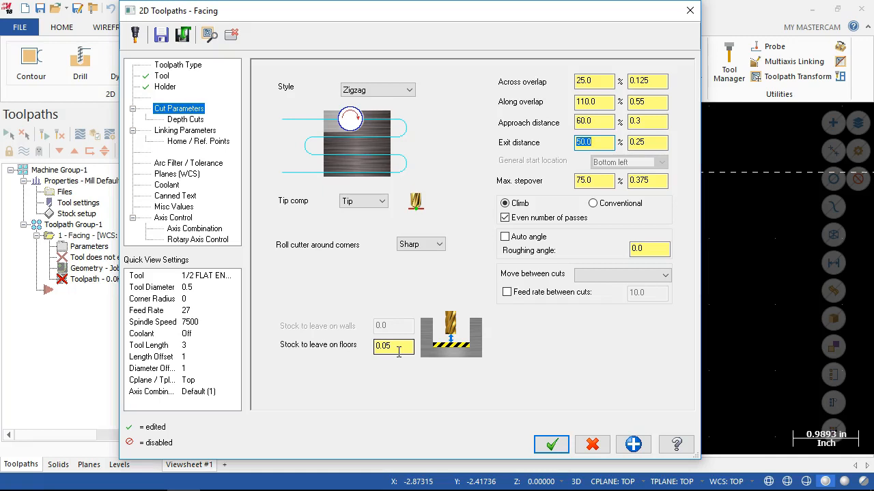
Keep the facing operation on leaving its settings, and reopen its parameters to set the stock to leave on floors to 0.0.
{"action": "key", "text": "BackSpace"}
{"action": "key", "text": "Return"}
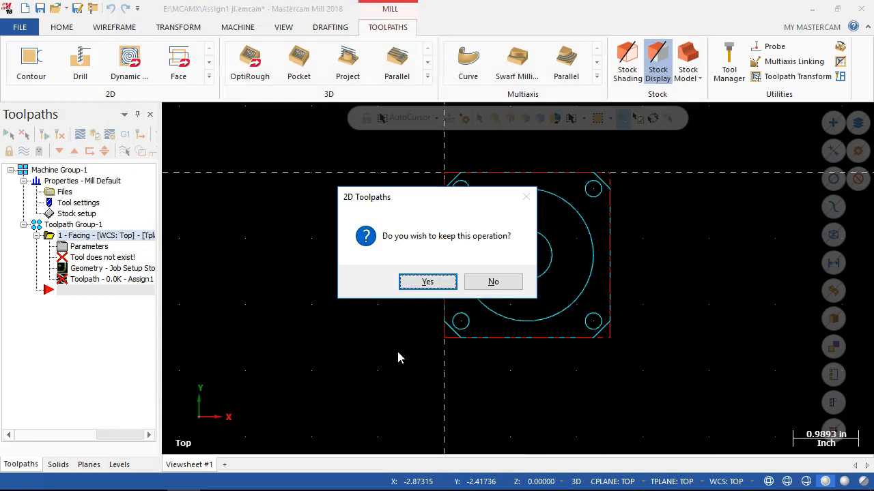
{"action": "left_click", "coordinate": [428, 282]}
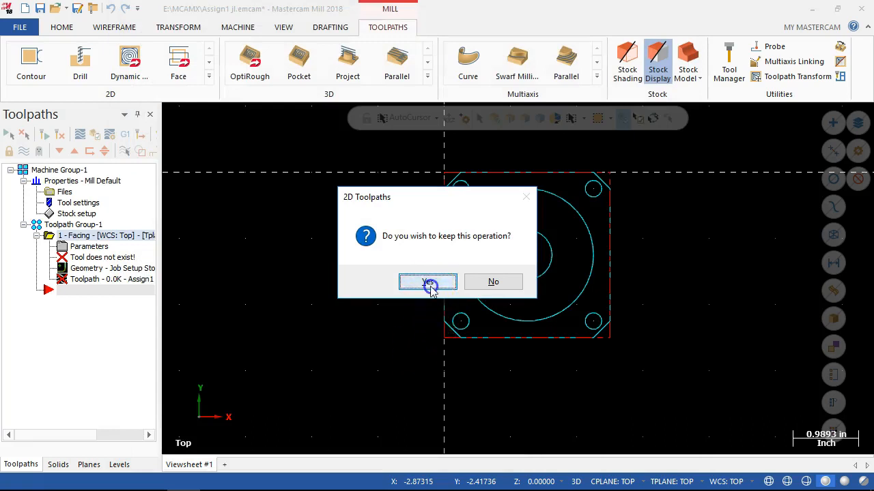
{"action": "left_click", "coordinate": [81, 246]}
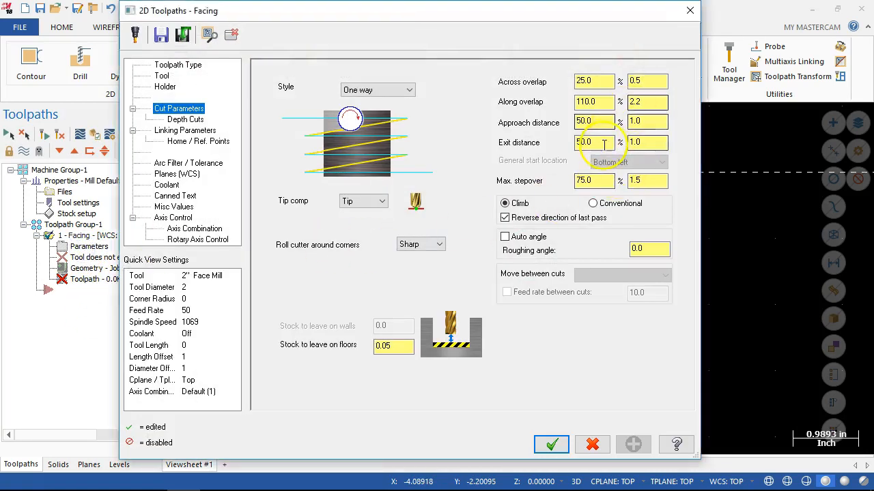
{"action": "double_click", "coordinate": [401, 346]}
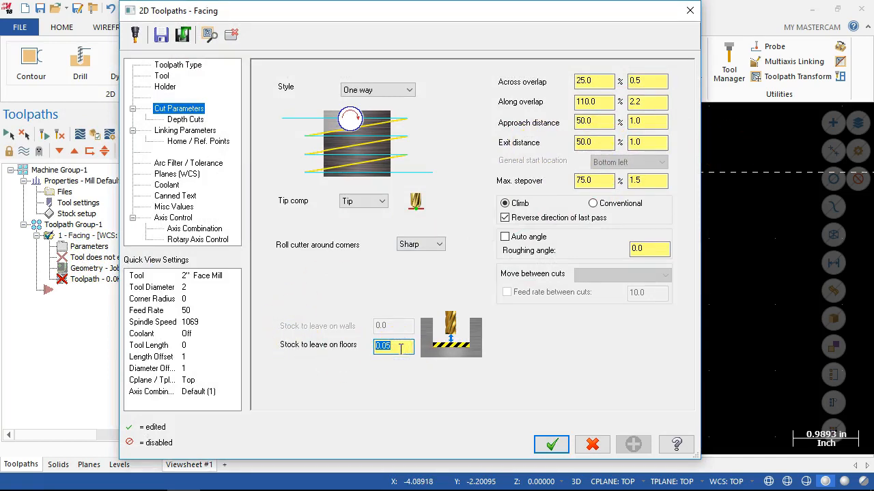
{"action": "type", "text": "0"}
{"action": "key", "text": "Tab"}
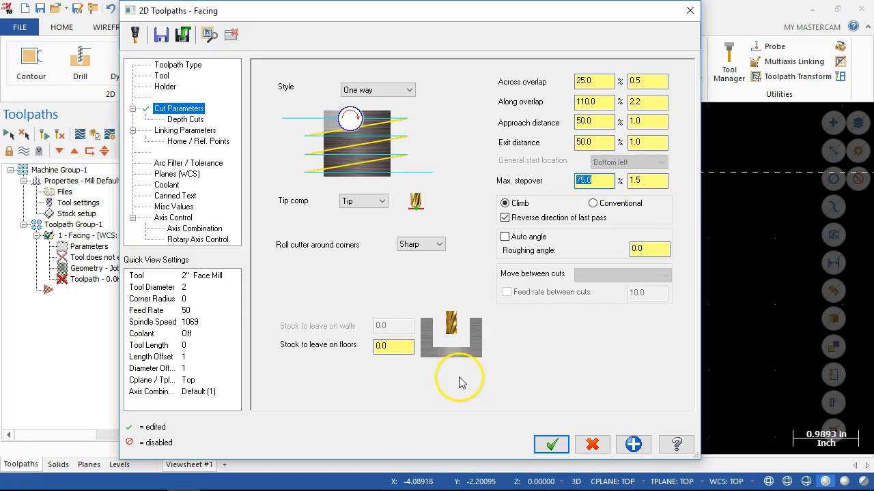
Disable depth cuts for the facing toolpath and apply the change.
{"action": "left_click", "coordinate": [186, 120]}
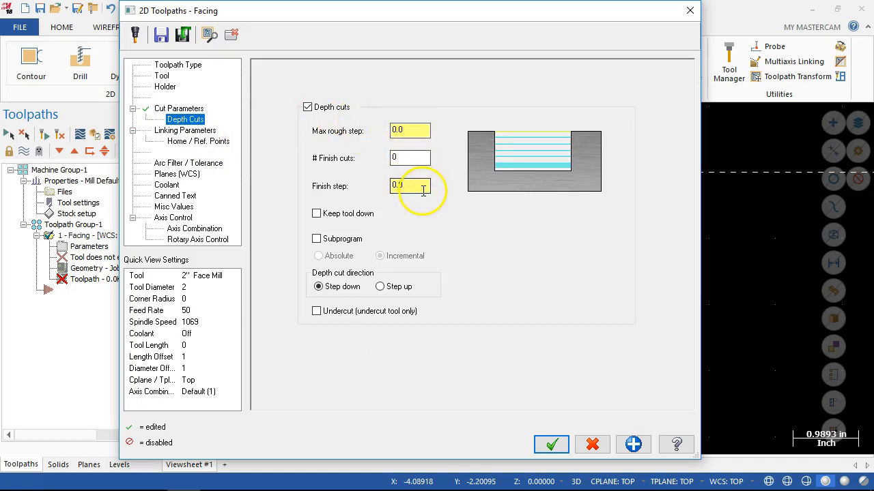
{"action": "left_click", "coordinate": [310, 105]}
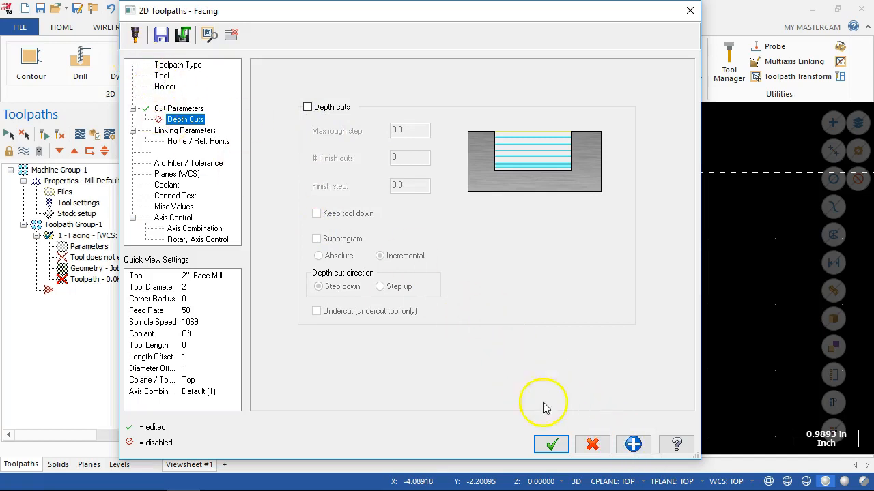
{"action": "left_click", "coordinate": [632, 444]}
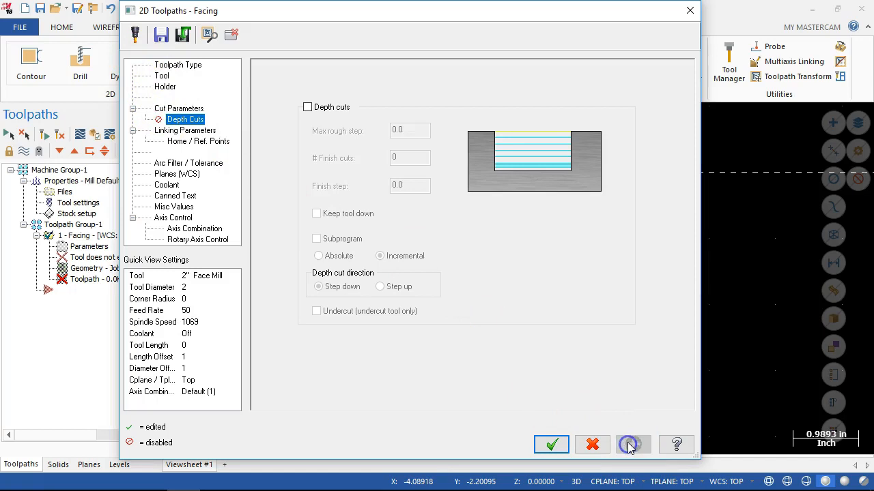
In the linking parameters, set the retract height to 1.0 and make the retract, feed plane, top of stock and depth absolute.
{"action": "left_click", "coordinate": [178, 131]}
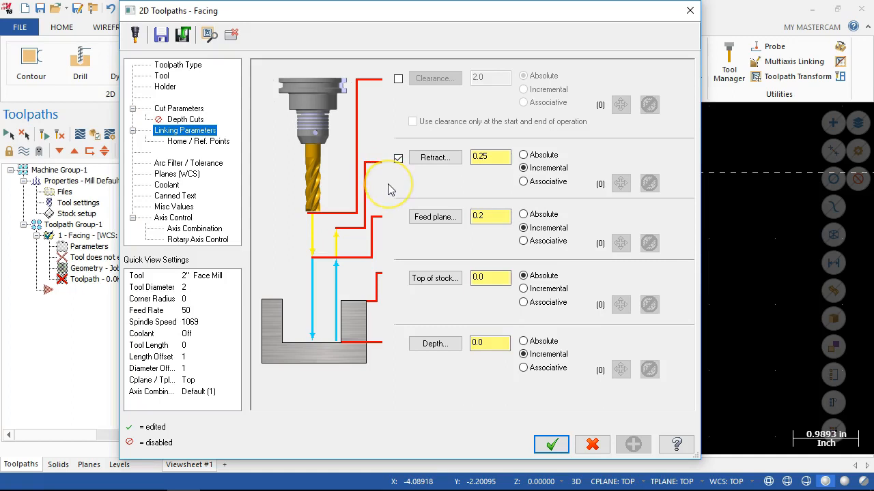
{"action": "left_click", "coordinate": [495, 158]}
{"action": "double_click", "coordinate": [496, 157]}
{"action": "type", "text": "1."}
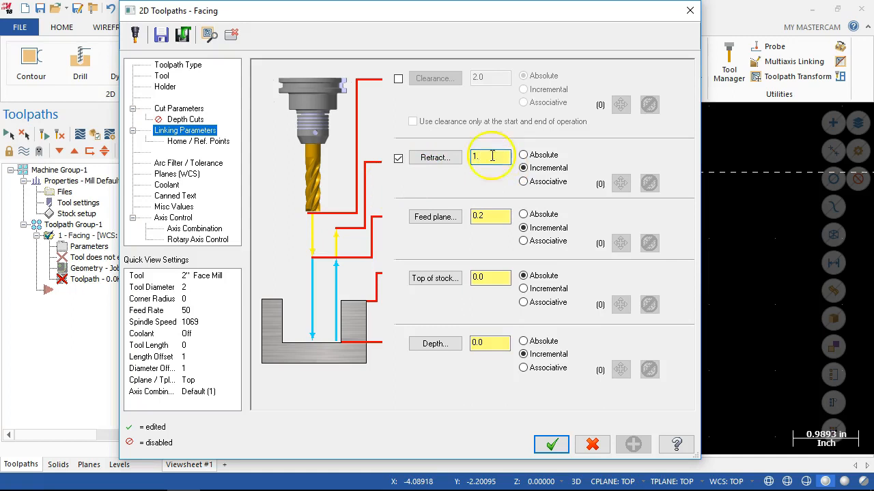
{"action": "left_click", "coordinate": [524, 155]}
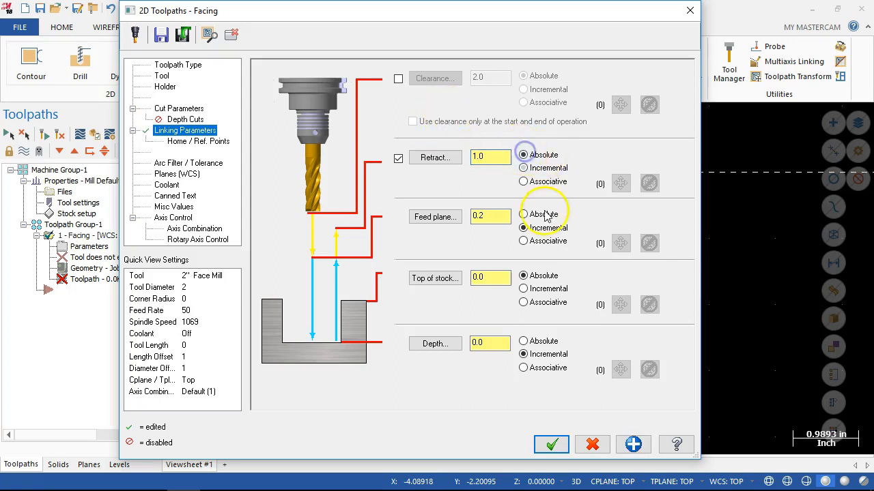
{"action": "left_click", "coordinate": [524, 214]}
{"action": "left_click", "coordinate": [524, 276]}
{"action": "left_click", "coordinate": [523, 341]}
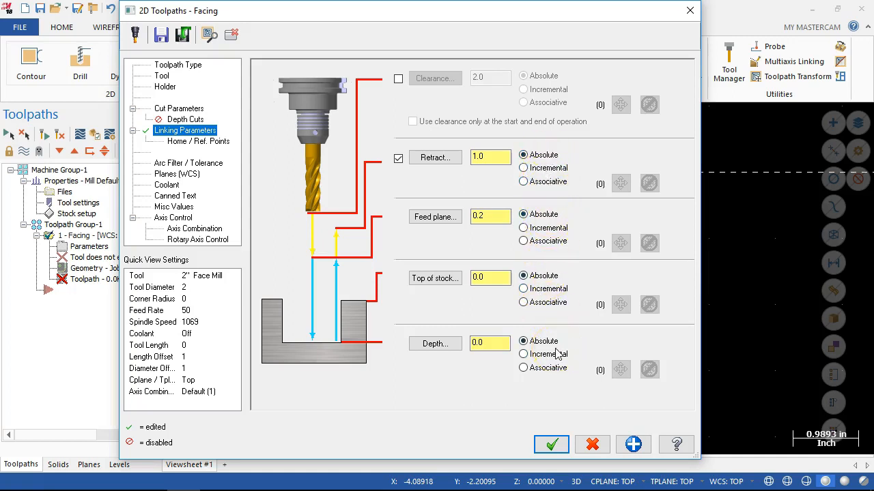
Review the feed plane, depth and top of stock values in the linking parameters.
{"action": "left_click", "coordinate": [498, 215]}
{"action": "double_click", "coordinate": [497, 214]}
{"action": "left_click", "coordinate": [473, 341]}
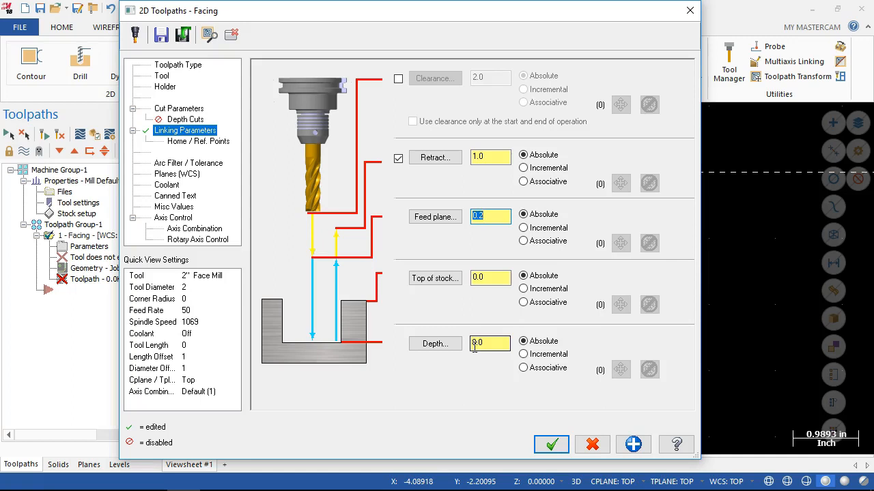
{"action": "left_click", "coordinate": [479, 277]}
Set the facing style to Zigzag in the cut parameters.
{"action": "left_click", "coordinate": [164, 108]}
{"action": "left_click", "coordinate": [387, 254]}
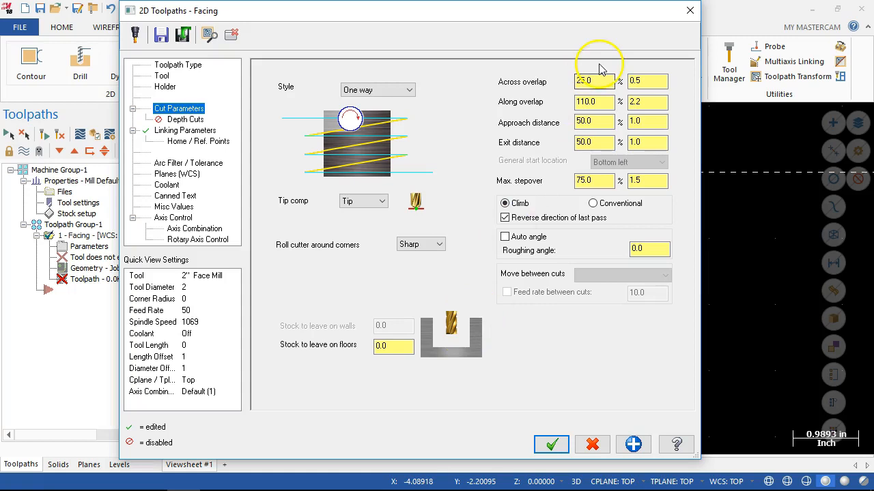
{"action": "left_click", "coordinate": [392, 90]}
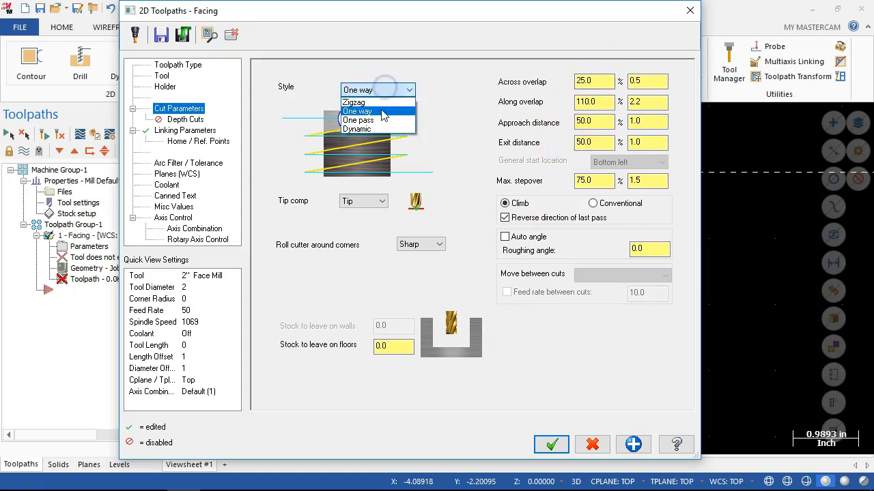
{"action": "left_click", "coordinate": [361, 103]}
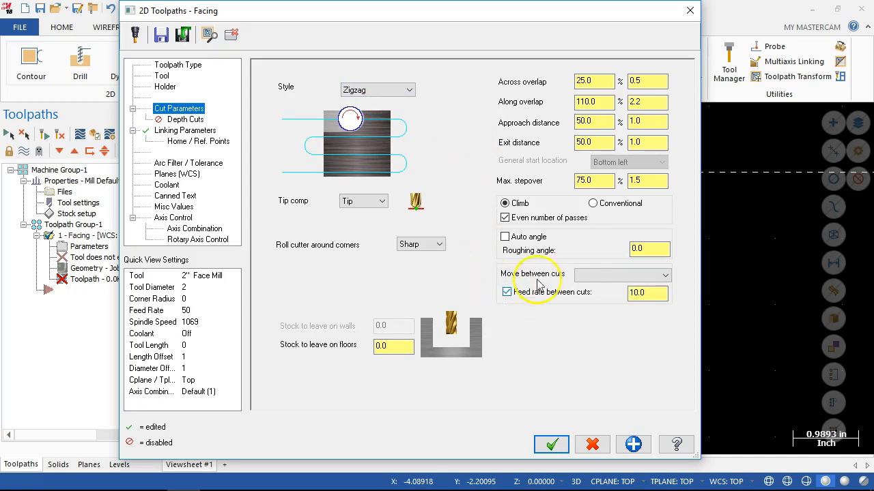
Try High speed loops as the move between cuts for the zigzag facing passes.
{"action": "left_click", "coordinate": [602, 275]}
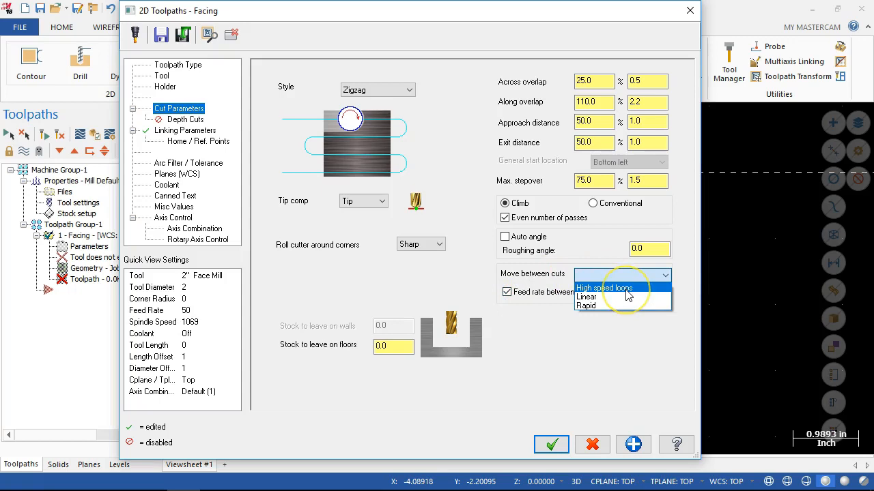
{"action": "left_click", "coordinate": [617, 303]}
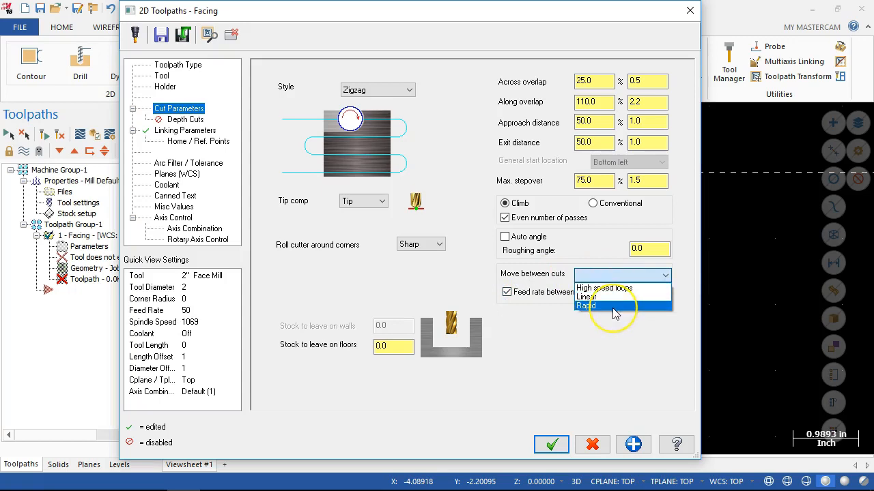
{"action": "left_click", "coordinate": [538, 274]}
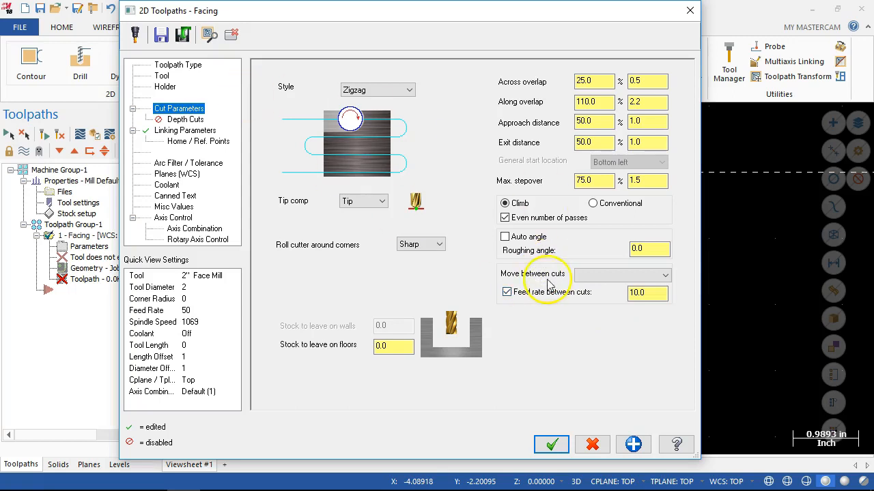
{"action": "left_click", "coordinate": [600, 276]}
{"action": "left_click", "coordinate": [602, 288]}
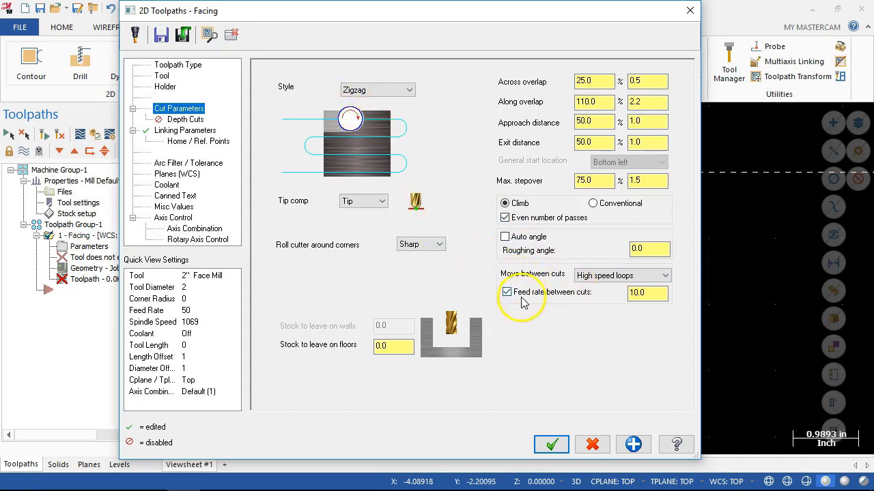
Try None for rolling the cutter around corners and restore Sharp.
{"action": "left_click", "coordinate": [430, 245]}
{"action": "left_click", "coordinate": [429, 258]}
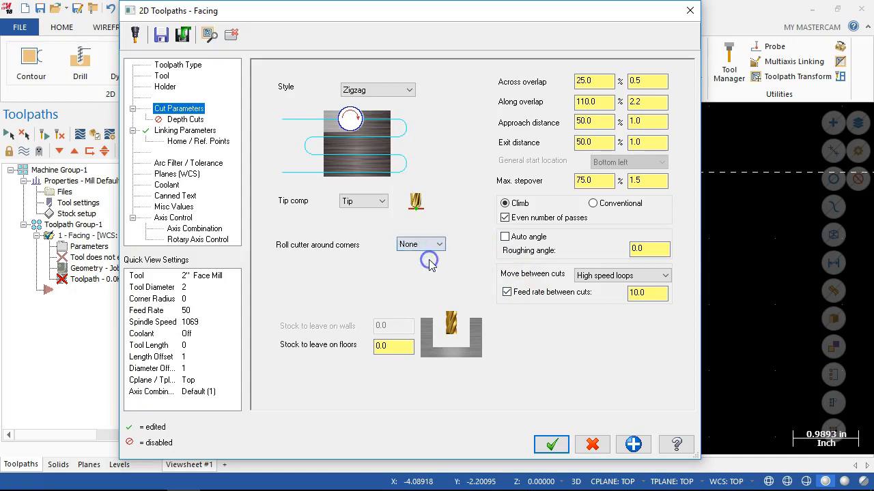
{"action": "left_click", "coordinate": [430, 244]}
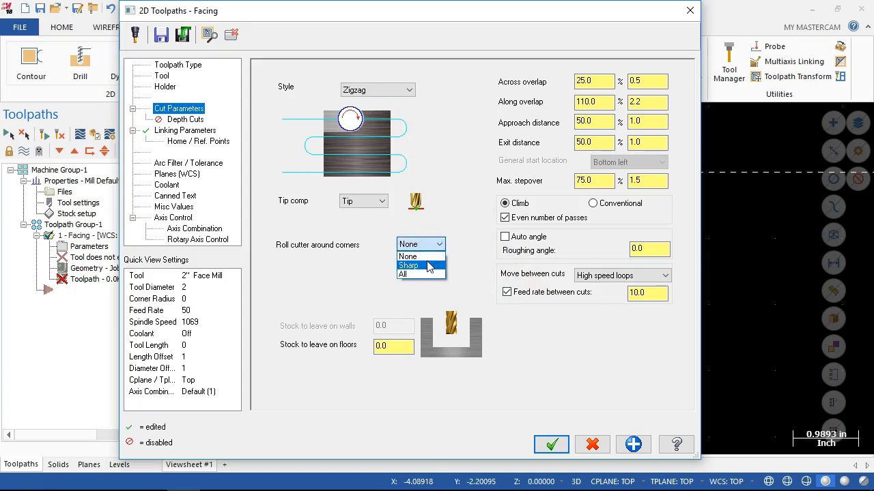
{"action": "left_click", "coordinate": [428, 265]}
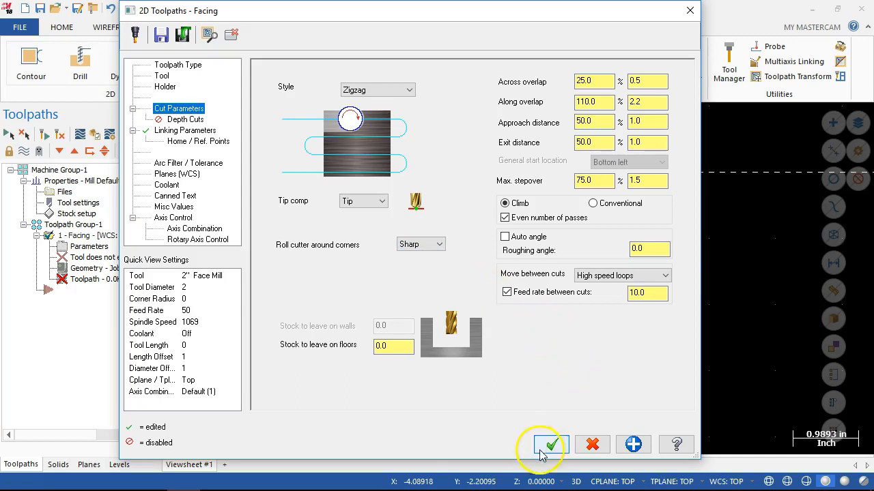
Disable the feed rate between cuts, set the move between cuts to Linear and accept the facing parameters.
{"action": "left_click", "coordinate": [611, 275]}
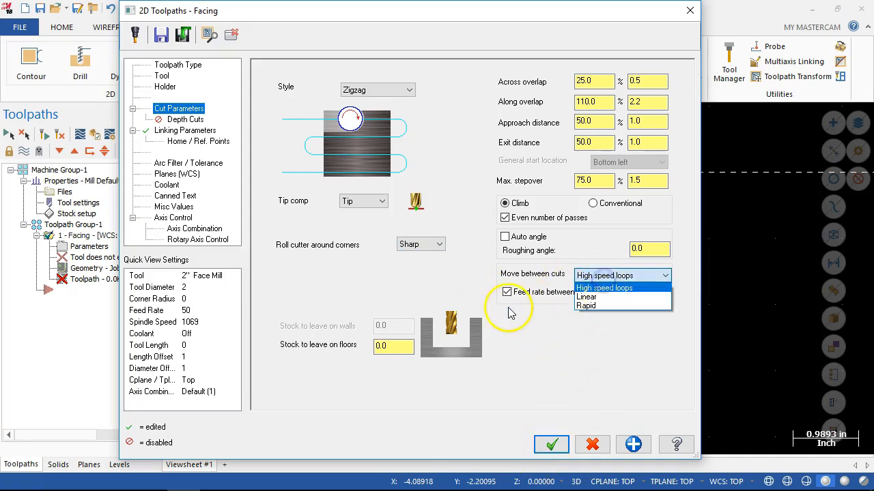
{"action": "left_click", "coordinate": [508, 290]}
{"action": "left_click", "coordinate": [591, 275]}
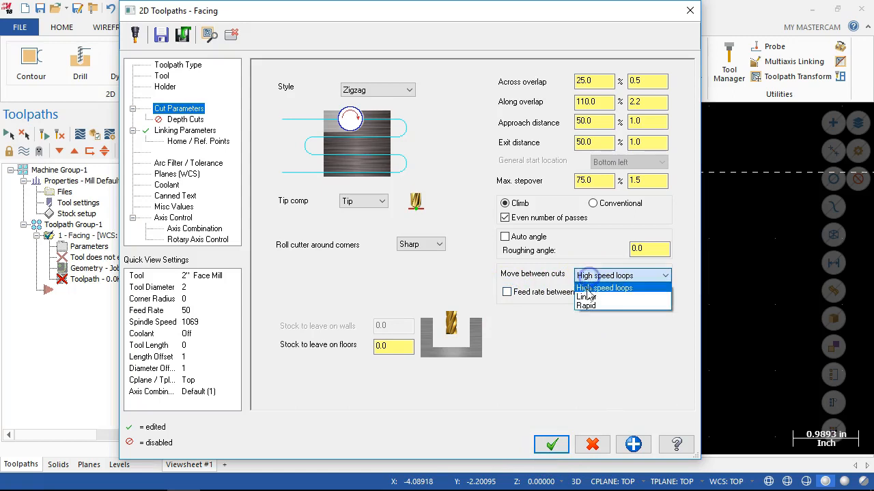
{"action": "left_click", "coordinate": [585, 299]}
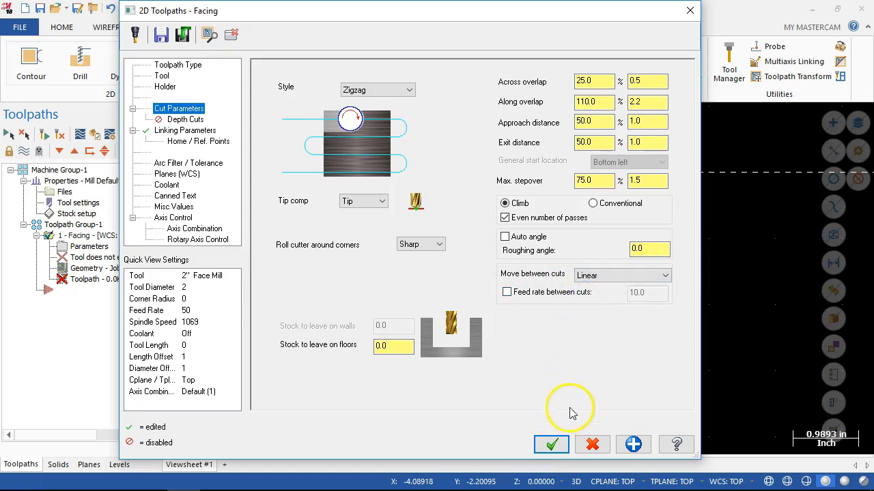
{"action": "left_click", "coordinate": [550, 444]}
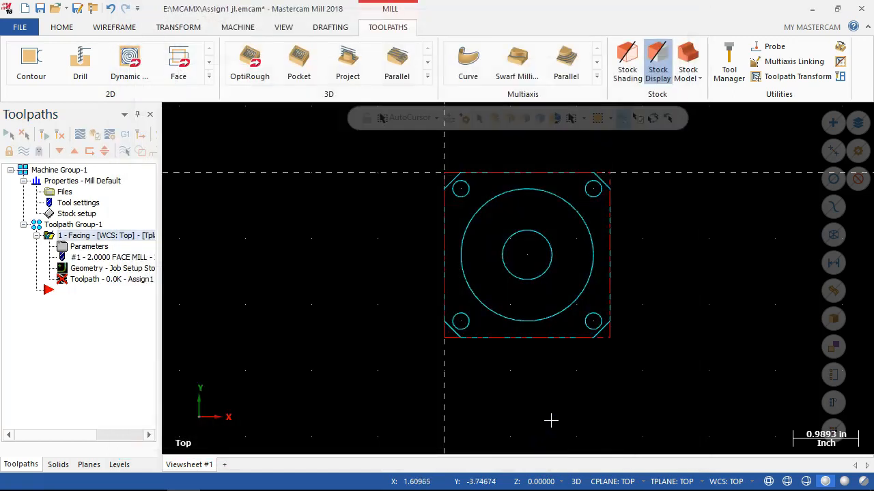
Recheck the facing operation's cut parameters and regenerate its toolpath.
{"action": "right_click", "coordinate": [94, 250]}
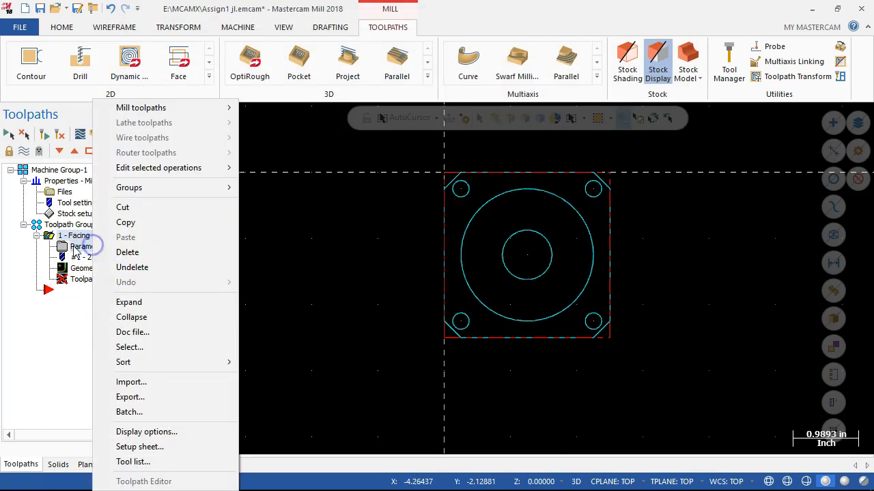
{"action": "left_click", "coordinate": [77, 247]}
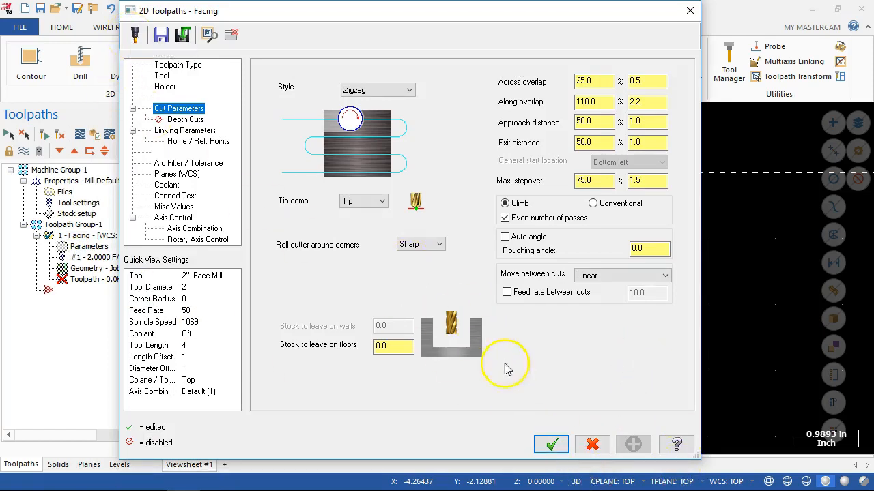
{"action": "left_click", "coordinate": [549, 446]}
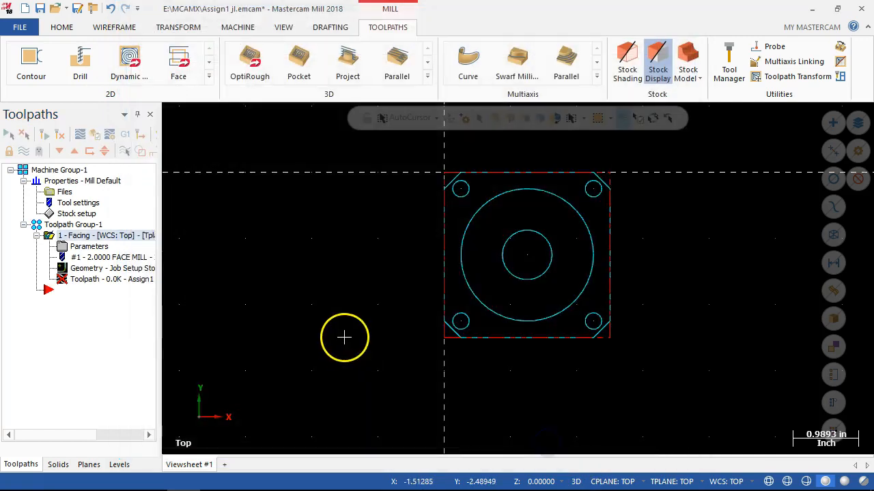
{"action": "left_click", "coordinate": [94, 280]}
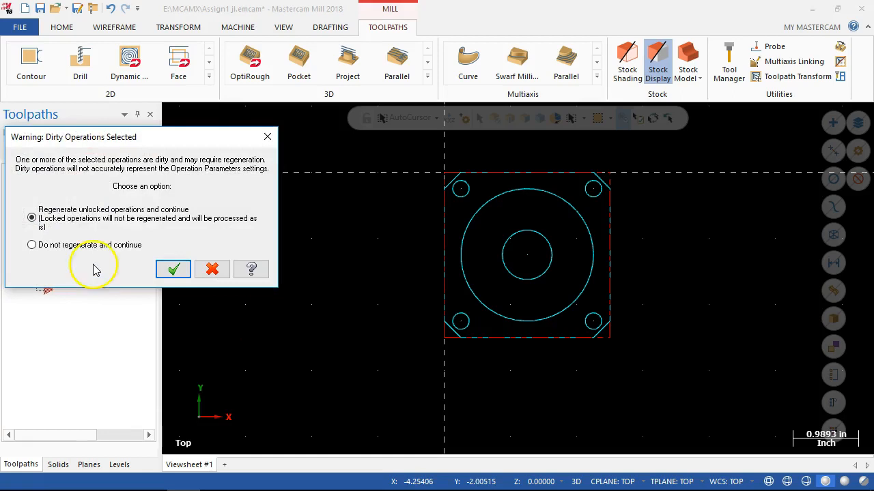
{"action": "left_click", "coordinate": [174, 269]}
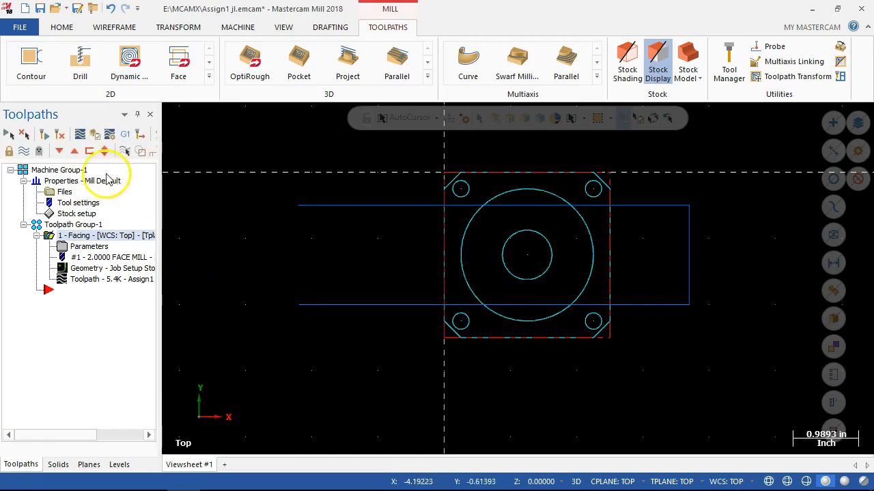
Open the facing operation in Mastercam Simulator's Verify mode and close the simulator.
{"action": "left_click", "coordinate": [26, 139]}
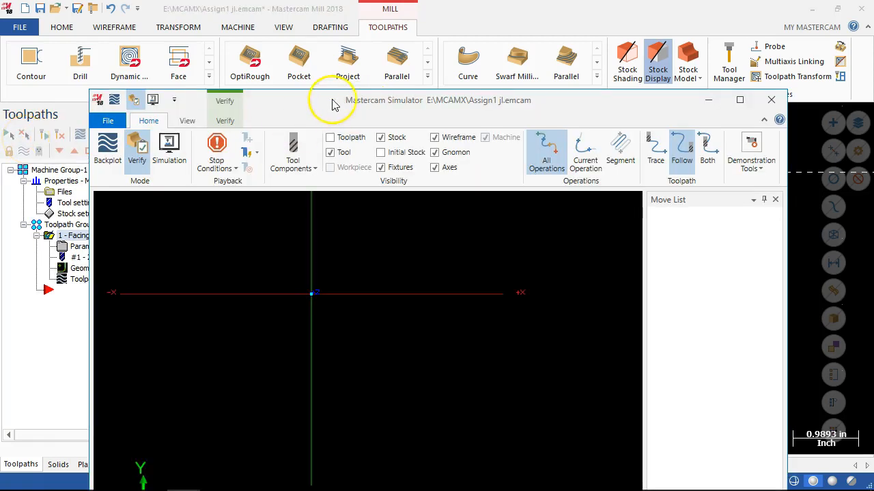
{"action": "left_click", "coordinate": [770, 99]}
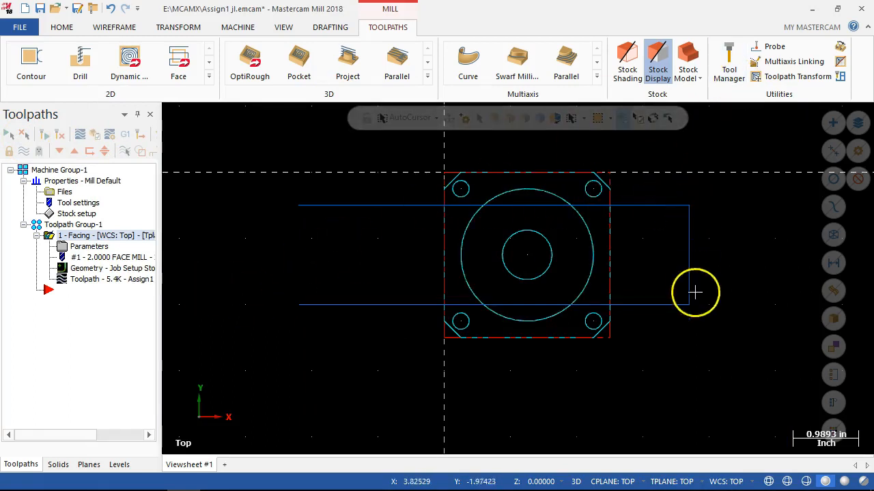
Set the facing operation's rolling of the cutter around corners to None and regenerate its toolpath.
{"action": "left_click", "coordinate": [87, 246]}
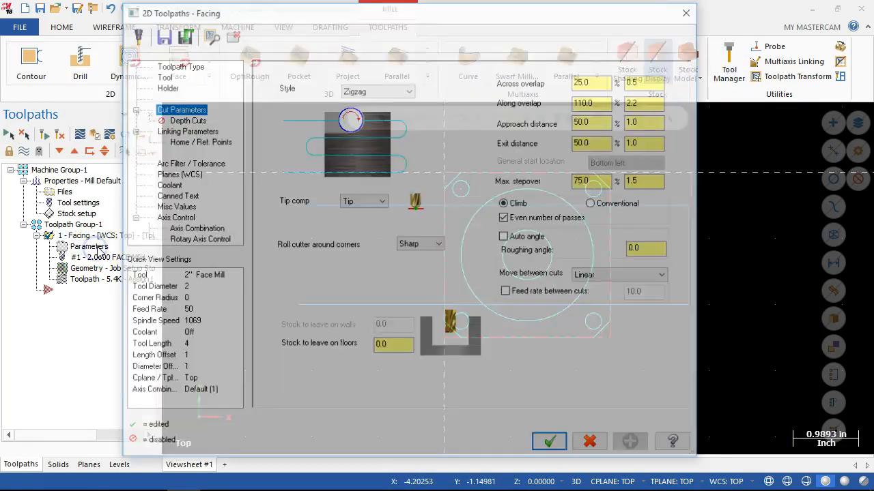
{"action": "left_click", "coordinate": [439, 244]}
{"action": "left_click", "coordinate": [409, 255]}
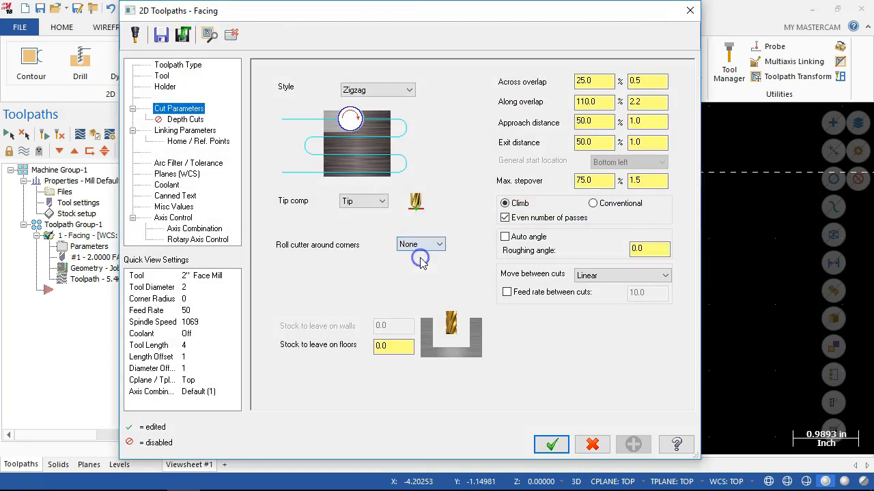
{"action": "left_click", "coordinate": [555, 447]}
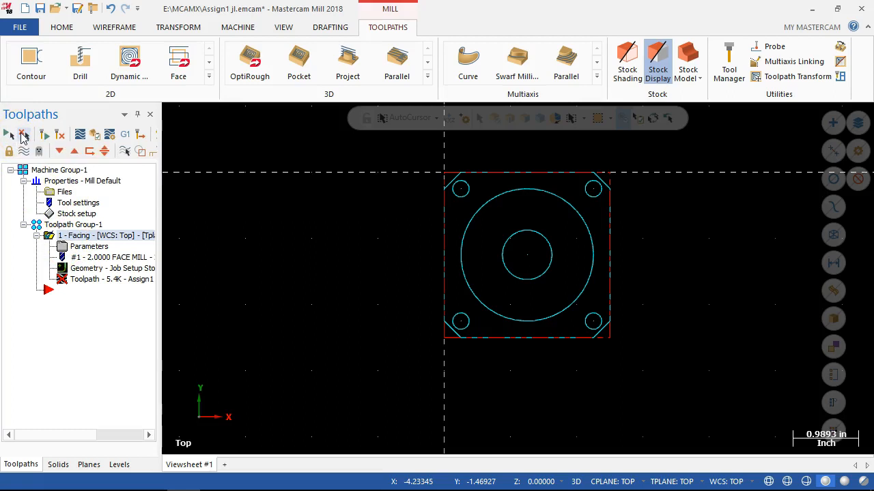
{"action": "left_click", "coordinate": [77, 338]}
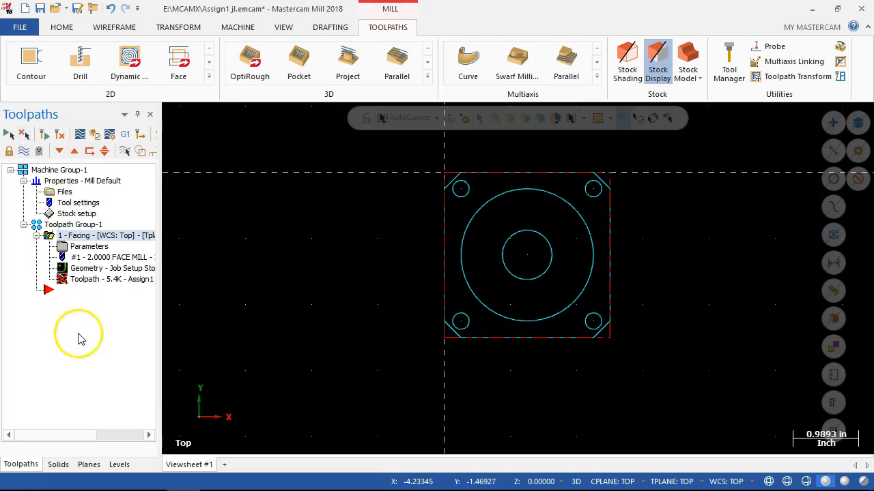
{"action": "left_click", "coordinate": [66, 293]}
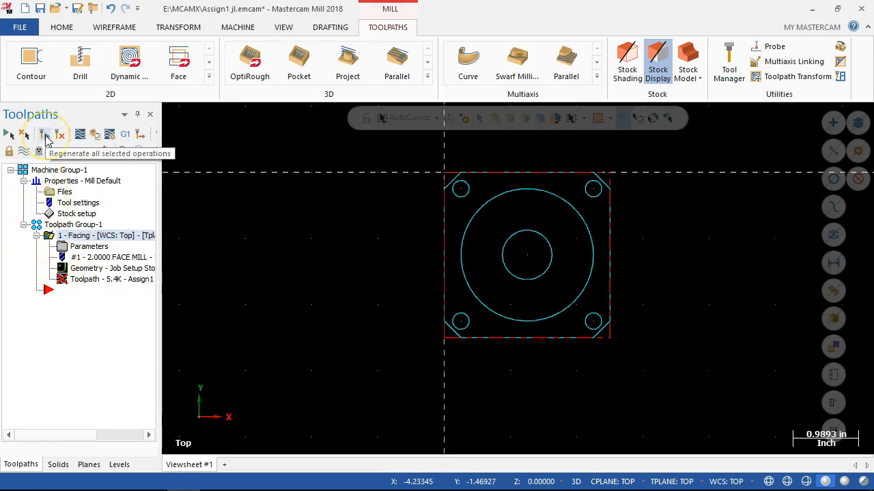
{"action": "left_click", "coordinate": [59, 136]}
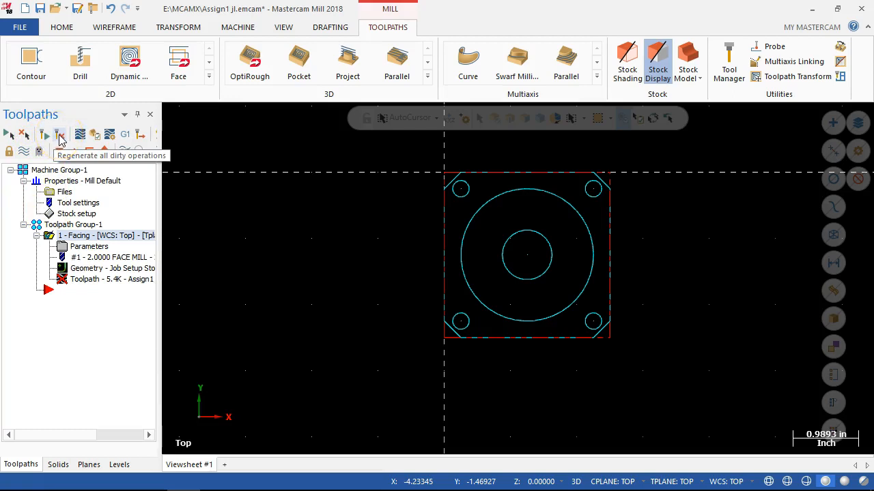
{"action": "left_click", "coordinate": [59, 137]}
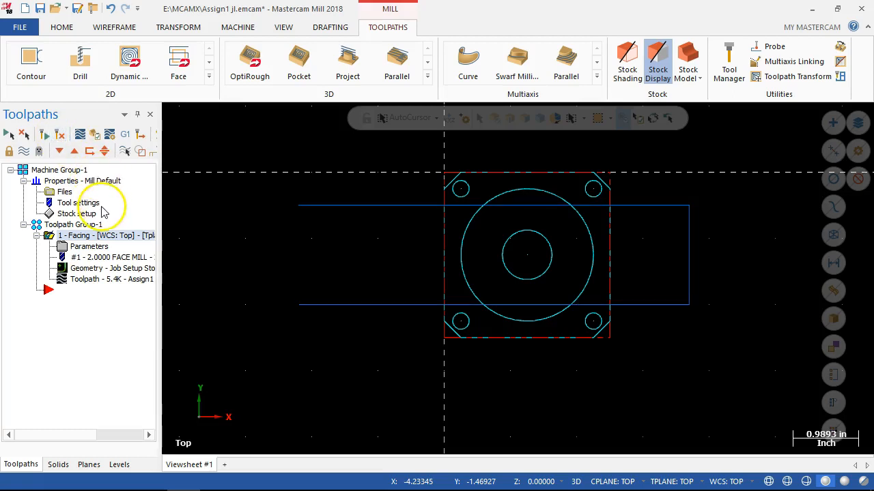
Set the facing operation's corner rolling to Sharp and its move between cuts to High speed loops, and regenerate the toolpath.
{"action": "left_click", "coordinate": [87, 249]}
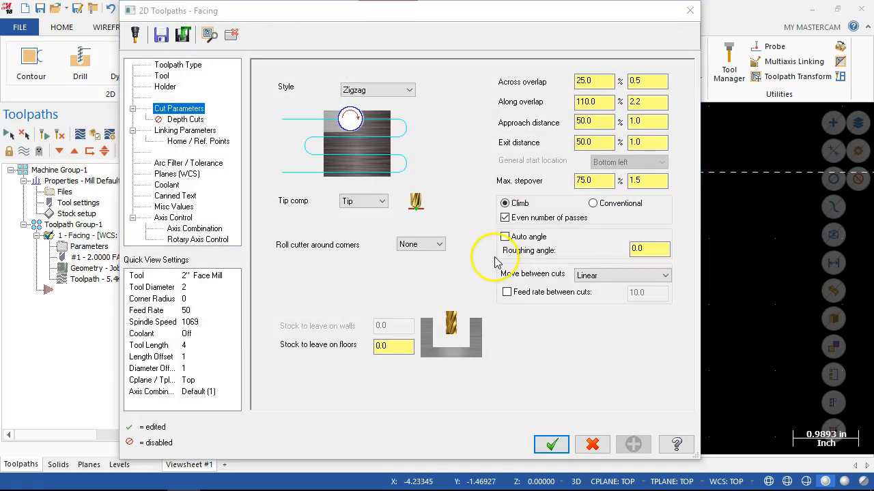
{"action": "left_click", "coordinate": [437, 244]}
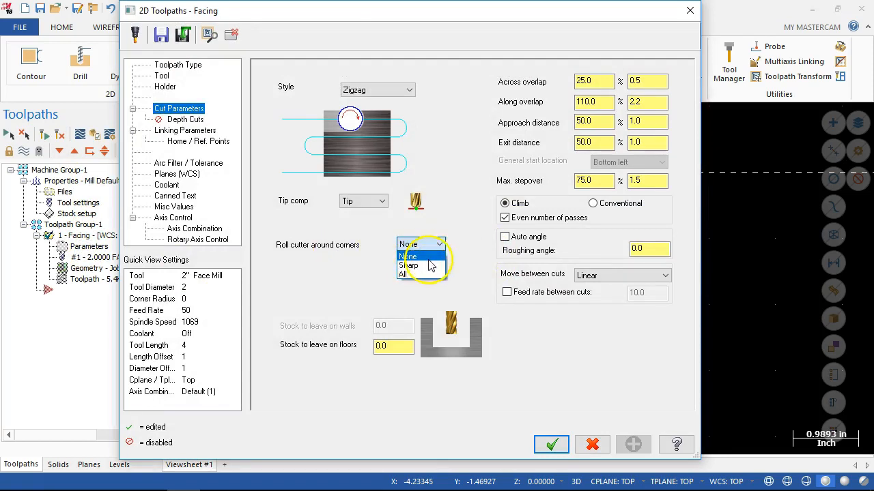
{"action": "left_click", "coordinate": [409, 265]}
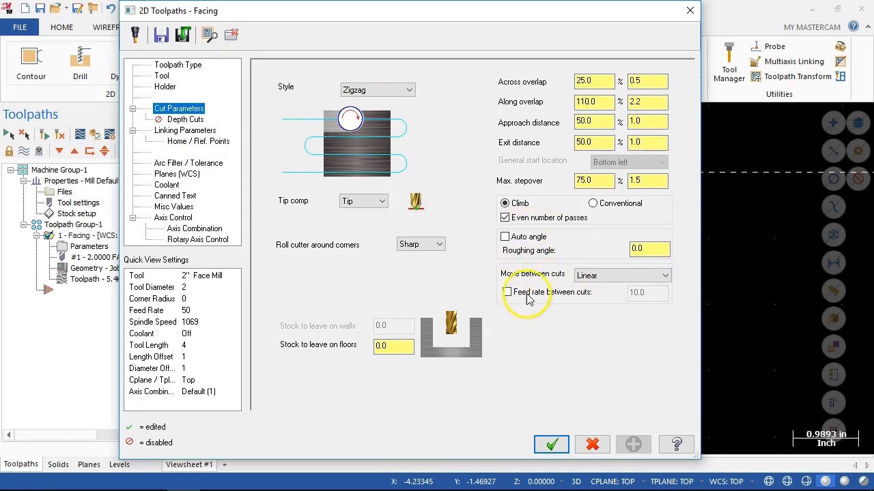
{"action": "left_click", "coordinate": [578, 275]}
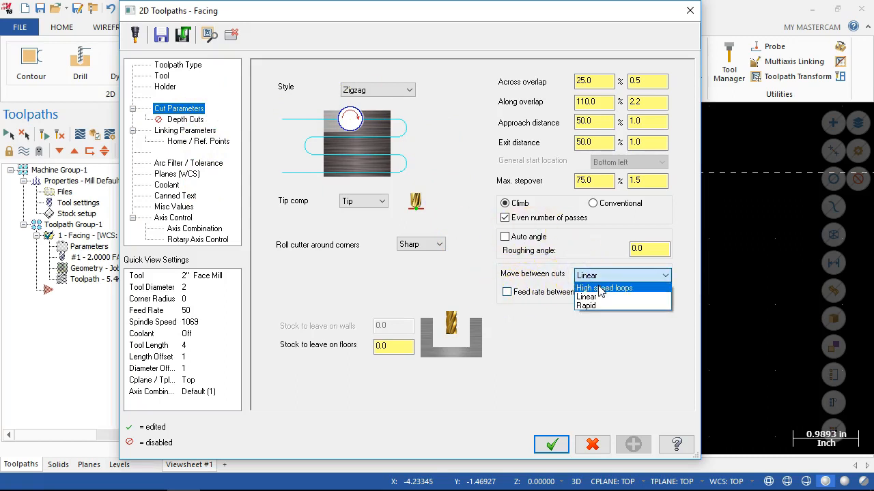
{"action": "left_click", "coordinate": [599, 289]}
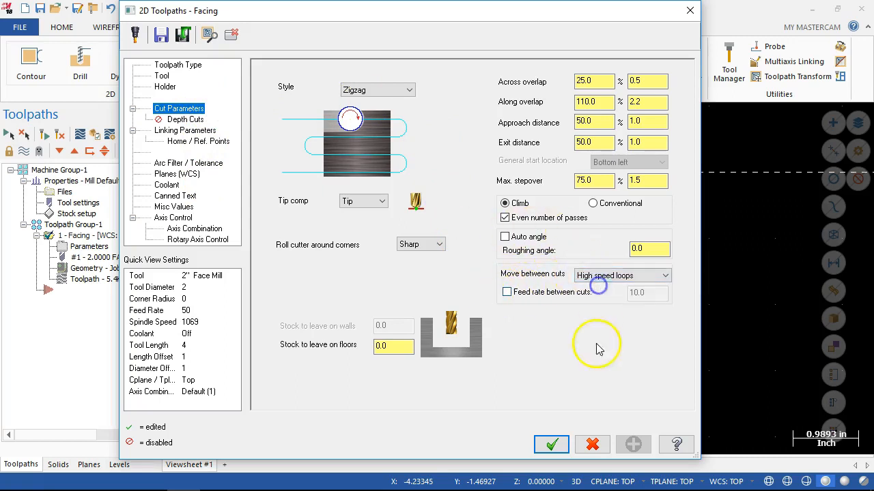
{"action": "left_click", "coordinate": [551, 445]}
{"action": "left_click", "coordinate": [60, 135]}
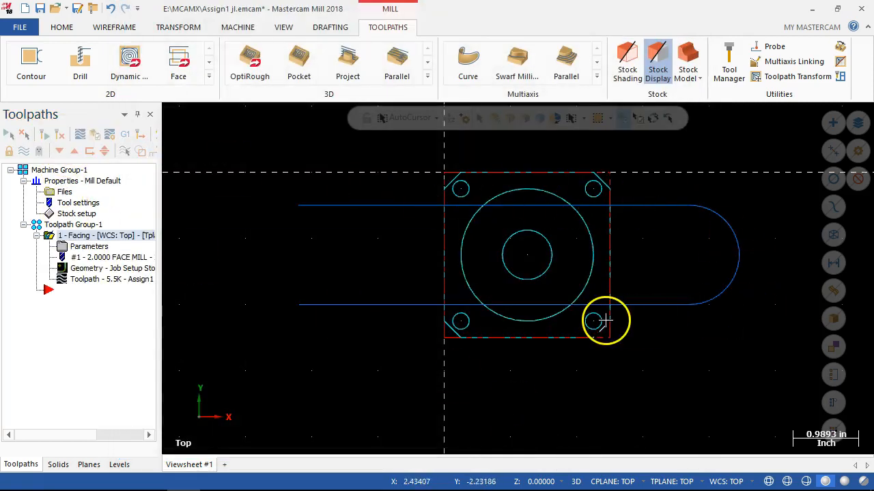
Change the facing operation's move between cuts to Rapid and regenerate the toolpath.
{"action": "left_click", "coordinate": [88, 246]}
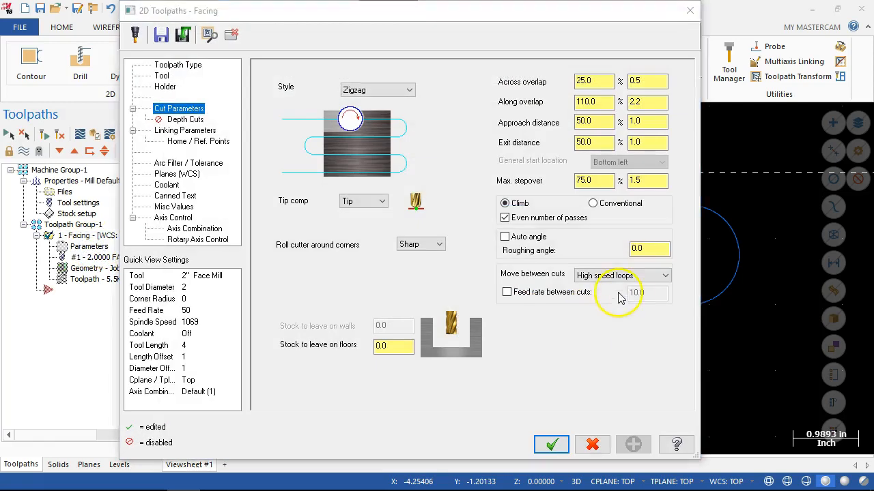
{"action": "left_click", "coordinate": [610, 276]}
{"action": "left_click", "coordinate": [595, 296]}
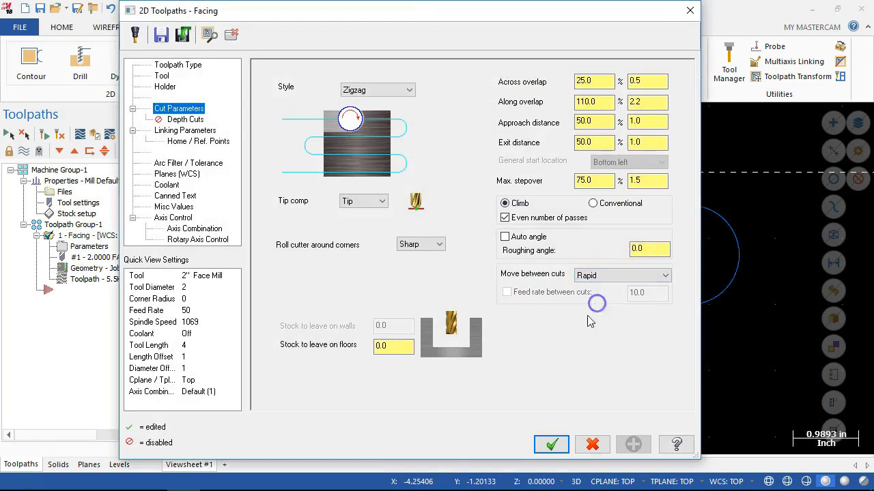
{"action": "left_click", "coordinate": [550, 445]}
{"action": "left_click", "coordinate": [58, 138]}
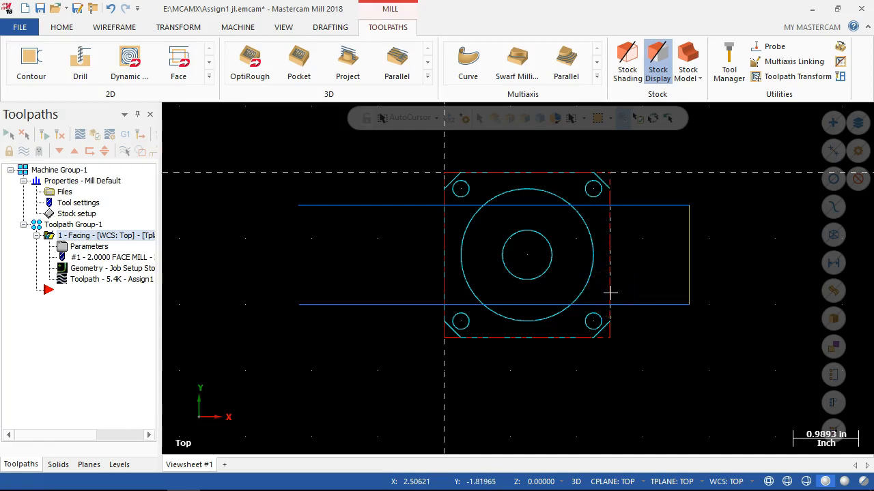
Delete the 2" Face Mill from the facing operation's tool list and select the 1/2 FLAT ENDMILL instead.
{"action": "left_click", "coordinate": [86, 247]}
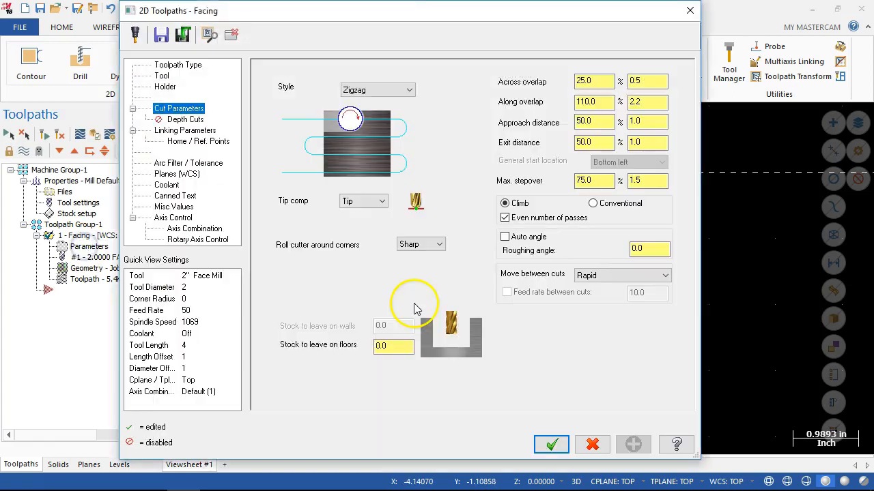
{"action": "left_click", "coordinate": [163, 77]}
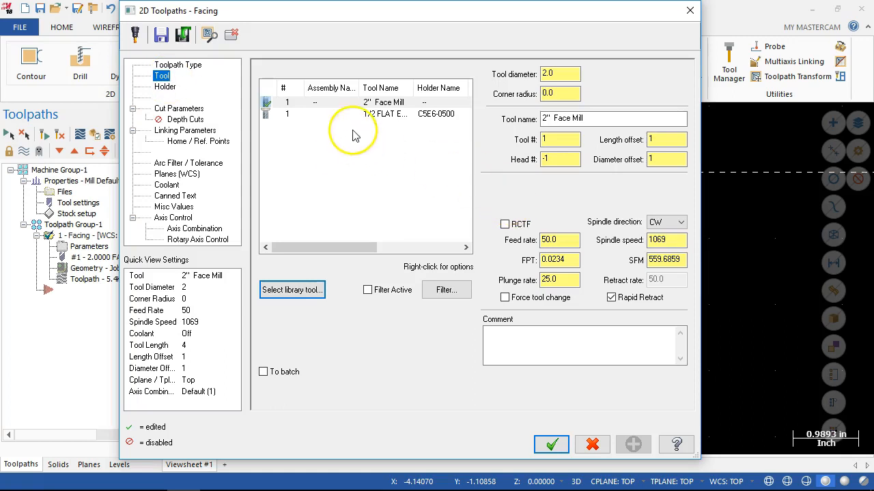
{"action": "left_click", "coordinate": [296, 114]}
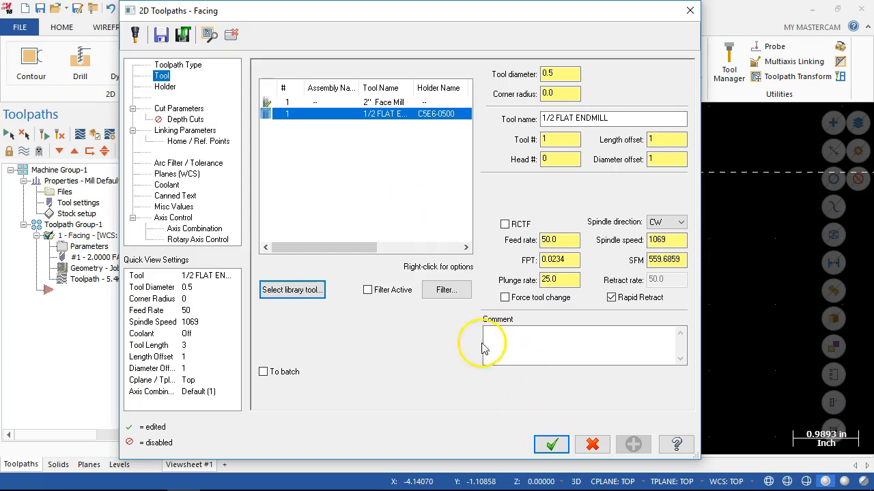
{"action": "right_click", "coordinate": [371, 104]}
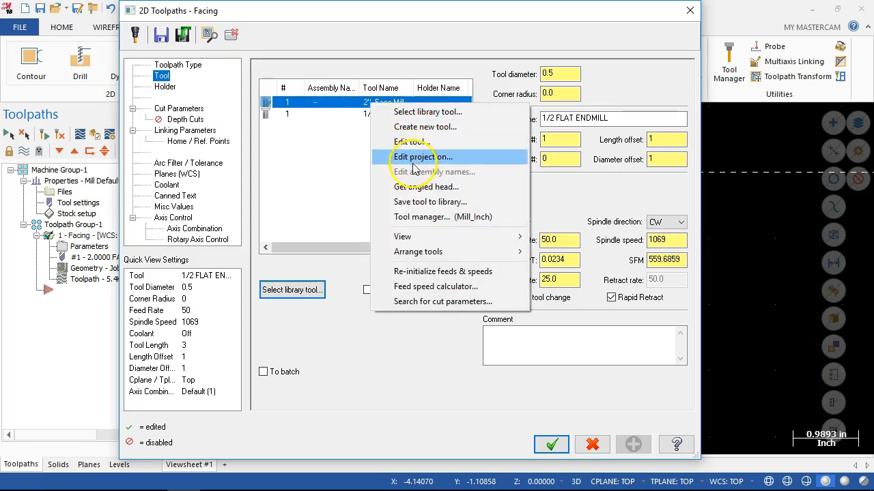
{"action": "left_click", "coordinate": [321, 140]}
{"action": "left_click", "coordinate": [318, 106]}
{"action": "key", "text": "Delete"}
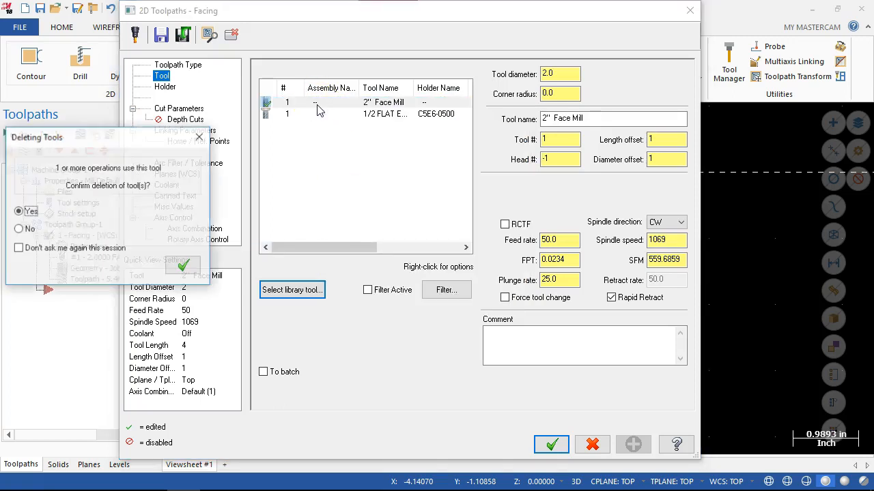
{"action": "left_click_drag", "start_coordinate": [83, 137], "coordinate": [134, 80]}
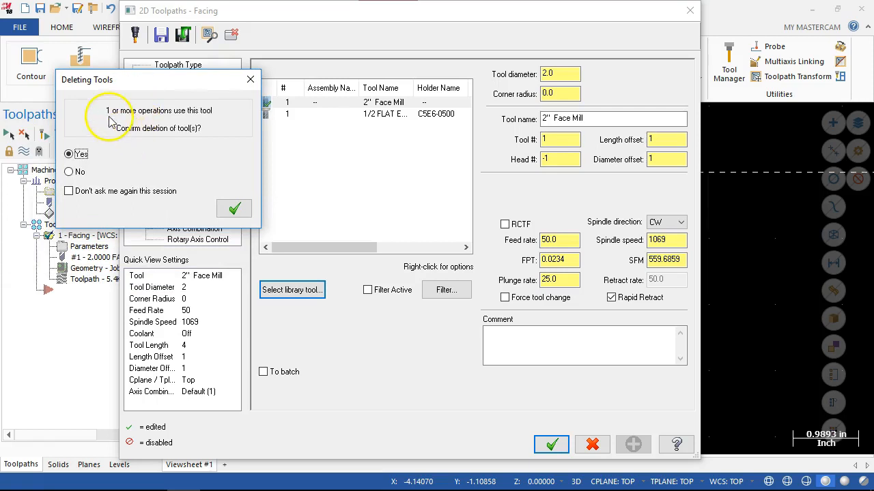
{"action": "left_click", "coordinate": [233, 208]}
{"action": "double_click", "coordinate": [311, 103]}
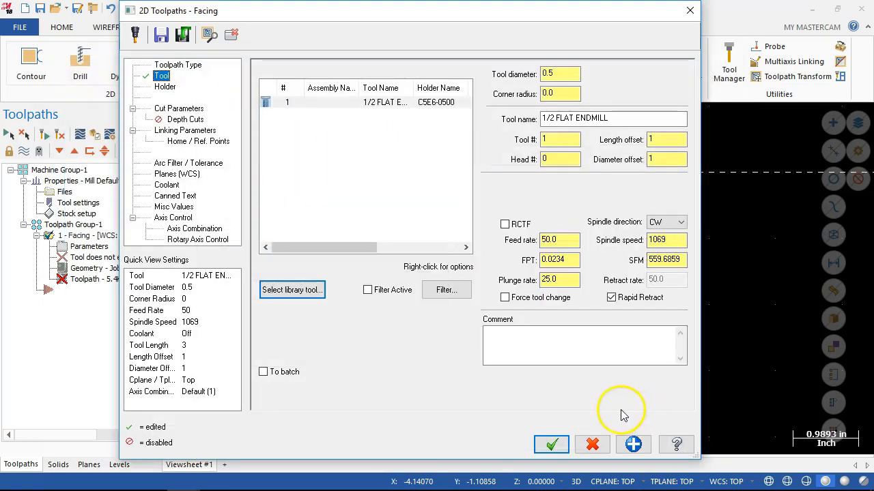
Check the depth and linking settings for the endmill, and set the move between cuts to High speed loops.
{"action": "left_click", "coordinate": [178, 108]}
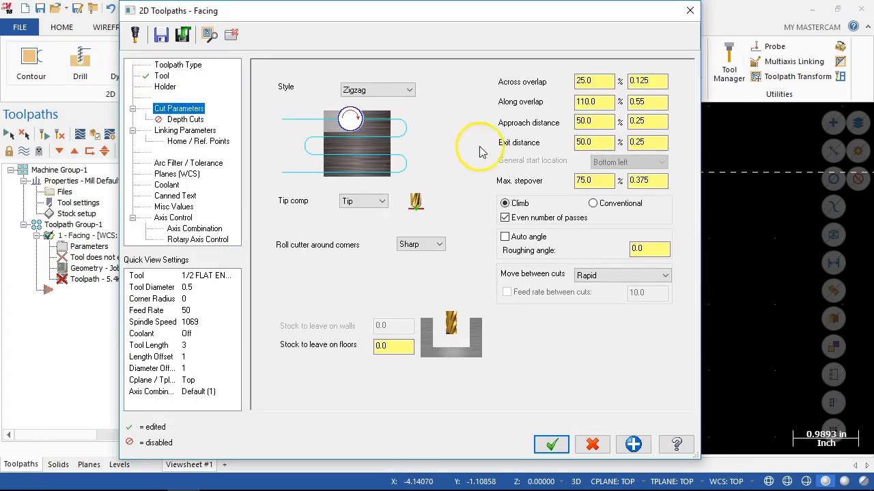
{"action": "left_click", "coordinate": [189, 121]}
{"action": "left_click", "coordinate": [191, 130]}
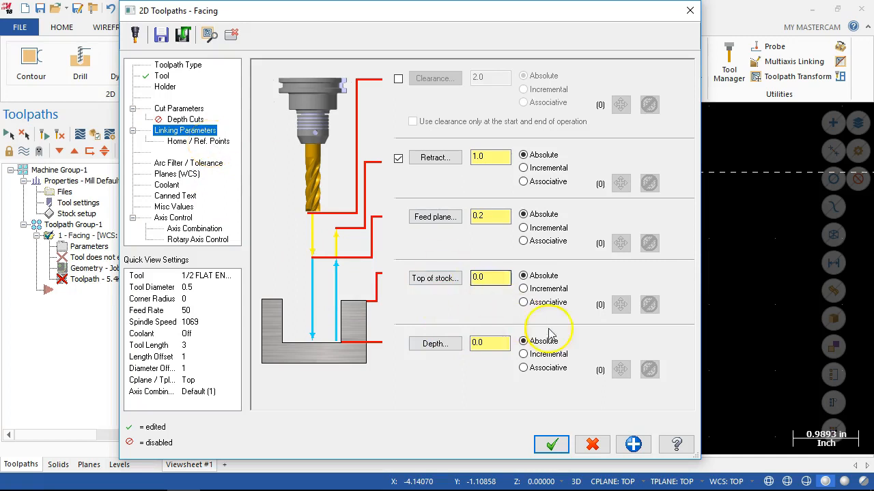
{"action": "left_click", "coordinate": [176, 108]}
{"action": "left_click", "coordinate": [585, 275]}
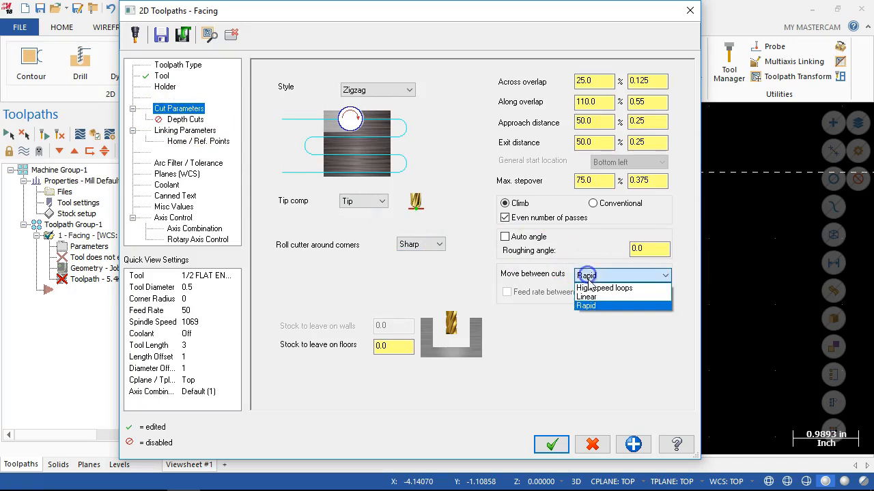
{"action": "left_click", "coordinate": [589, 285]}
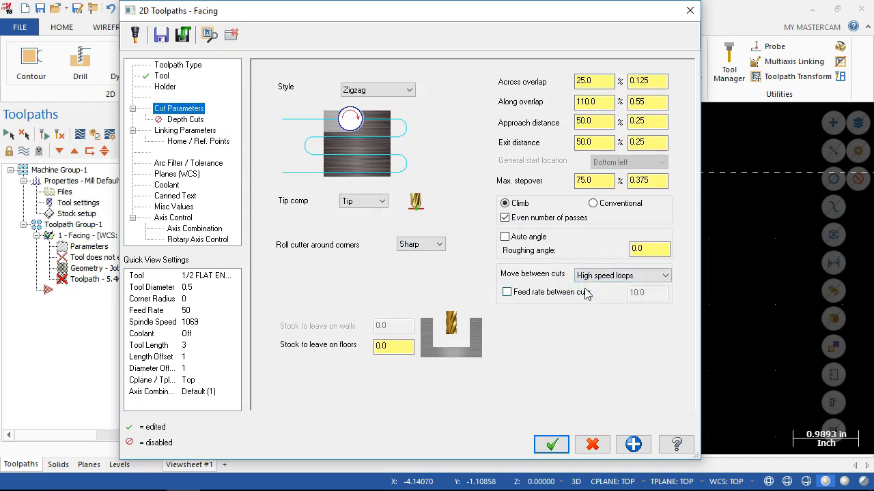
Review the facing operation's remaining settings, from linking, home position and tolerance through planes, coolant, canned text, misc values and axis control.
{"action": "left_click", "coordinate": [177, 130]}
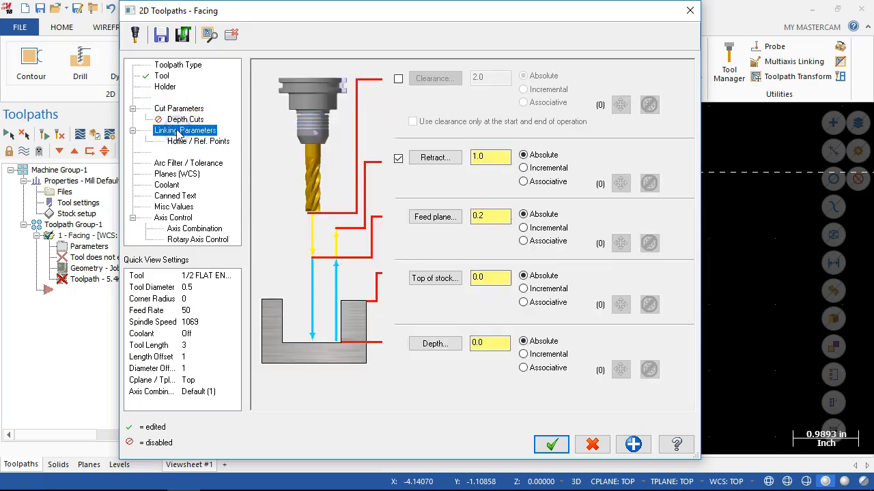
{"action": "left_click", "coordinate": [181, 142]}
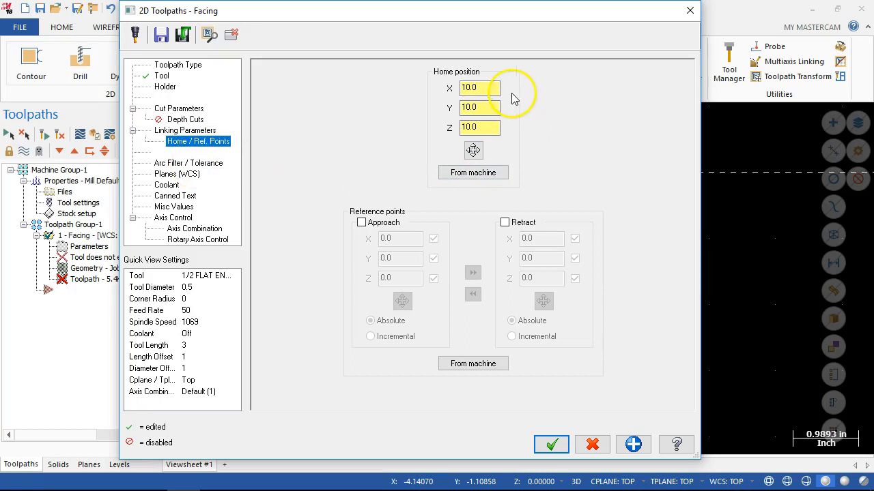
{"action": "left_click", "coordinate": [484, 108]}
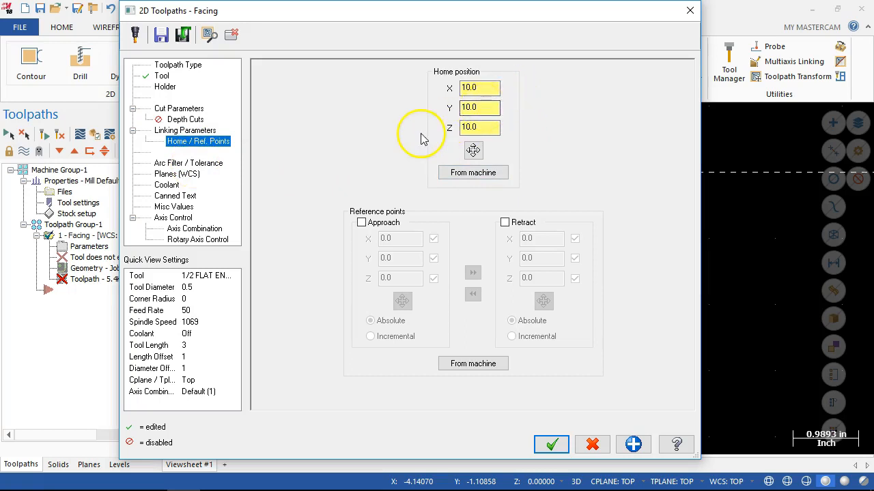
{"action": "left_click", "coordinate": [189, 162]}
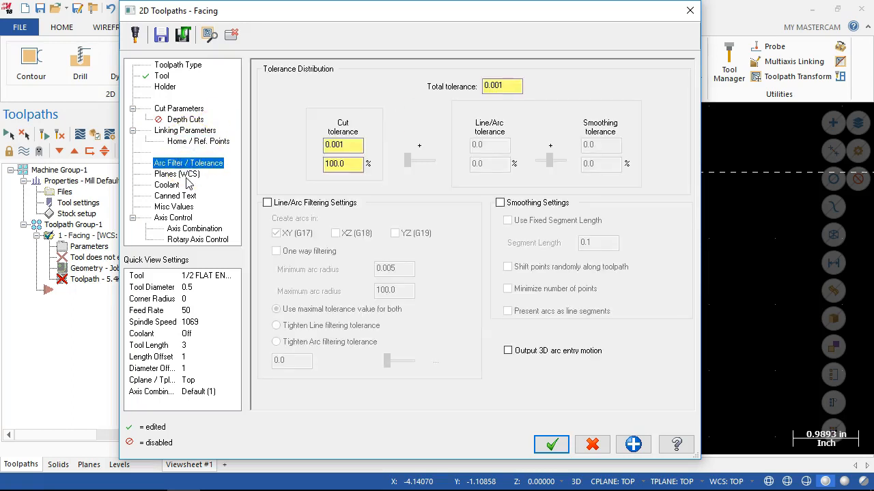
{"action": "left_click", "coordinate": [182, 176]}
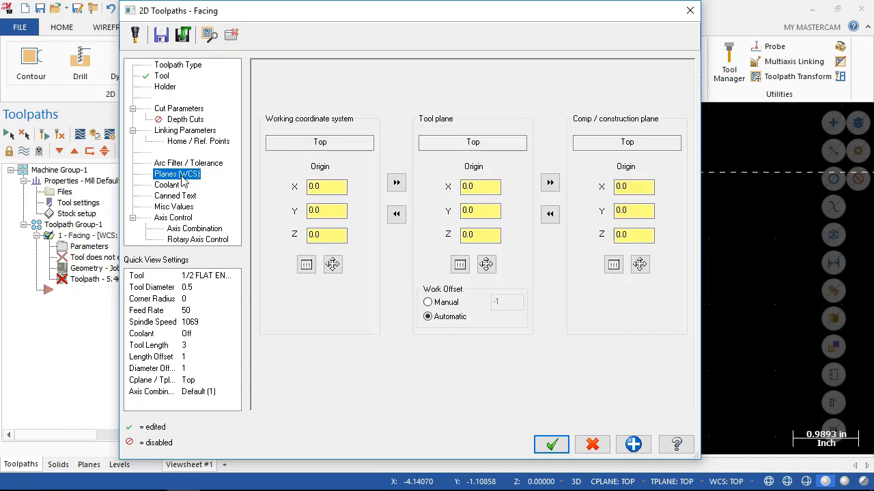
{"action": "left_click", "coordinate": [171, 186]}
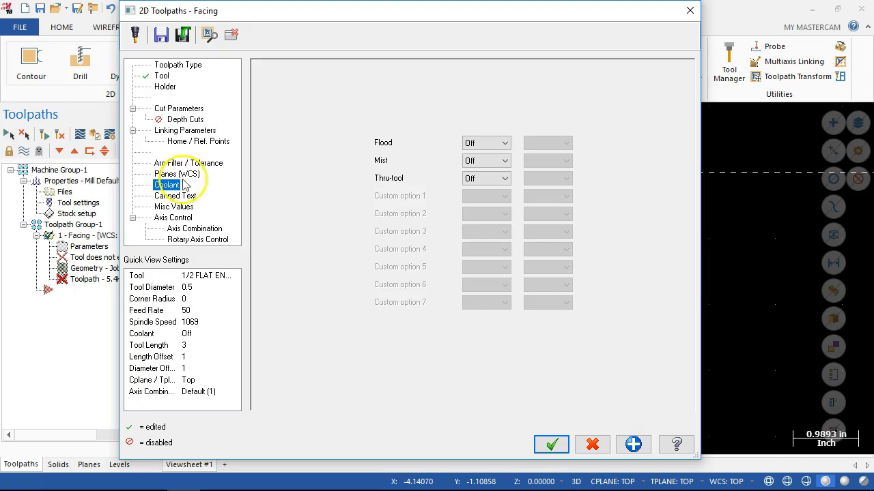
{"action": "left_click", "coordinate": [183, 197]}
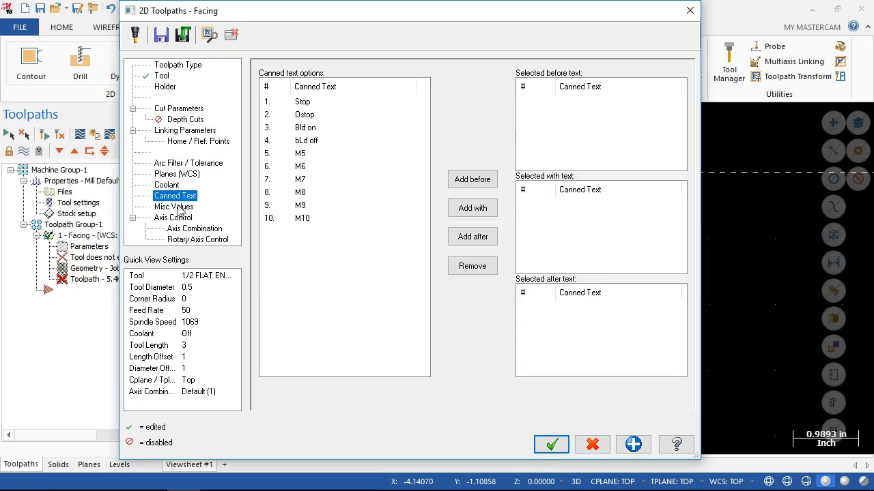
{"action": "left_click", "coordinate": [178, 207]}
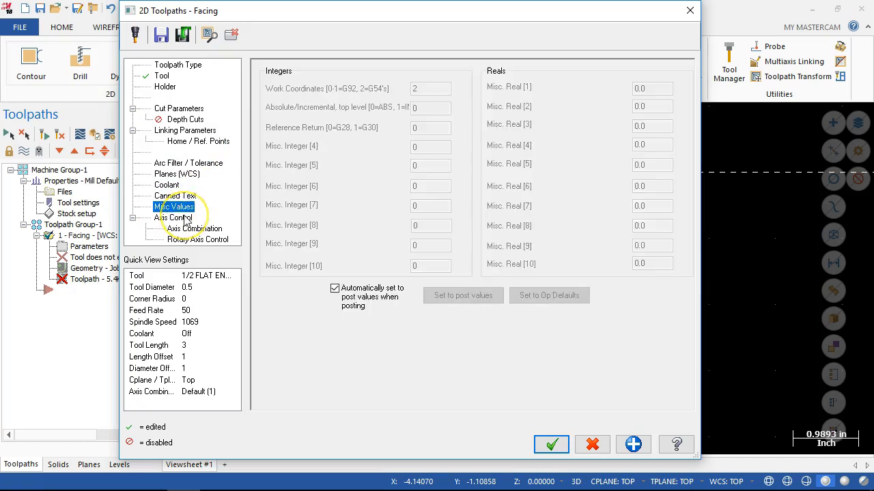
{"action": "left_click", "coordinate": [185, 220]}
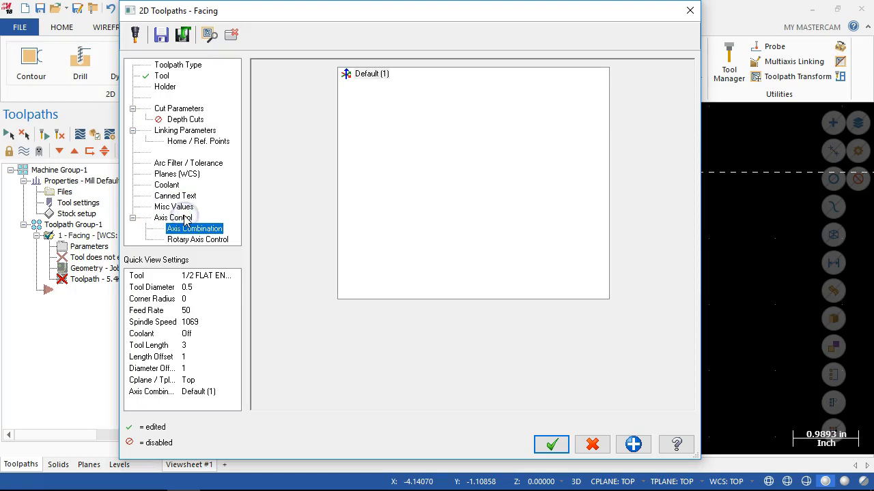
{"action": "left_click", "coordinate": [174, 207]}
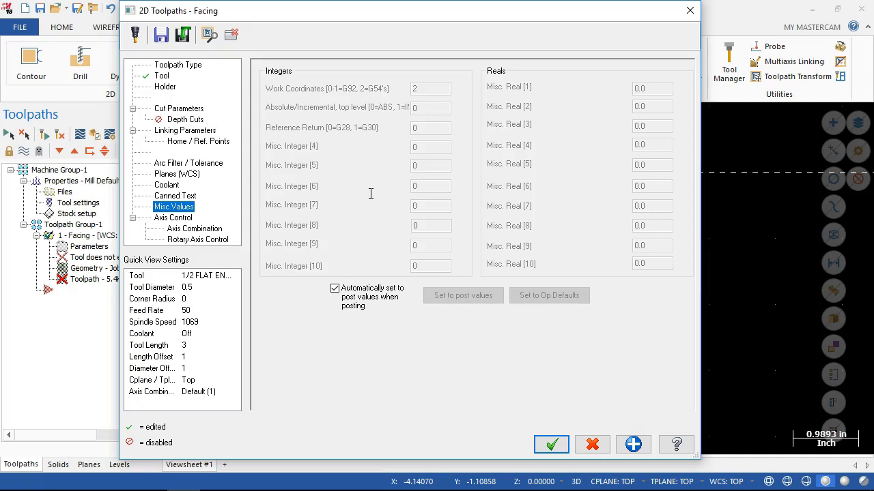
{"action": "left_click", "coordinate": [178, 228]}
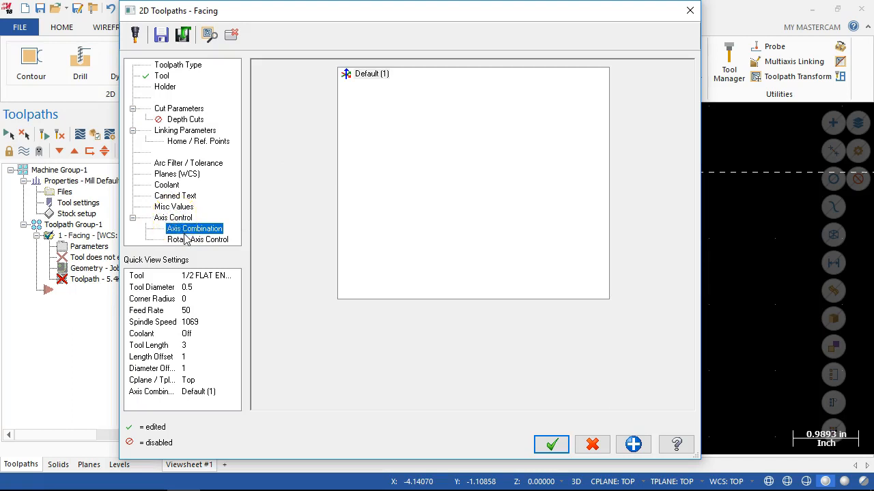
{"action": "left_click", "coordinate": [185, 241]}
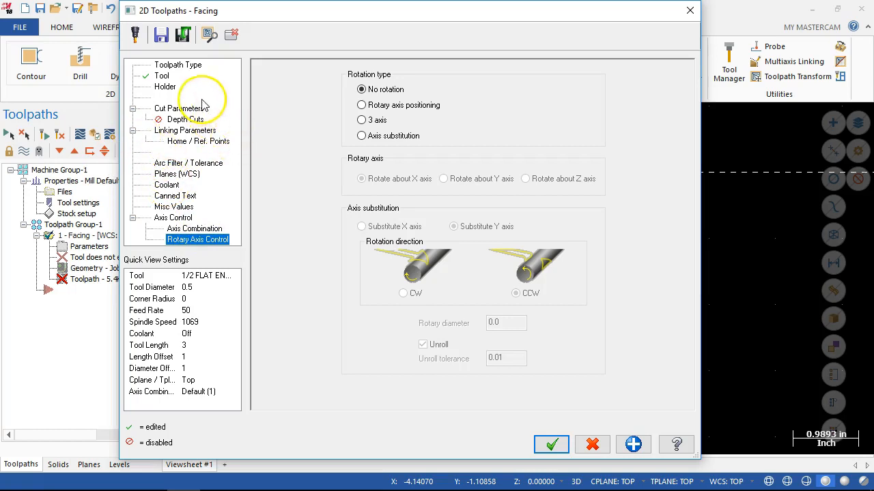
Accept the facing parameters, regenerate the toolpath with the 1/2 flat endmill, and hide its display.
{"action": "left_click", "coordinate": [554, 445]}
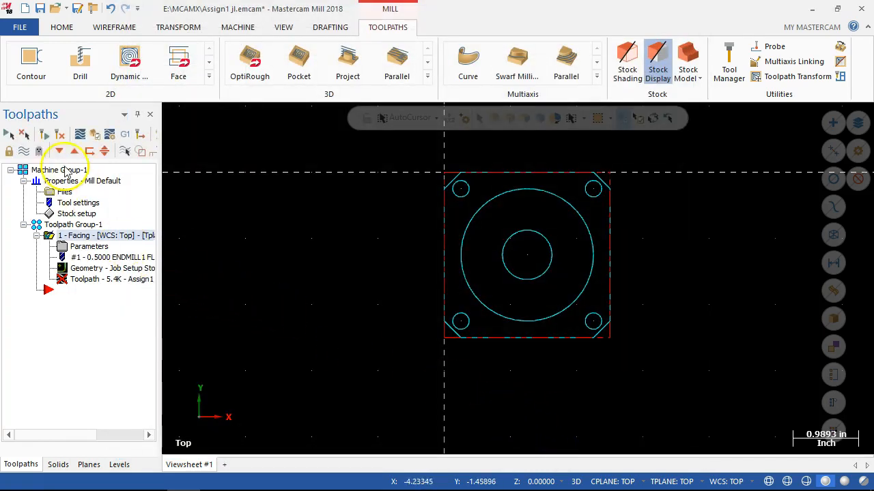
{"action": "left_click", "coordinate": [58, 134]}
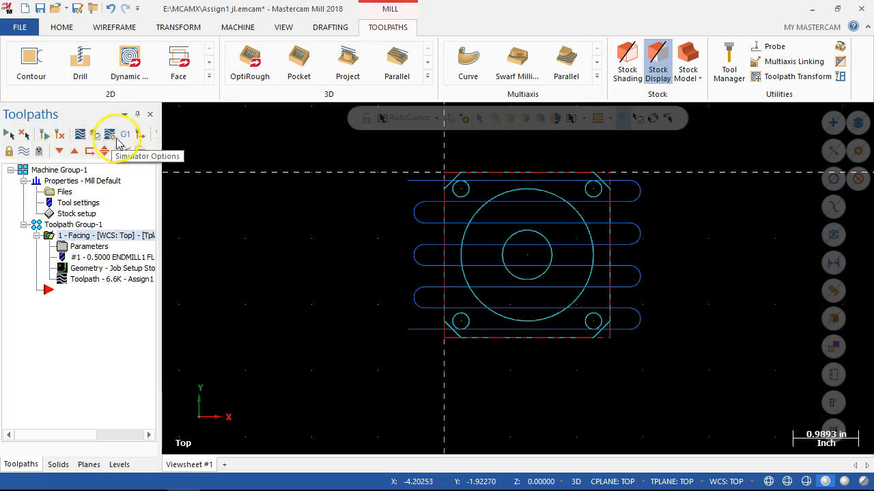
{"action": "left_click", "coordinate": [26, 152]}
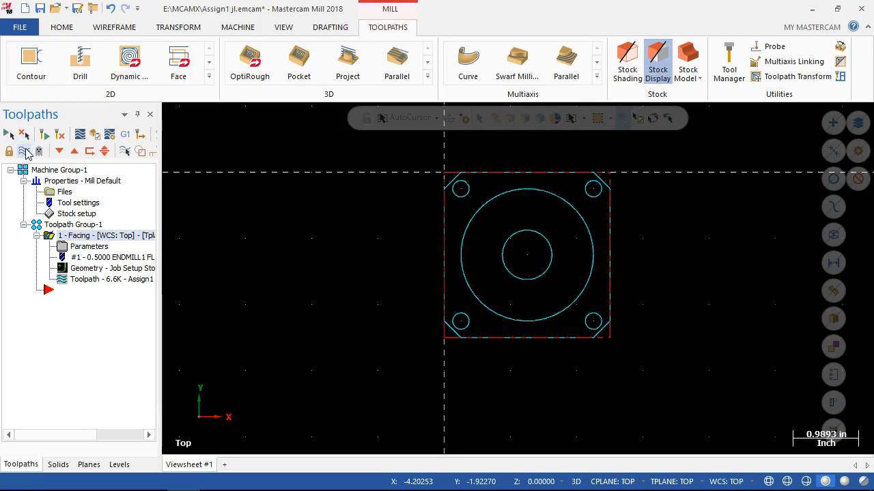
Collapse the facing operation in the toolpath tree, leaving its posting enabled.
{"action": "left_click", "coordinate": [40, 151]}
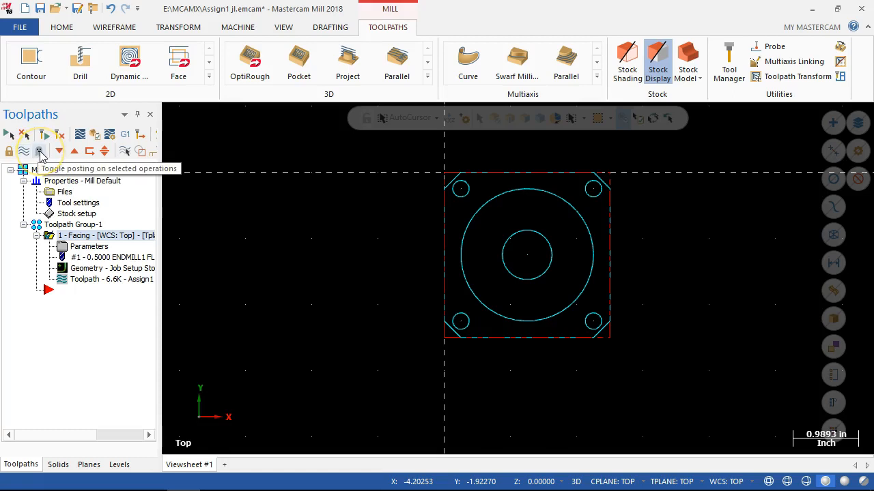
{"action": "left_click", "coordinate": [38, 153]}
{"action": "left_click", "coordinate": [52, 244]}
{"action": "left_click", "coordinate": [36, 235]}
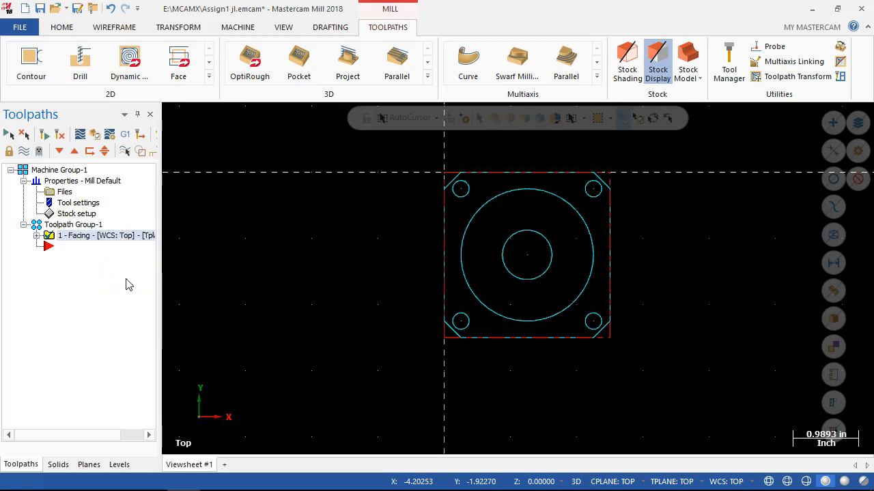
Create a 2D Contour mill toolpath on the part's chamfered outer profile, chained clockwise from the upper-left chamfer along the top edge.
{"action": "right_click", "coordinate": [60, 251]}
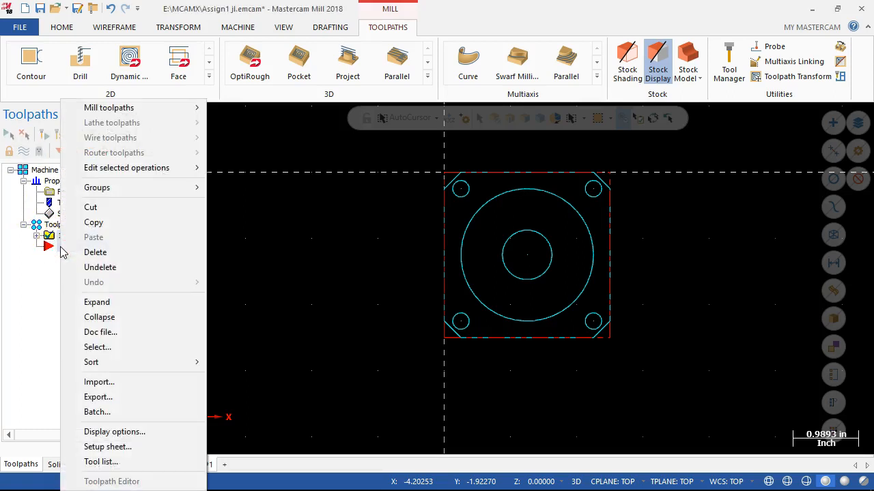
{"action": "left_click", "coordinate": [107, 109]}
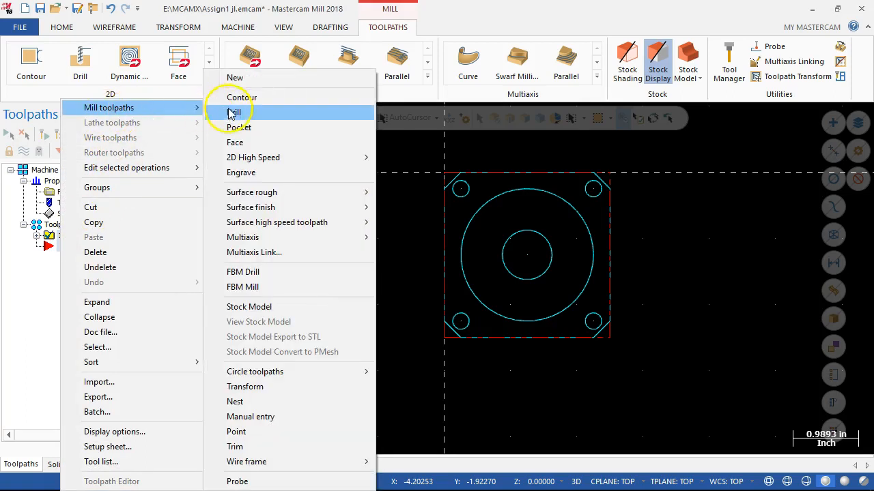
{"action": "left_click", "coordinate": [249, 97]}
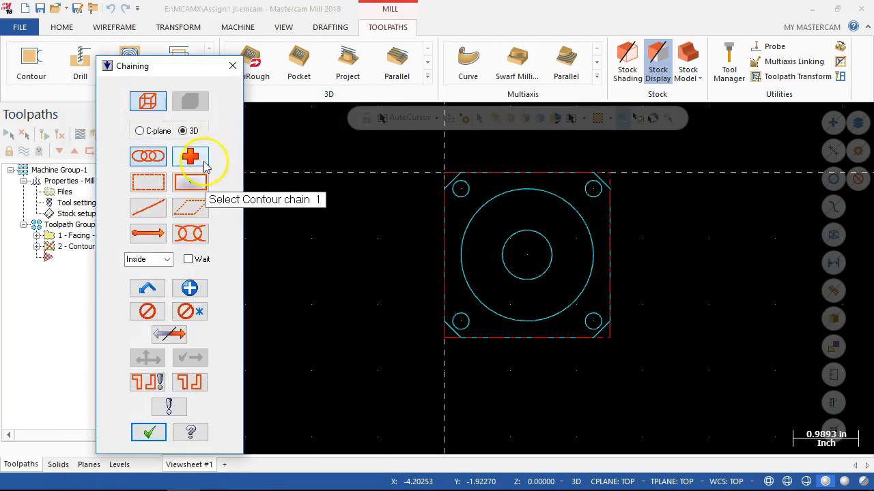
{"action": "left_click", "coordinate": [156, 158]}
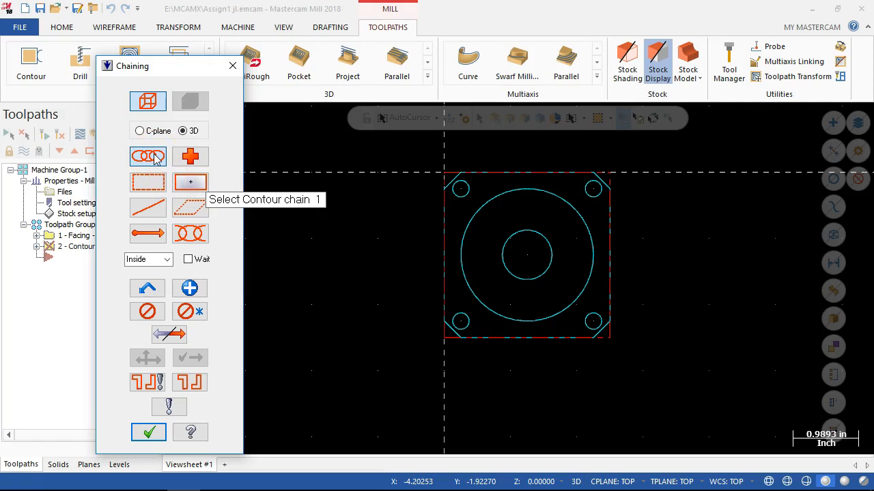
{"action": "left_click", "coordinate": [469, 170]}
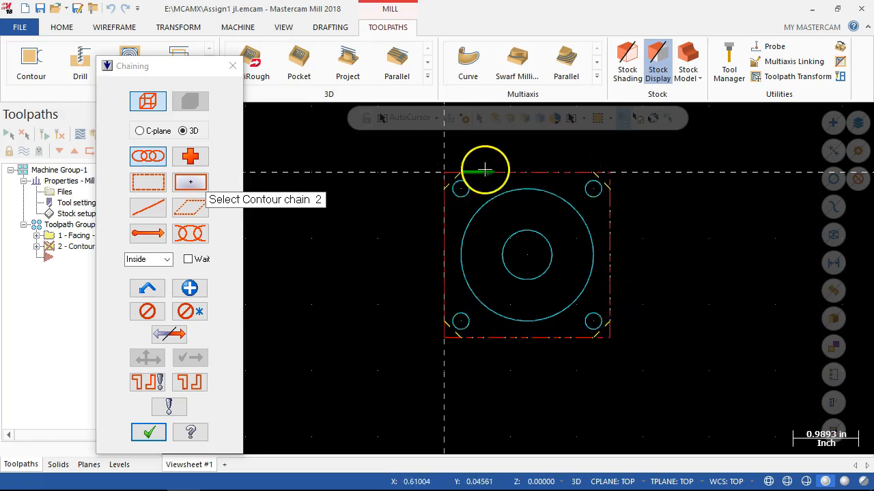
{"action": "middle_click_drag", "start_coordinate": [475, 355], "coordinate": [503, 352]}
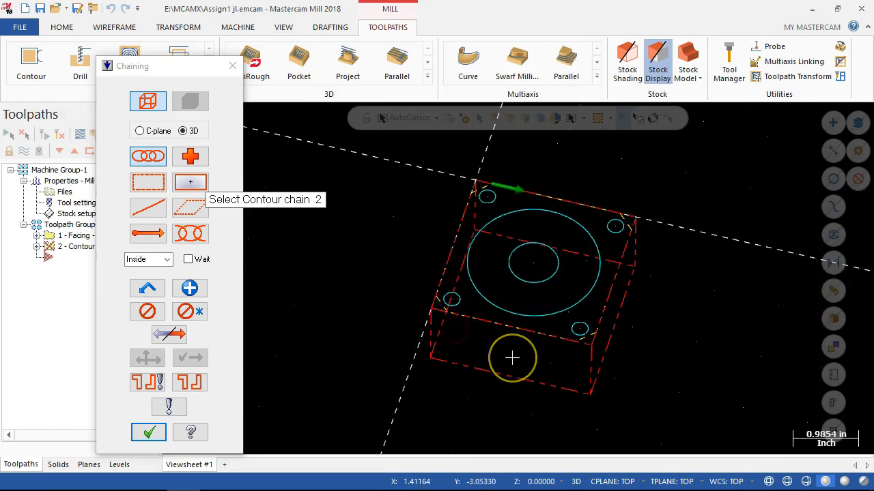
{"action": "key", "text": "alt+1"}
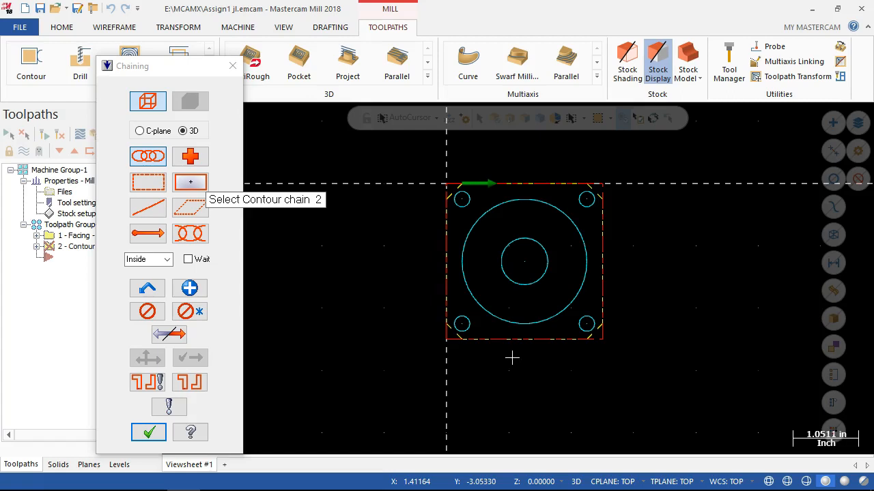
{"action": "left_click", "coordinate": [147, 432]}
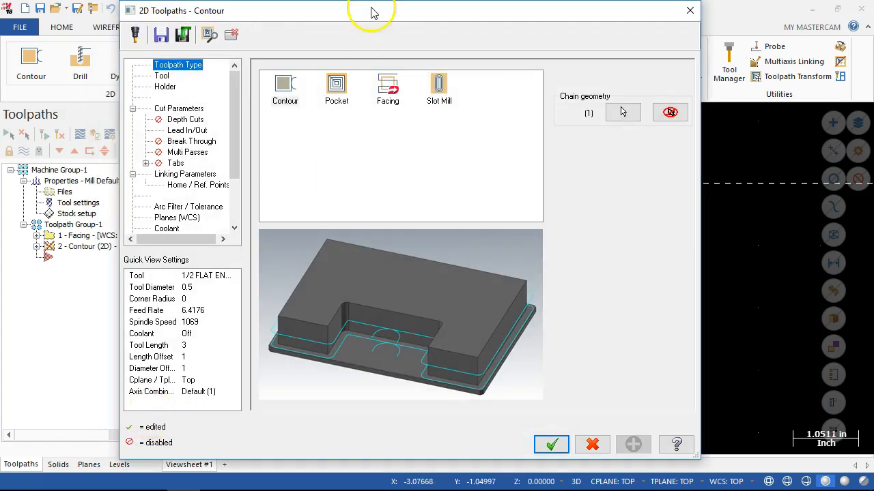
In the contour operation's chain manager, switch the outer profile chain to the inside and back to the outside.
{"action": "left_click_drag", "start_coordinate": [374, 33], "coordinate": [383, 17]}
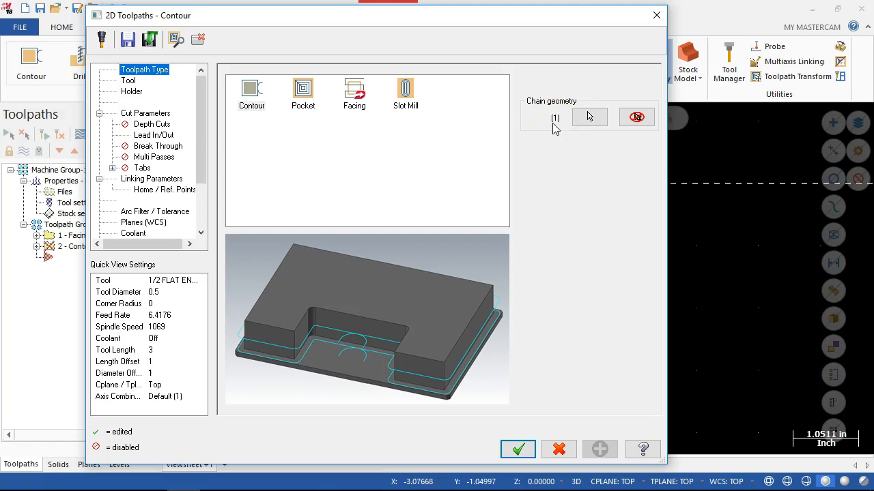
{"action": "left_click", "coordinate": [587, 119]}
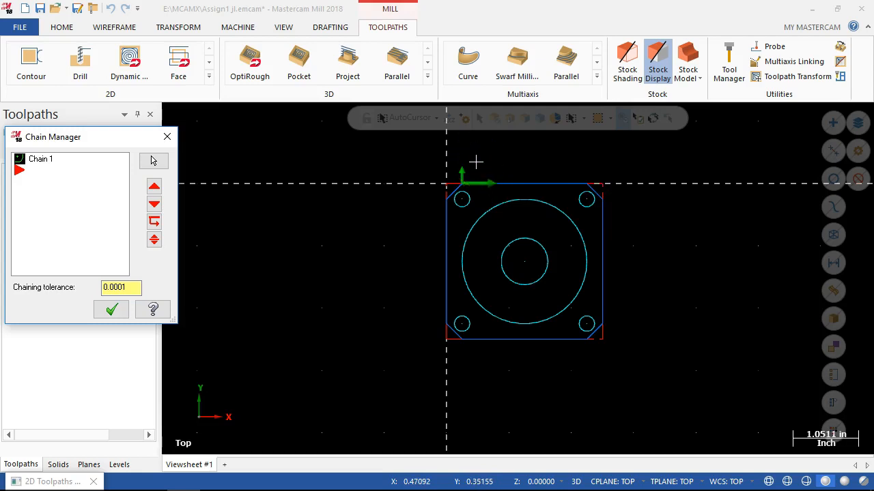
{"action": "right_click", "coordinate": [43, 160]}
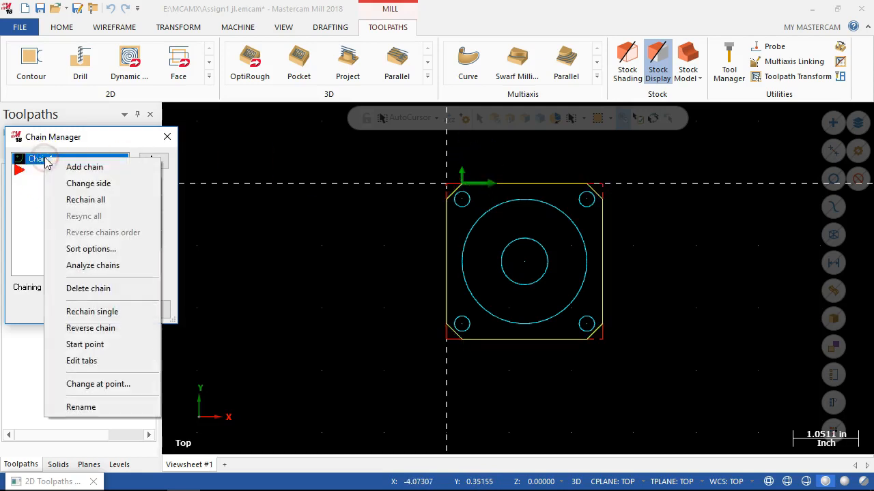
{"action": "left_click", "coordinate": [93, 186]}
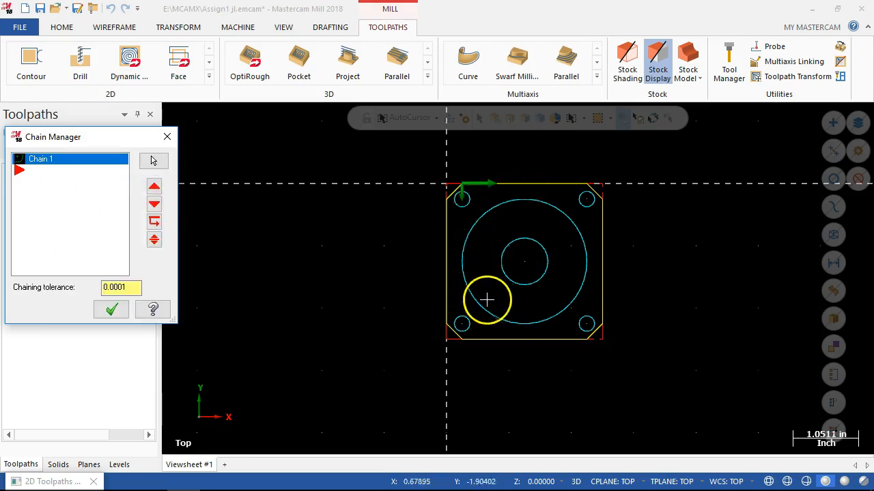
{"action": "right_click", "coordinate": [36, 169]}
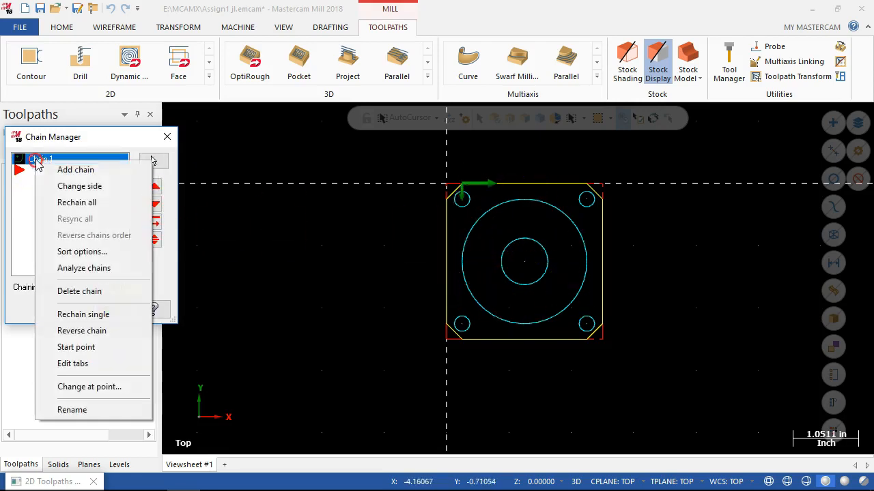
{"action": "left_click", "coordinate": [81, 191]}
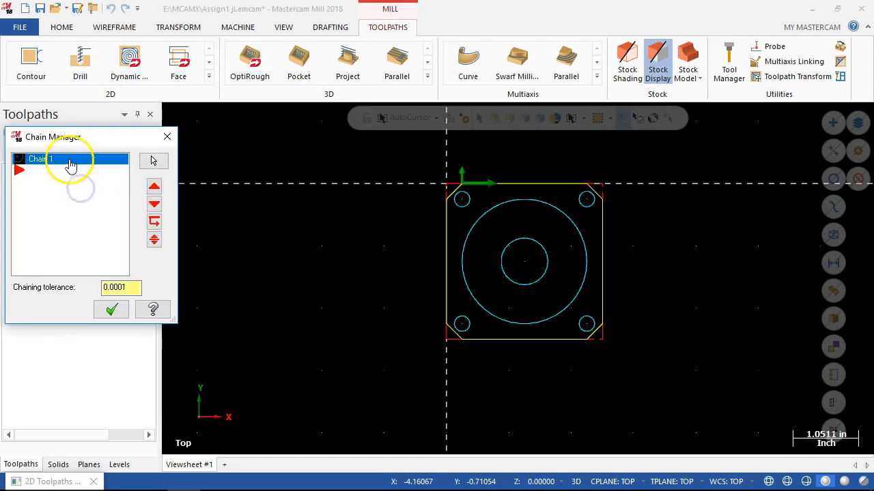
Reverse the outer profile chain's direction, restore its clockwise direction, and accept the chain.
{"action": "right_click", "coordinate": [72, 161]}
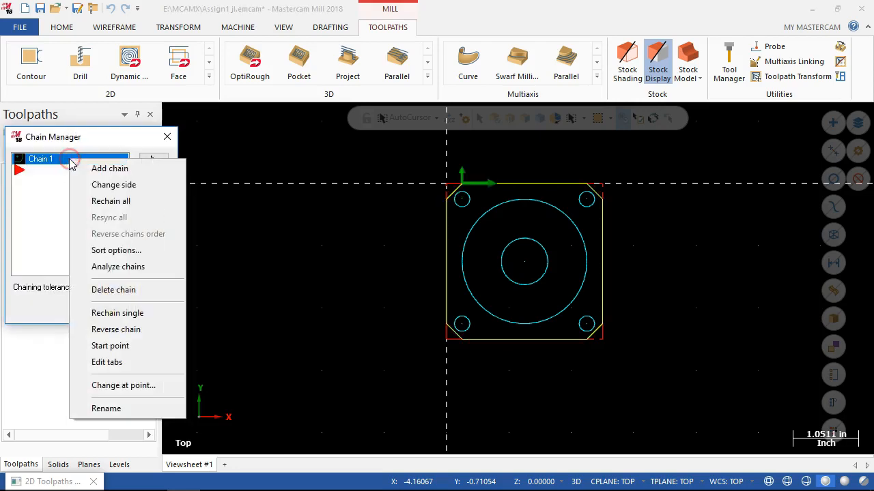
{"action": "left_click", "coordinate": [112, 328]}
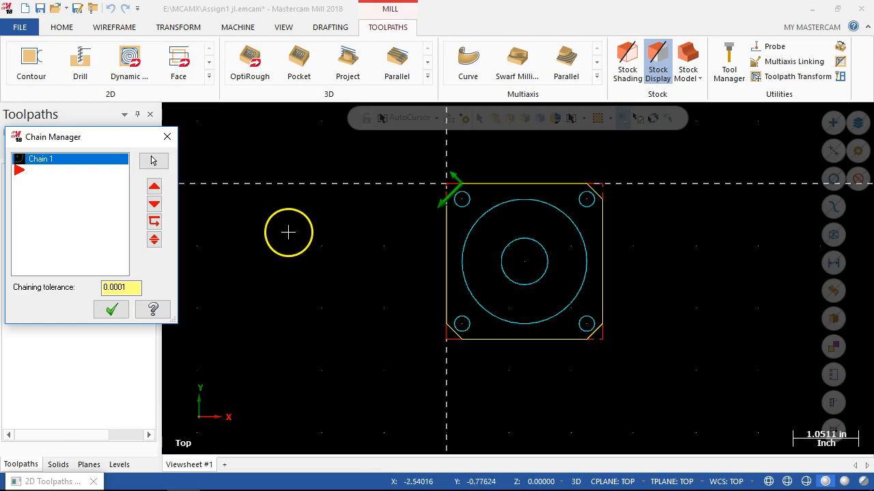
{"action": "right_click", "coordinate": [81, 162]}
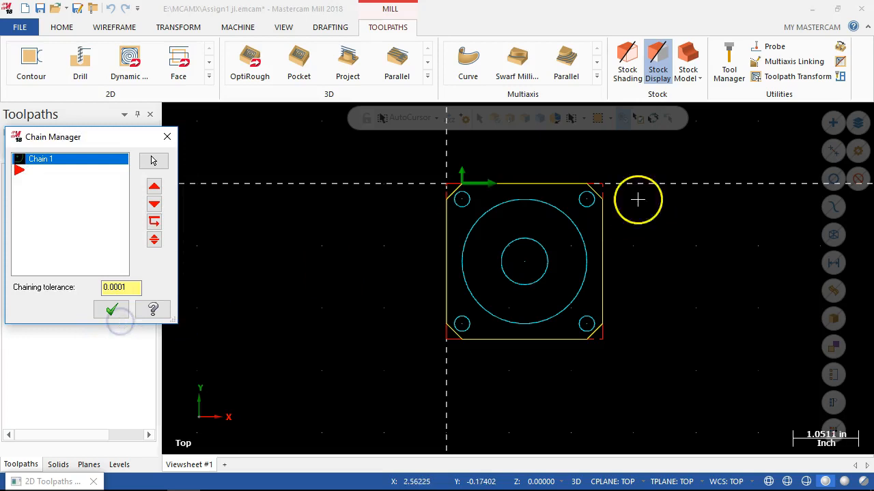
{"action": "left_click", "coordinate": [128, 315]}
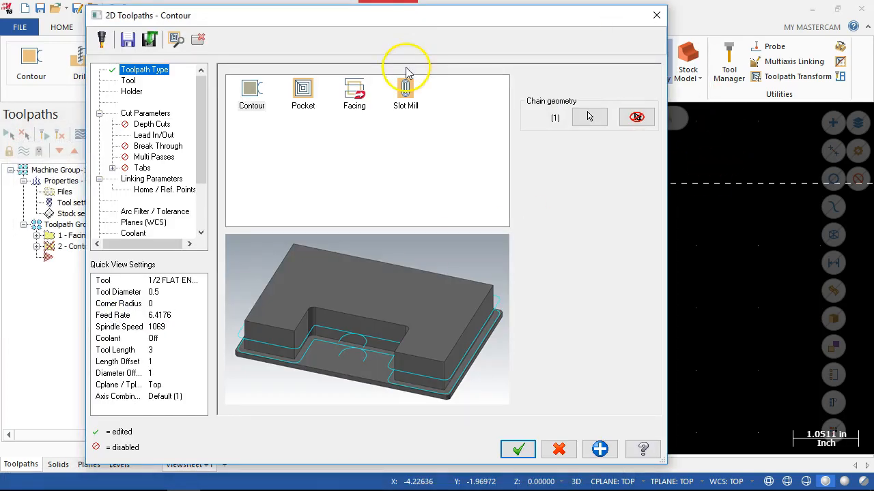
Set the contour operation's spindle speed to 7500 and feed rate to 45 for the 1/2 flat endmill.
{"action": "left_click", "coordinate": [129, 81]}
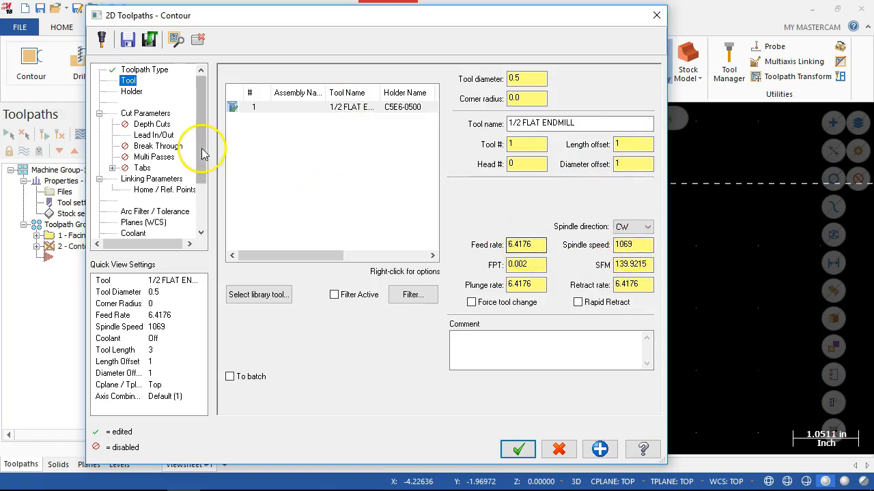
{"action": "double_click", "coordinate": [632, 245]}
{"action": "type", "text": "7500"}
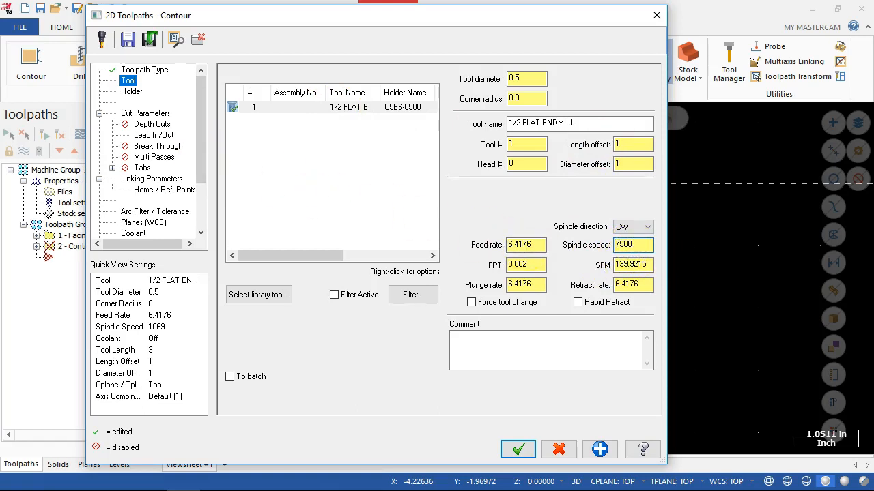
{"action": "left_click", "coordinate": [556, 240]}
{"action": "double_click", "coordinate": [526, 244]}
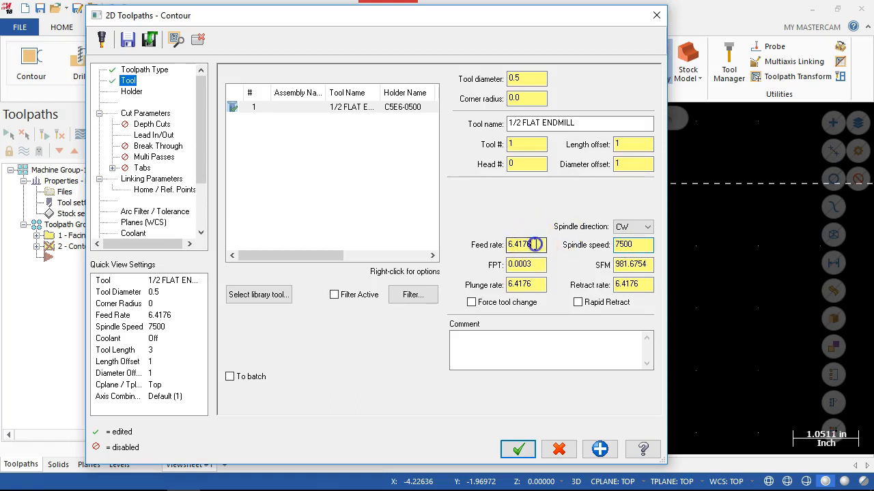
{"action": "type", "text": "45"}
{"action": "key", "text": "Tab"}
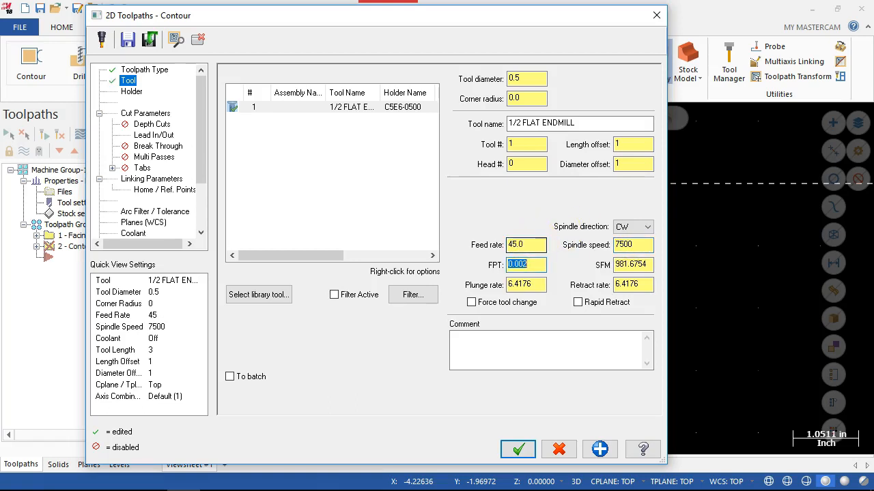
Enable rapid retract for the contour tool and set its plunge rate to 10.
{"action": "left_click", "coordinate": [577, 305]}
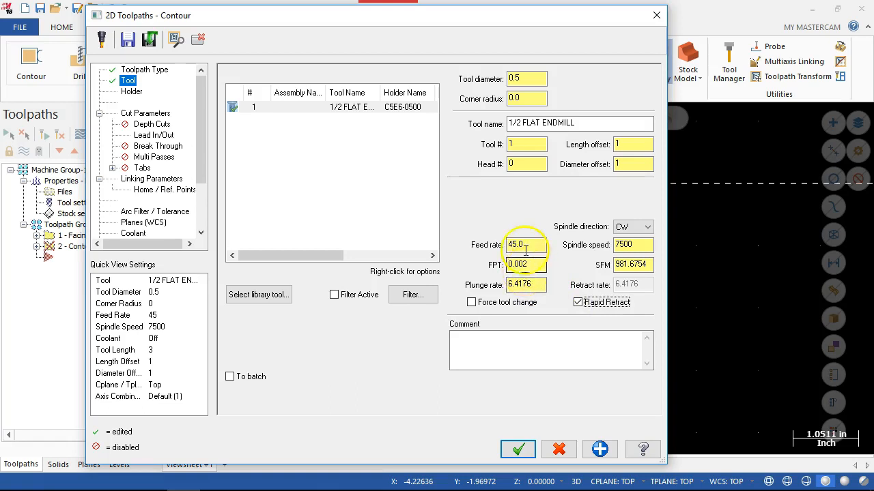
{"action": "double_click", "coordinate": [538, 284]}
{"action": "type", "text": "10"}
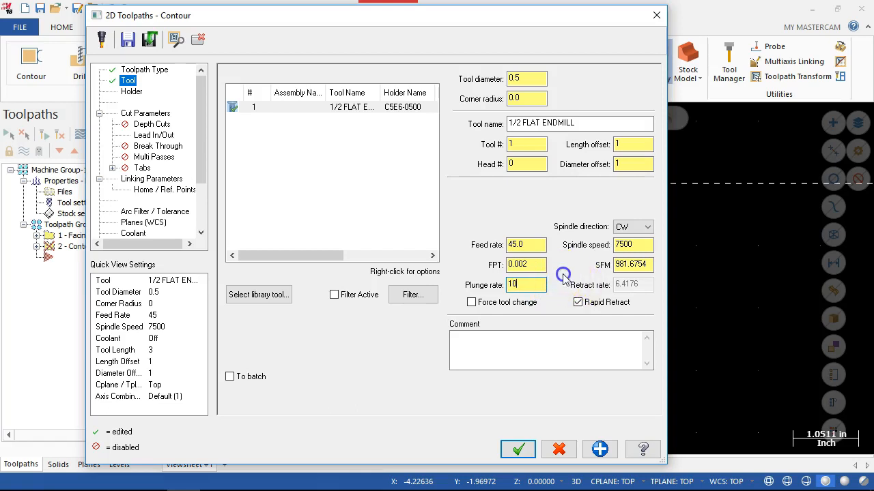
Examine the contour operation's tool holder, its roll-cutter-around-corners setting and the available cutter compensation types.
{"action": "left_click", "coordinate": [132, 93]}
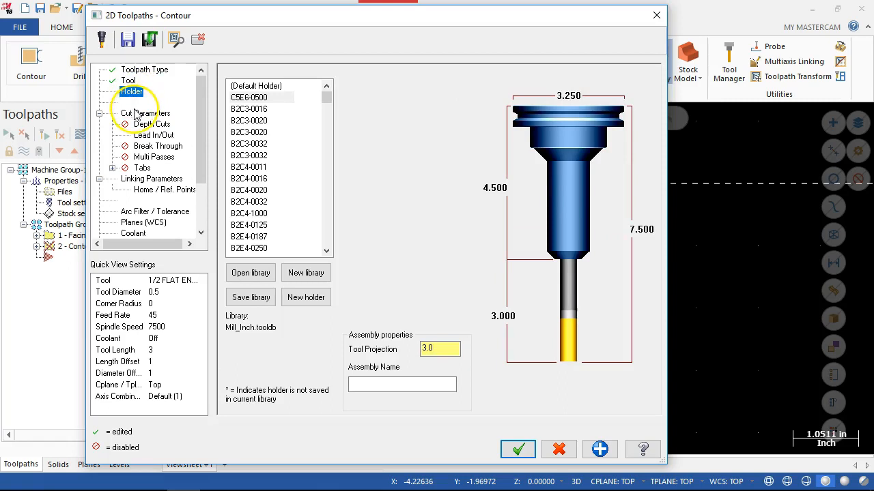
{"action": "left_click", "coordinate": [137, 115]}
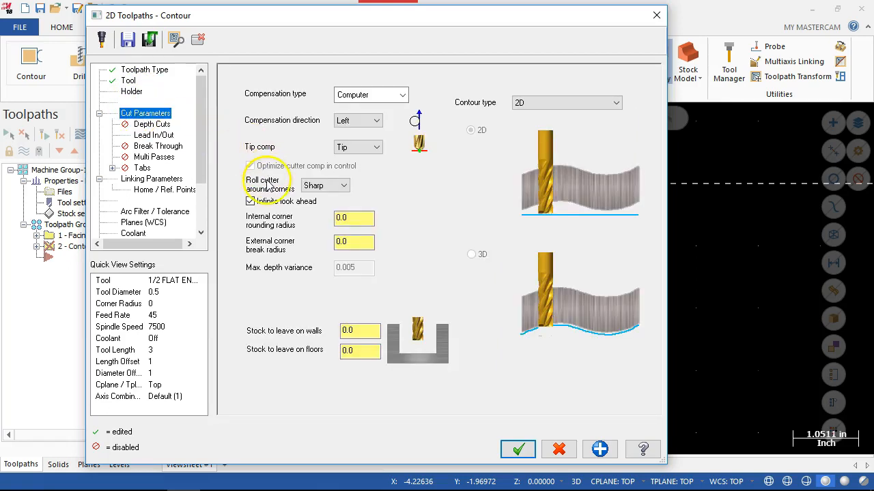
{"action": "left_click", "coordinate": [316, 187]}
{"action": "left_click", "coordinate": [319, 190]}
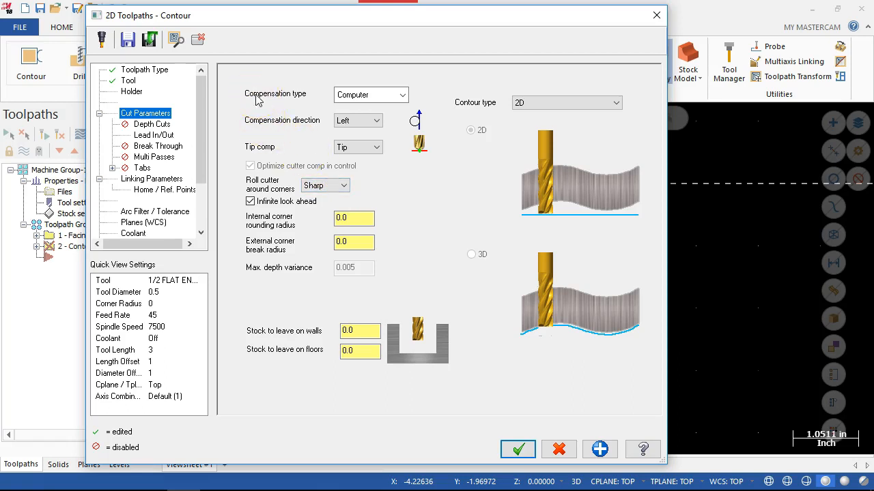
{"action": "left_click", "coordinate": [402, 95]}
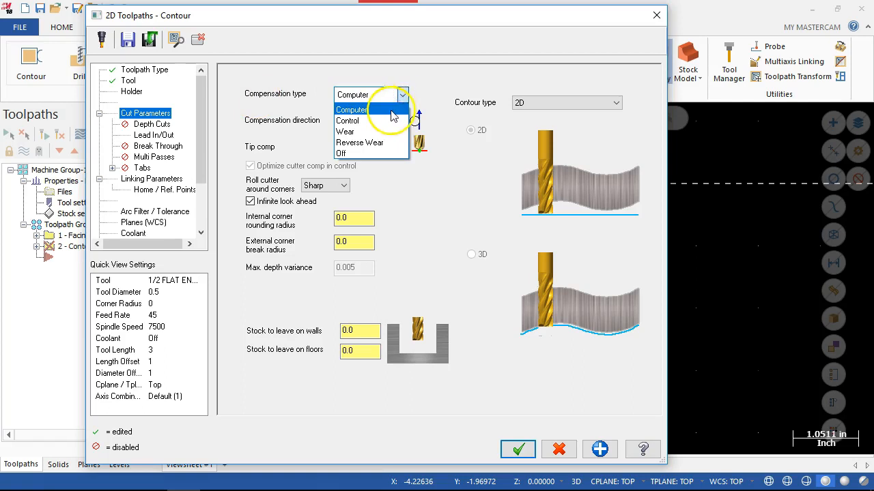
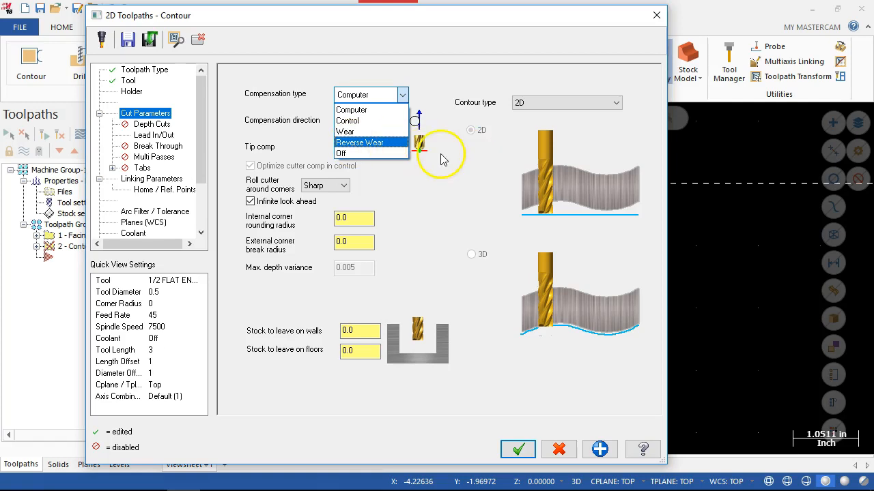
Check the contour's left computer compensation against the part profile and review the available contour types.
{"action": "left_click", "coordinate": [422, 162]}
{"action": "left_click", "coordinate": [361, 166]}
{"action": "left_click", "coordinate": [365, 123]}
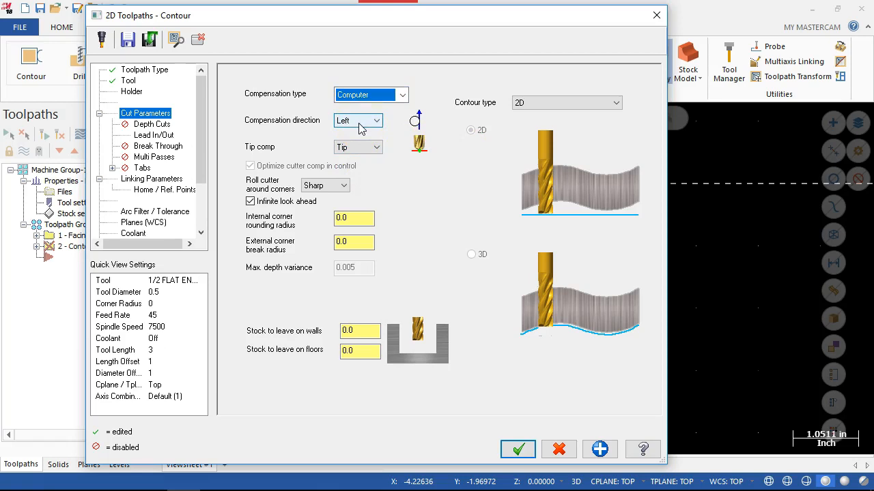
{"action": "left_click_drag", "start_coordinate": [332, 23], "coordinate": [99, 41]}
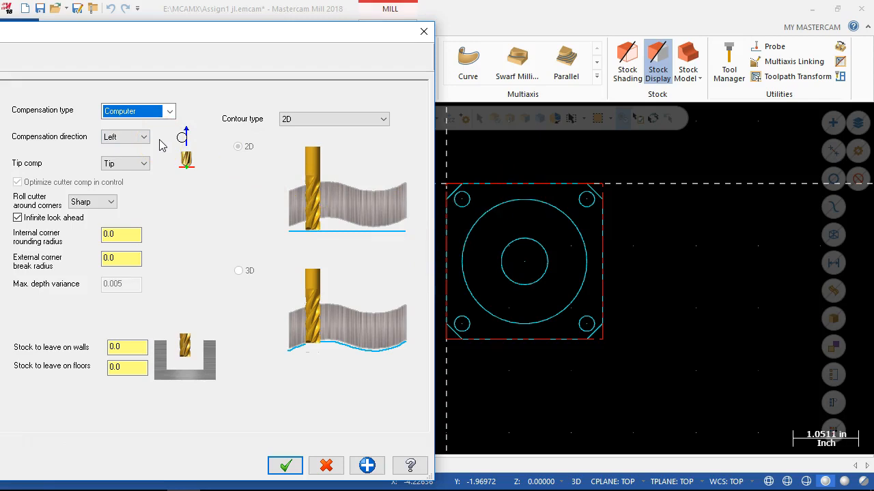
{"action": "left_click_drag", "start_coordinate": [128, 36], "coordinate": [339, 23]}
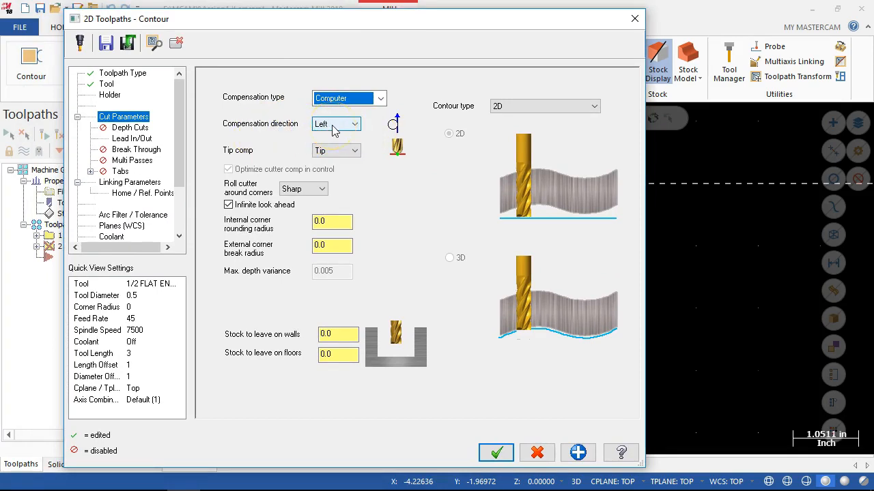
{"action": "left_click", "coordinate": [533, 108]}
{"action": "left_click", "coordinate": [539, 129]}
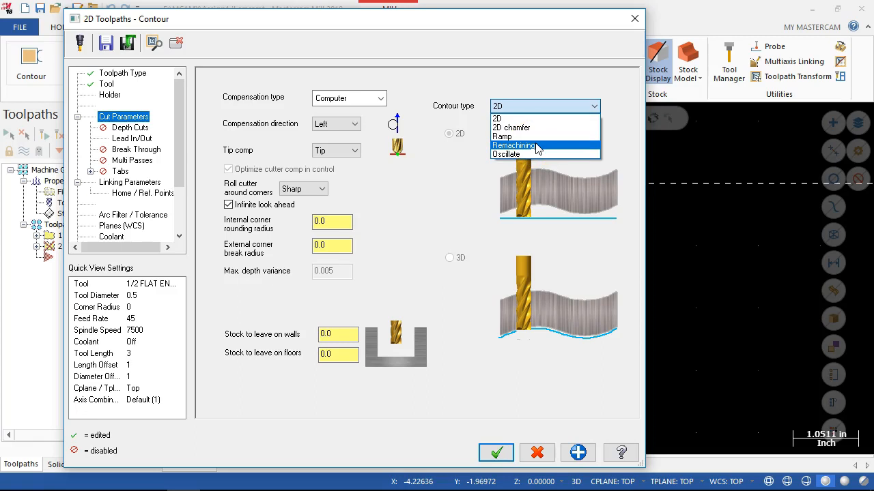
{"action": "left_click", "coordinate": [532, 80]}
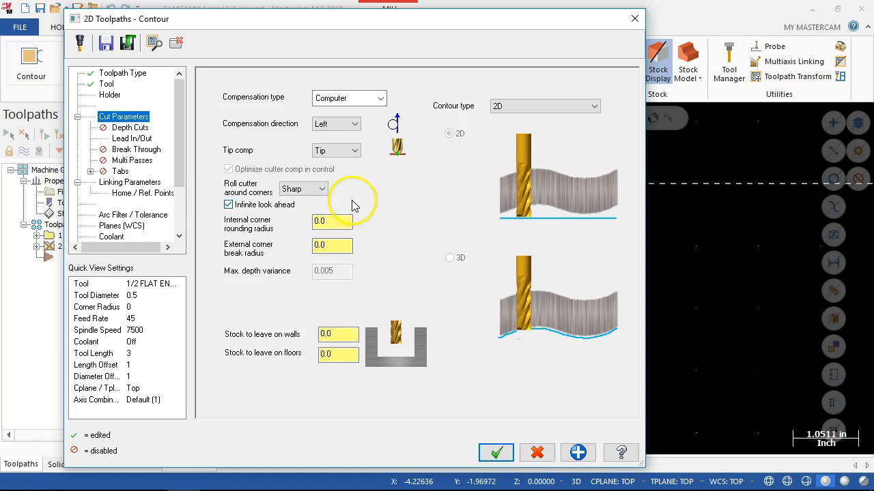
Enable depth cuts for the contour operation with a max rough step of 0.26.
{"action": "left_click", "coordinate": [140, 129]}
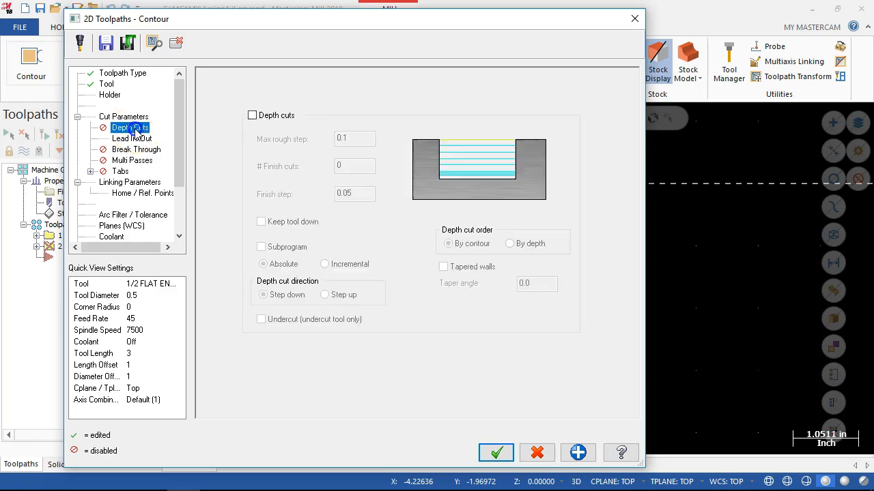
{"action": "left_click", "coordinate": [252, 115]}
{"action": "double_click", "coordinate": [354, 139]}
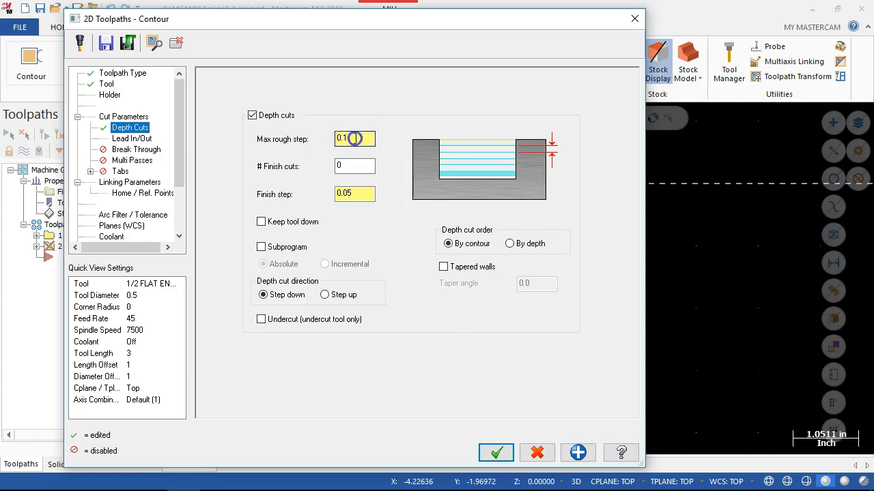
{"action": "type", "text": ".25"}
{"action": "key", "text": "BackSpace"}
{"action": "type", "text": "6"}
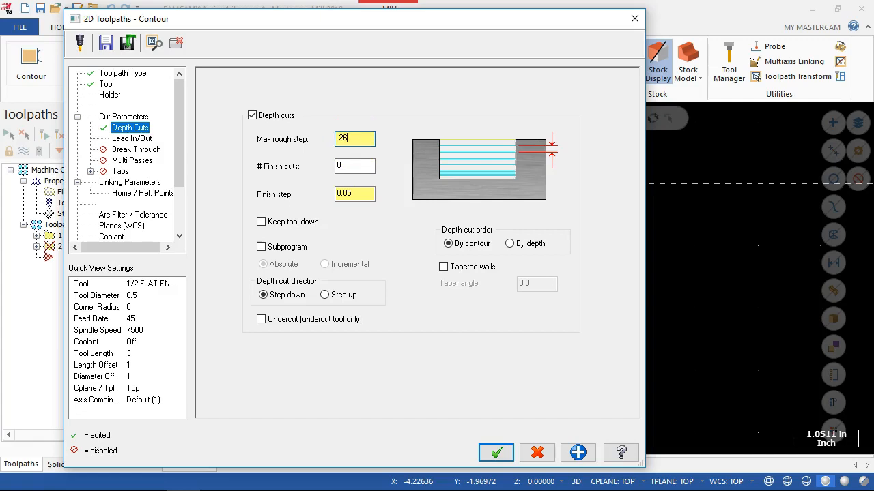
Set the depth cuts' finish step to 0 and enable Keep tool down.
{"action": "left_click", "coordinate": [354, 164]}
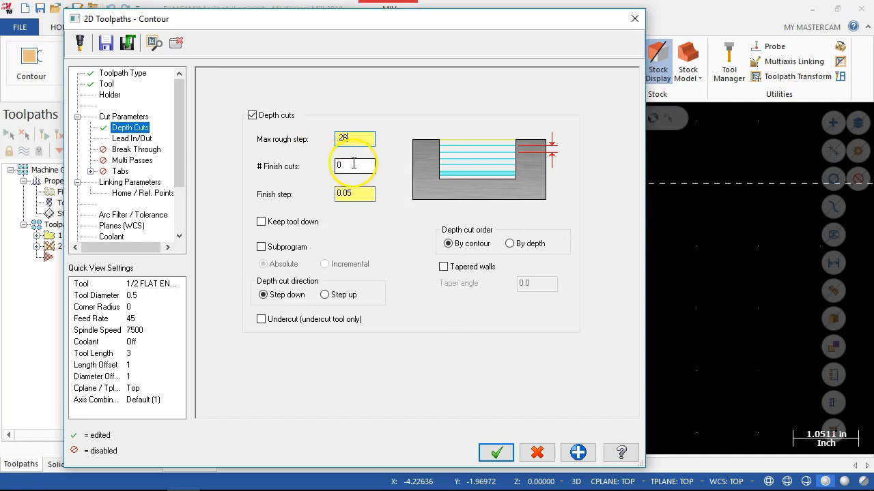
{"action": "left_click", "coordinate": [358, 192]}
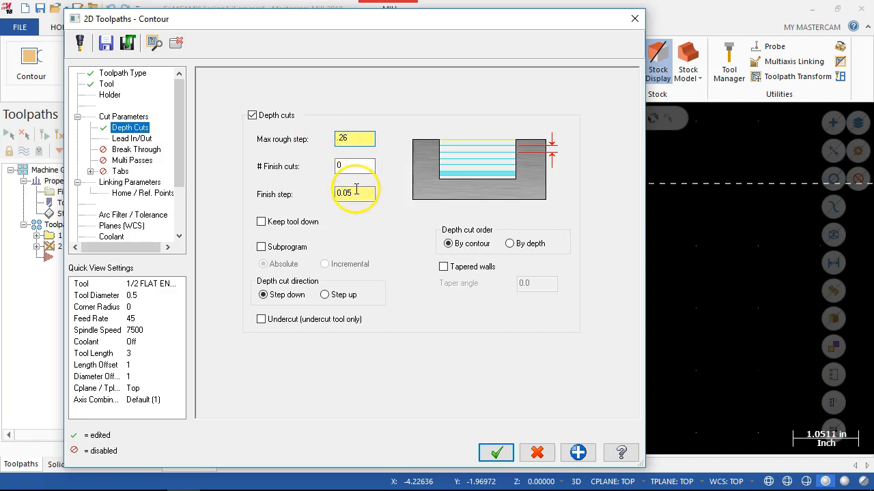
{"action": "double_click", "coordinate": [354, 192]}
{"action": "type", "text": "0"}
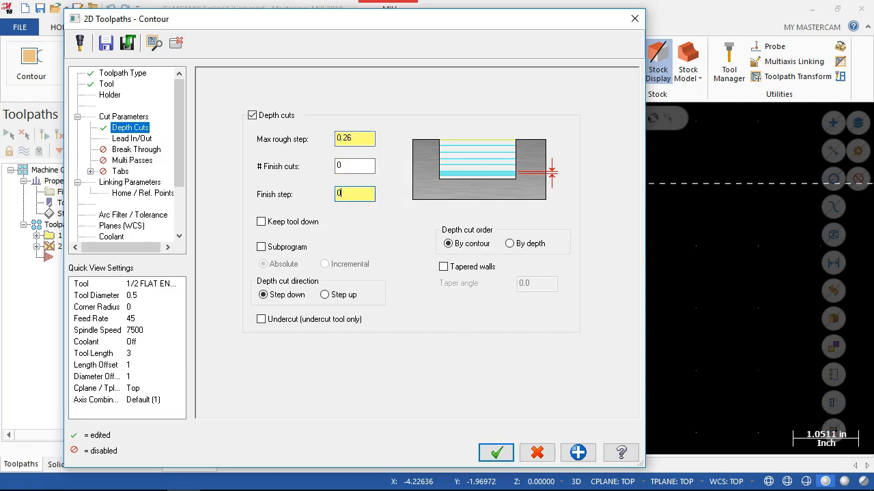
{"action": "key", "text": "Tab"}
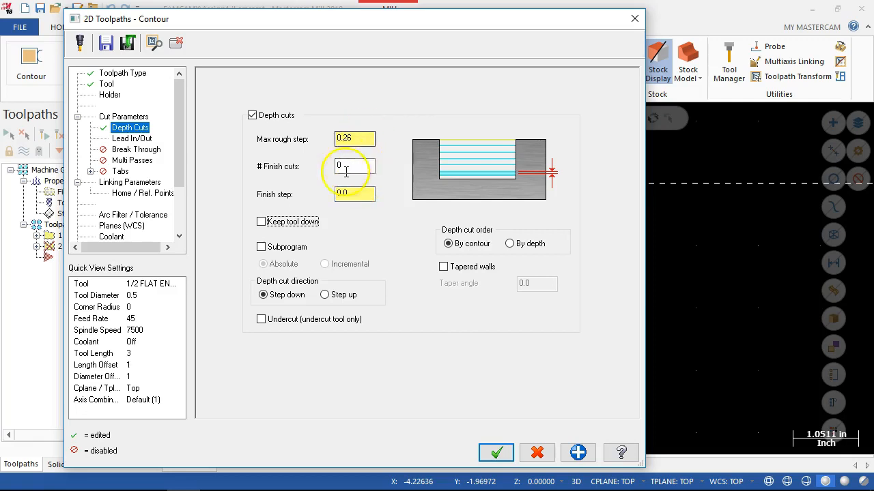
{"action": "left_click", "coordinate": [261, 222]}
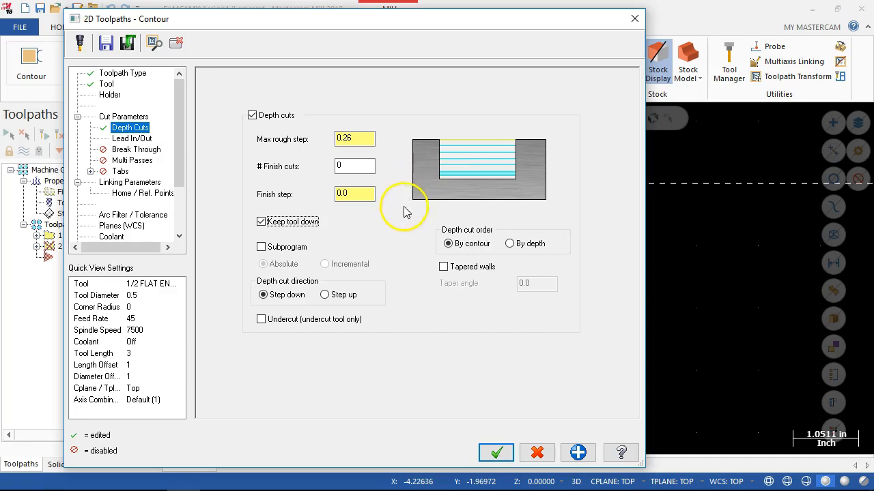
{"action": "left_click", "coordinate": [261, 225]}
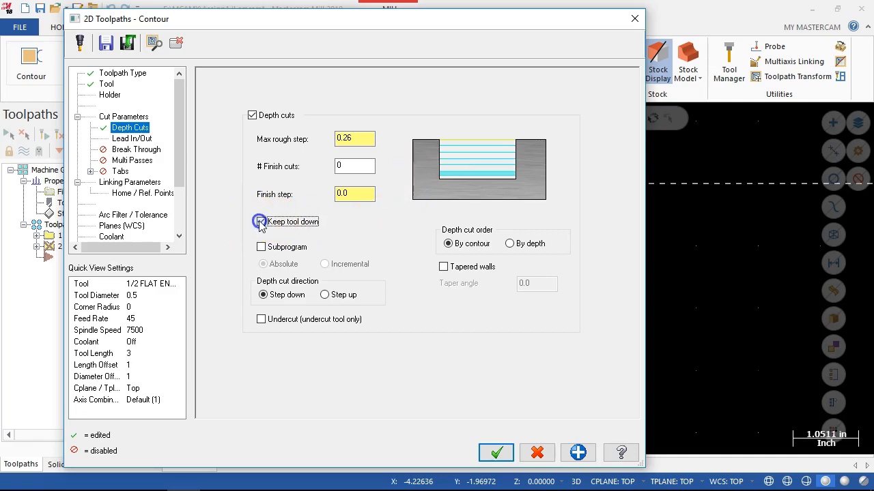
{"action": "left_click", "coordinate": [261, 225]}
{"action": "left_click", "coordinate": [581, 314]}
Review the contour's lead in/out settings and enable break through with an amount of 0.01.
{"action": "left_click", "coordinate": [140, 139]}
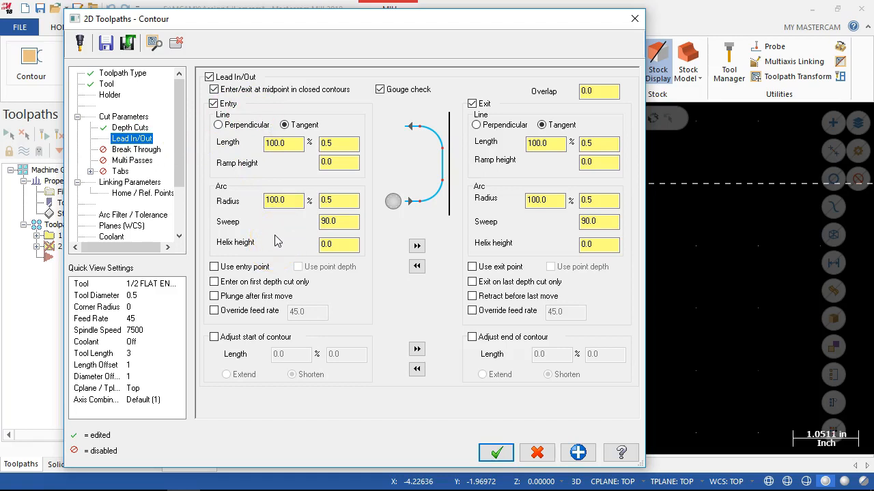
{"action": "left_click", "coordinate": [136, 150]}
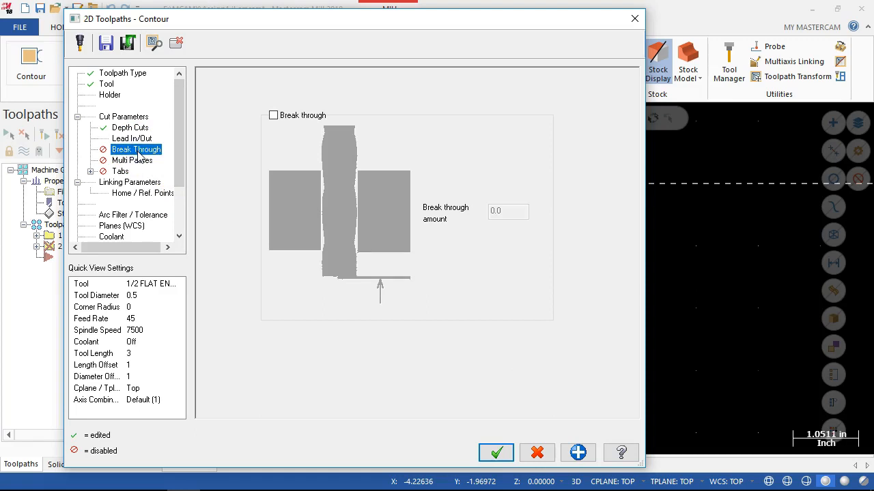
{"action": "left_click", "coordinate": [125, 151]}
{"action": "left_click", "coordinate": [273, 115]}
{"action": "double_click", "coordinate": [497, 212]}
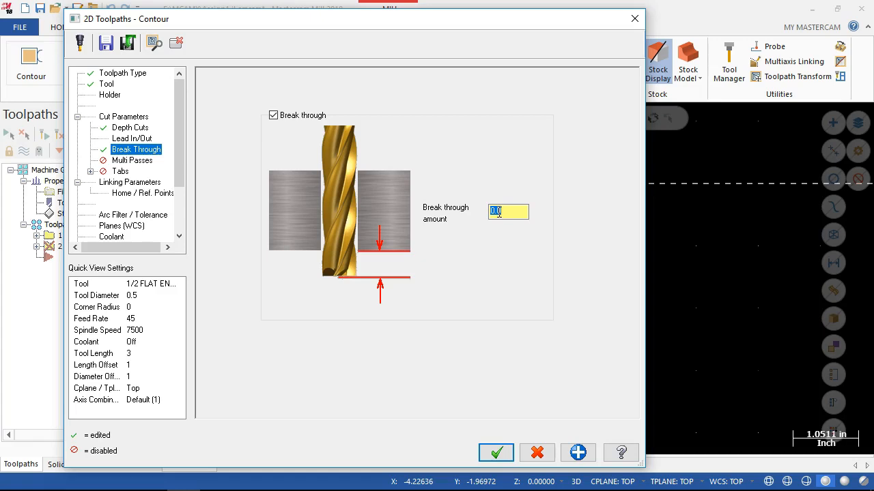
{"action": "type", "text": ".01"}
{"action": "key", "text": "Tab"}
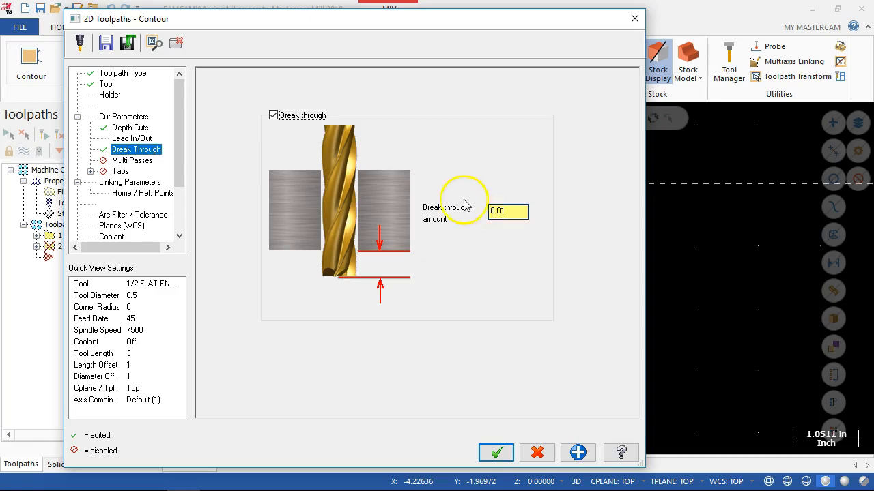
Set the contour's retract height to 1.0 absolute, and switch its feed plane and depth to absolute.
{"action": "left_click", "coordinate": [142, 168]}
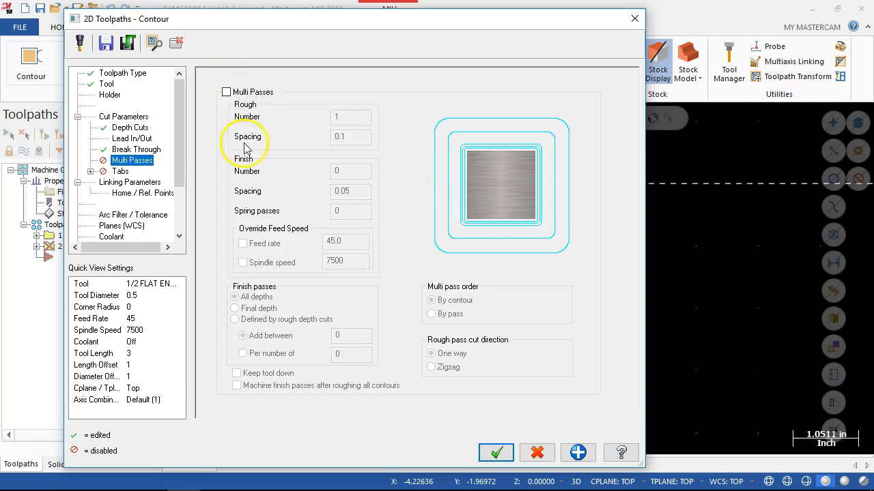
{"action": "left_click", "coordinate": [119, 171]}
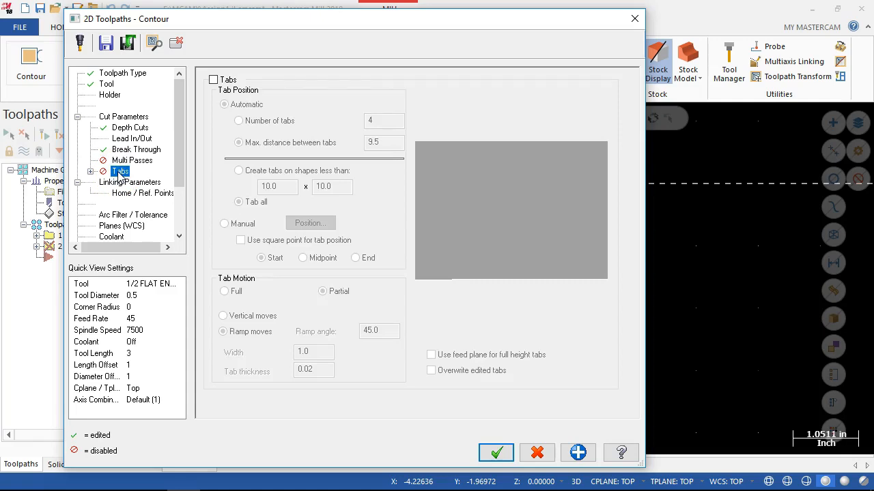
{"action": "left_click", "coordinate": [136, 183]}
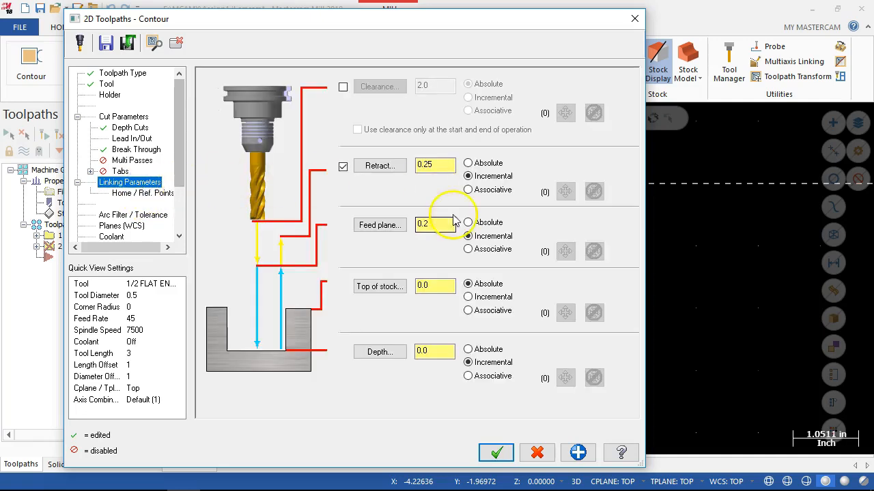
{"action": "double_click", "coordinate": [432, 165]}
{"action": "type", "text": "1"}
{"action": "left_click", "coordinate": [468, 163]}
{"action": "left_click", "coordinate": [467, 222]}
{"action": "left_click", "coordinate": [467, 349]}
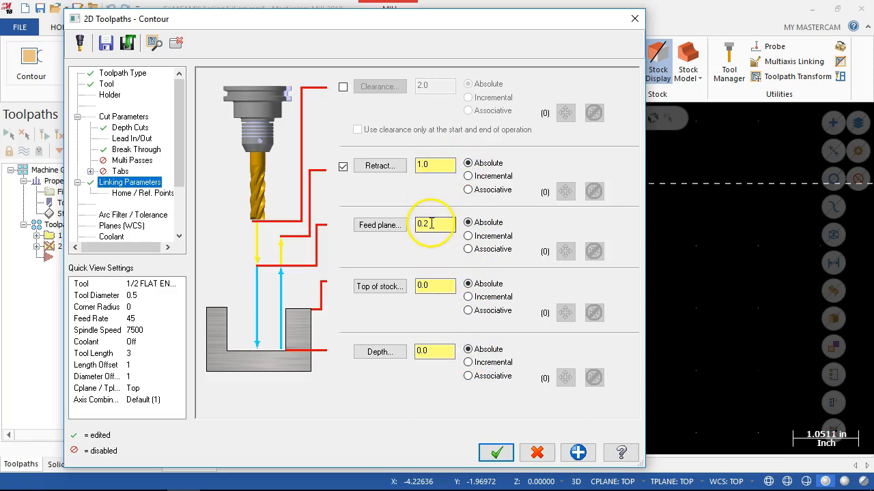
Set the contour operation's absolute depth to -1.0.
{"action": "double_click", "coordinate": [436, 351]}
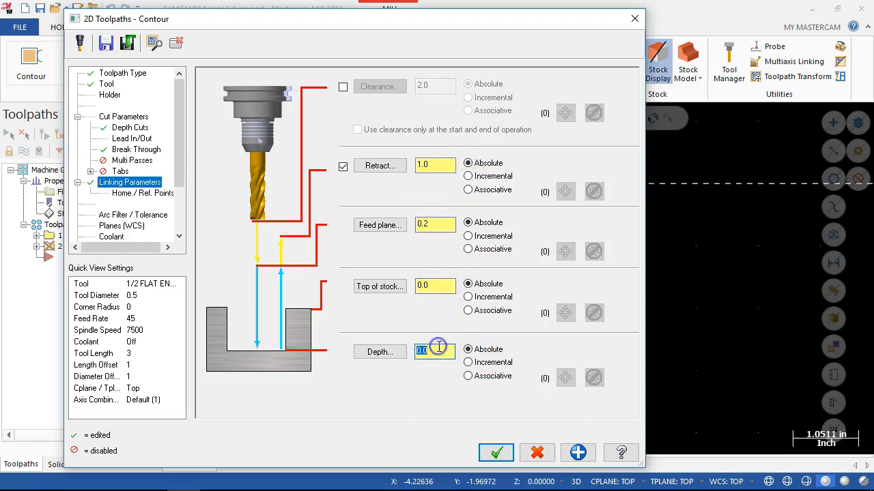
{"action": "key", "text": "BackSpace"}
{"action": "type", "text": "-1"}
{"action": "key", "text": "Return"}
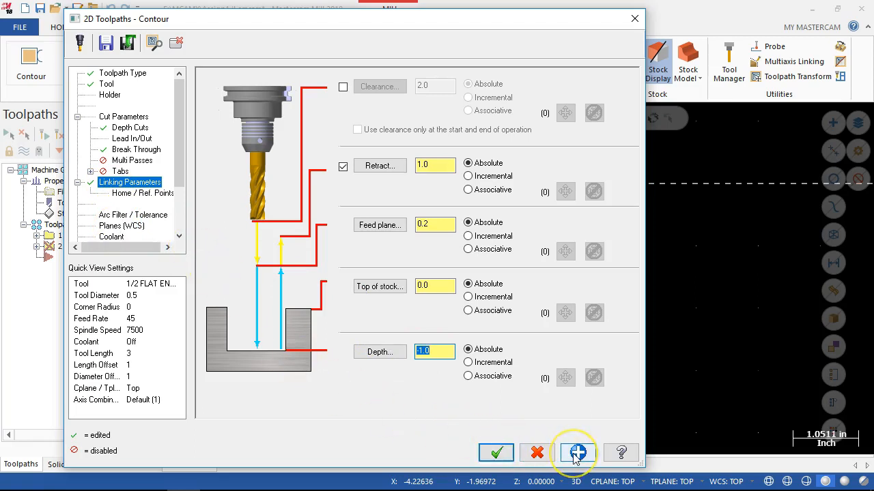
Set the stock to leave on walls to 0.005 and accept the contour operation to generate its toolpath.
{"action": "left_click", "coordinate": [123, 116]}
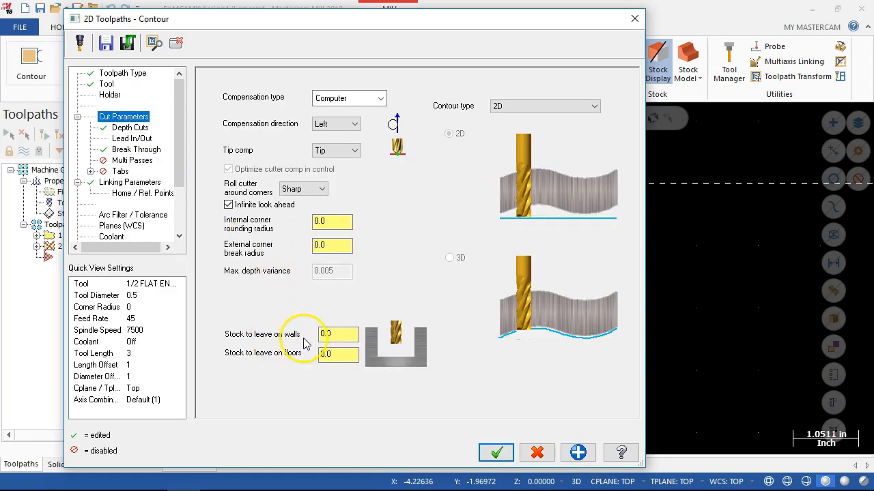
{"action": "double_click", "coordinate": [335, 333]}
{"action": "type", "text": ".005"}
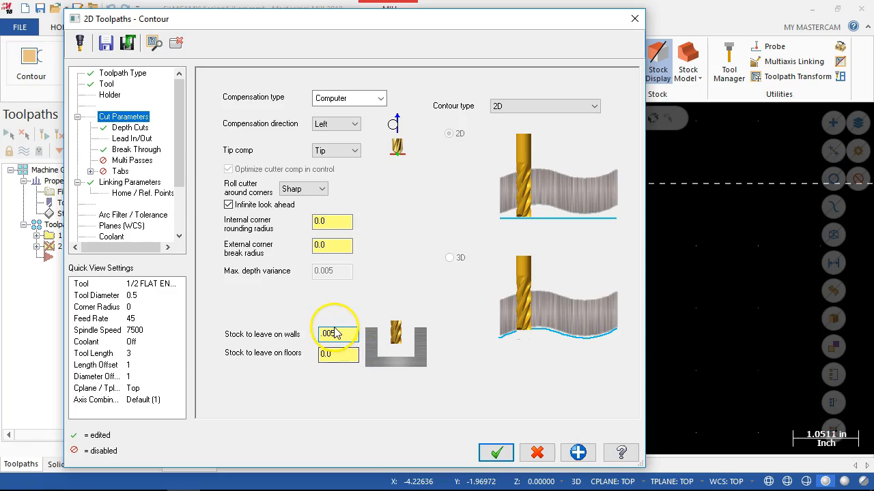
{"action": "left_click", "coordinate": [497, 453]}
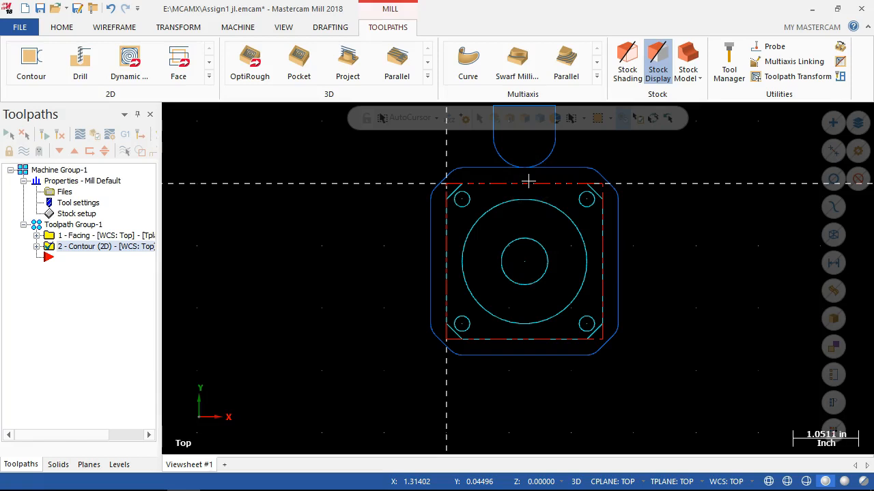
Copy the 2D contour operation and paste the duplicate at the end of Toolpath Group-1.
{"action": "right_click", "coordinate": [98, 249]}
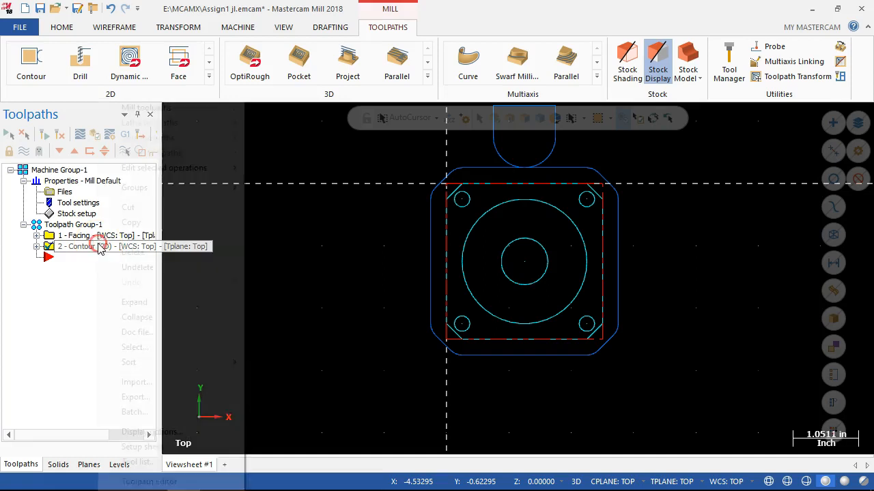
{"action": "left_click", "coordinate": [146, 222]}
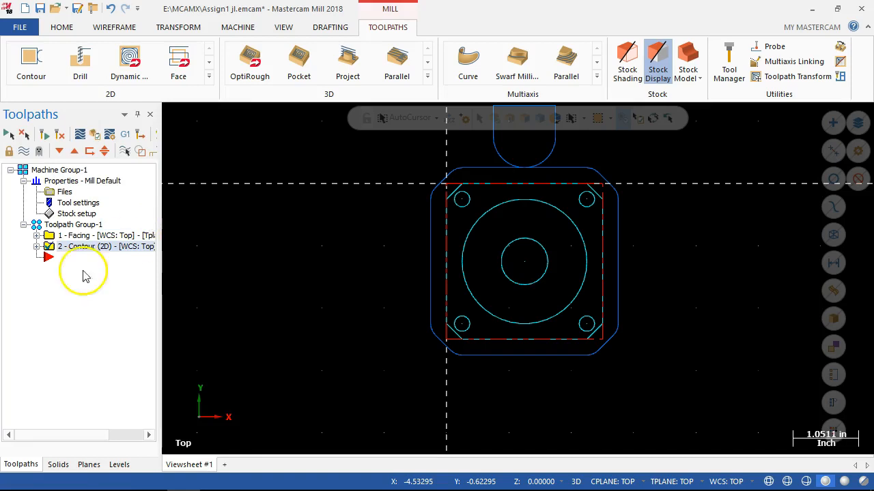
{"action": "right_click", "coordinate": [59, 259]}
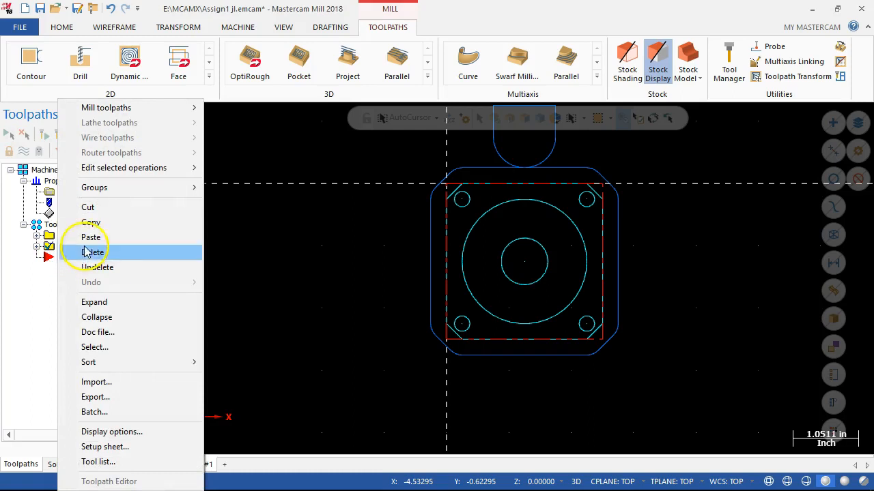
{"action": "left_click", "coordinate": [86, 241]}
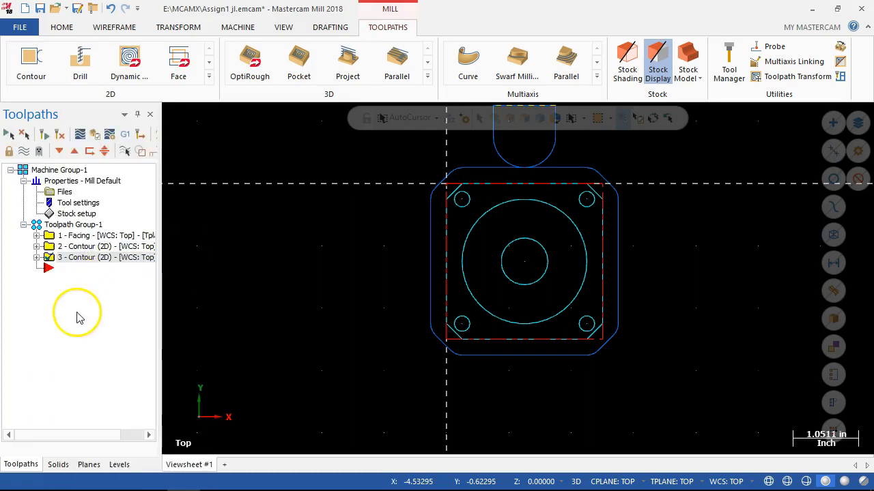
Open the parameters of the duplicated contour operation and disable its depth cuts.
{"action": "left_click", "coordinate": [37, 257]}
{"action": "left_click", "coordinate": [79, 269]}
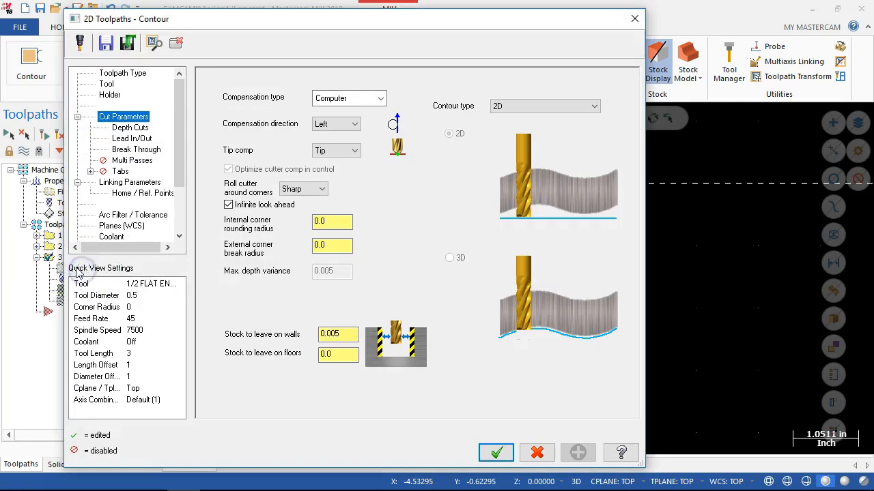
{"action": "left_click", "coordinate": [130, 128]}
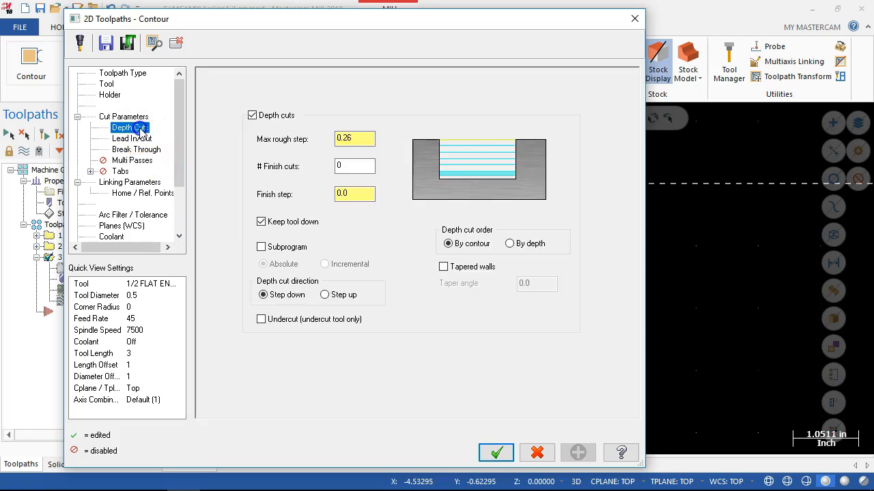
{"action": "left_click", "coordinate": [252, 116]}
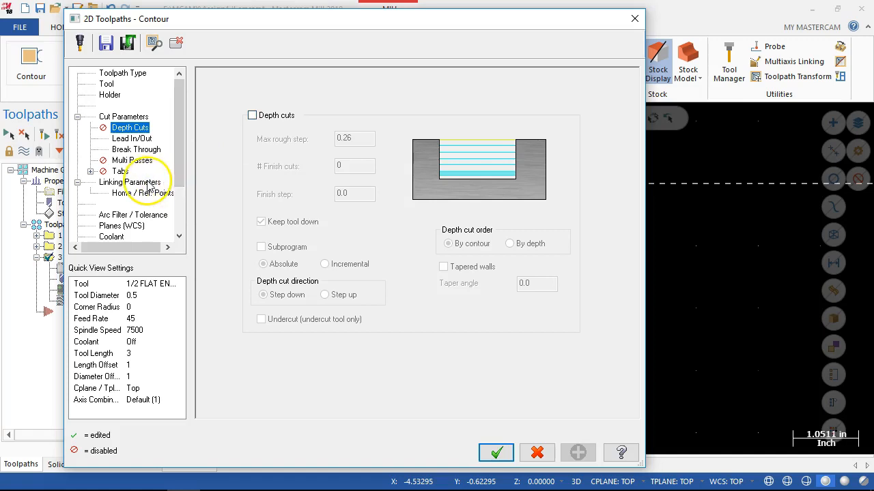
Set the stock to leave on walls to 0 for the duplicated contour and accept the operation.
{"action": "left_click", "coordinate": [122, 117]}
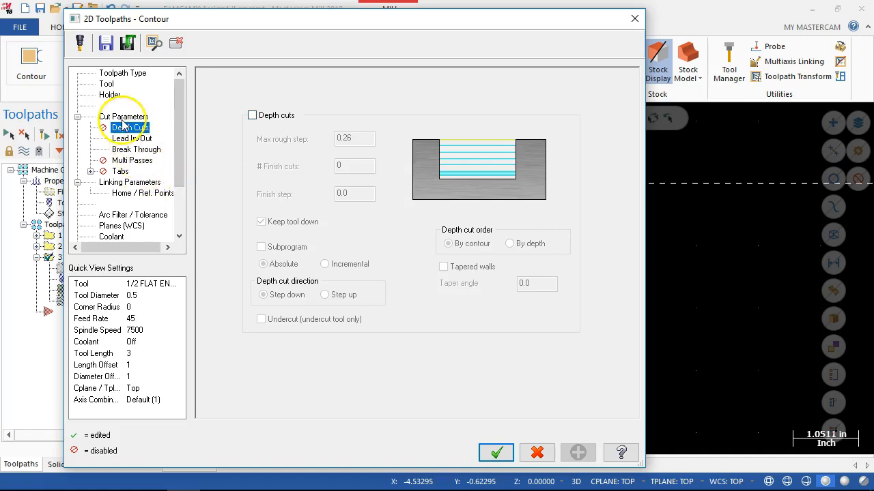
{"action": "left_click_drag", "start_coordinate": [346, 333], "coordinate": [291, 326]}
{"action": "type", "text": "0"}
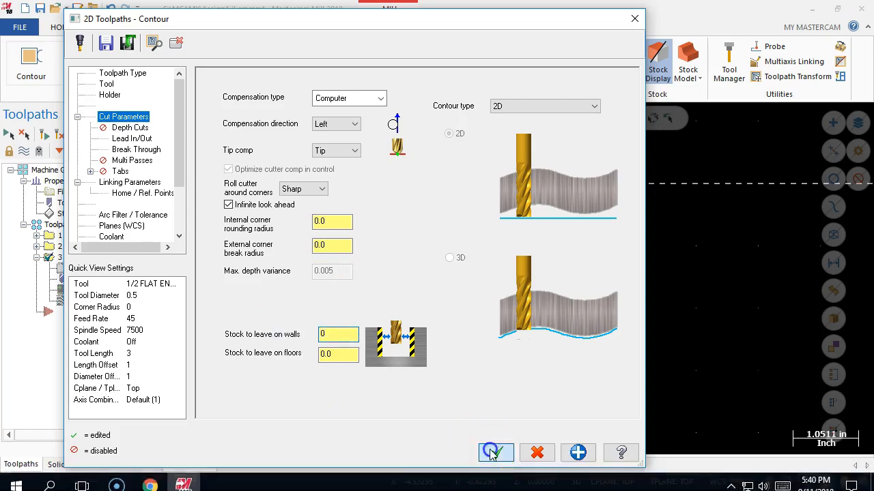
{"action": "left_click", "coordinate": [495, 452]}
Inspect the contour toolpaths around the part and regenerate the outdated toolpath of the duplicated contour.
{"action": "middle_click_drag", "start_coordinate": [483, 441], "coordinate": [446, 374]}
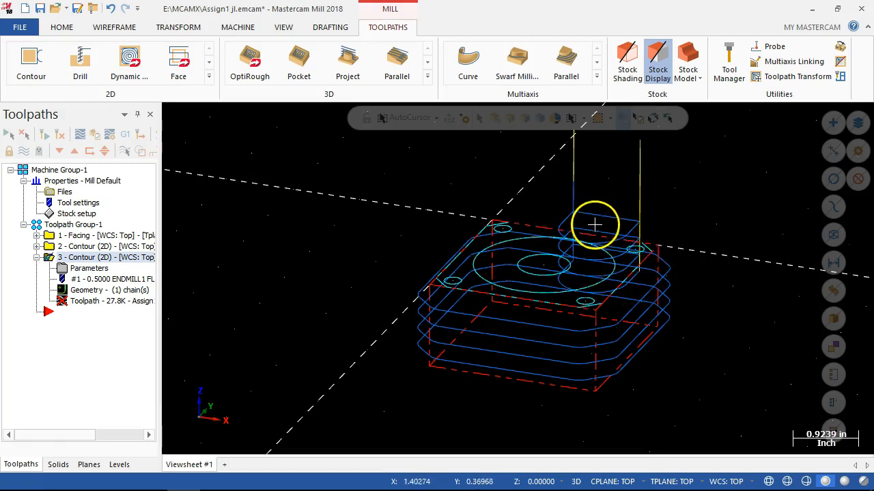
{"action": "middle_click_drag", "start_coordinate": [641, 253], "coordinate": [636, 253]}
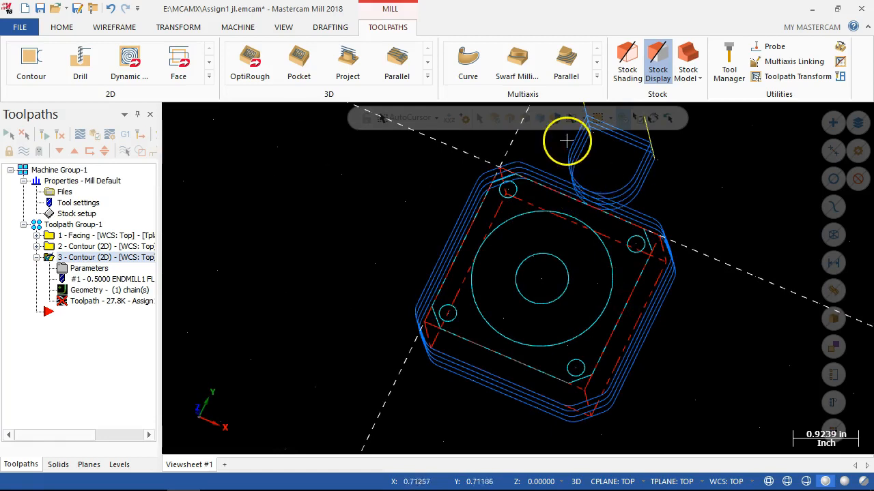
{"action": "mouse_move", "coordinate": [619, 244]}
{"action": "middle_mouse_down"}
{"action": "mouse_move", "coordinate": [634, 201]}
{"action": "mouse_move", "coordinate": [626, 193]}
{"action": "middle_mouse_up"}
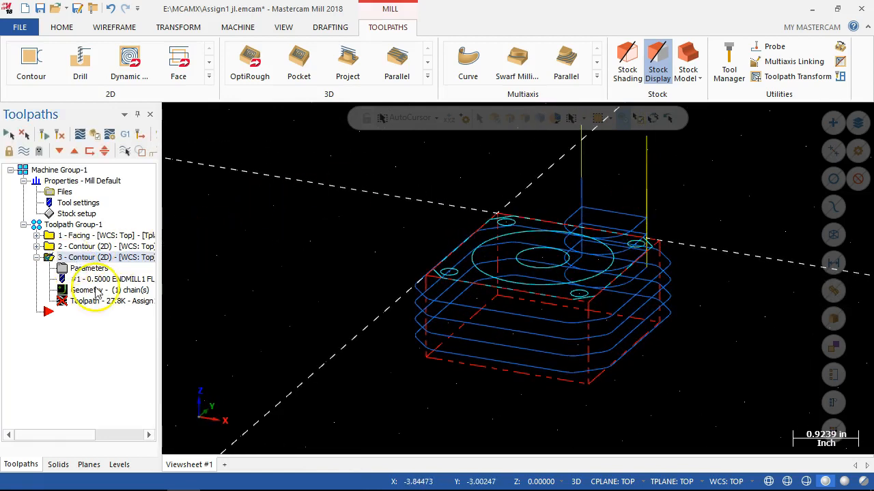
{"action": "left_click", "coordinate": [61, 134]}
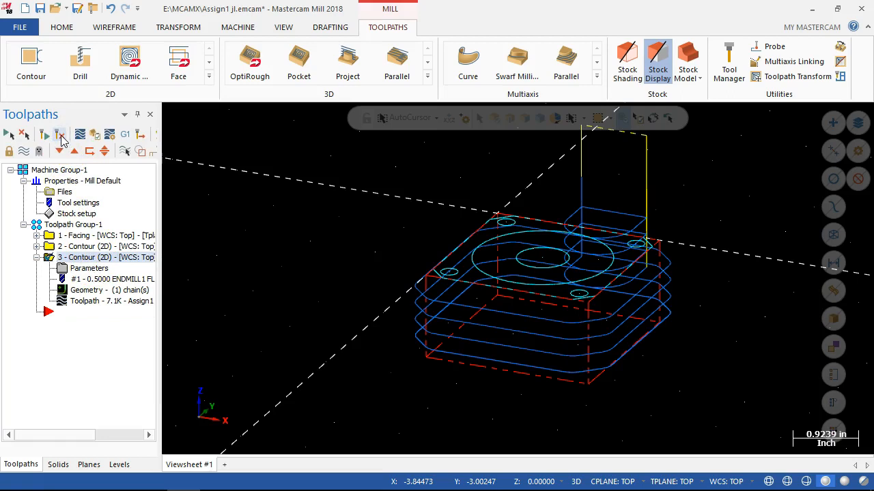
Select only the first 2D contour operation and hide its toolpath display.
{"action": "left_click", "coordinate": [80, 247]}
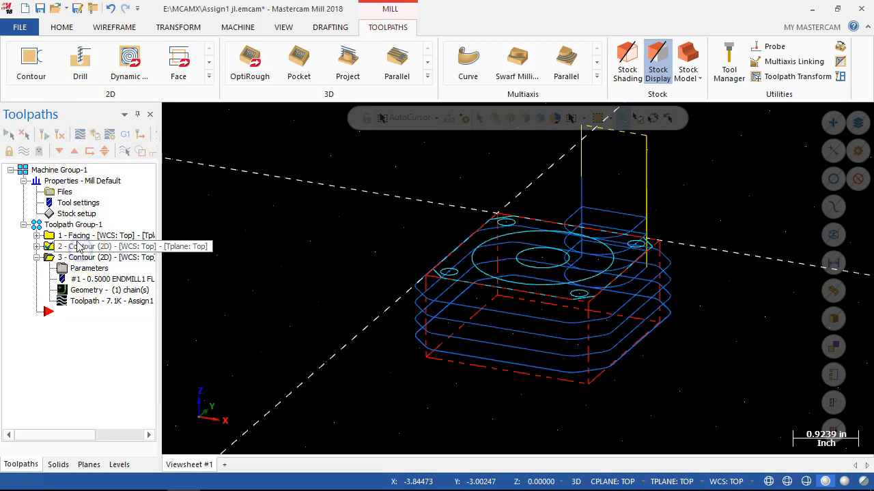
{"action": "left_click", "coordinate": [49, 250]}
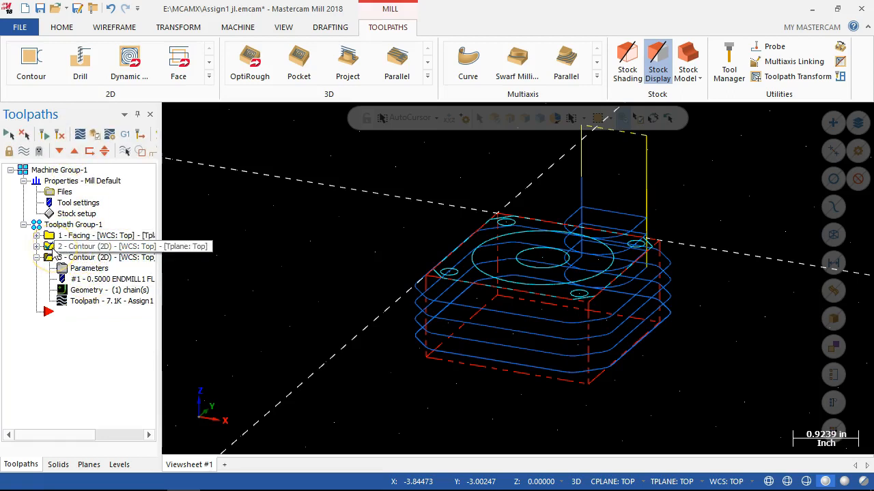
{"action": "left_click", "coordinate": [24, 152]}
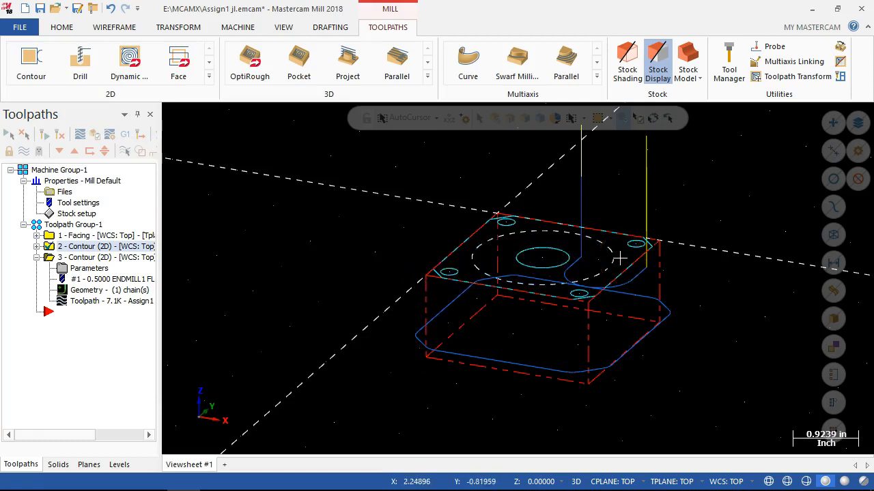
Set the graphics view to Top and hide the toolpath display of the duplicated contour operation.
{"action": "middle_click_drag", "start_coordinate": [326, 201], "coordinate": [314, 238]}
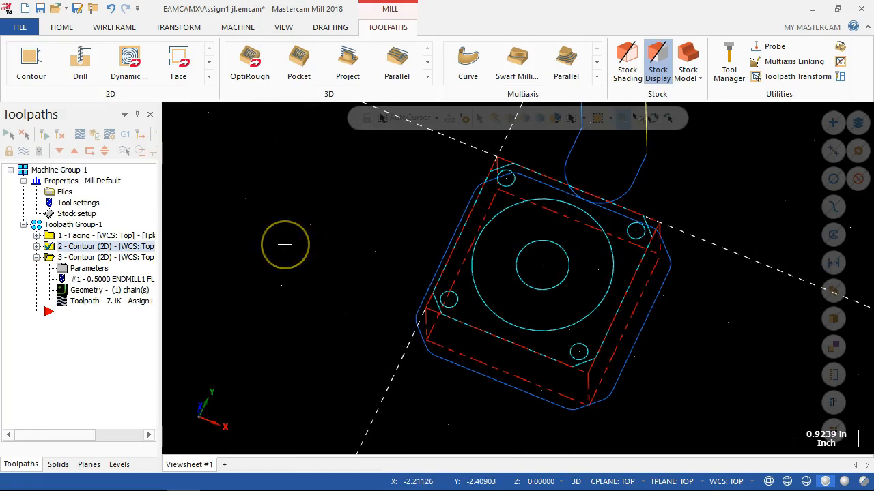
{"action": "key", "text": "alt+7"}
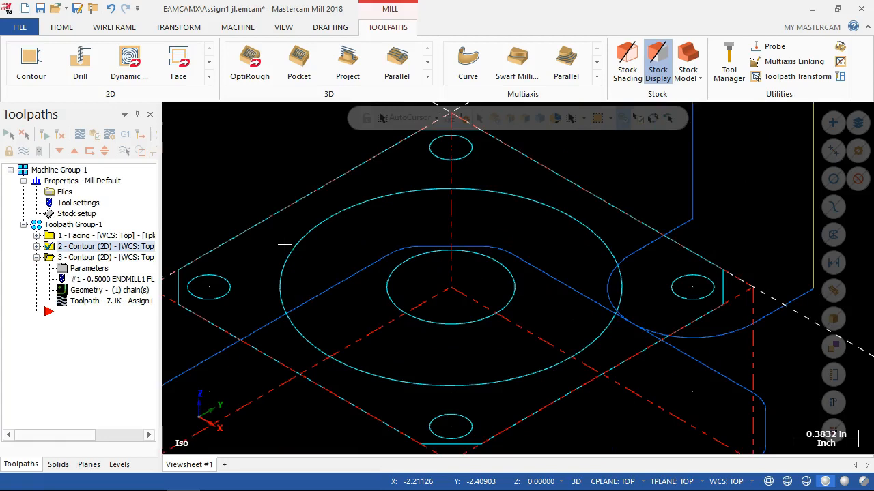
{"action": "key", "text": "alt+1"}
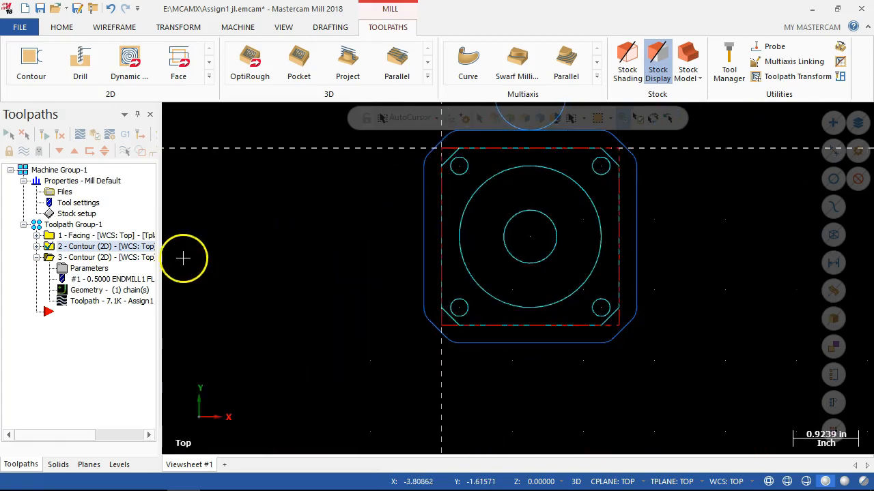
{"action": "left_click", "coordinate": [118, 258]}
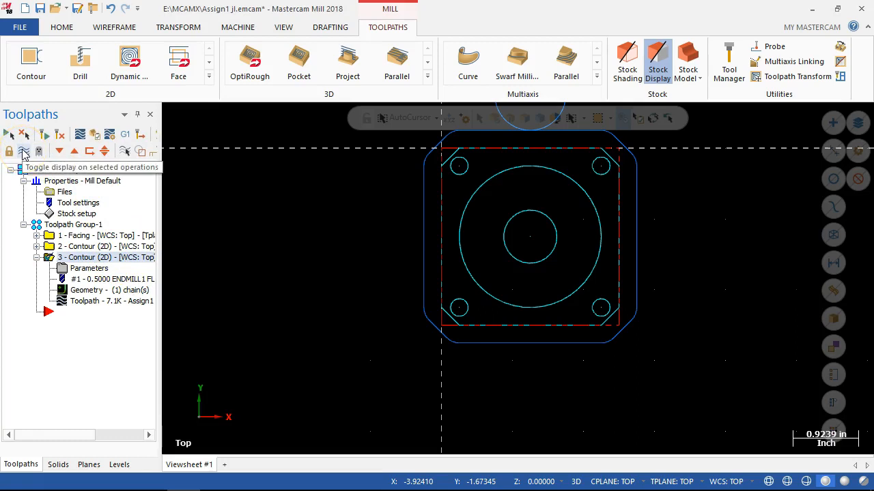
{"action": "left_click", "coordinate": [25, 155]}
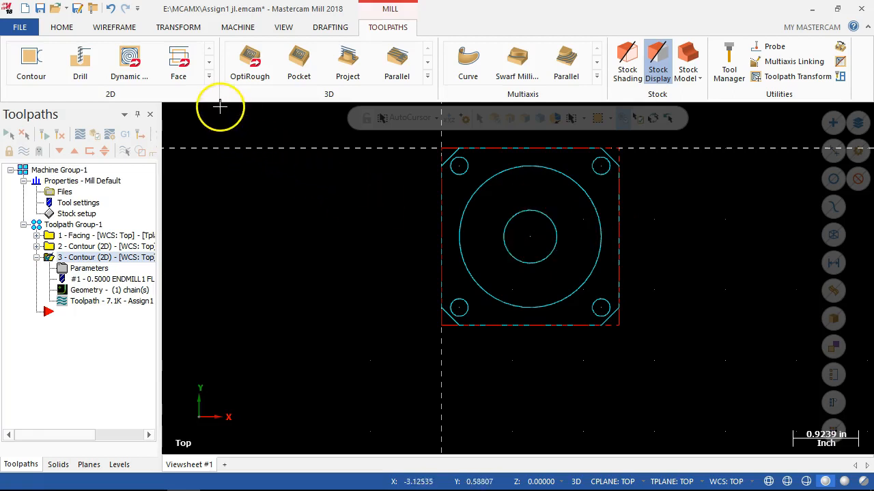
{"action": "right_click", "coordinate": [52, 314]}
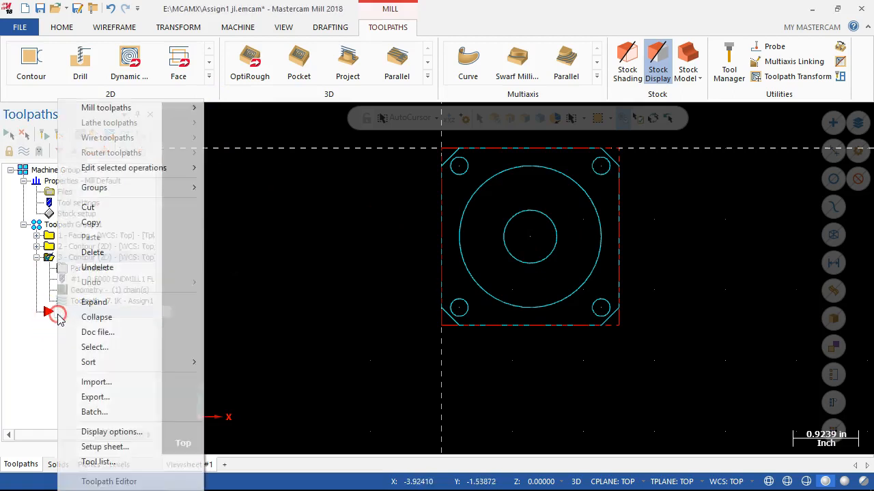
{"action": "mouse_move", "coordinate": [111, 107]}
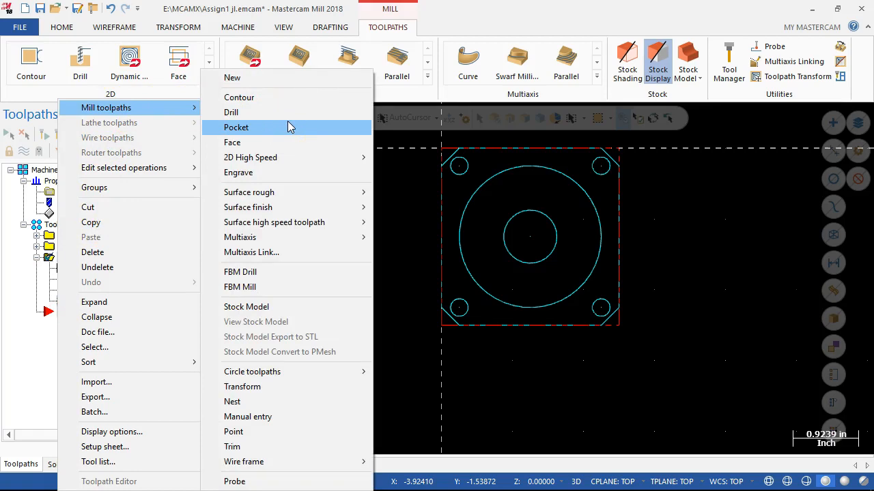
{"action": "left_click", "coordinate": [307, 164]}
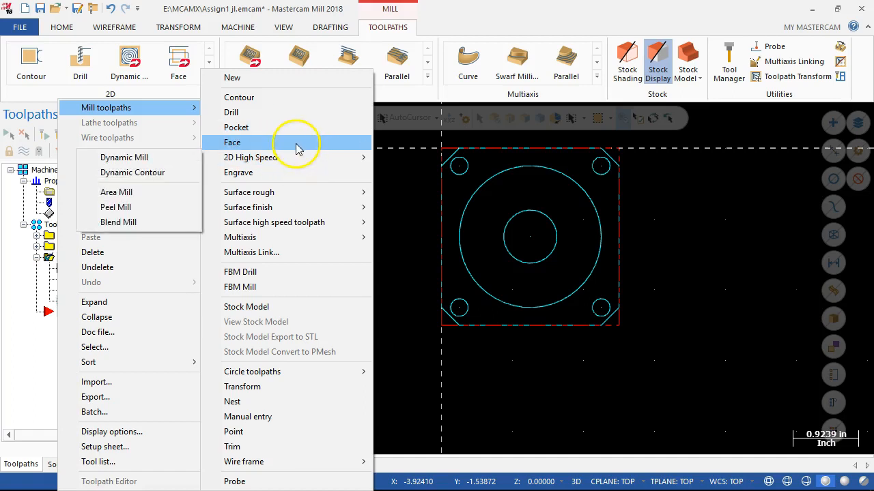
{"action": "left_click", "coordinate": [293, 136]}
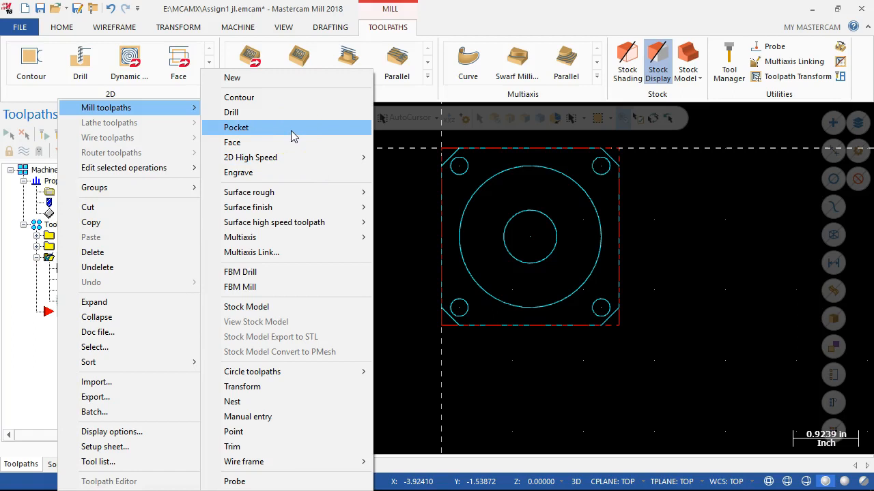
{"action": "left_click", "coordinate": [462, 8]}
Create a Helix Bore toolpath using the centre point of the part's inner circle.
{"action": "left_click", "coordinate": [206, 77]}
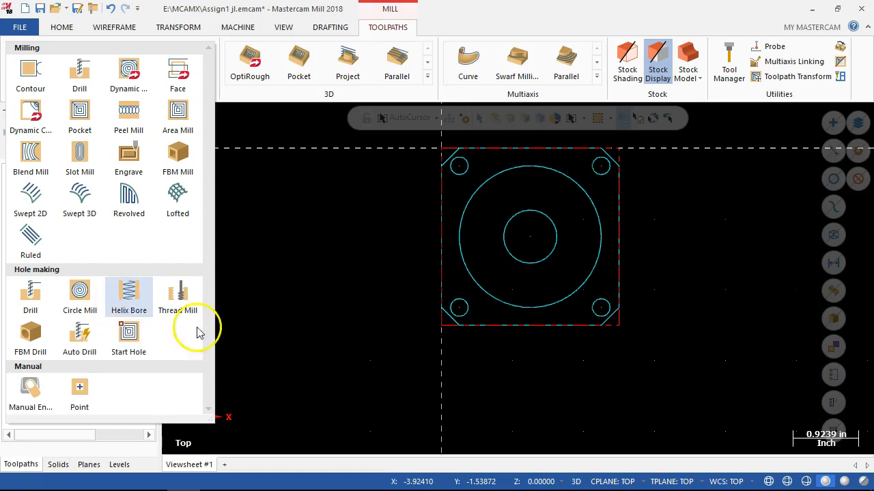
{"action": "left_click", "coordinate": [124, 302]}
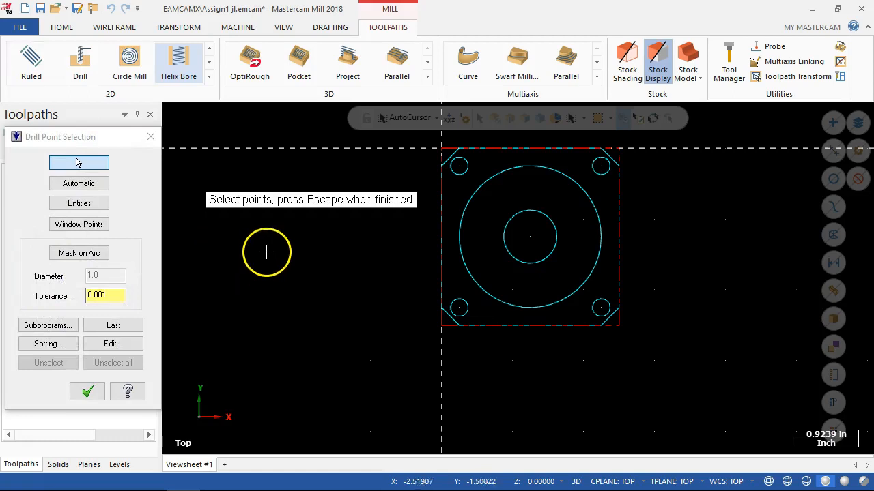
{"action": "left_click", "coordinate": [529, 241]}
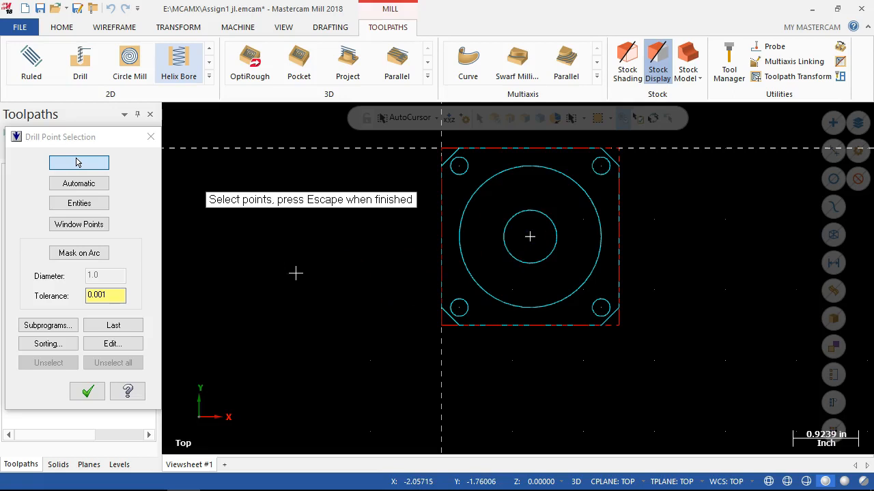
{"action": "left_click", "coordinate": [77, 162]}
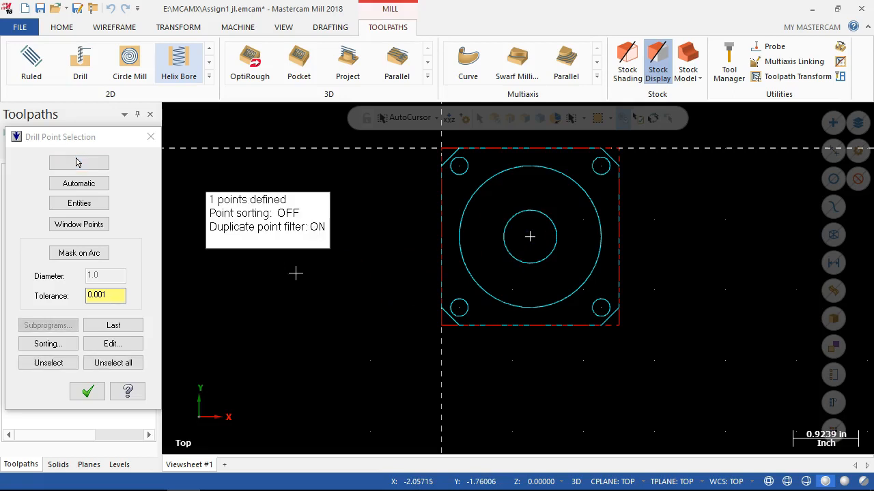
{"action": "left_click", "coordinate": [87, 392]}
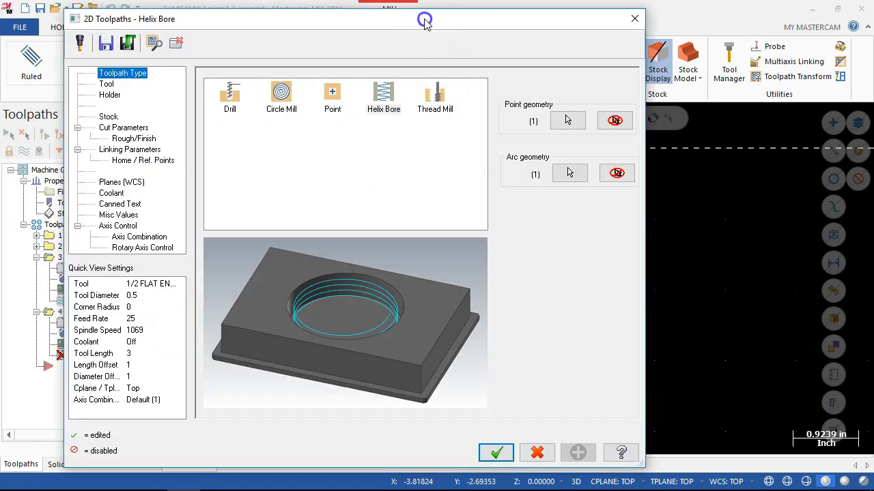
Enable stock use from Stock Setup for the helix bore's feed position and accept changing the affected linking parameters to incremental.
{"action": "left_click_drag", "start_coordinate": [444, 21], "coordinate": [453, 2]}
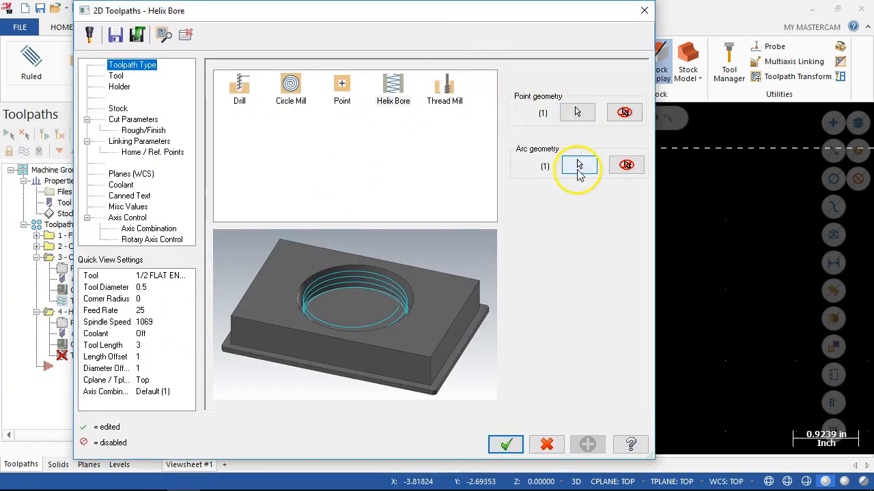
{"action": "left_click", "coordinate": [116, 76]}
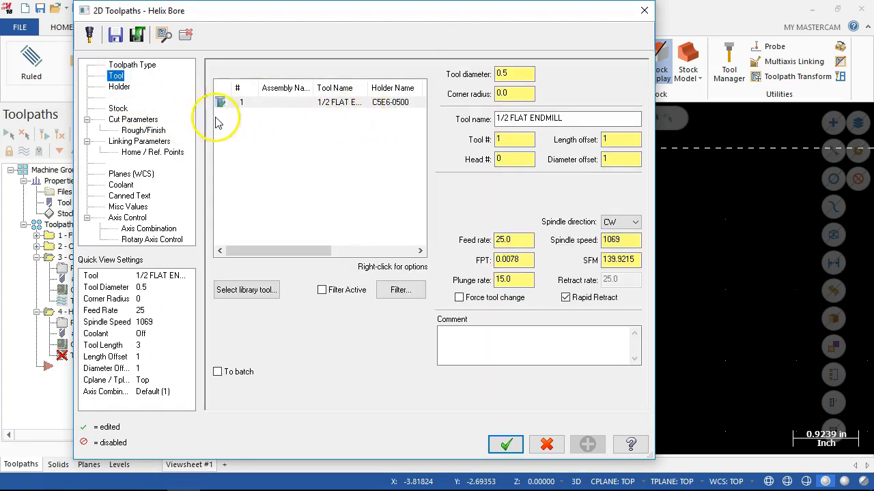
{"action": "left_click", "coordinate": [117, 109]}
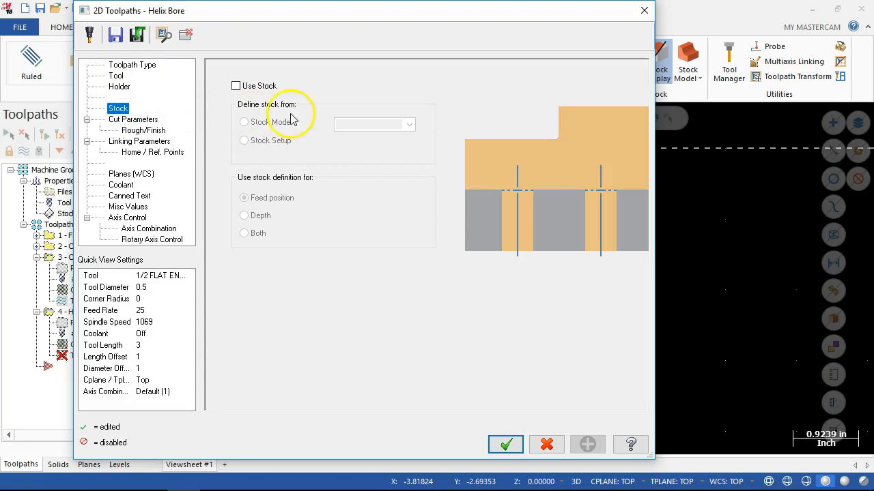
{"action": "left_click", "coordinate": [236, 86]}
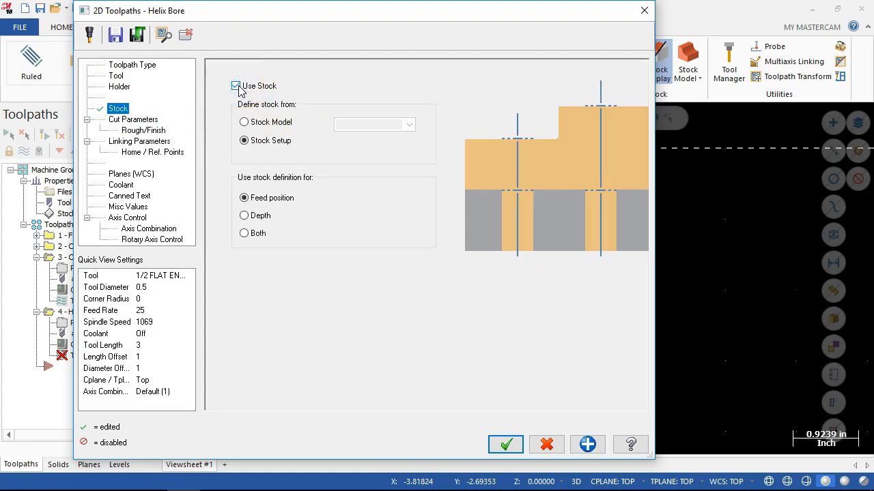
{"action": "left_click", "coordinate": [254, 125]}
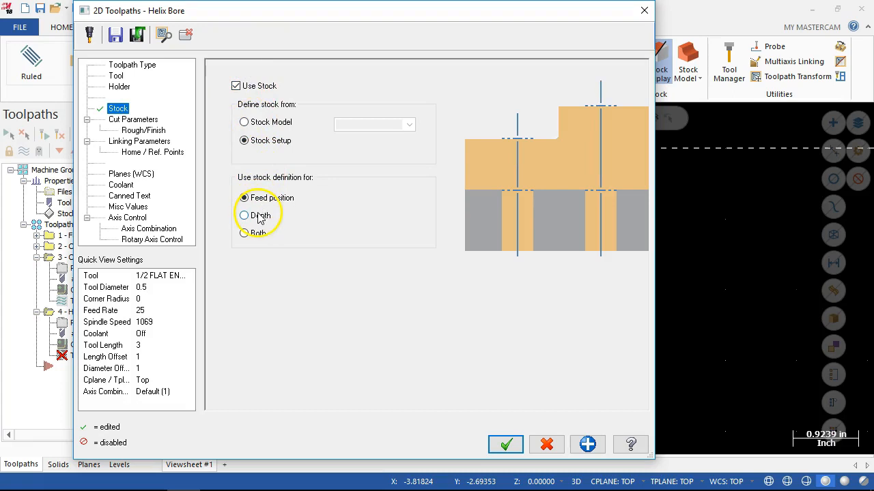
{"action": "left_click", "coordinate": [133, 120]}
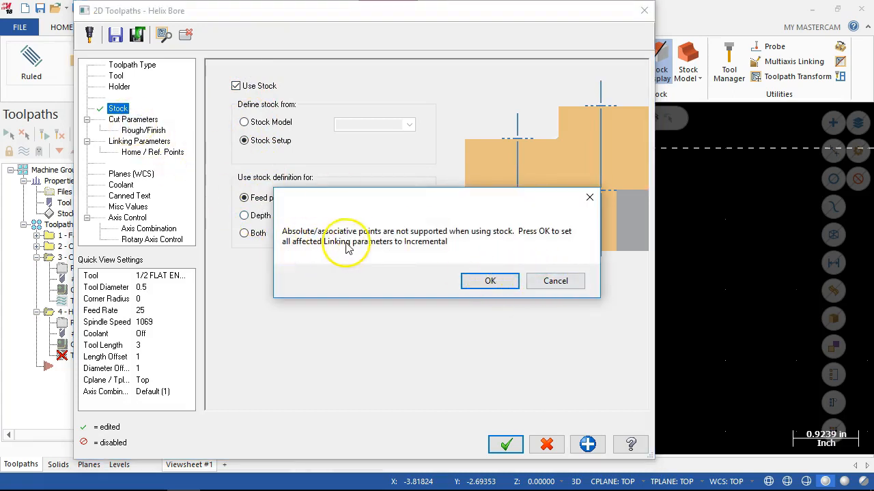
{"action": "left_click", "coordinate": [484, 280]}
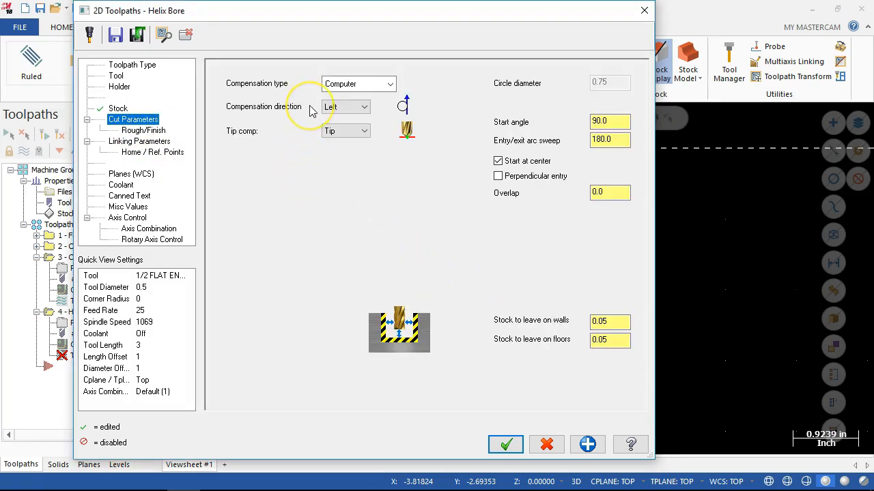
Set the helix bore's stock to leave to 0.005 on both walls and floors.
{"action": "left_click", "coordinate": [594, 321]}
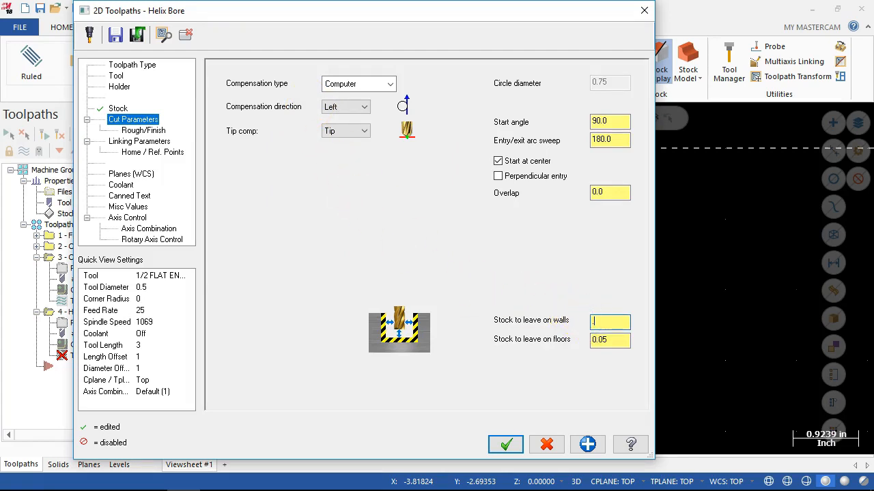
{"action": "type", "text": ".00"}
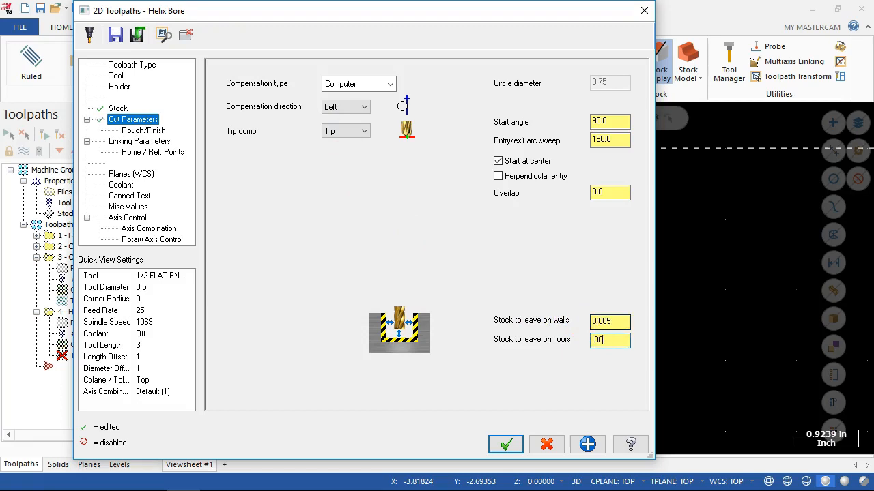
{"action": "type", "text": "5"}
{"action": "key", "text": "Tab"}
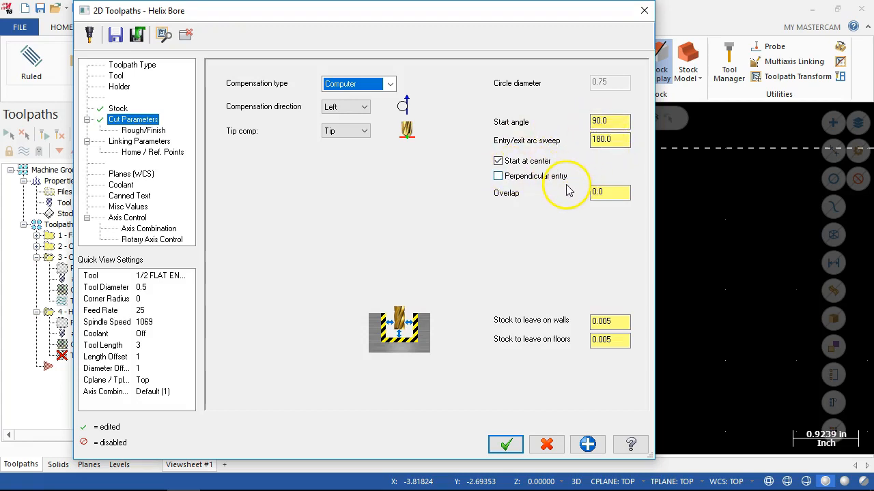
Check the helix bore's rough and finish settings and set its depth to absolute -1.0.
{"action": "left_click", "coordinate": [146, 131]}
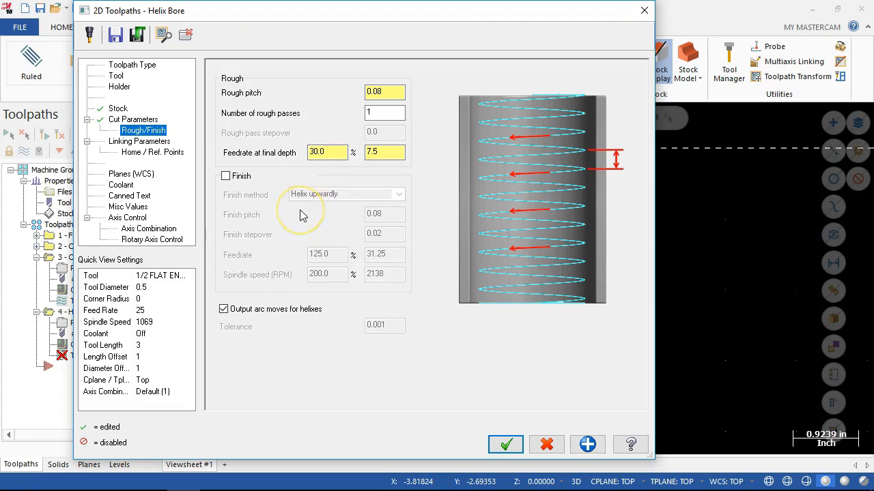
{"action": "left_click", "coordinate": [137, 142]}
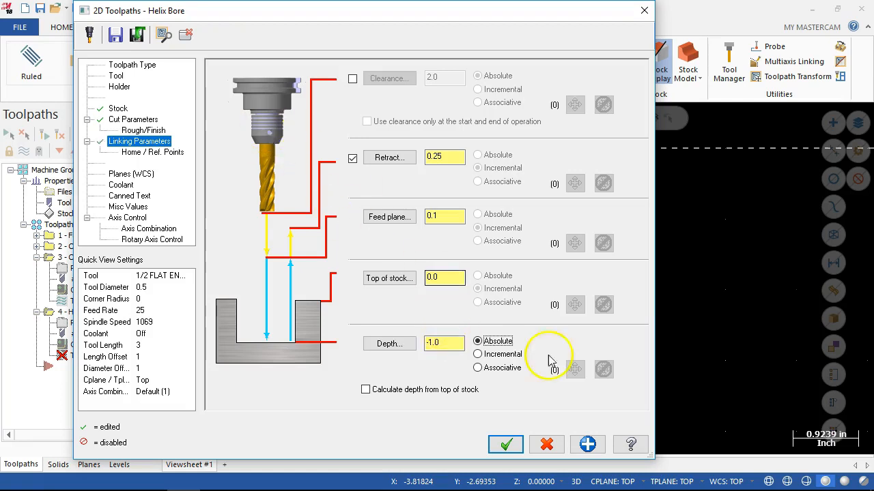
Review the helix bore's selected arc geometry, accept it and generate the helix bore toolpath.
{"action": "left_click", "coordinate": [134, 66]}
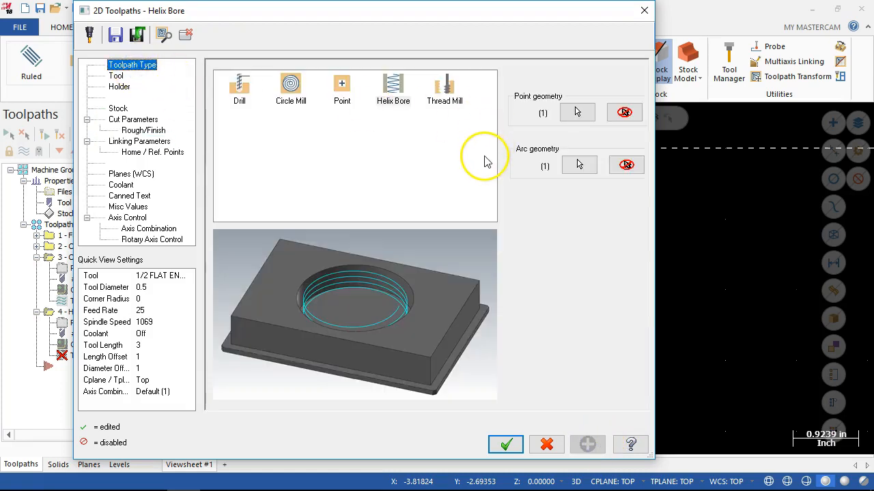
{"action": "left_click", "coordinate": [578, 165]}
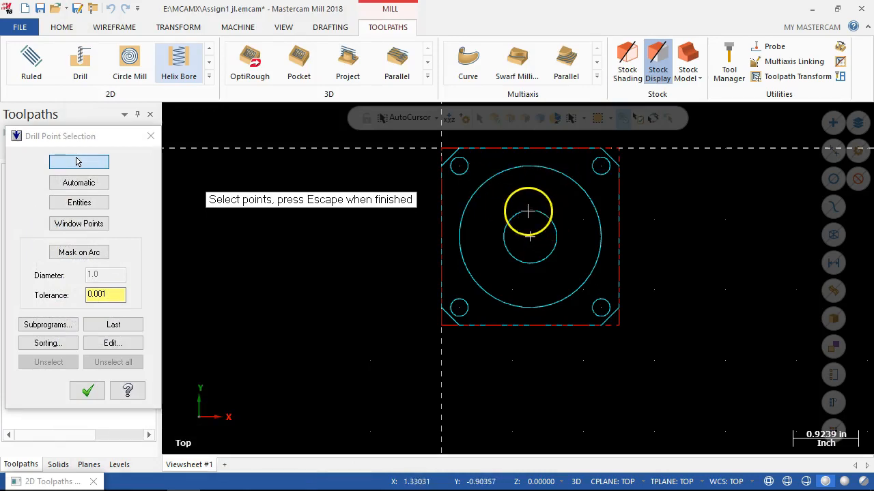
{"action": "left_click", "coordinate": [86, 391]}
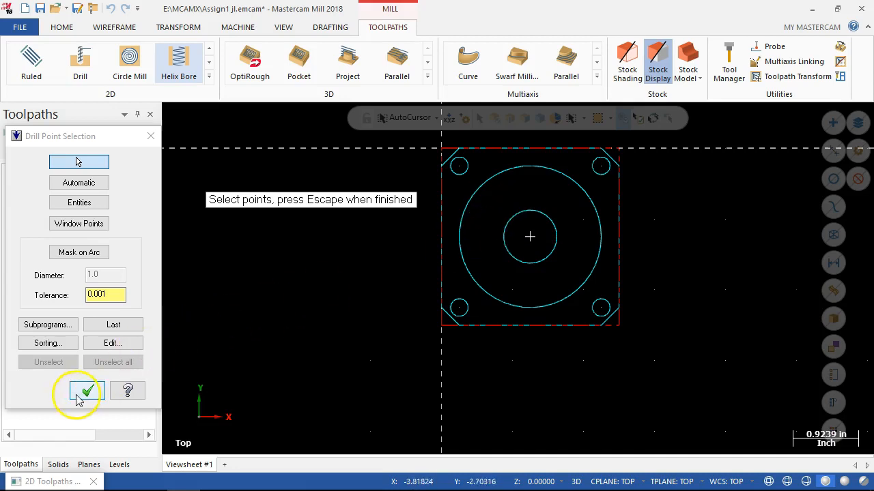
{"action": "left_click", "coordinate": [506, 444]}
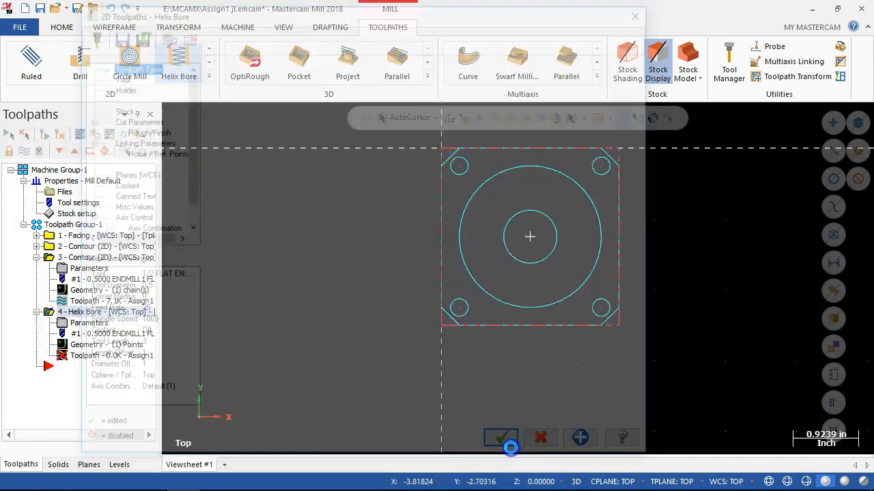
{"action": "middle_click_drag", "start_coordinate": [479, 349], "coordinate": [467, 335]}
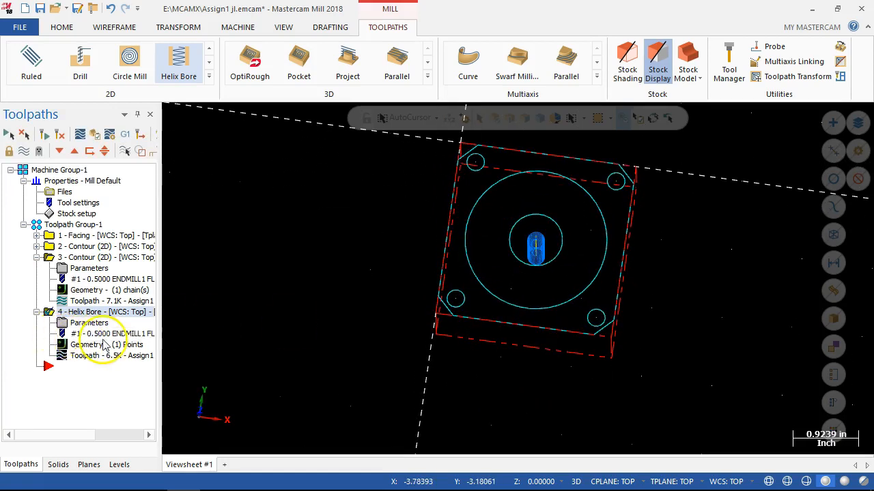
Reopen the helix bore's parameters and enable a finish pass with the Circle finish method.
{"action": "left_click", "coordinate": [36, 312]}
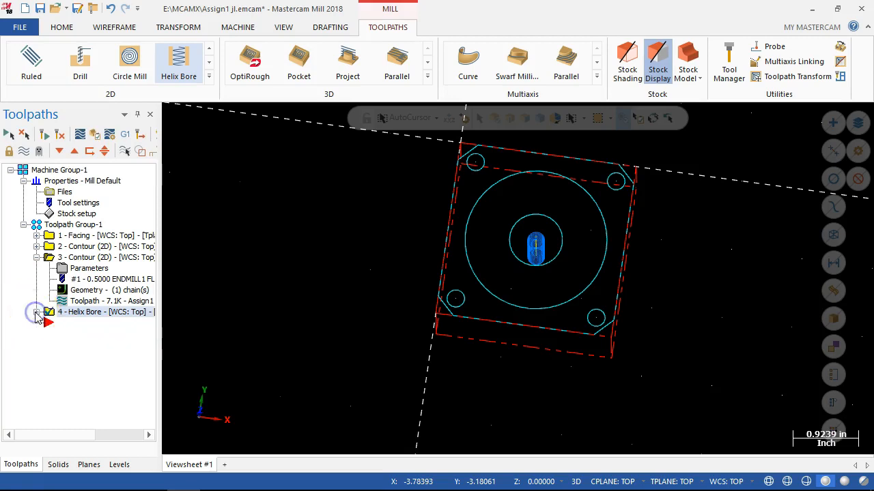
{"action": "left_click", "coordinate": [79, 262]}
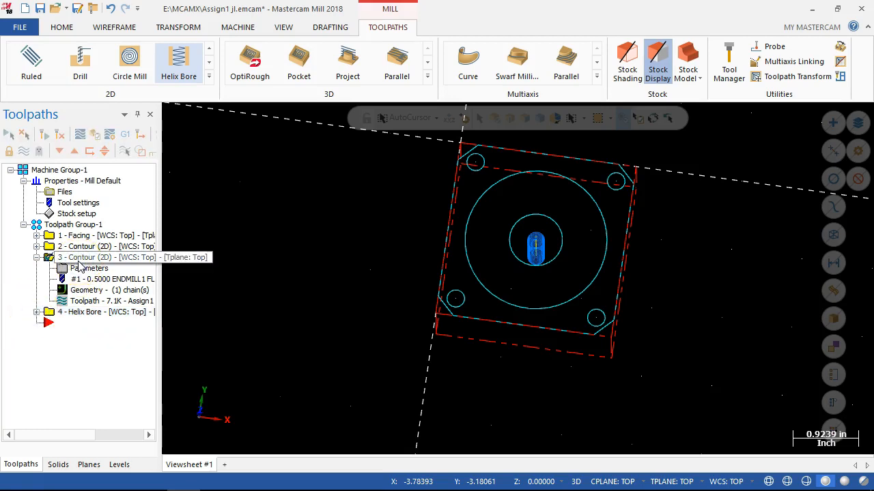
{"action": "left_click", "coordinate": [36, 312]}
{"action": "left_click", "coordinate": [68, 326]}
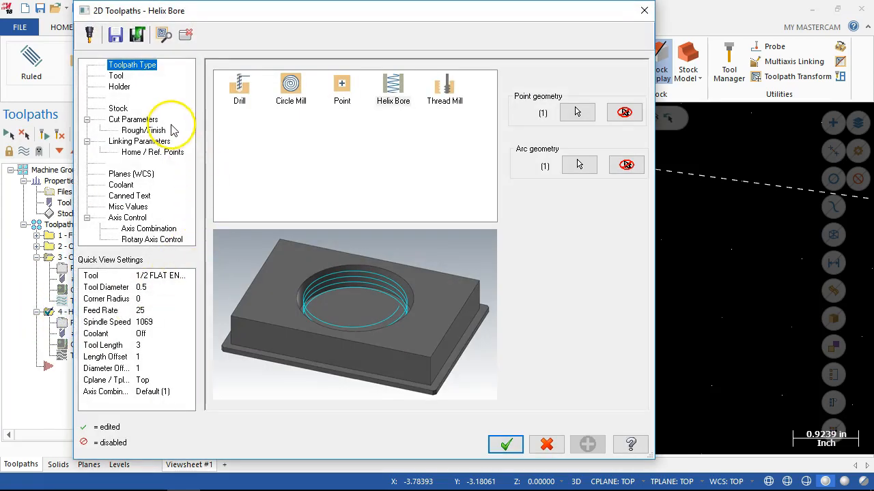
{"action": "left_click", "coordinate": [141, 131]}
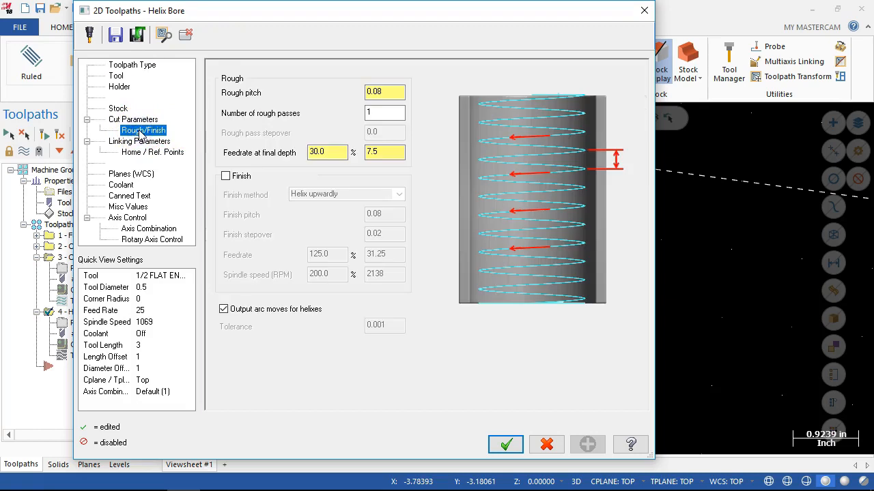
{"action": "left_click", "coordinate": [226, 176]}
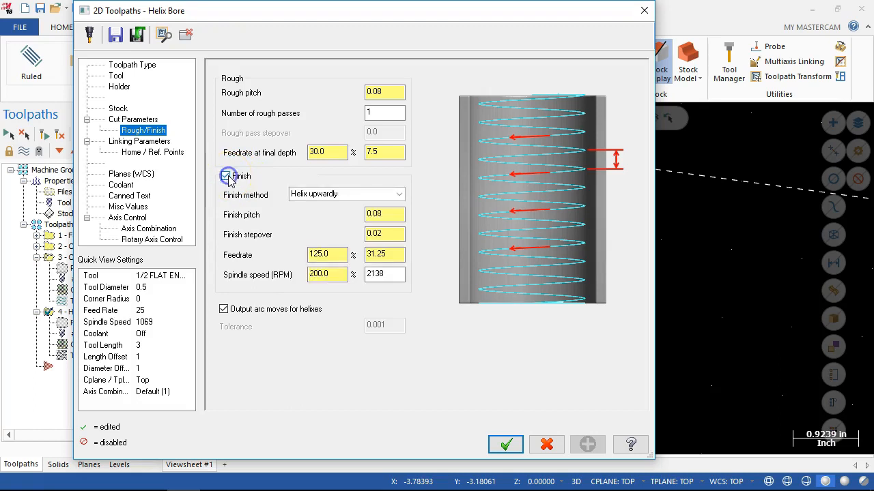
{"action": "left_click", "coordinate": [400, 196]}
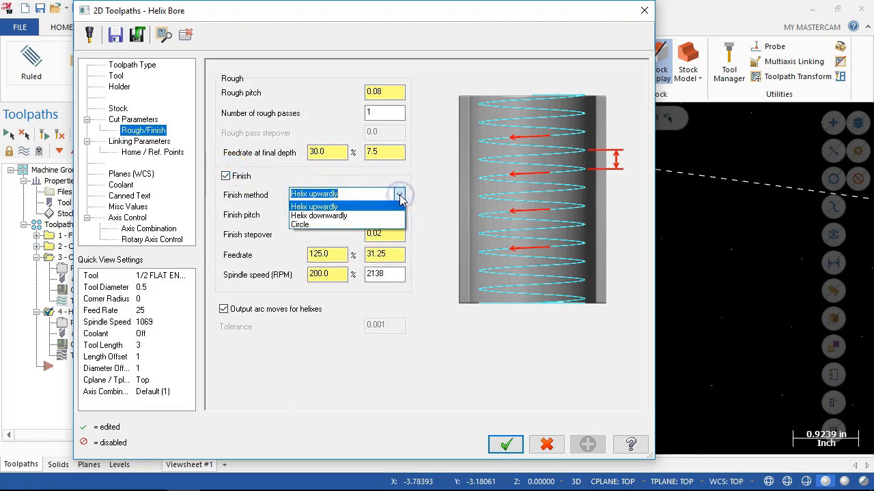
{"action": "left_click", "coordinate": [304, 224]}
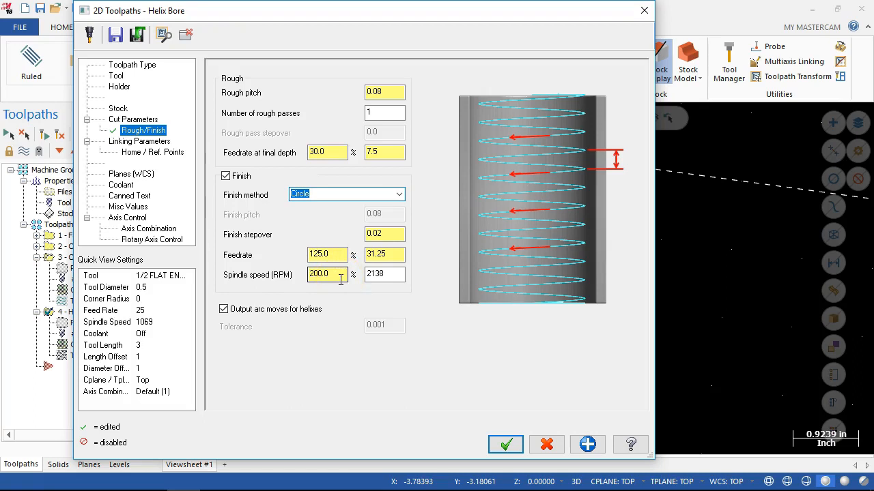
Set the helix bore tool's spindle speed to 7500 and feed rate to 30.
{"action": "left_click", "coordinate": [115, 76]}
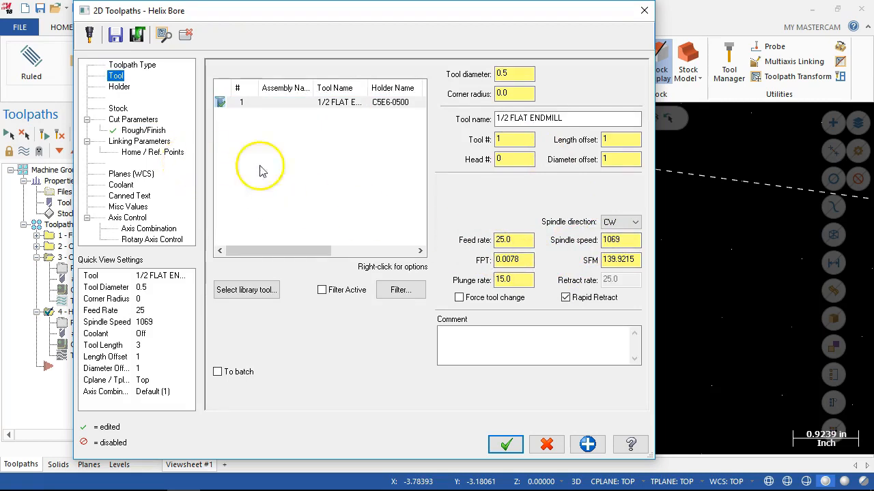
{"action": "double_click", "coordinate": [611, 239]}
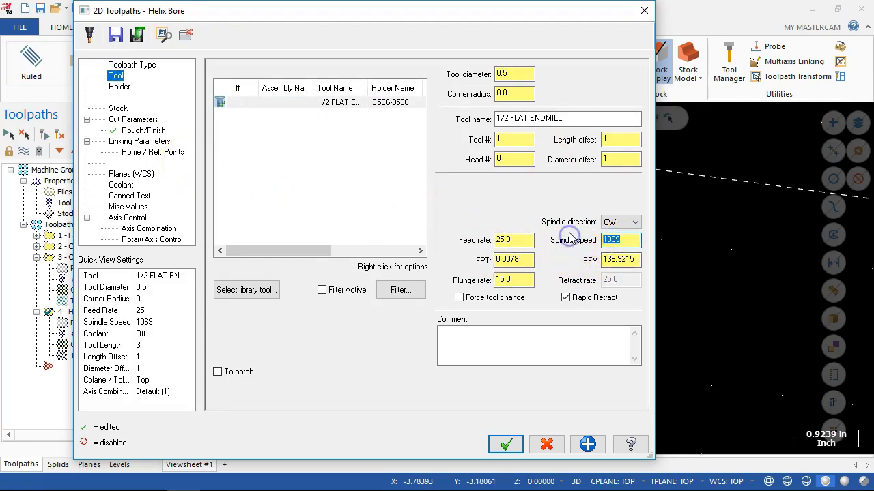
{"action": "double_click", "coordinate": [509, 237]}
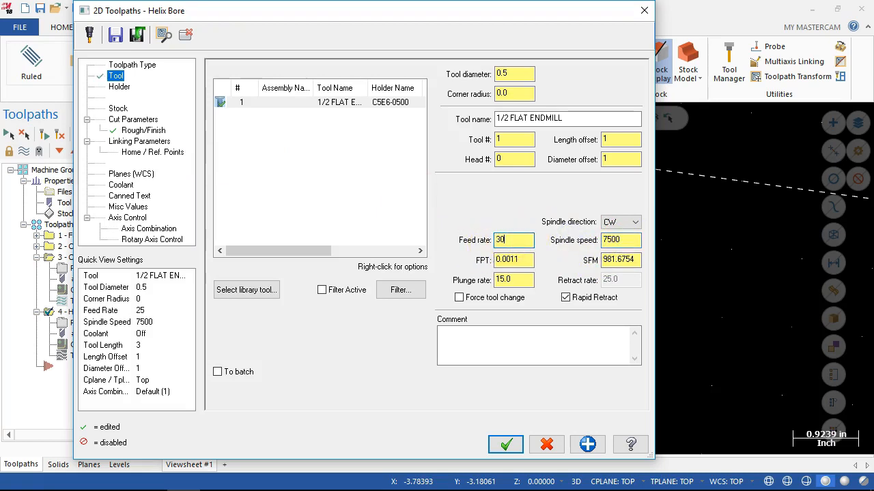
{"action": "left_click", "coordinate": [522, 240]}
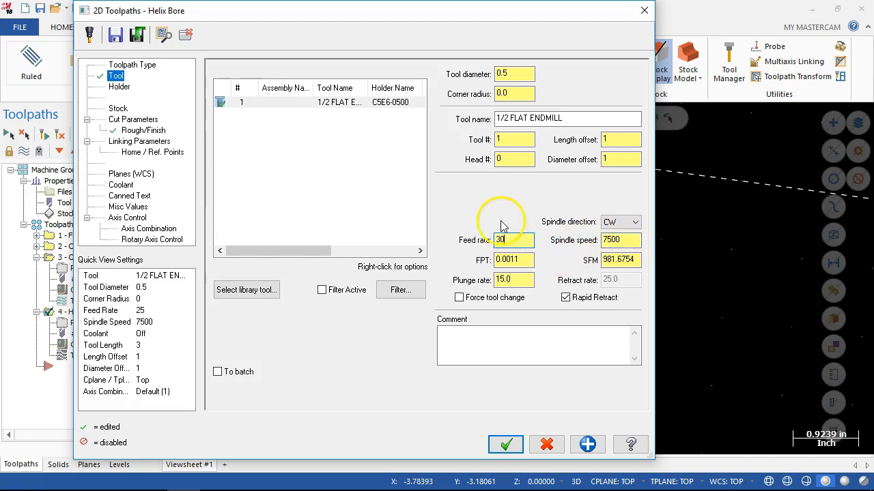
Set the helix bore's finish feedrate and finish spindle speed to 100% and regenerate the toolpath.
{"action": "left_click", "coordinate": [138, 142]}
{"action": "left_click", "coordinate": [137, 131]}
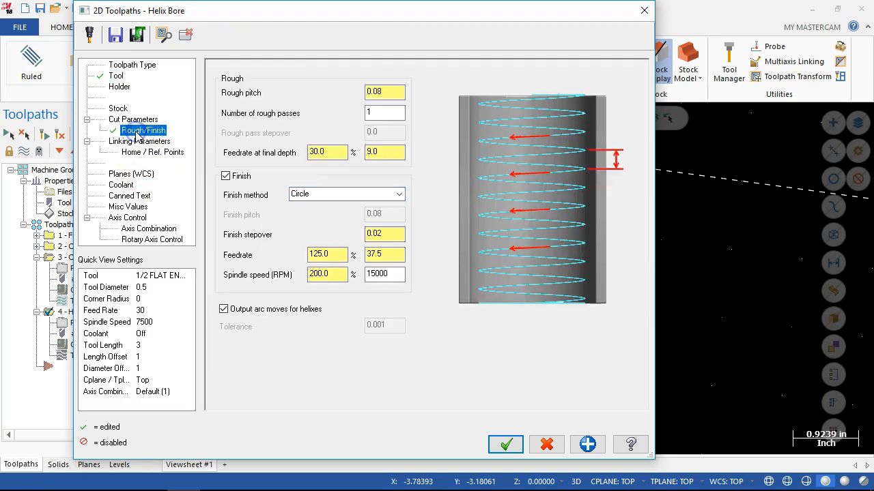
{"action": "left_click_drag", "start_coordinate": [335, 254], "coordinate": [233, 251]}
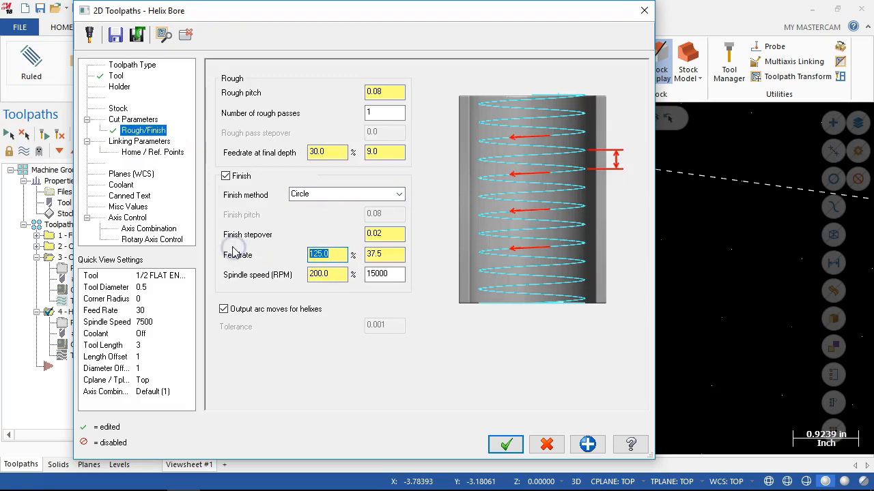
{"action": "double_click", "coordinate": [332, 271]}
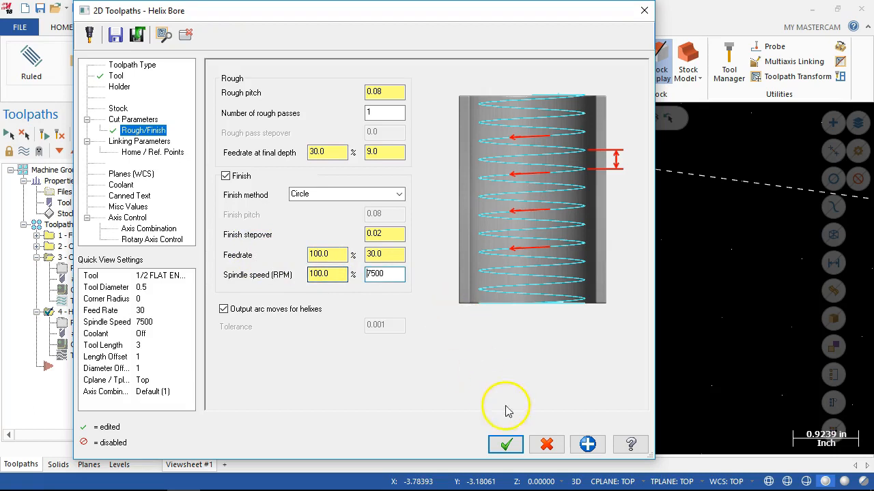
{"action": "left_click", "coordinate": [505, 445]}
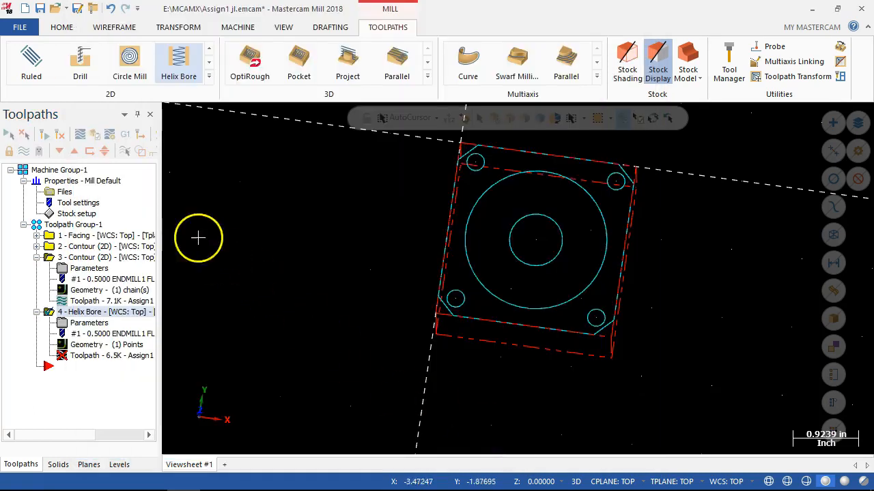
{"action": "left_click", "coordinate": [60, 135]}
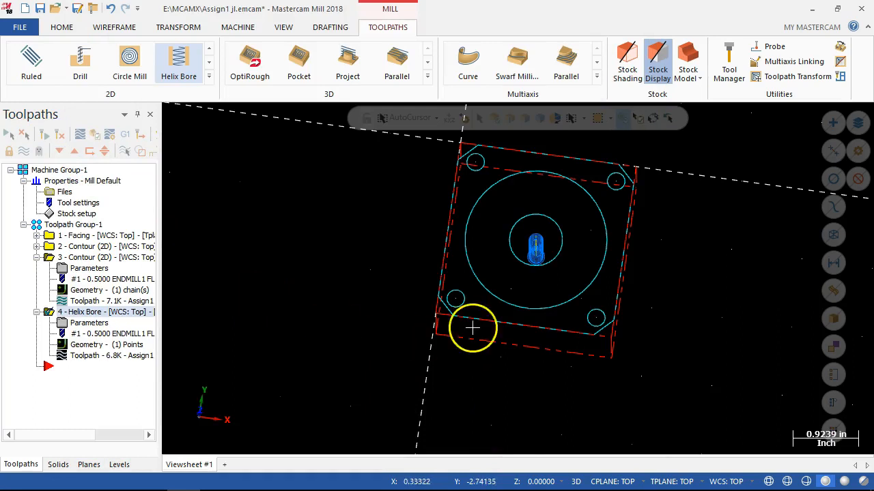
Examine the helix bore toolpath in the centre hole up close and in 3D, and collapse the expanded operations.
{"action": "scroll", "coordinate": [550, 263], "scroll_direction": "up", "scroll_amount": 3}
{"action": "scroll", "coordinate": [544, 251], "scroll_direction": "up", "scroll_amount": 5}
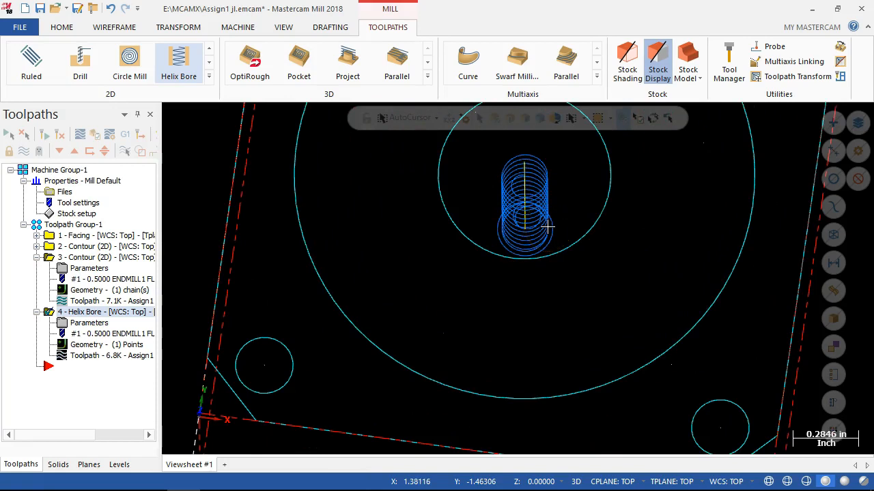
{"action": "scroll", "coordinate": [484, 247], "scroll_direction": "down", "scroll_amount": 3}
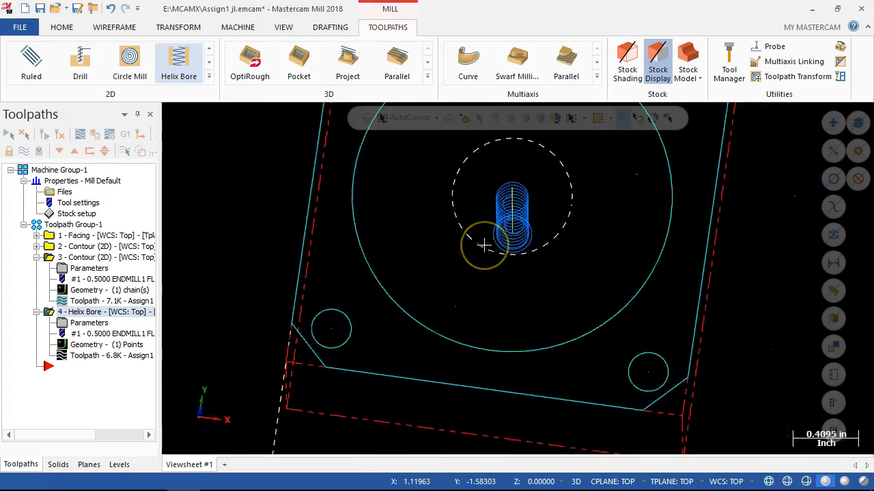
{"action": "left_click", "coordinate": [382, 220]}
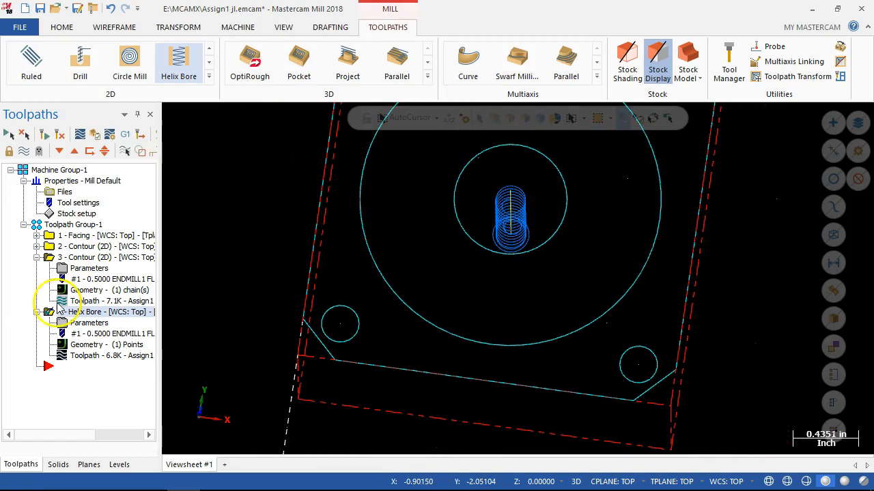
{"action": "left_click", "coordinate": [36, 257]}
{"action": "left_click", "coordinate": [36, 268]}
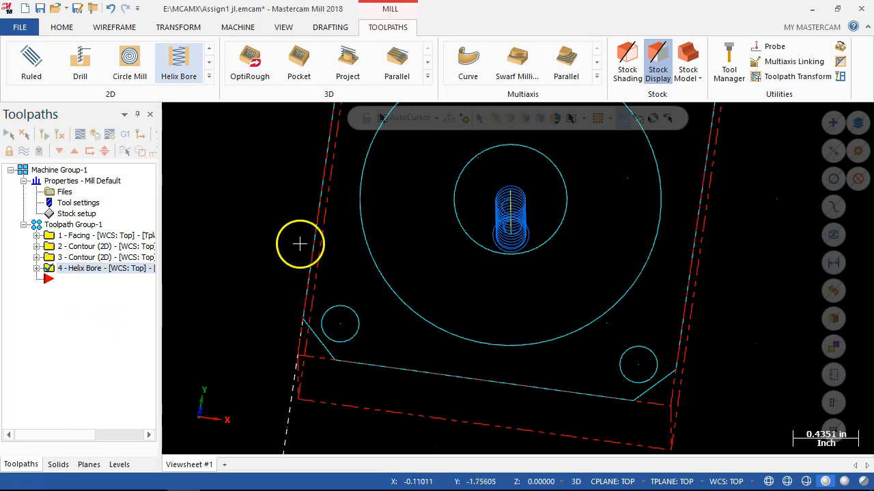
{"action": "scroll", "coordinate": [301, 241], "scroll_direction": "up", "scroll_amount": 2}
{"action": "scroll", "coordinate": [301, 241], "scroll_direction": "down", "scroll_amount": 5}
{"action": "middle_click_drag", "start_coordinate": [300, 238], "coordinate": [307, 239]}
{"action": "middle_click_drag", "start_coordinate": [312, 181], "coordinate": [258, 192]}
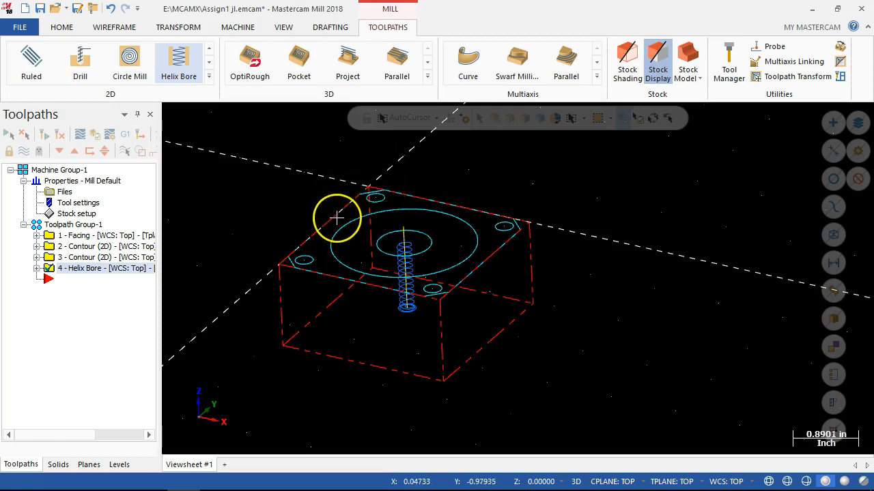
Return to the top view and create a Pocket toolpath using the part's large circle as the chain.
{"action": "key", "text": "alt+1"}
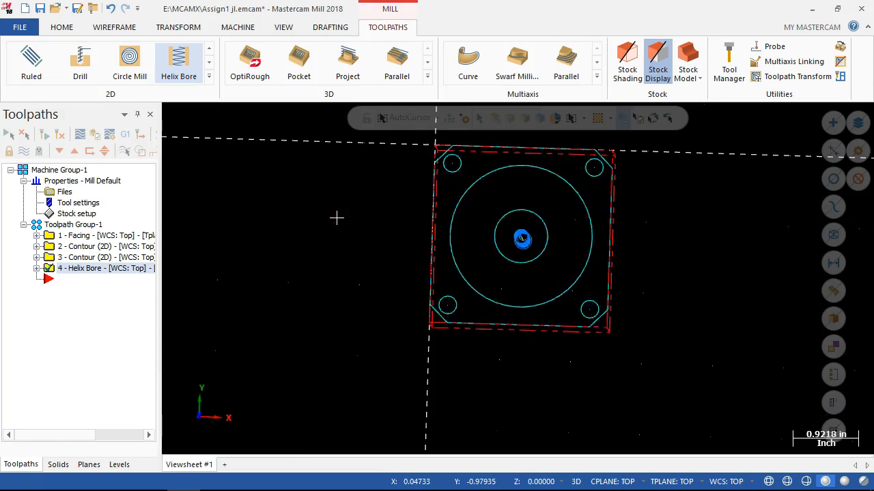
{"action": "right_click", "coordinate": [60, 287]}
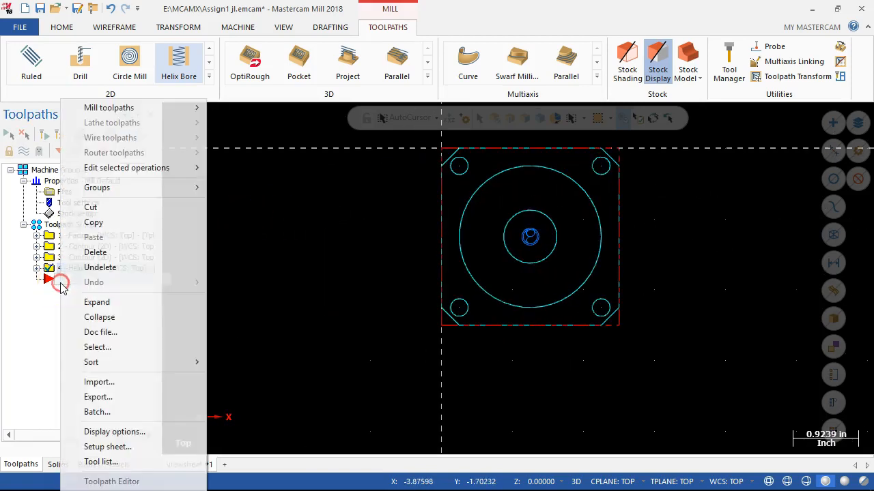
{"action": "mouse_move", "coordinate": [131, 112]}
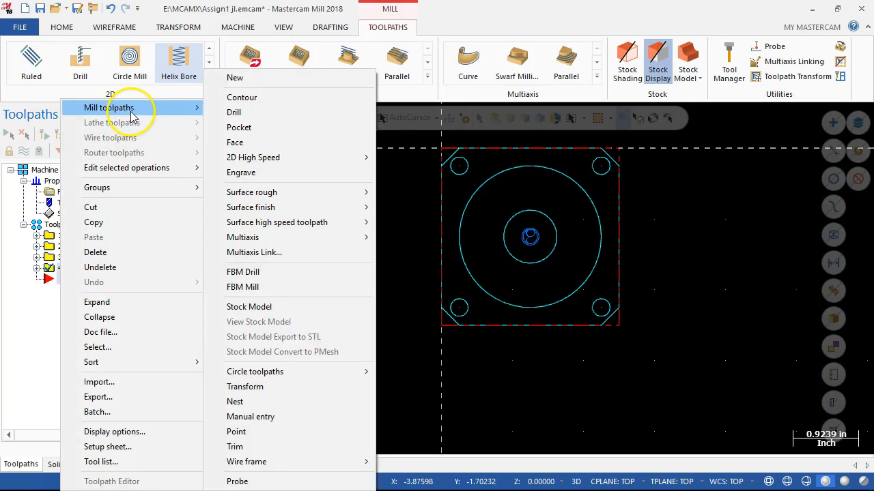
{"action": "left_click", "coordinate": [283, 129]}
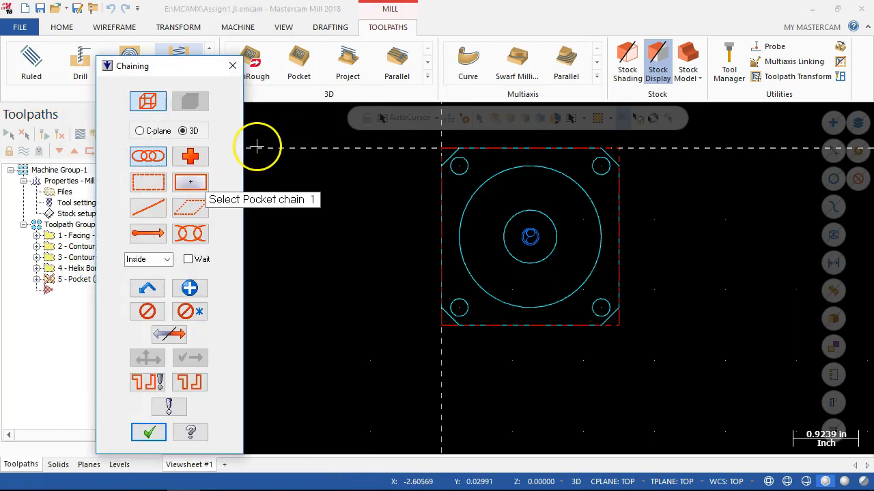
{"action": "left_click", "coordinate": [588, 273]}
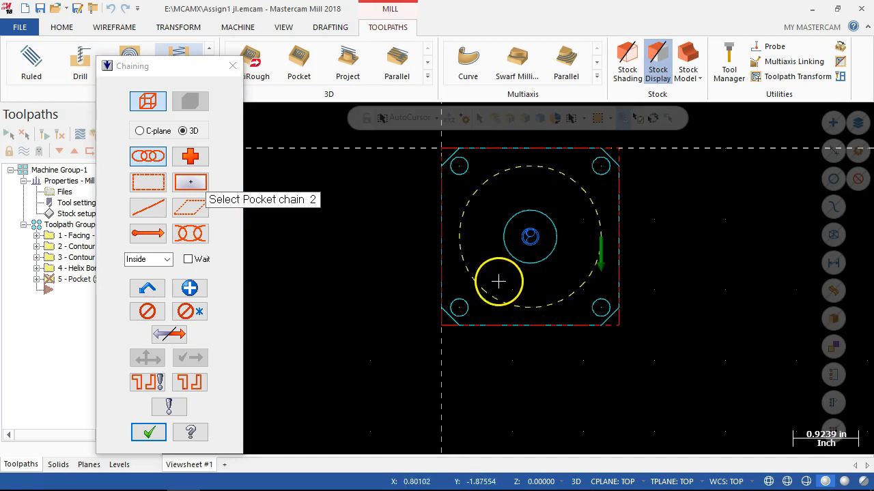
{"action": "left_click", "coordinate": [150, 432]}
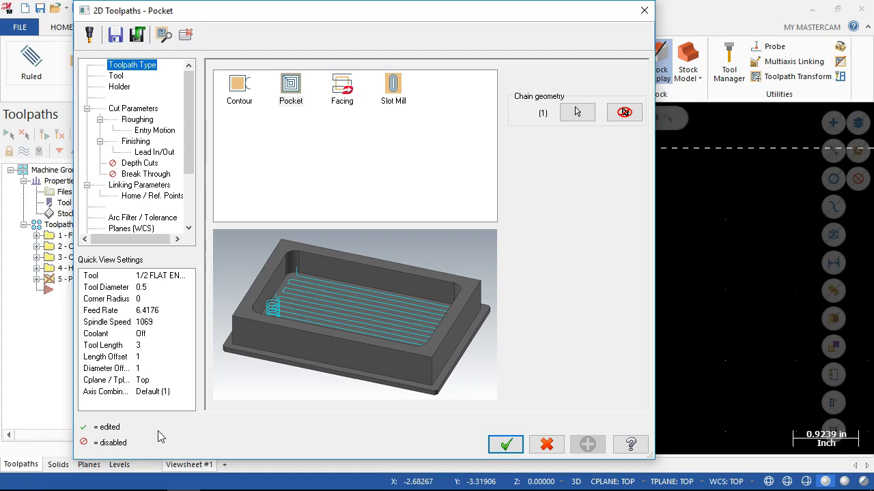
Reverse the direction of the pocket's large-circle chain.
{"action": "left_click", "coordinate": [578, 112]}
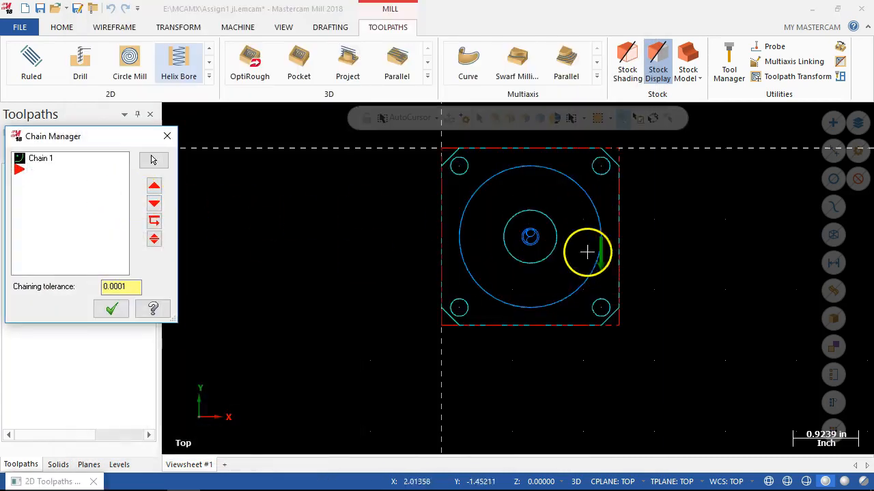
{"action": "right_click", "coordinate": [52, 166]}
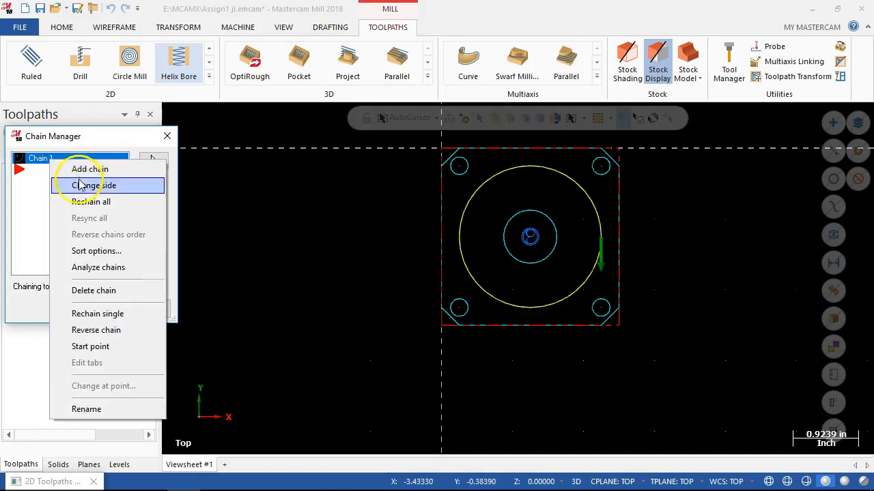
{"action": "left_click", "coordinate": [86, 330]}
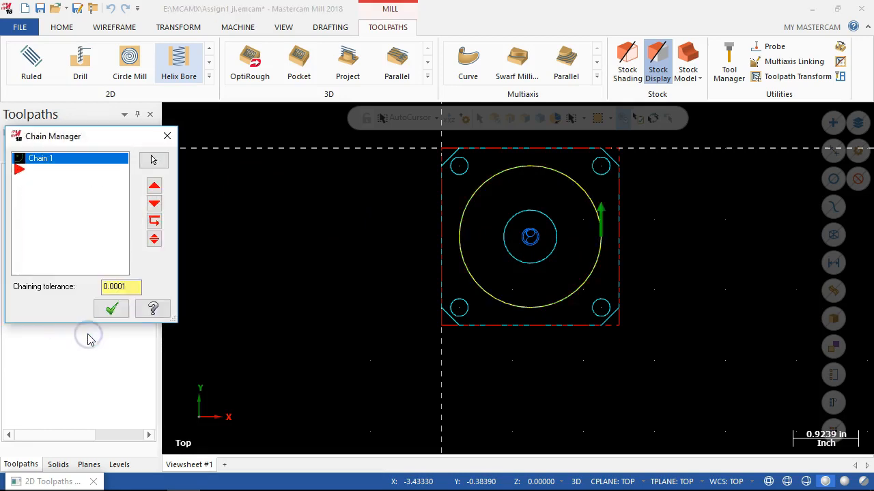
Accept the large-circle chain and set the pocket tool's spindle speed to 7500 and feed rate to 30.
{"action": "left_click", "coordinate": [112, 310]}
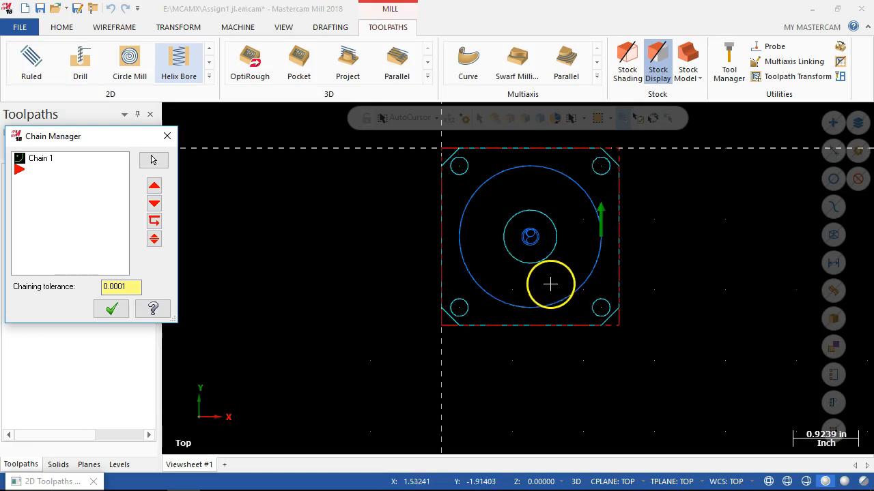
{"action": "left_click", "coordinate": [115, 310]}
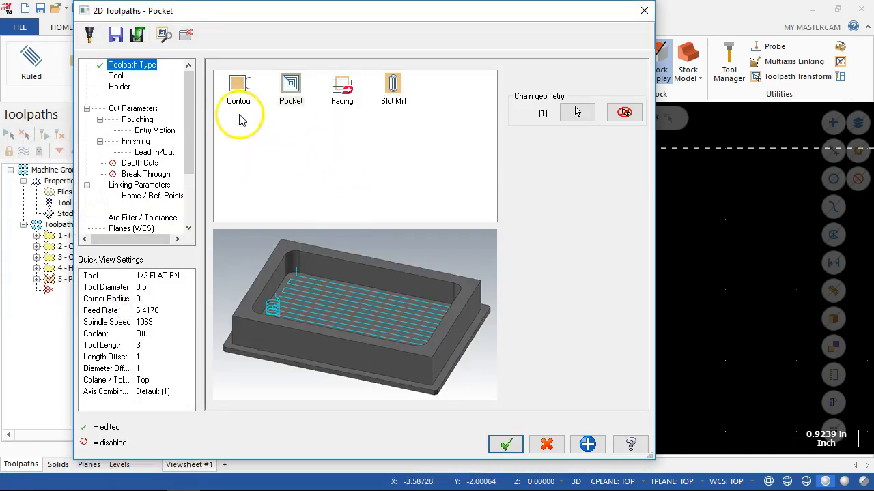
{"action": "left_click", "coordinate": [116, 76]}
{"action": "double_click", "coordinate": [616, 240]}
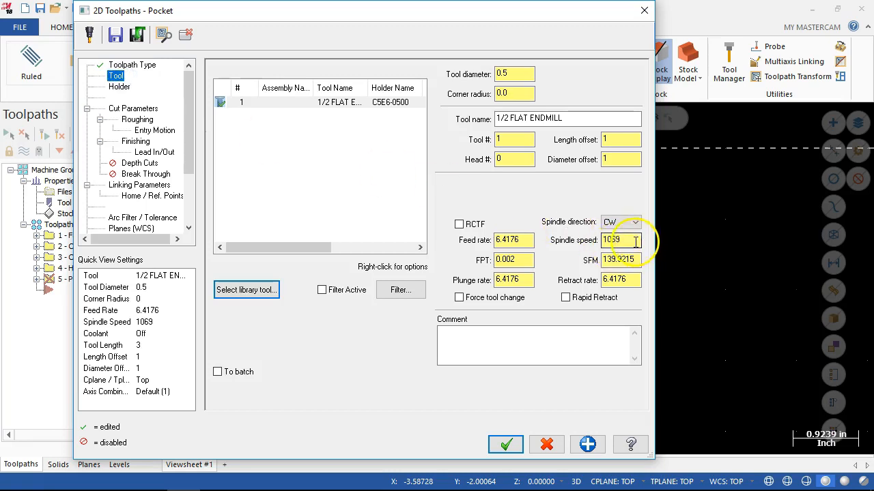
{"action": "type", "text": "7500"}
{"action": "left_click", "coordinate": [513, 239]}
{"action": "double_click", "coordinate": [511, 240]}
{"action": "type", "text": "30"}
{"action": "left_click", "coordinate": [494, 212]}
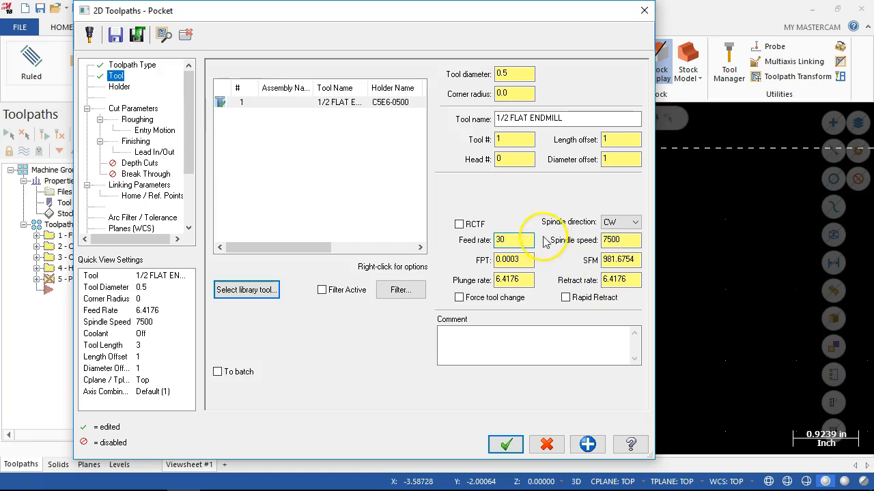
Keep the Standard pocket type and set the stock to leave to 0.005 on walls and 0.0 on floors.
{"action": "left_click", "coordinate": [133, 108]}
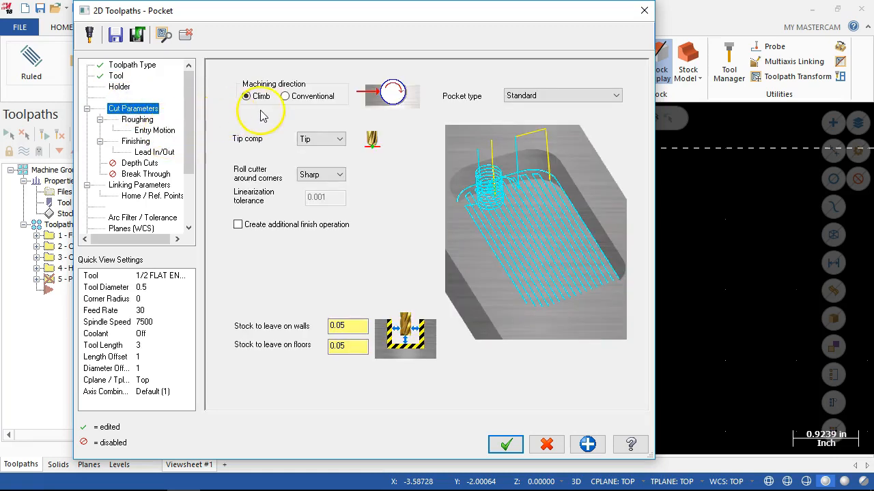
{"action": "left_click", "coordinate": [536, 99]}
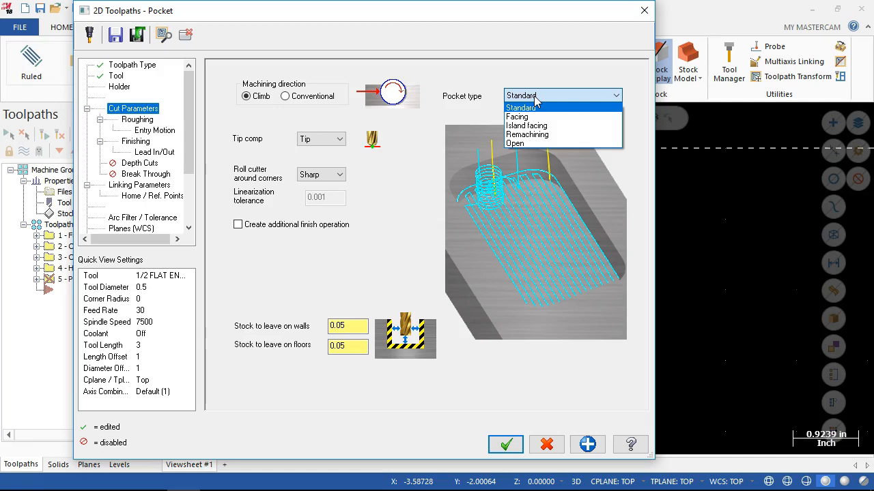
{"action": "left_click", "coordinate": [536, 99]}
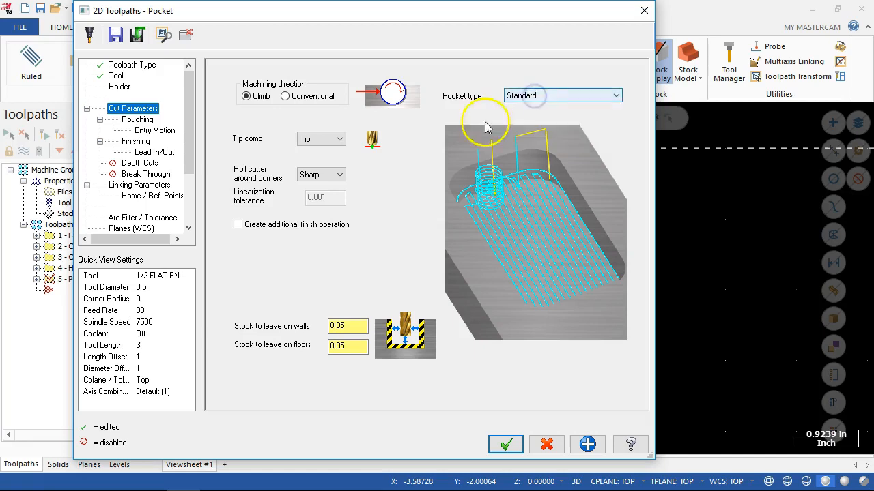
{"action": "left_click_drag", "start_coordinate": [331, 326], "coordinate": [348, 327]}
{"action": "left_click", "coordinate": [348, 327]}
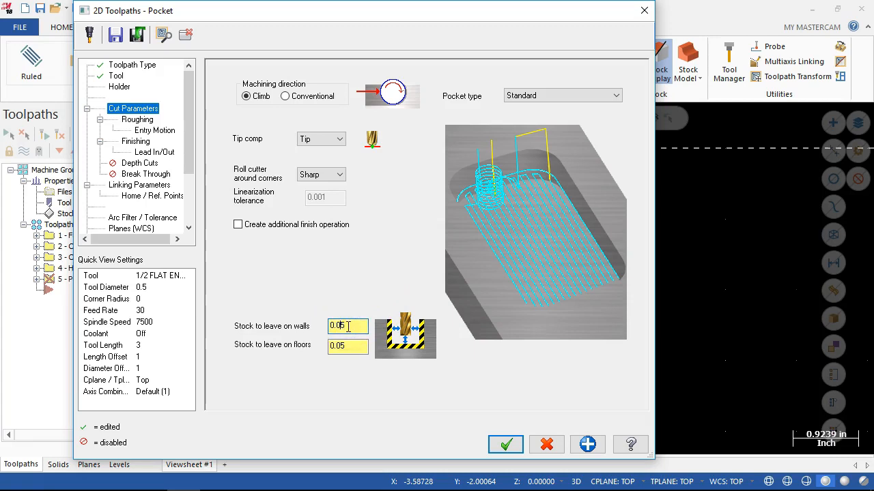
{"action": "left_click_drag", "start_coordinate": [344, 345], "coordinate": [335, 345]}
{"action": "type", "text": "0"}
{"action": "key", "text": "Tab"}
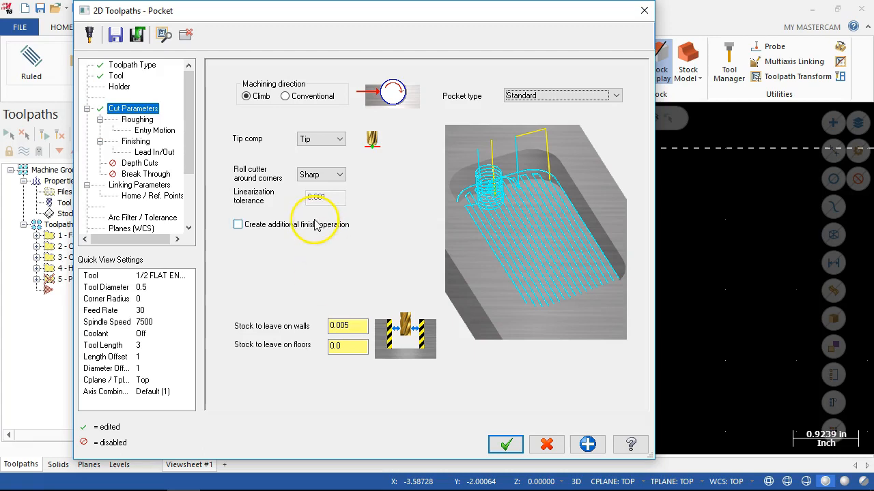
Choose the Parallel Spiral cutting method for the pocket's roughing and review the helix entry motion settings.
{"action": "left_click", "coordinate": [141, 120]}
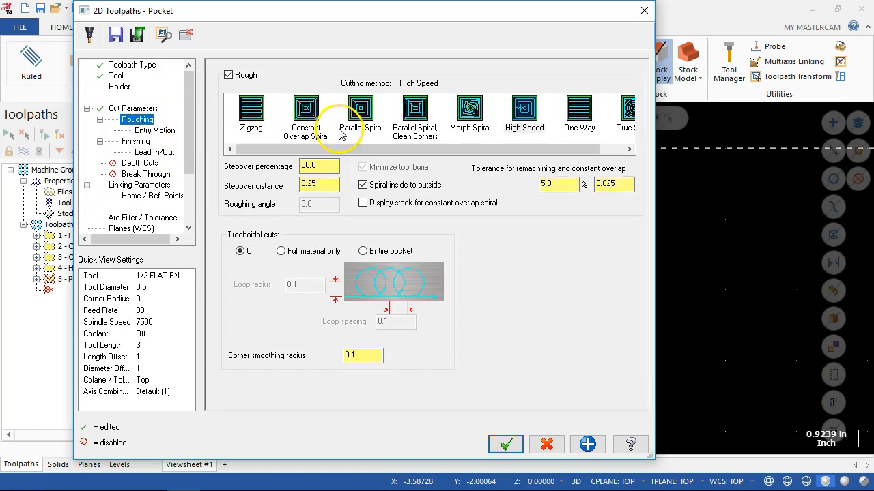
{"action": "left_click_drag", "start_coordinate": [487, 148], "coordinate": [544, 148]}
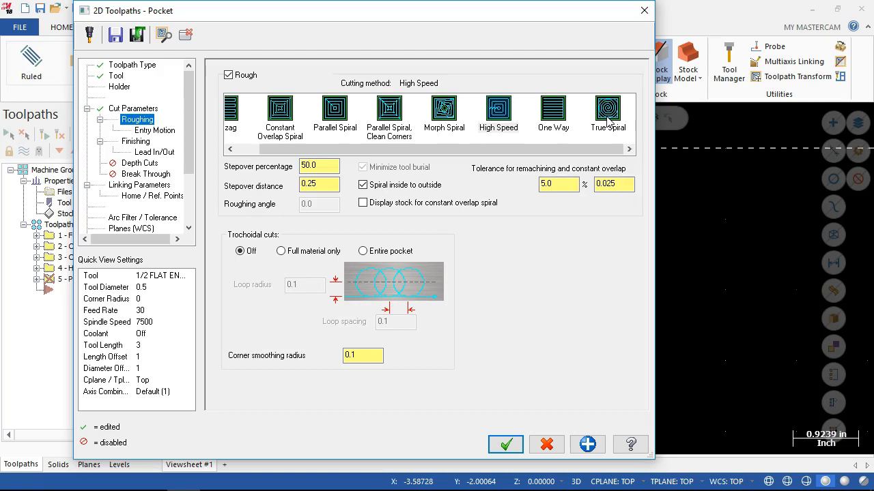
{"action": "left_click", "coordinate": [608, 118]}
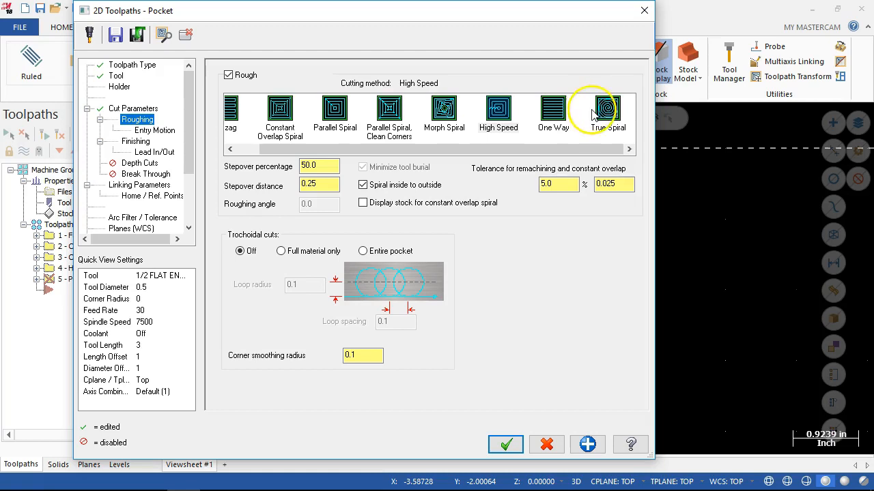
{"action": "left_click", "coordinate": [552, 108]}
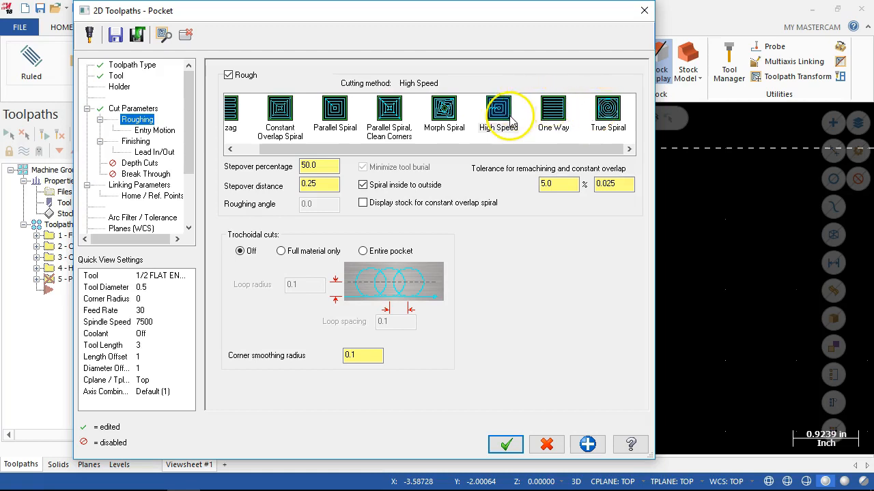
{"action": "left_click", "coordinate": [333, 113]}
{"action": "left_click_drag", "start_coordinate": [311, 148], "coordinate": [288, 146]}
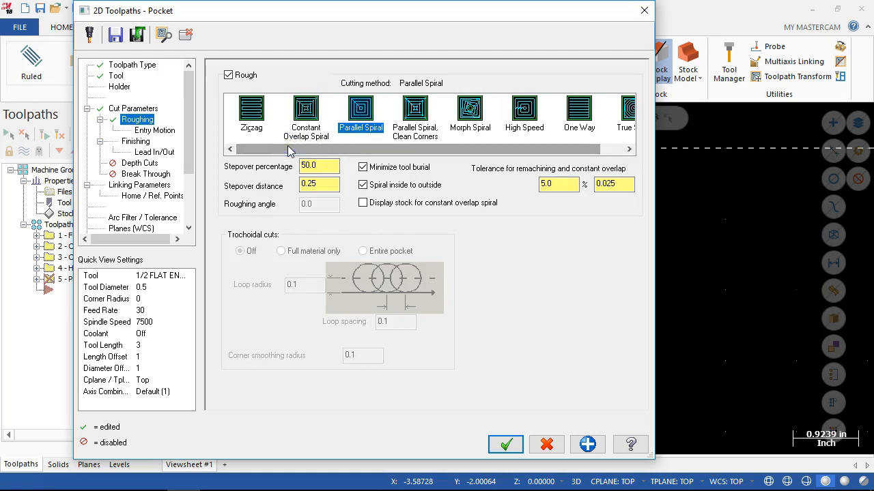
{"action": "left_click", "coordinate": [361, 111]}
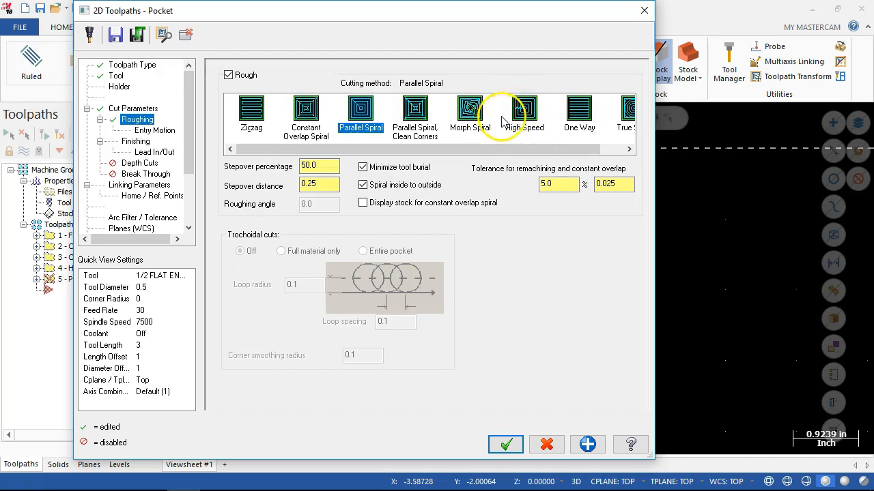
{"action": "left_click", "coordinate": [321, 167]}
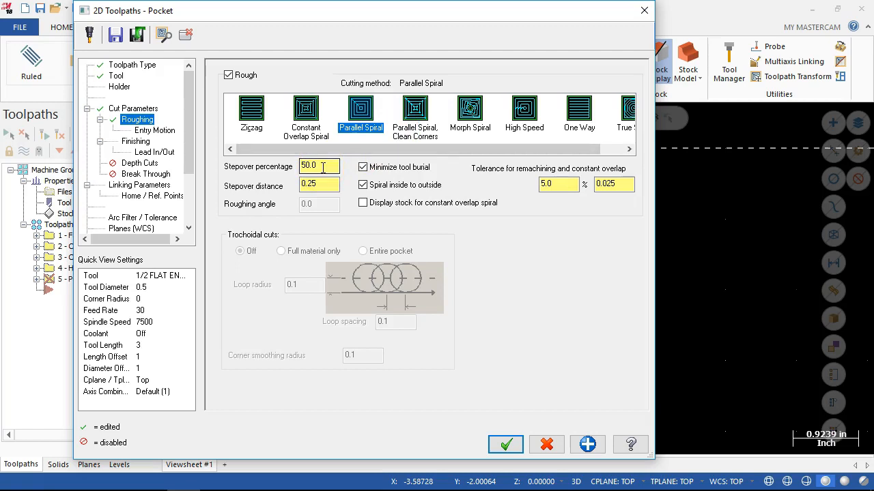
{"action": "left_click", "coordinate": [154, 130]}
{"action": "left_click", "coordinate": [386, 107]}
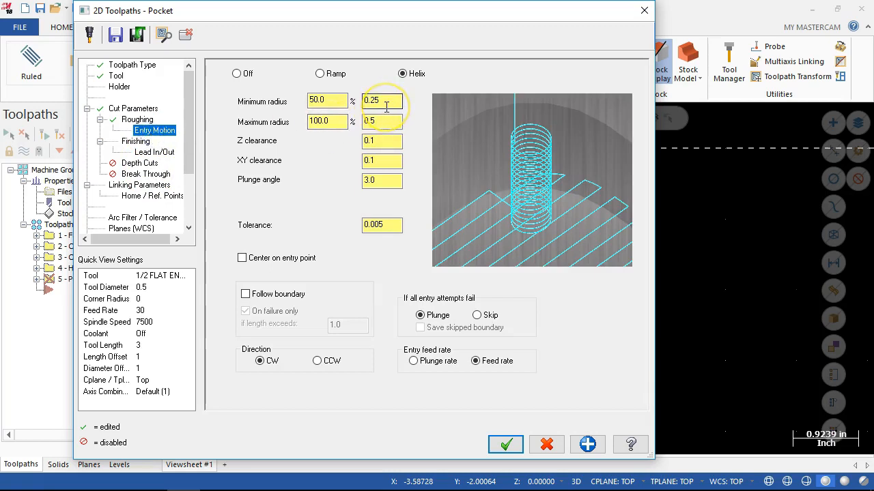
{"action": "left_click", "coordinate": [366, 181]}
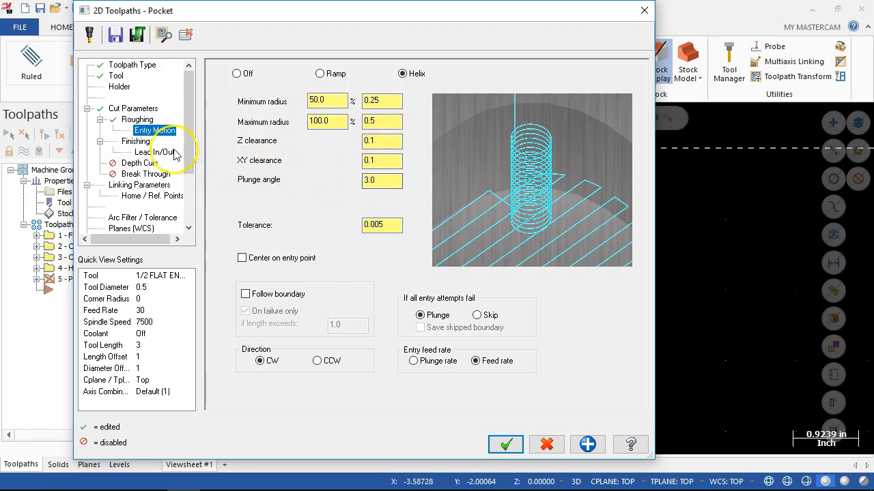
Set the pocket's finishing to wear compensation, start the finish pass at the closest entity and keep the tool down.
{"action": "left_click", "coordinate": [133, 142]}
{"action": "left_click", "coordinate": [237, 111]}
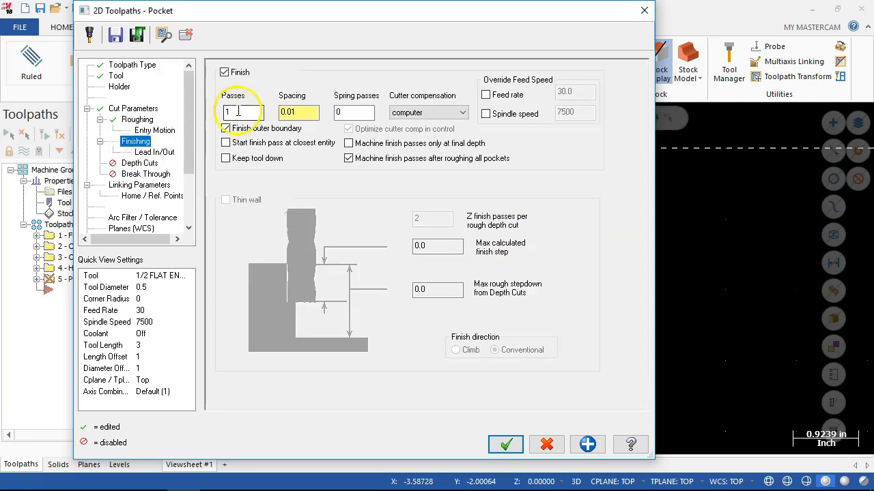
{"action": "left_click", "coordinate": [408, 113]}
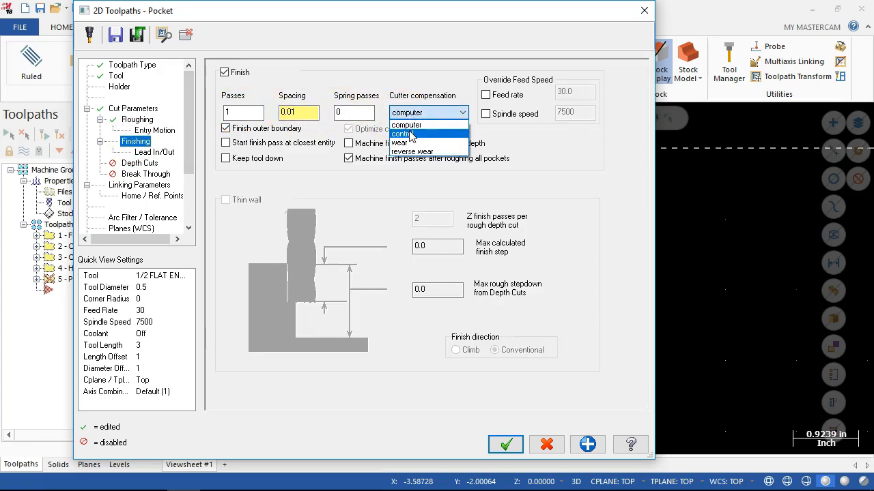
{"action": "left_click", "coordinate": [408, 142]}
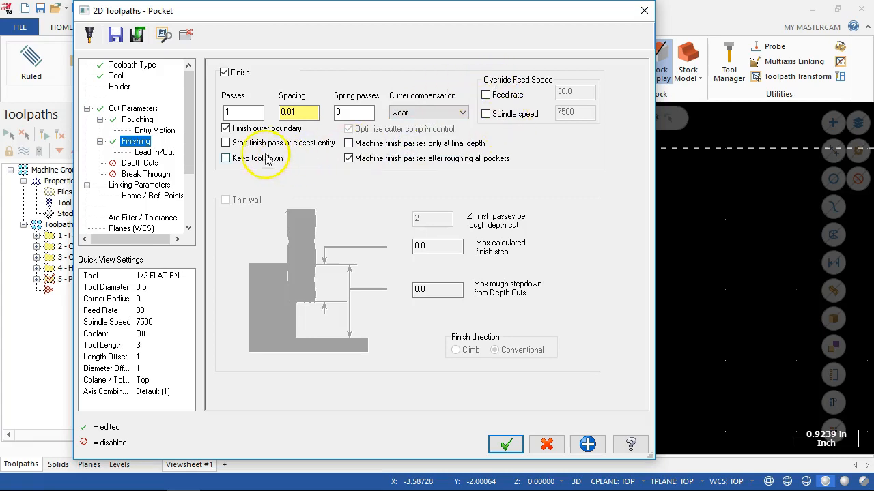
{"action": "left_click", "coordinate": [225, 142]}
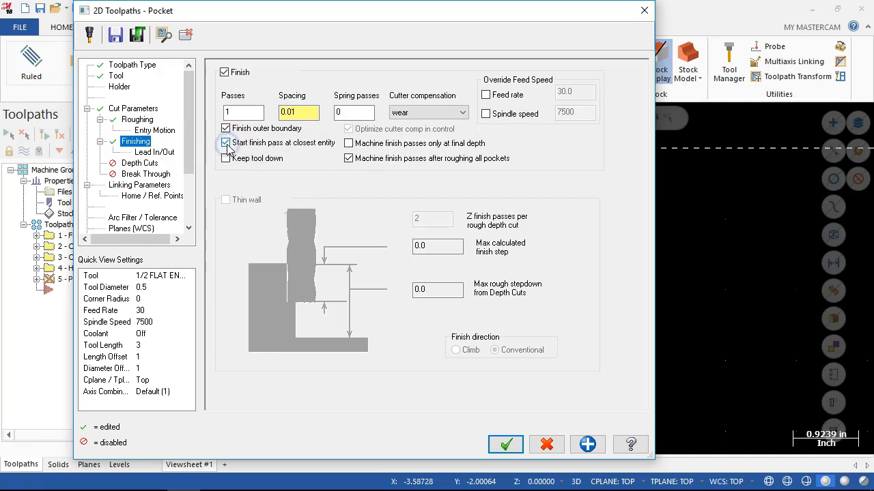
{"action": "left_click", "coordinate": [226, 159]}
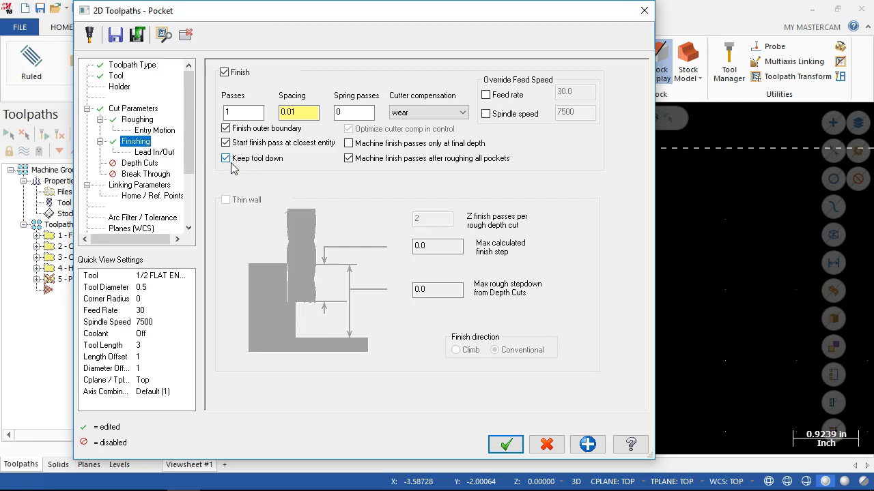
{"action": "left_click", "coordinate": [153, 152]}
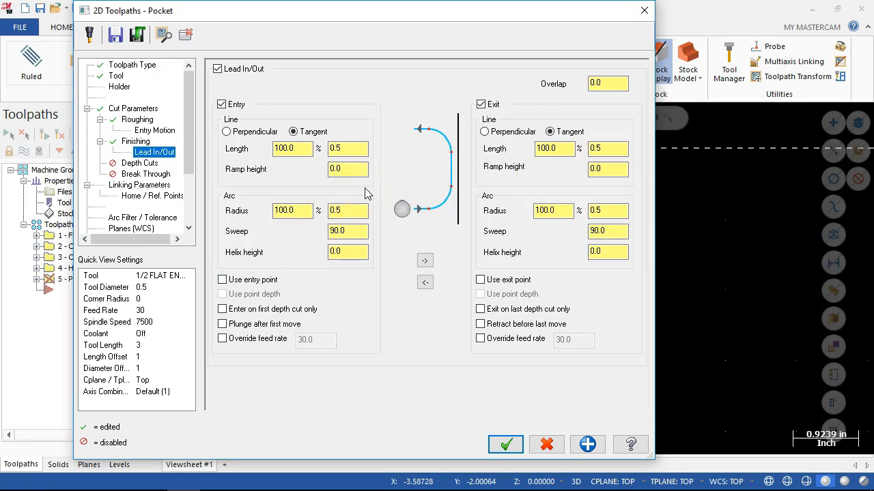
Check the pocket depth on the Assign1 drawing in the browser, then make the pocket's retract, feed plane and depth absolute, with depth -.25.
{"action": "left_click", "coordinate": [140, 164]}
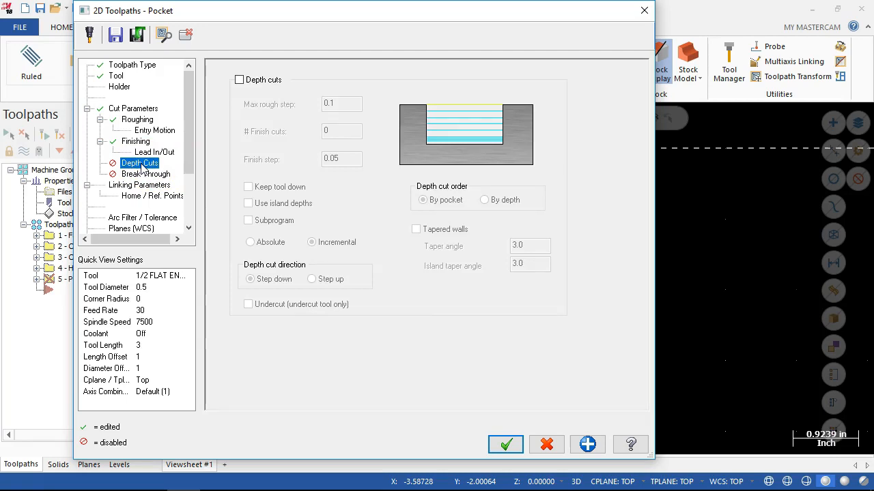
{"action": "left_click", "coordinate": [154, 479]}
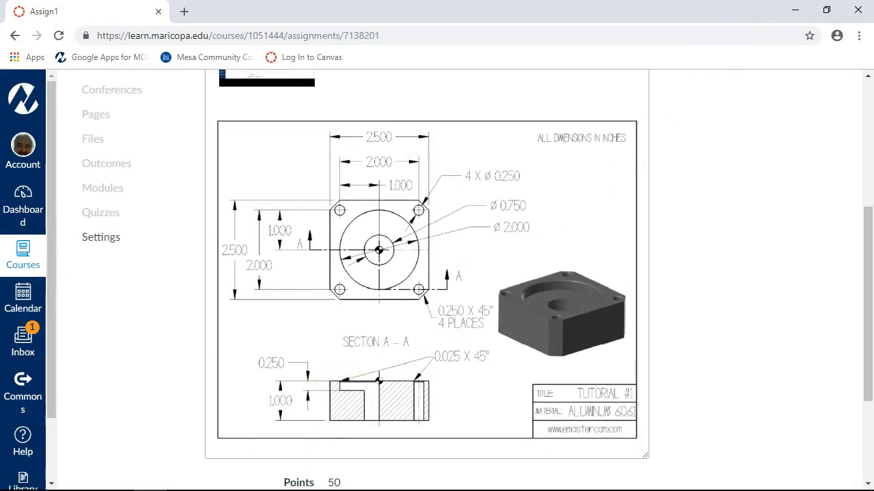
{"action": "left_click", "coordinate": [795, 11]}
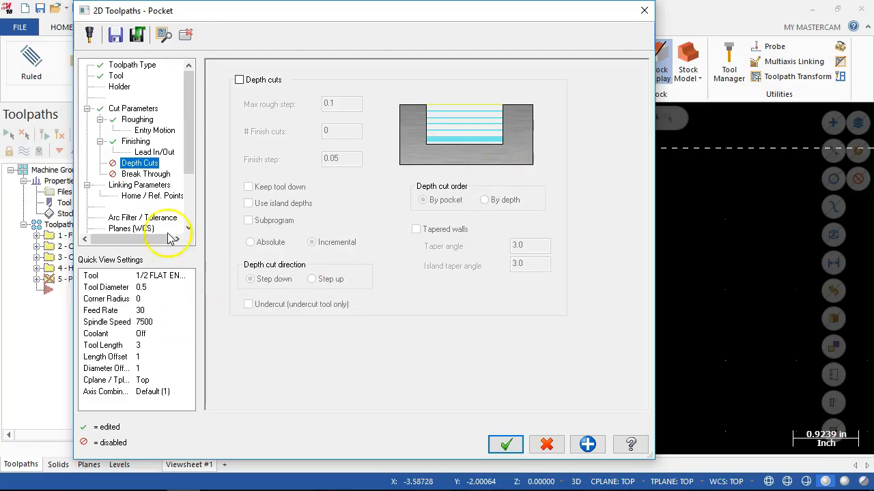
{"action": "left_click", "coordinate": [139, 186]}
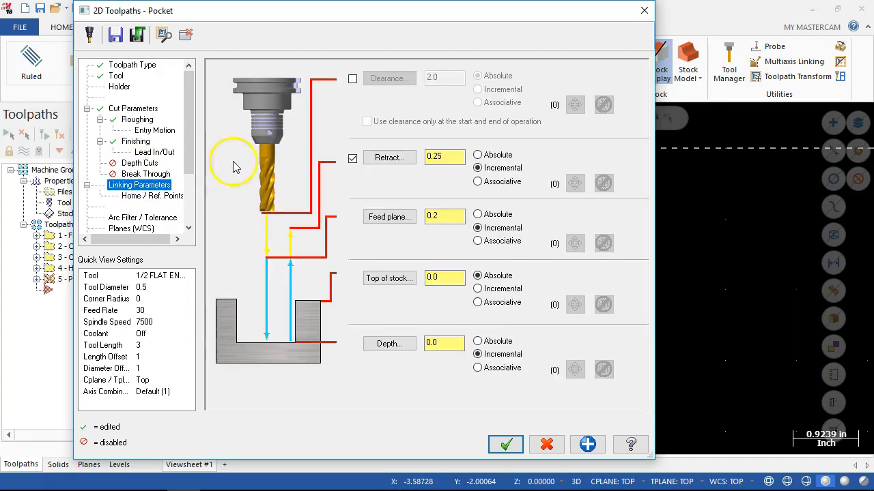
{"action": "left_click", "coordinate": [477, 155]}
{"action": "left_click", "coordinate": [477, 214]}
{"action": "left_click", "coordinate": [477, 340]}
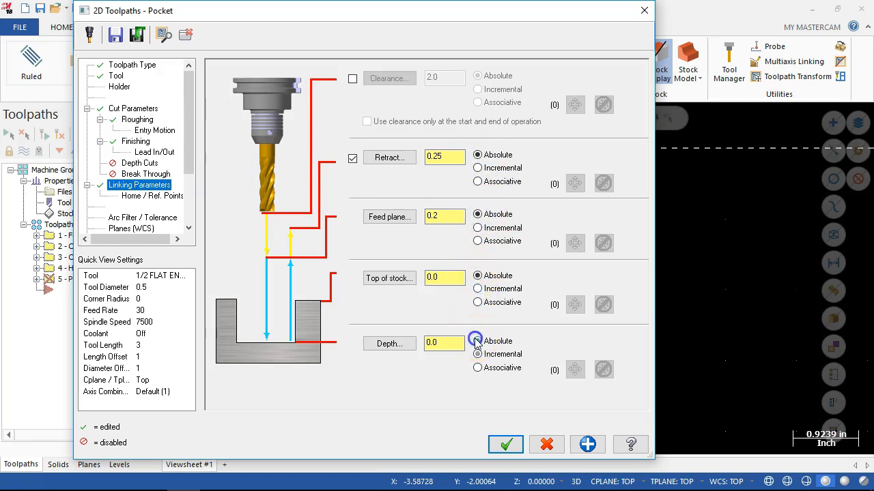
{"action": "left_click", "coordinate": [460, 344]}
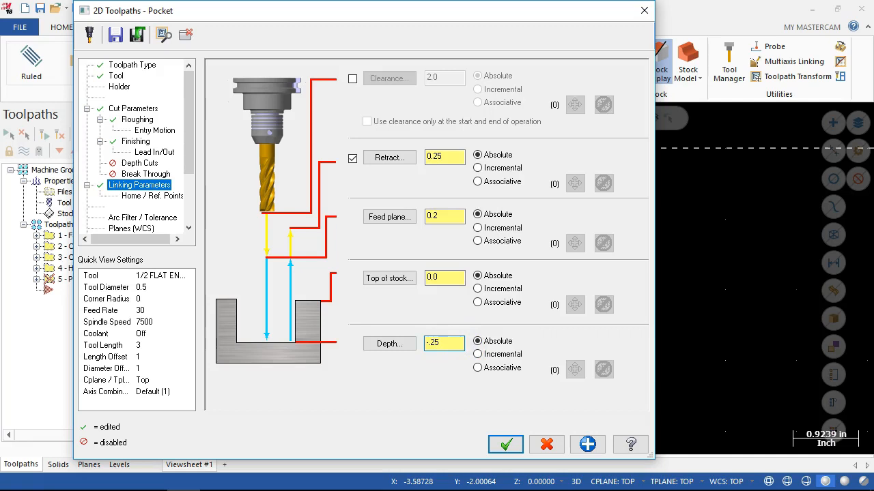
{"action": "left_click", "coordinate": [507, 445]}
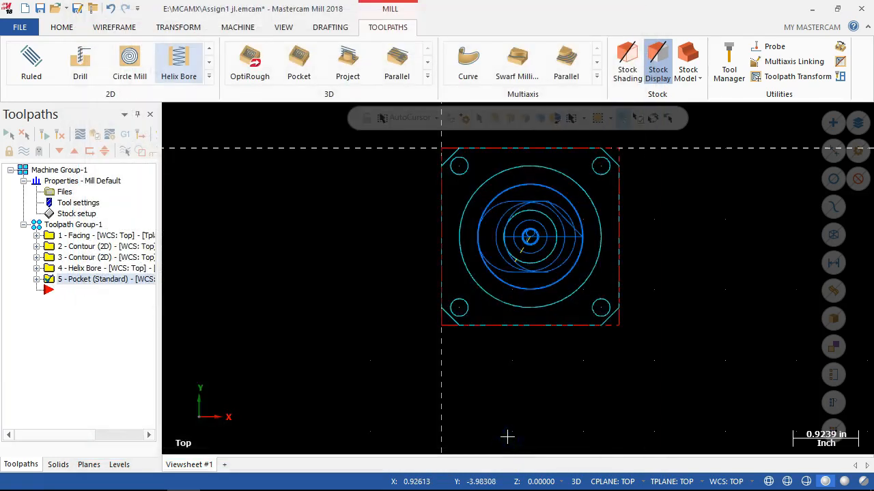
Examine the generated pocket toolpath on the part in 3D and up close from above.
{"action": "middle_click_drag", "start_coordinate": [507, 441], "coordinate": [518, 278]}
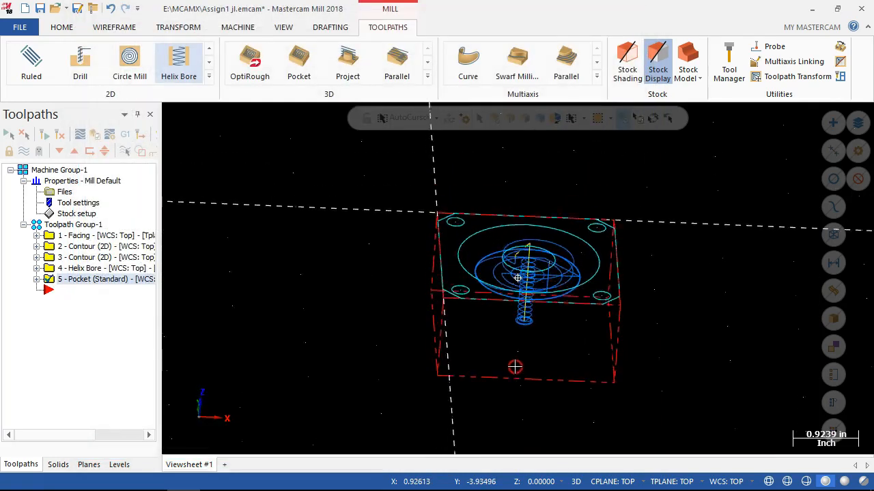
{"action": "middle_click_drag", "start_coordinate": [514, 367], "coordinate": [503, 357]}
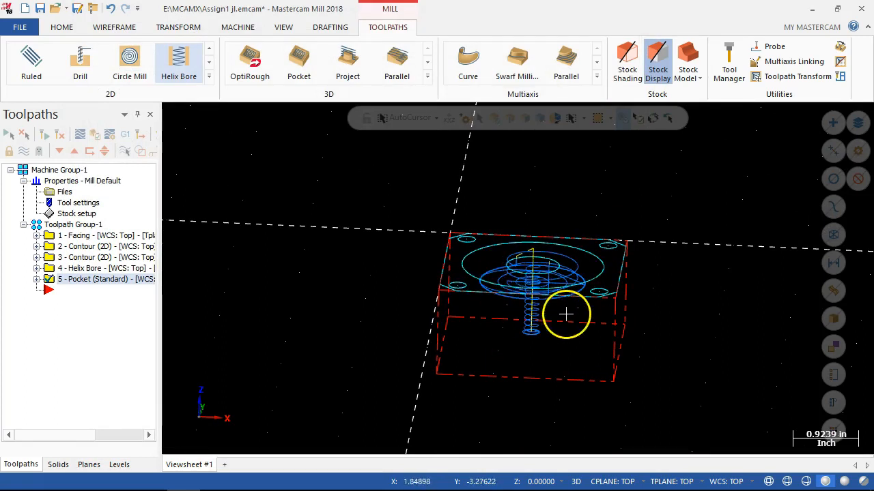
{"action": "middle_click_drag", "start_coordinate": [557, 344], "coordinate": [556, 396]}
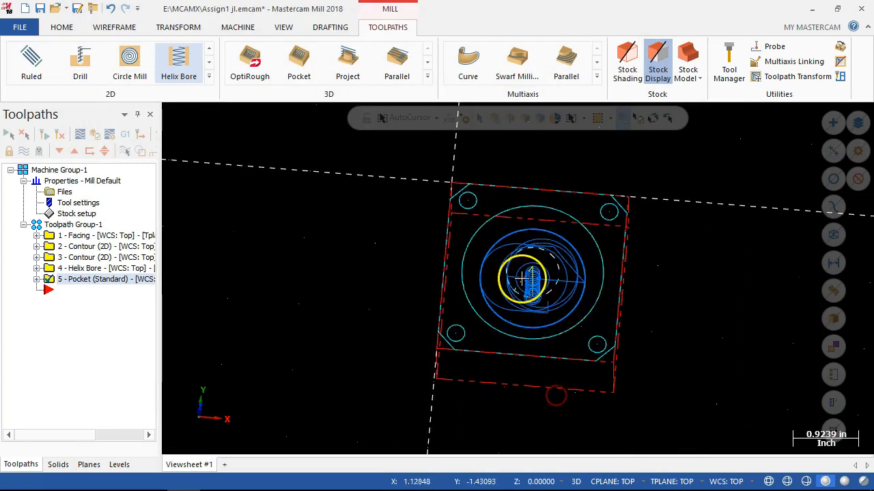
{"action": "scroll", "coordinate": [522, 277], "scroll_direction": "up", "scroll_amount": 2}
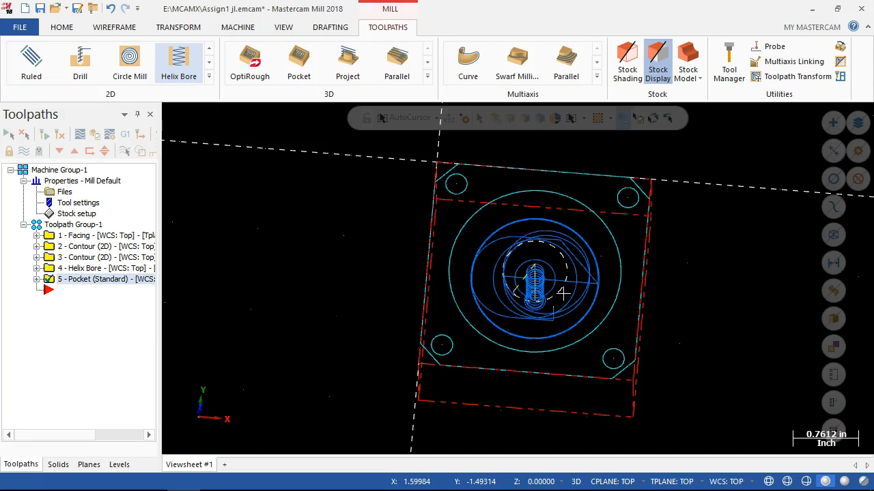
Start a Drill toolpath and select the centres of the four corner holes as drill points.
{"action": "middle_click_drag", "start_coordinate": [563, 293], "coordinate": [541, 295]}
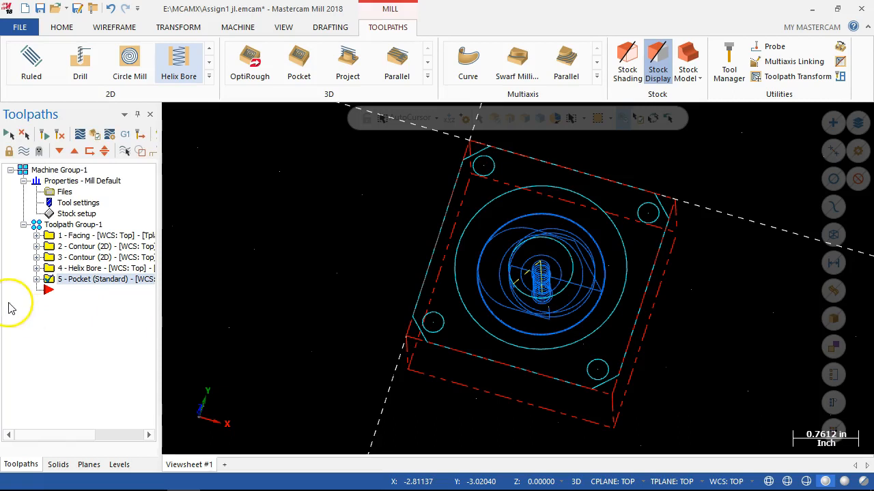
{"action": "middle_click_drag", "start_coordinate": [277, 293], "coordinate": [291, 264]}
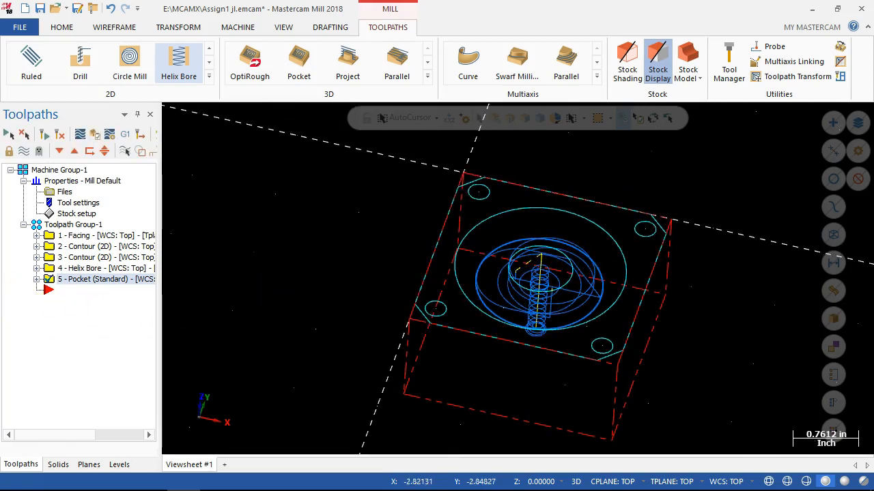
{"action": "right_click", "coordinate": [58, 292]}
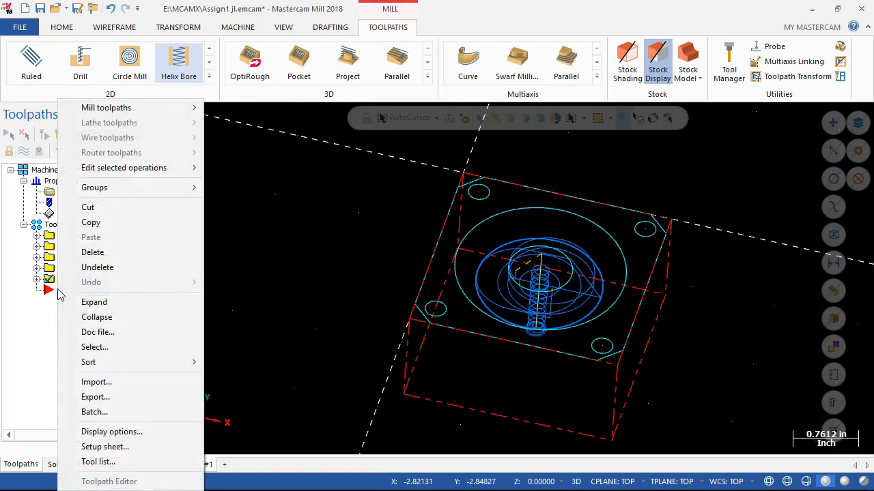
{"action": "left_click", "coordinate": [120, 109]}
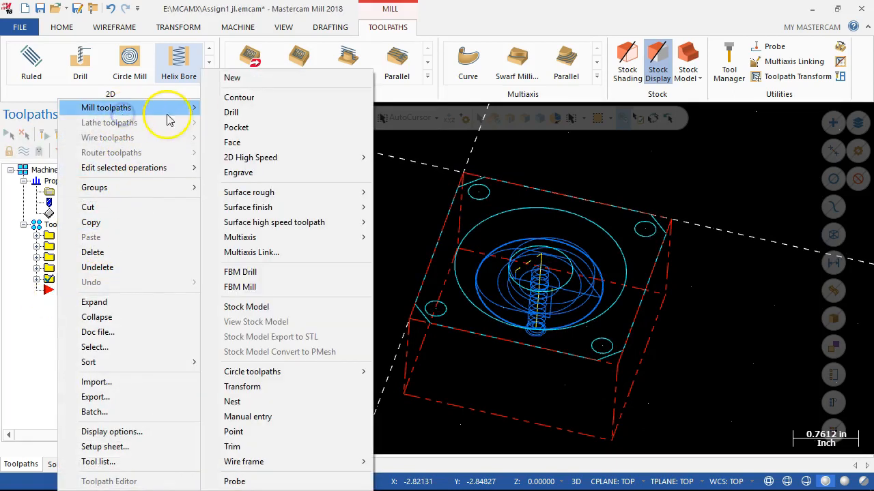
{"action": "left_click", "coordinate": [231, 113]}
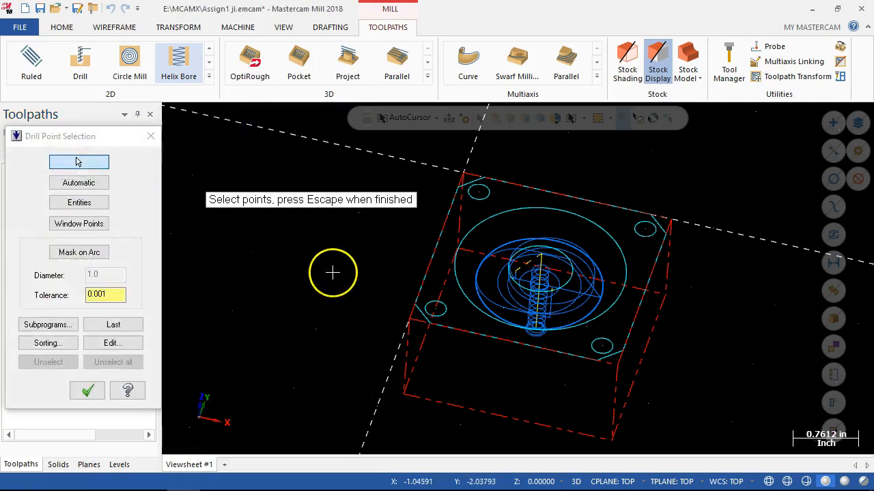
{"action": "key", "text": "alt+1"}
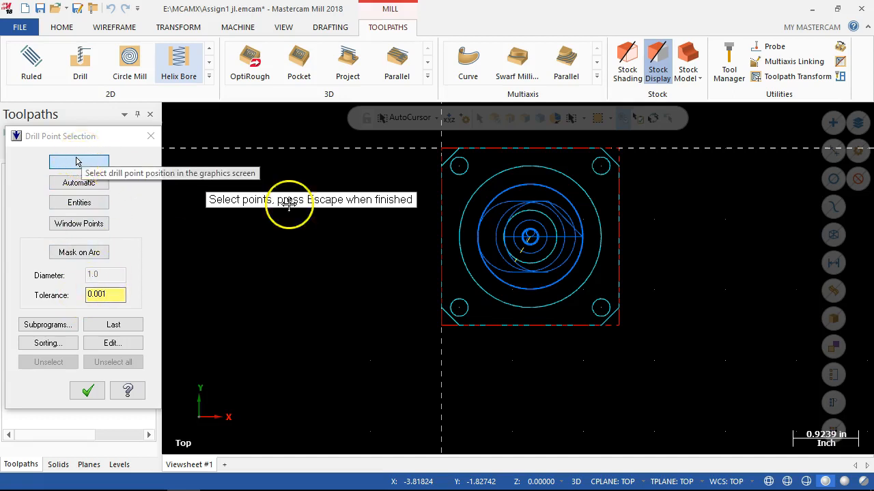
{"action": "left_click", "coordinate": [460, 171]}
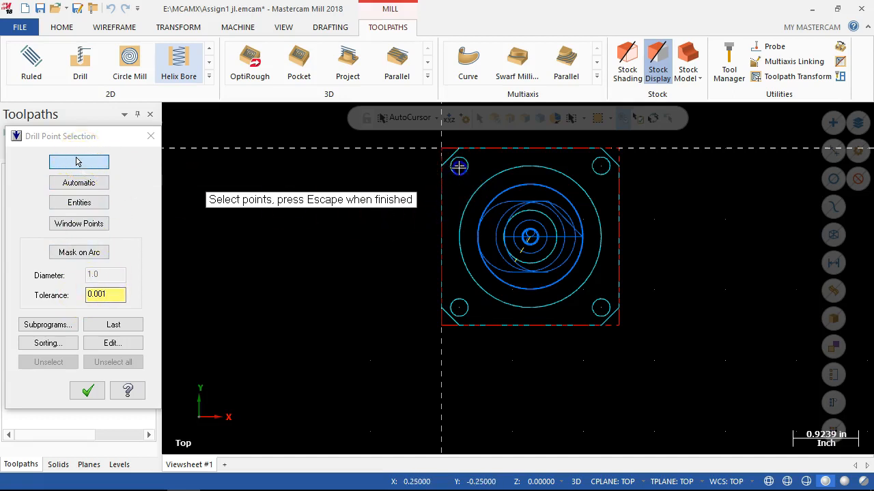
{"action": "left_click", "coordinate": [600, 168]}
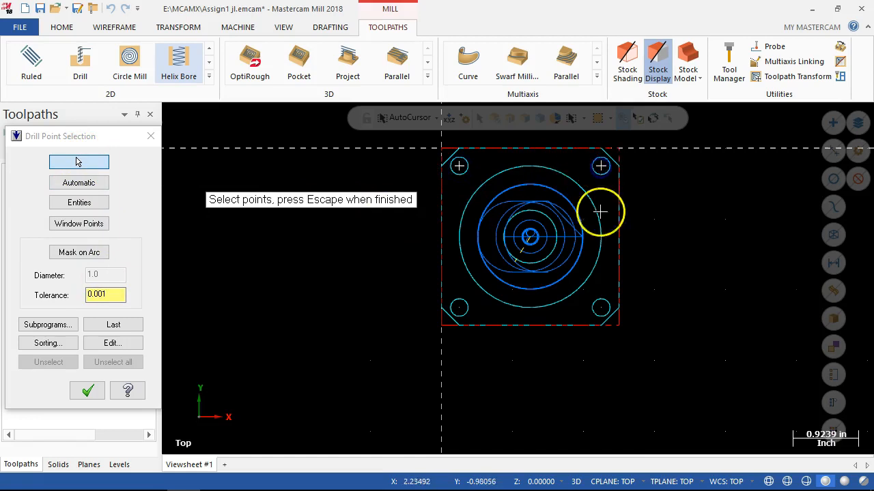
{"action": "left_click", "coordinate": [602, 308]}
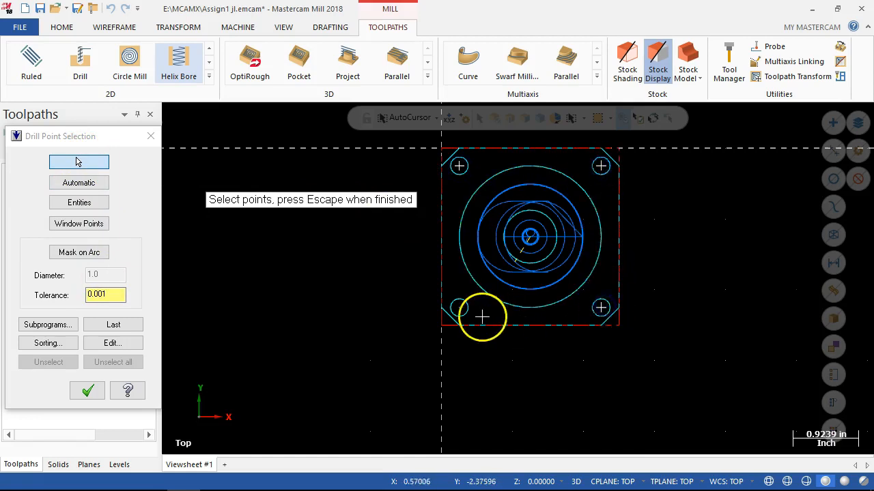
{"action": "left_click", "coordinate": [461, 311]}
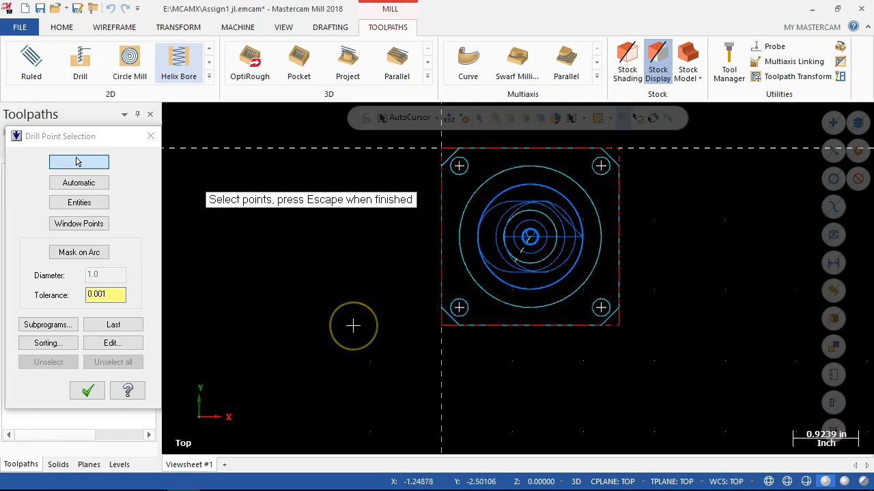
{"action": "key", "text": "Escape"}
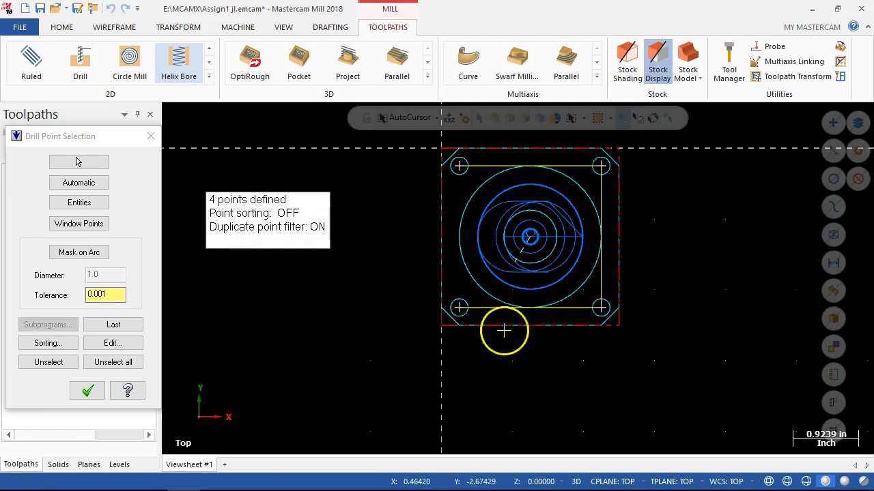
{"action": "left_click", "coordinate": [83, 392]}
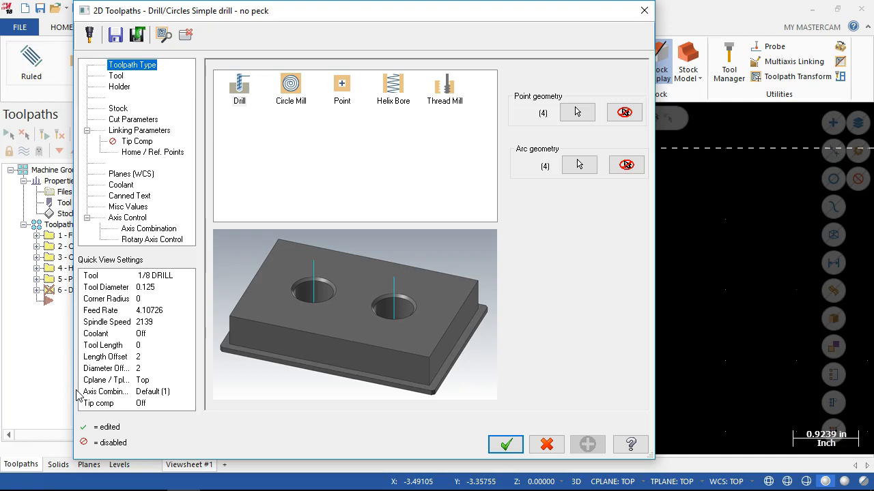
Look up the corner hole diameter on the Assign1 drawing in the browser before choosing the drill.
{"action": "left_click", "coordinate": [116, 76]}
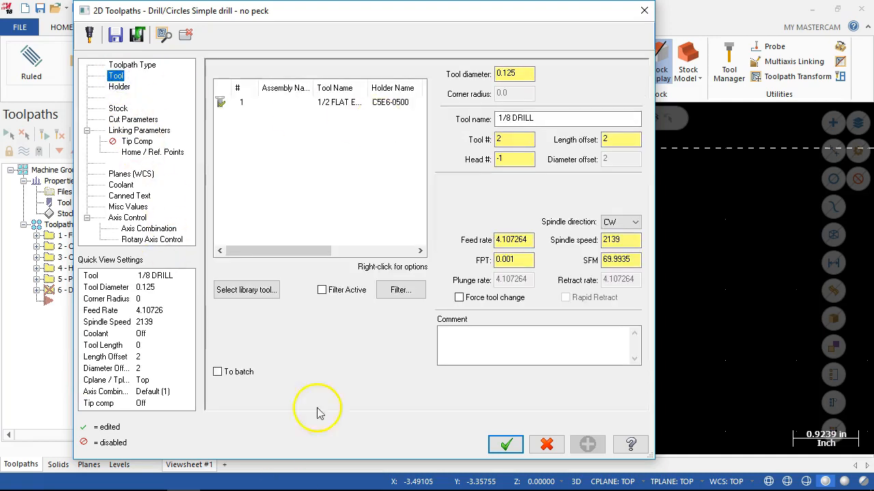
{"action": "mouse_move", "coordinate": [230, 481]}
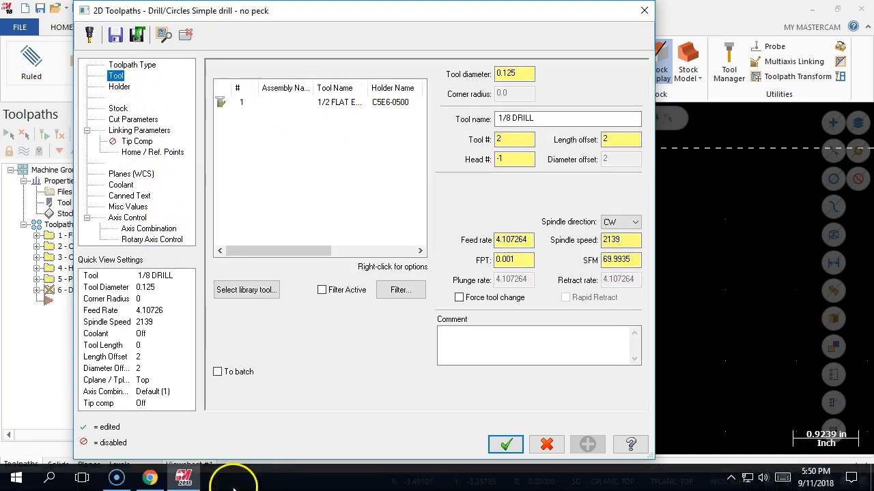
{"action": "left_click", "coordinate": [152, 479]}
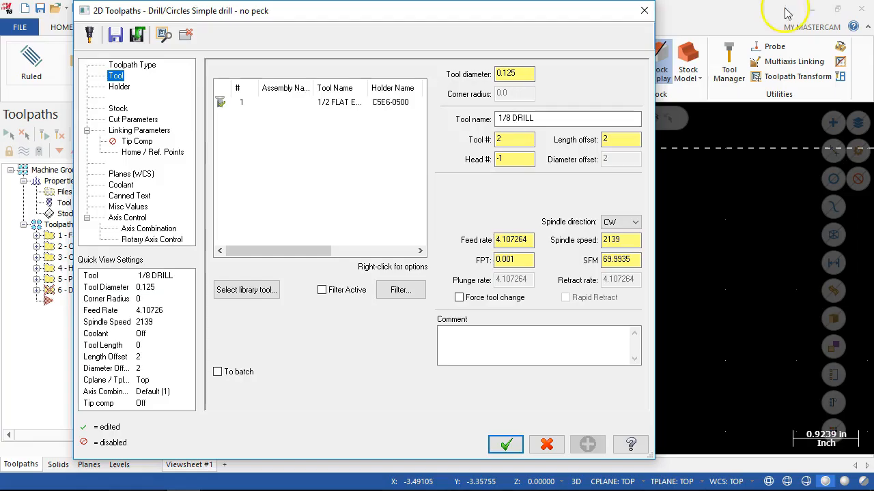
{"action": "left_click", "coordinate": [794, 11]}
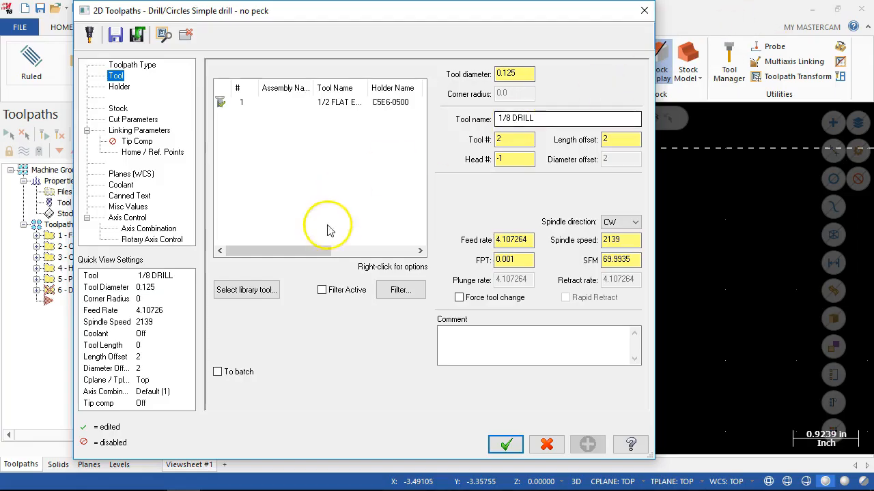
Filter the Mill_Inch tool library to show only tools of the Drill type.
{"action": "left_click", "coordinate": [252, 292]}
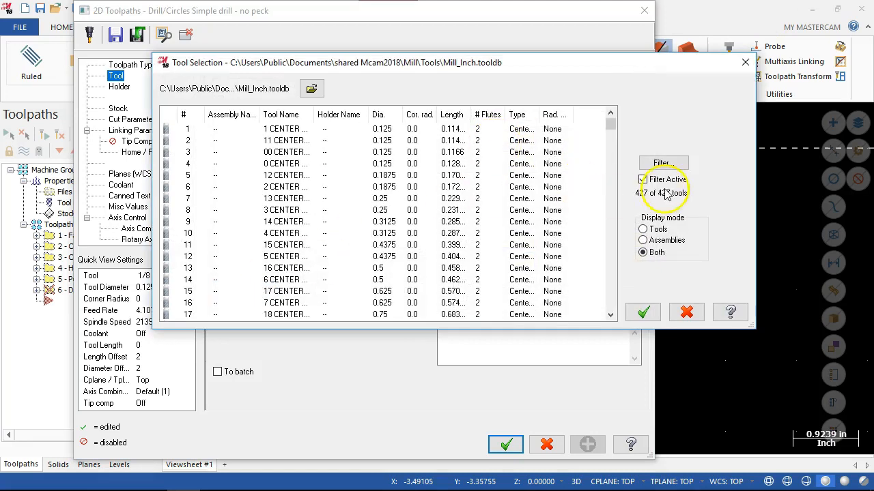
{"action": "left_click", "coordinate": [659, 165]}
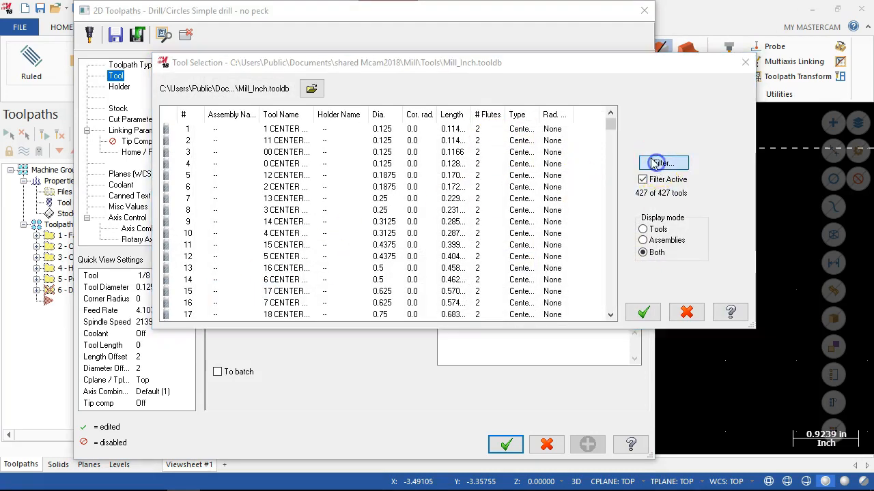
{"action": "left_click", "coordinate": [327, 254]}
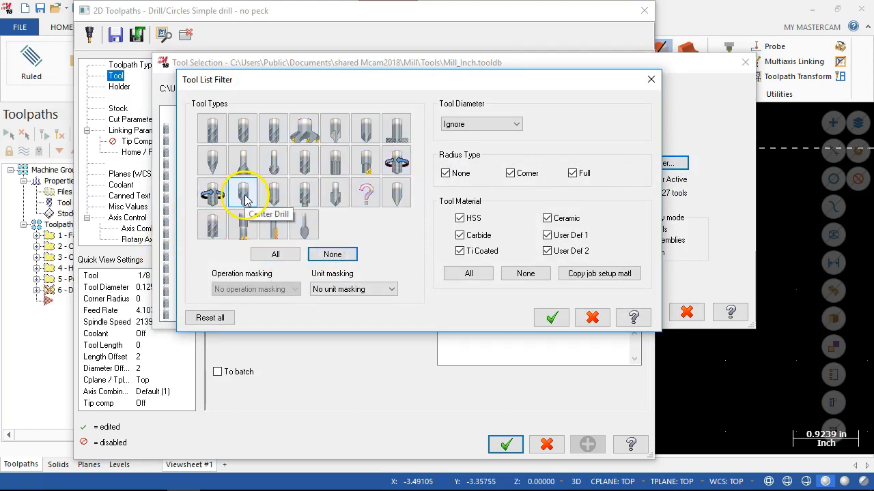
{"action": "left_click", "coordinate": [304, 163]}
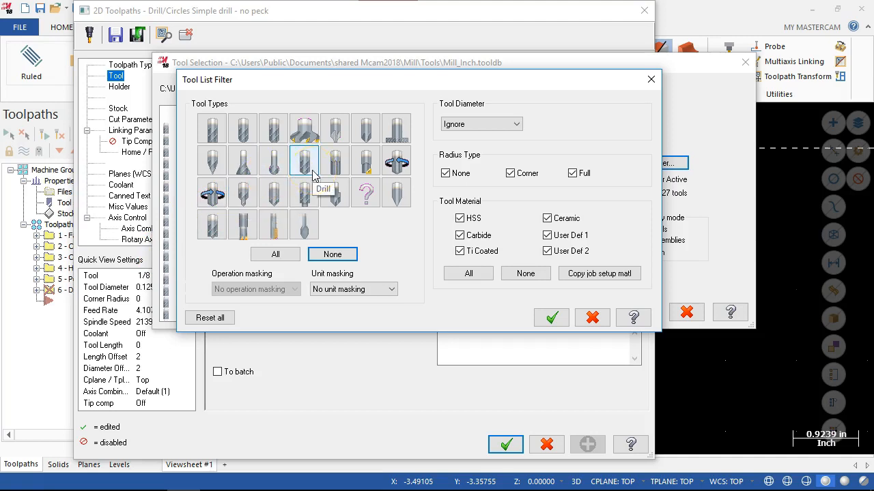
{"action": "left_click", "coordinate": [308, 164]}
{"action": "left_click", "coordinate": [457, 127]}
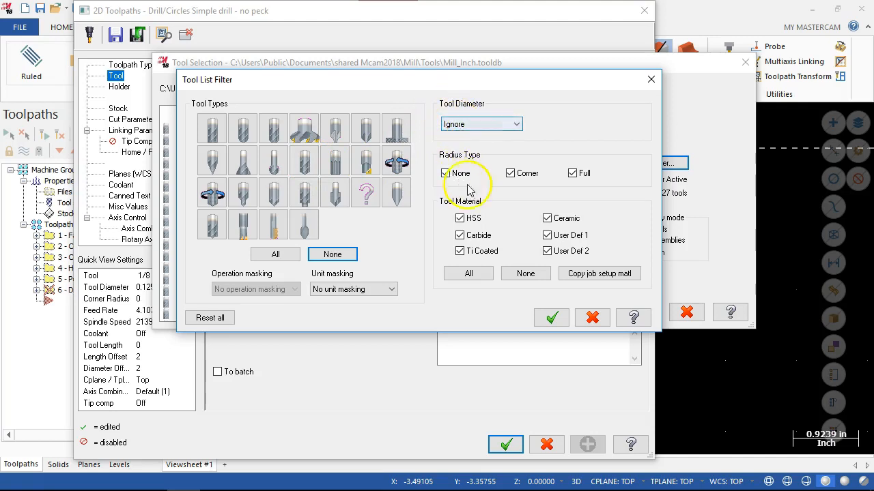
{"action": "left_click", "coordinate": [307, 164]}
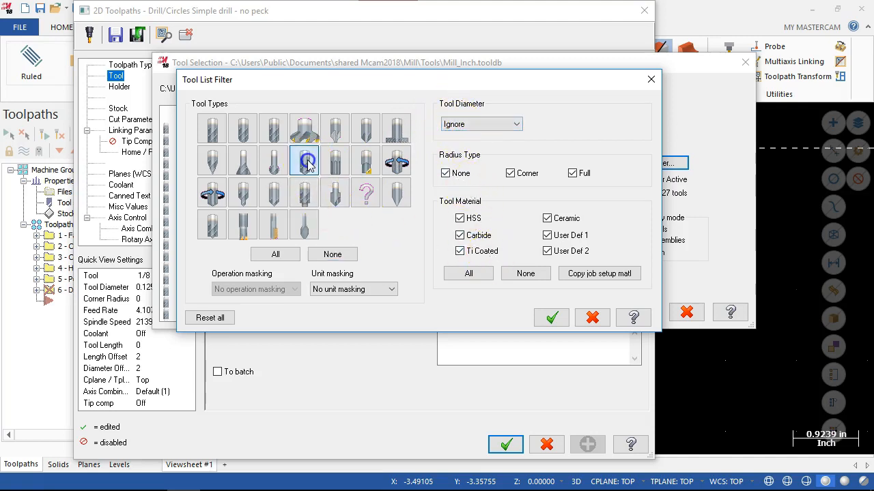
{"action": "left_click", "coordinate": [552, 318]}
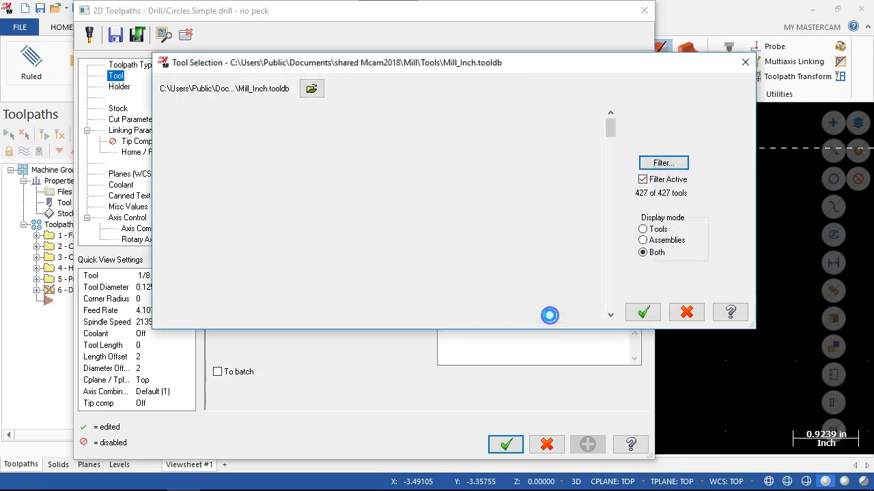
Choose the 1/4 DRILL from the filtered library for the corner holes' drilling operation.
{"action": "scroll", "coordinate": [427, 233], "scroll_direction": "down", "scroll_amount": 13}
{"action": "scroll", "coordinate": [423, 232], "scroll_direction": "down", "scroll_amount": 15}
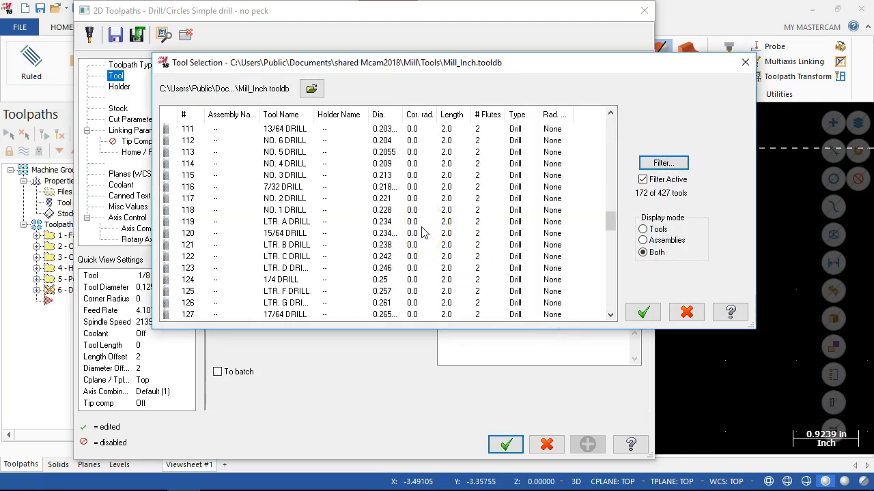
{"action": "left_click", "coordinate": [283, 279]}
{"action": "left_click", "coordinate": [643, 312]}
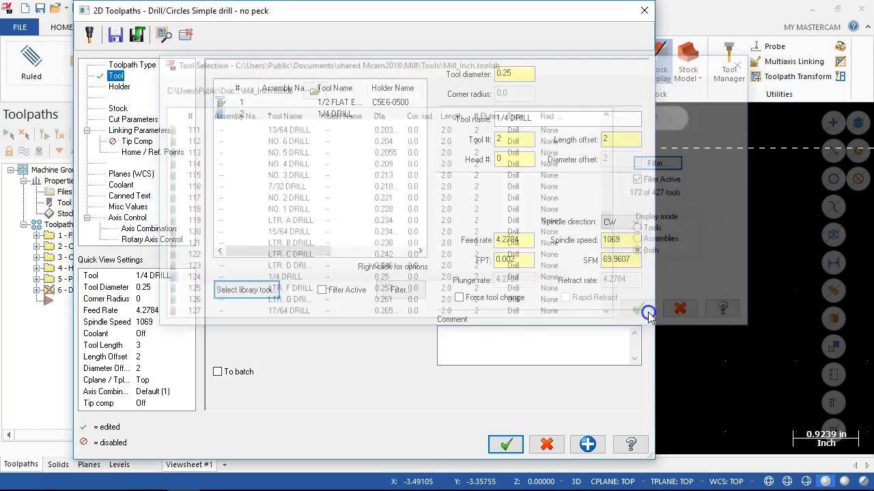
Review the 1/4 drill's geometry, operation and pecking properties in its tool definition.
{"action": "double_click", "coordinate": [349, 120]}
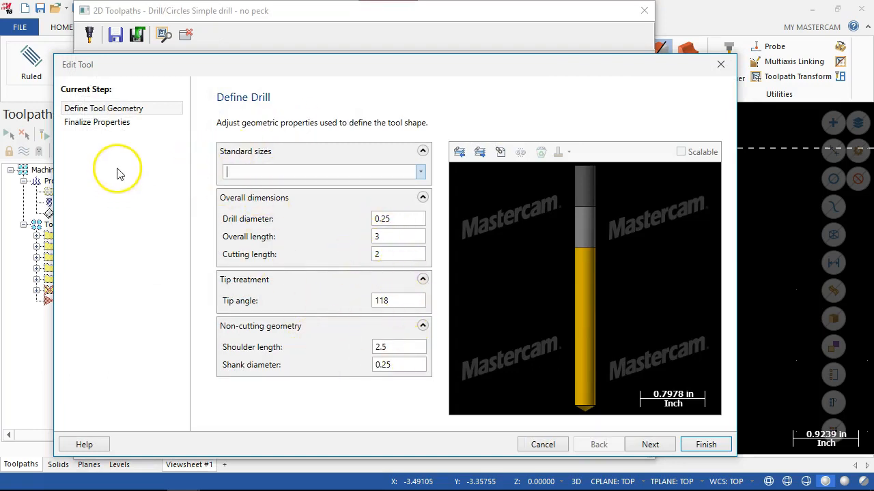
{"action": "left_click", "coordinate": [99, 123]}
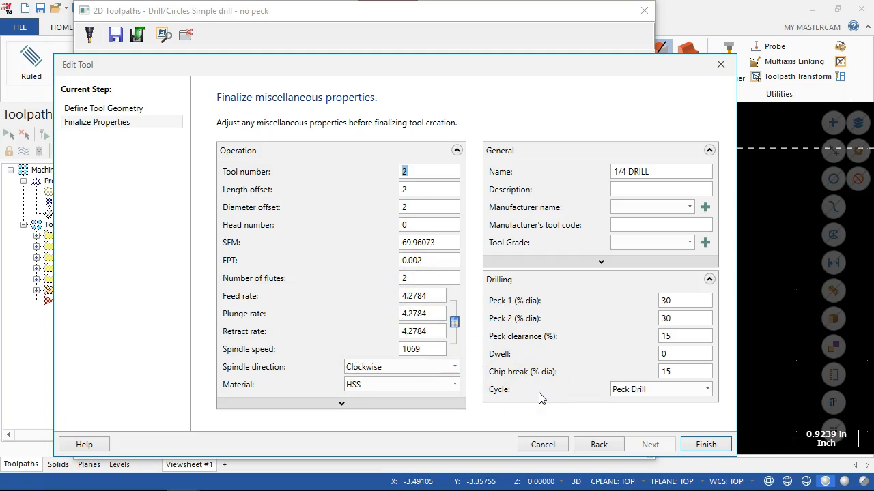
{"action": "left_click", "coordinate": [692, 444]}
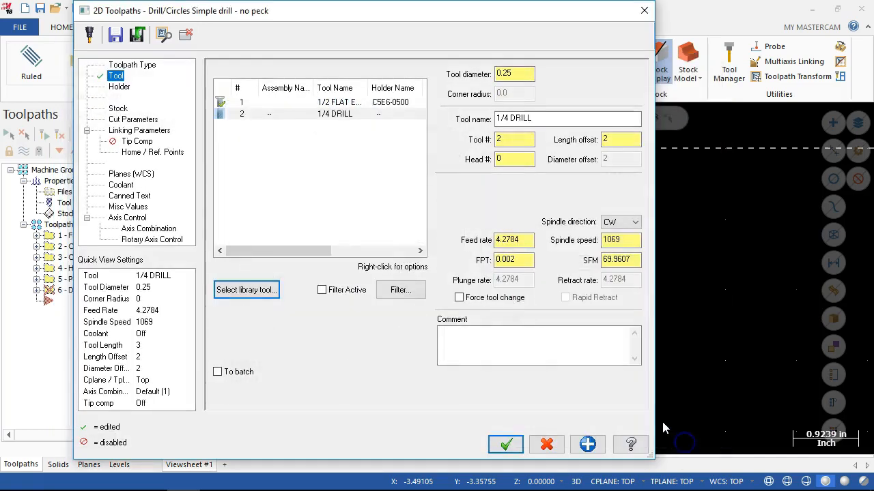
Set the 1/4 drill's cutting speed to 200 SFM.
{"action": "double_click", "coordinate": [626, 260]}
{"action": "type", "text": "200"}
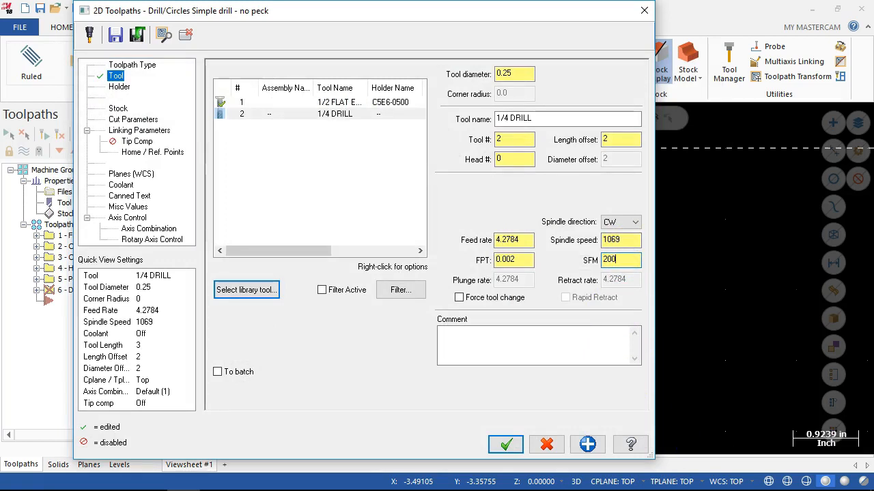
{"action": "key", "text": "Tab"}
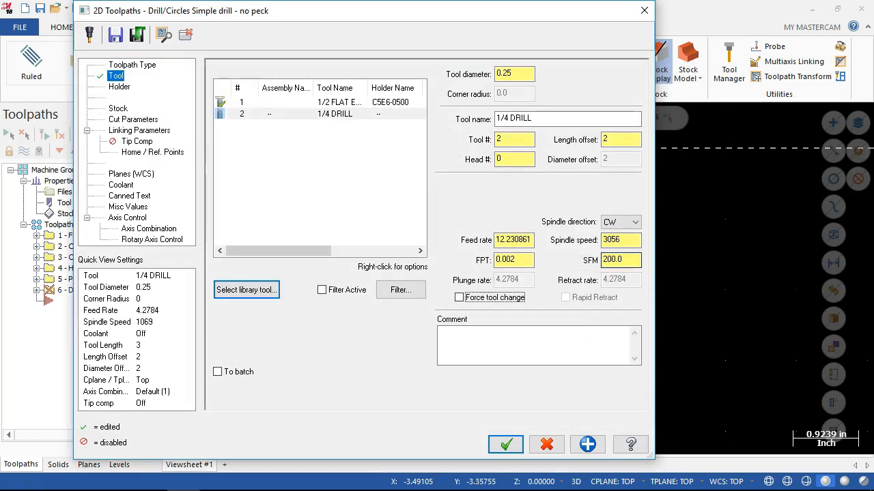
Try feeds per tooth of .005 and 0.003 for the 1/4 drill.
{"action": "left_click", "coordinate": [513, 261]}
{"action": "double_click", "coordinate": [514, 261]}
{"action": "type", "text": ".0"}
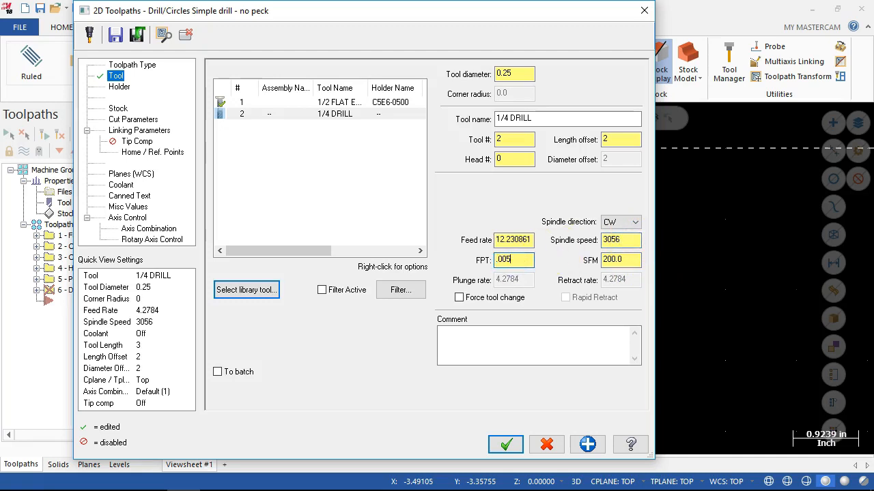
{"action": "key", "text": "Tab"}
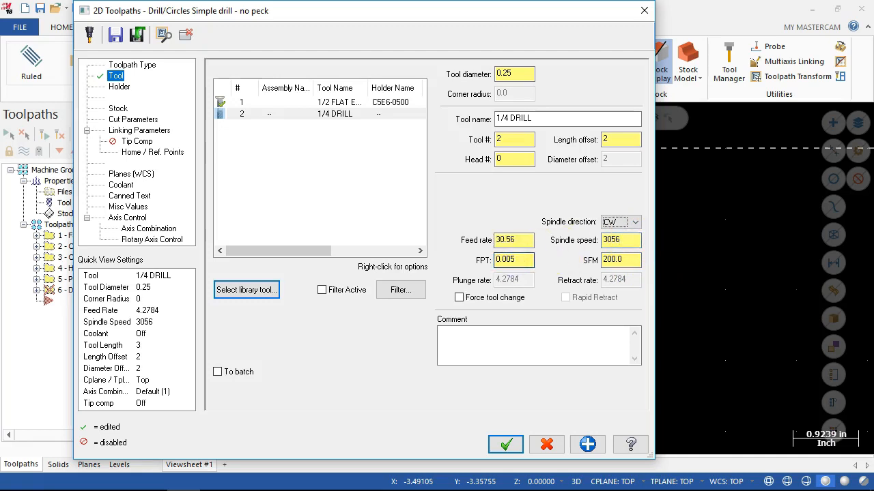
{"action": "double_click", "coordinate": [522, 259]}
Set the 1/4 drill's feed rate to 18.0.
{"action": "left_click", "coordinate": [520, 242]}
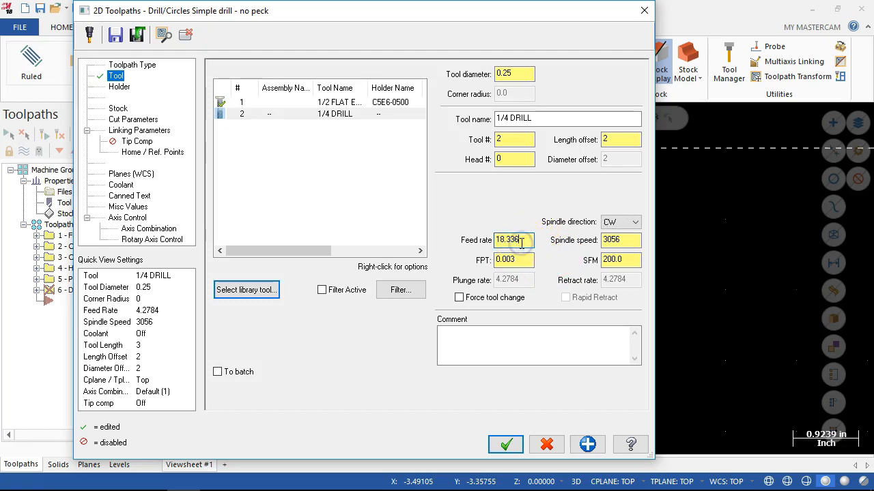
{"action": "type", "text": "18.0"}
{"action": "key", "text": "Tab"}
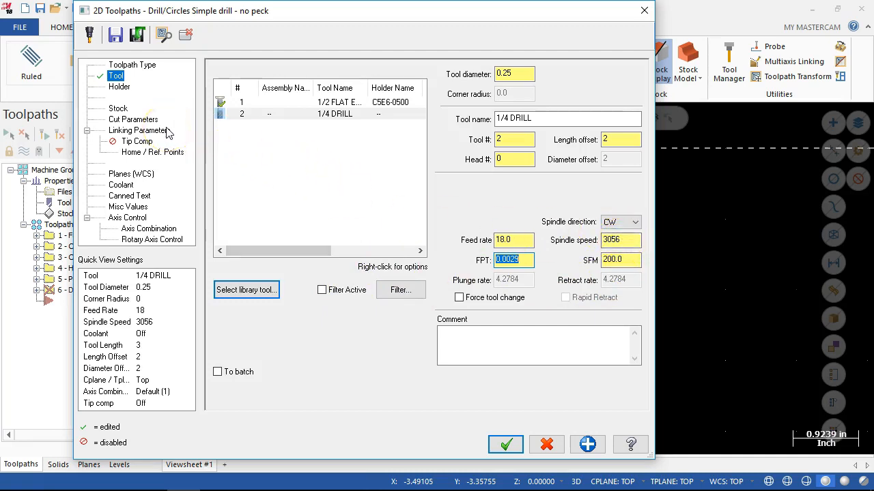
Change the drilling cycle to Peck Drill with a peck amount of 0.125.
{"action": "left_click", "coordinate": [118, 109]}
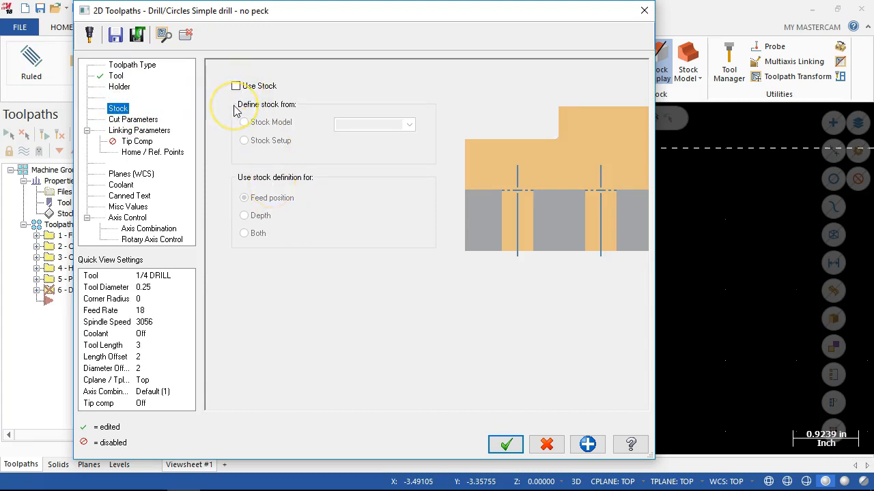
{"action": "left_click", "coordinate": [153, 120]}
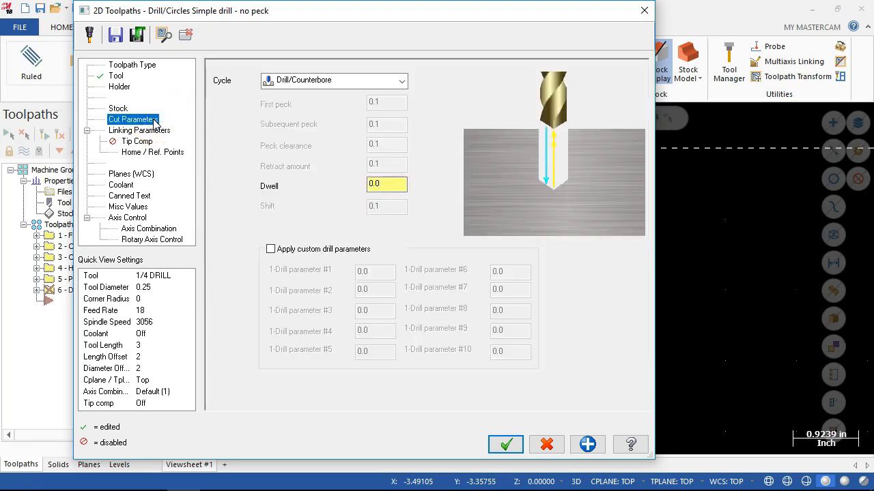
{"action": "left_click", "coordinate": [393, 82]}
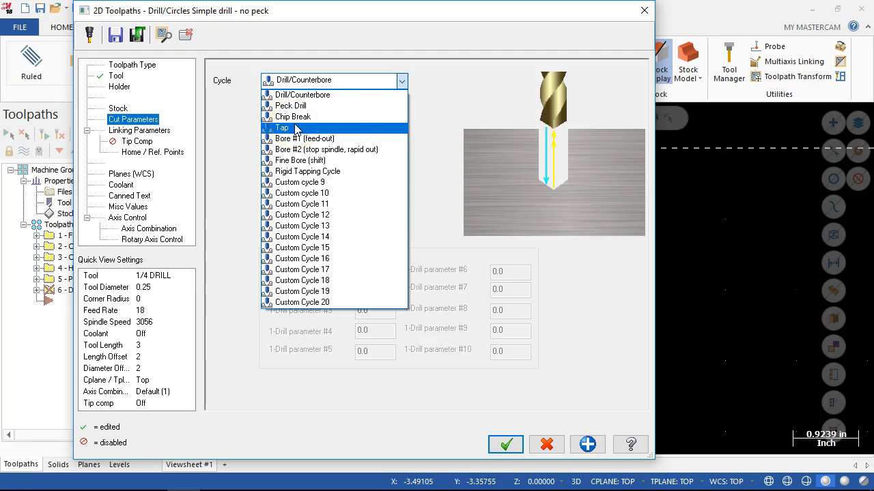
{"action": "left_click", "coordinate": [327, 95]}
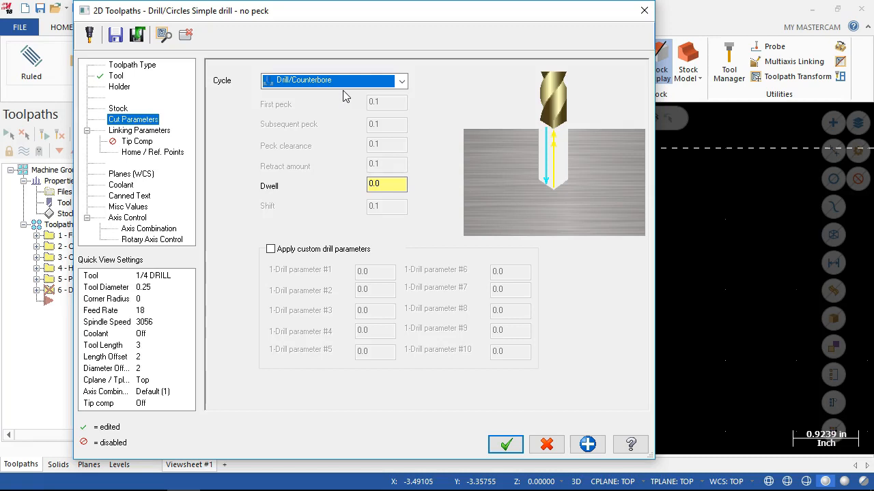
{"action": "left_click", "coordinate": [401, 82]}
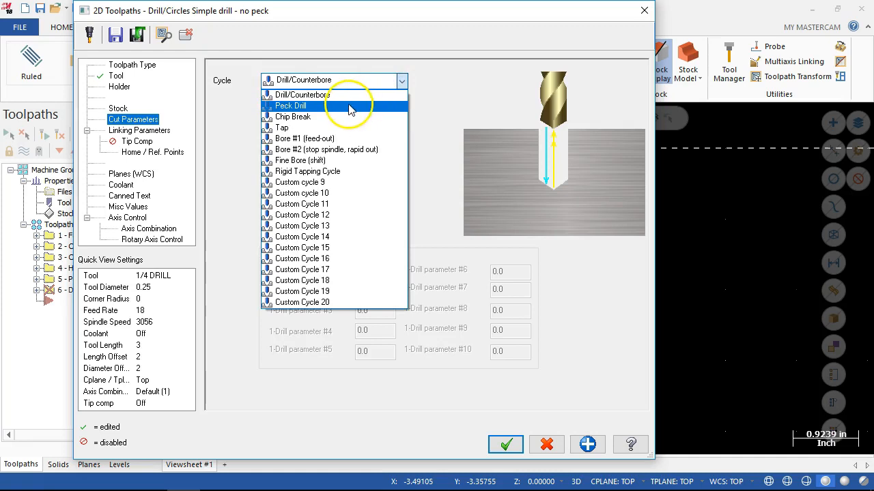
{"action": "left_click", "coordinate": [349, 106]}
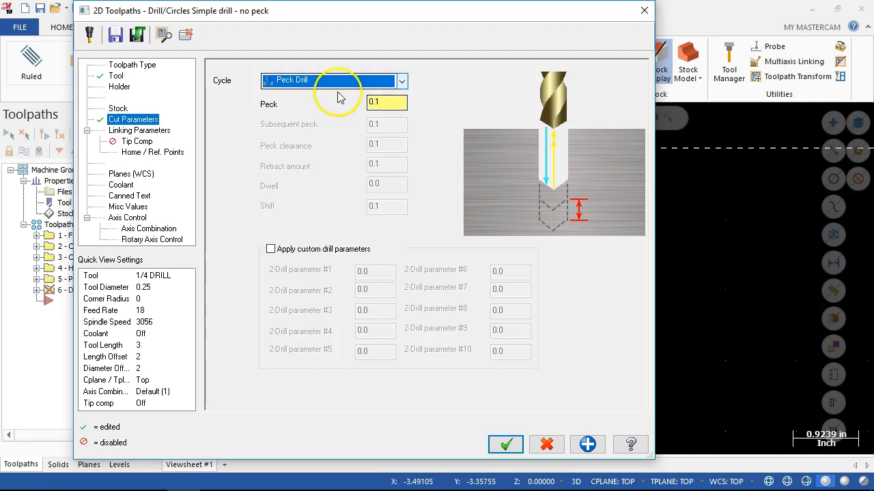
{"action": "left_click", "coordinate": [385, 101]}
{"action": "type", "text": "25"}
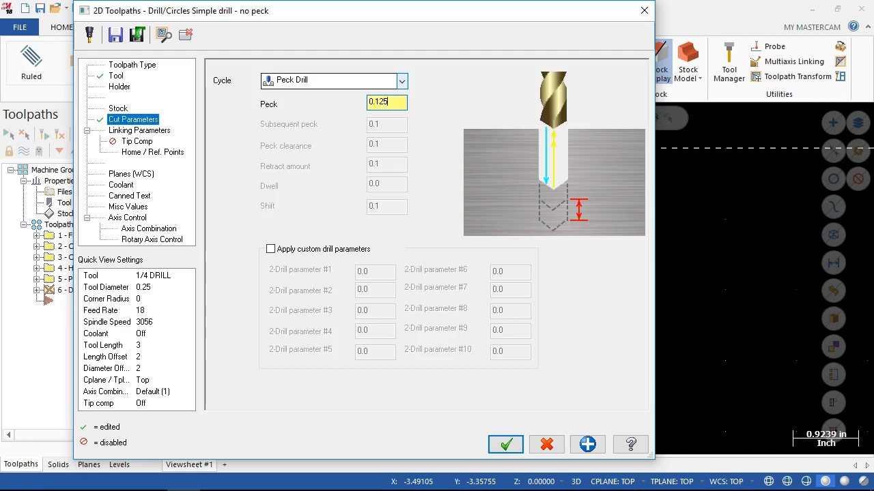
{"action": "left_click", "coordinate": [401, 80]}
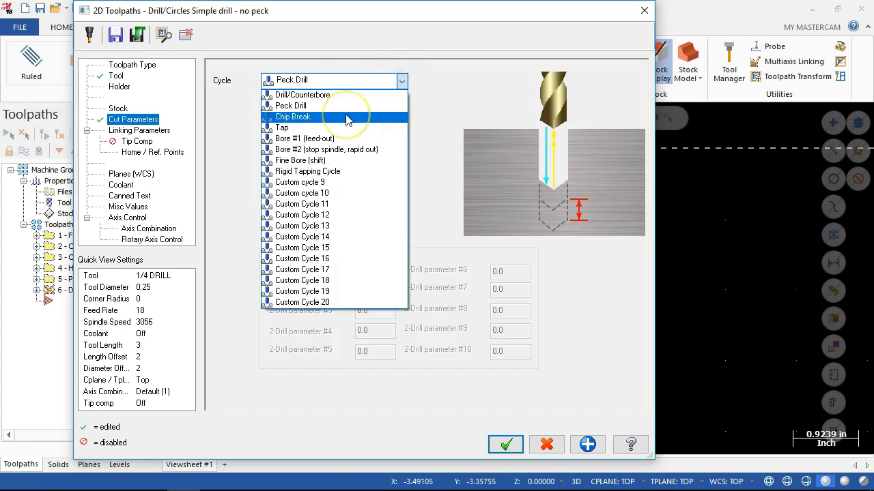
{"action": "left_click", "coordinate": [477, 118]}
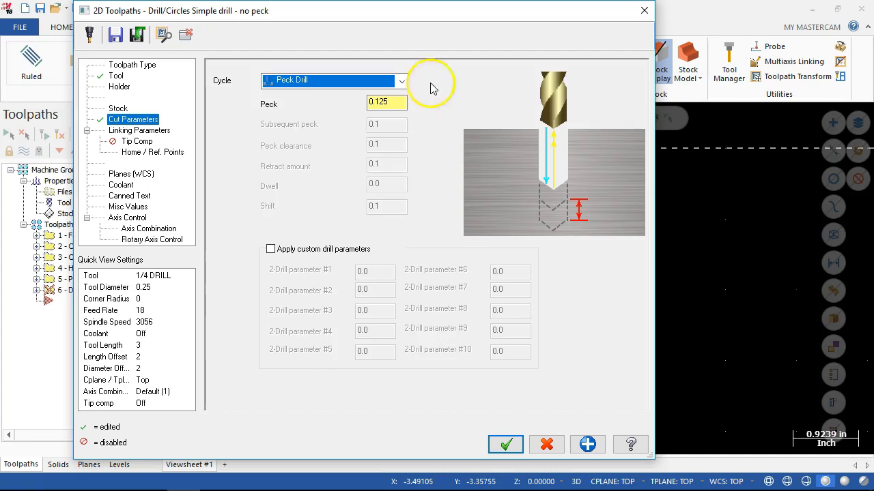
Set the drilling depth to -1.0 as an absolute value in the linking parameters.
{"action": "left_click", "coordinate": [149, 131]}
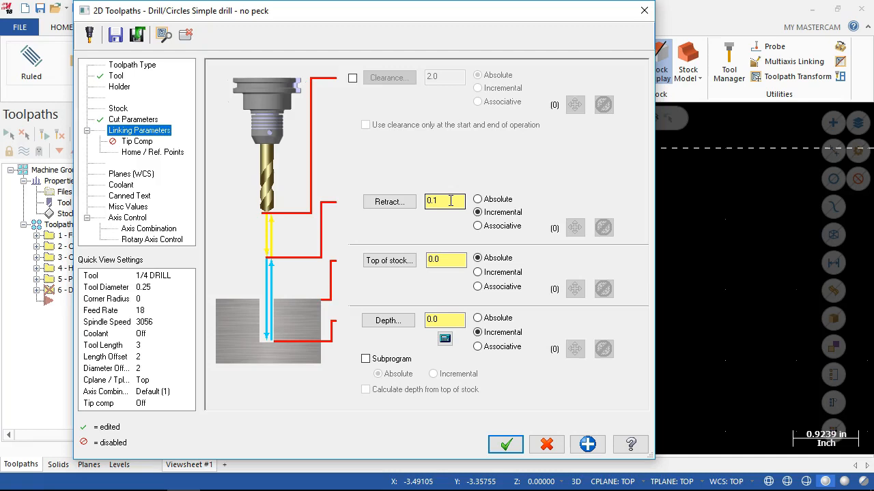
{"action": "left_click", "coordinate": [449, 319]}
{"action": "double_click", "coordinate": [449, 319]}
{"action": "type", "text": "-1."}
{"action": "left_click", "coordinate": [445, 339]}
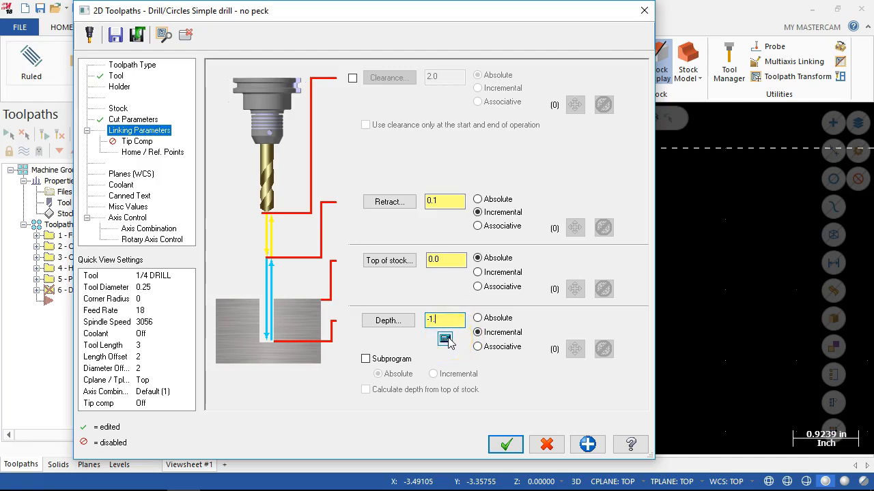
{"action": "left_click", "coordinate": [477, 318]}
Enable tip compensation for the 1/4 drill and accept the drilling toolpath.
{"action": "left_click", "coordinate": [137, 144]}
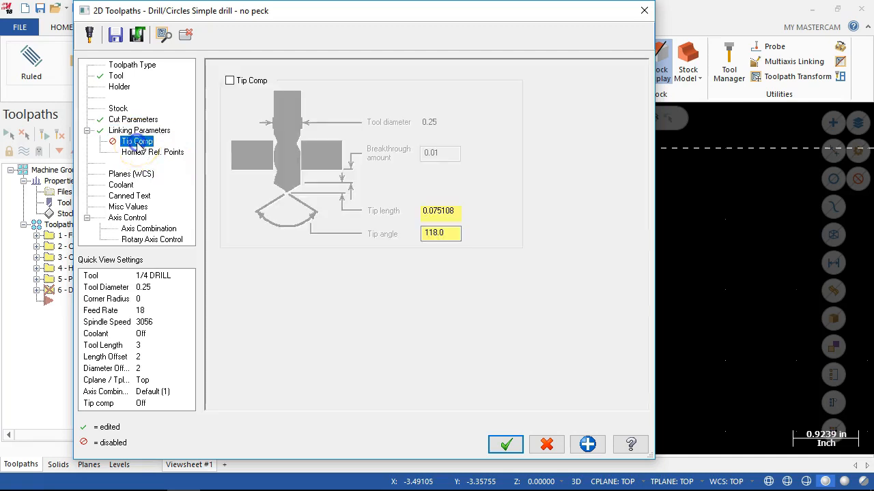
{"action": "left_click", "coordinate": [230, 80]}
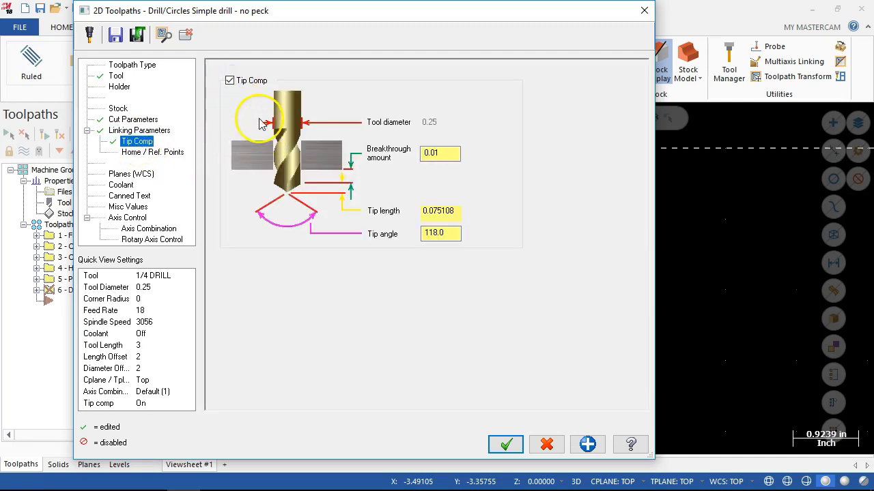
{"action": "left_click", "coordinate": [452, 157]}
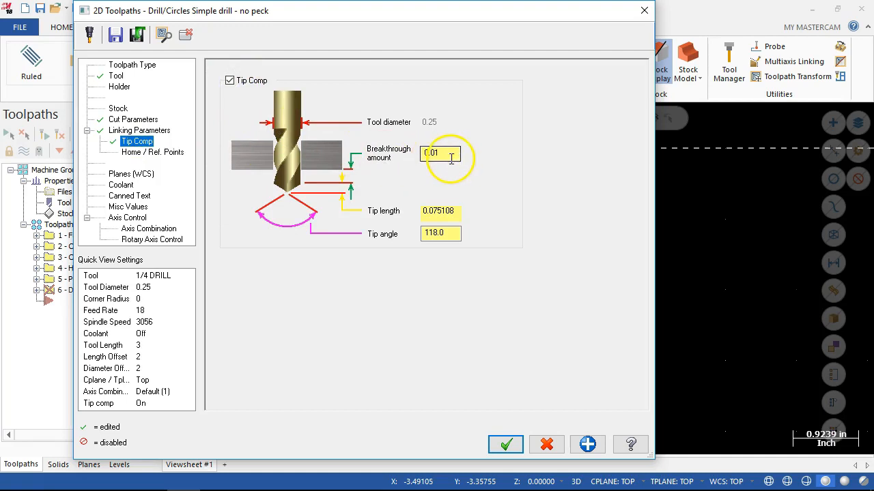
{"action": "left_click", "coordinate": [440, 232]}
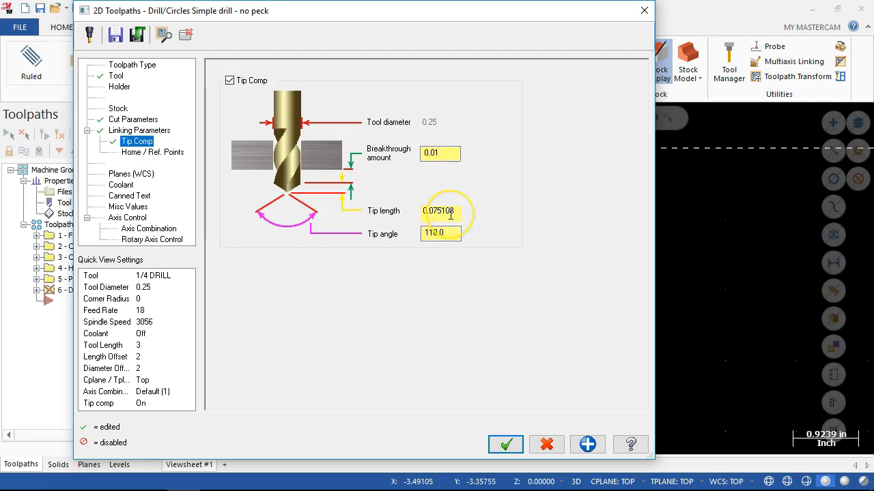
{"action": "left_click", "coordinate": [450, 233]}
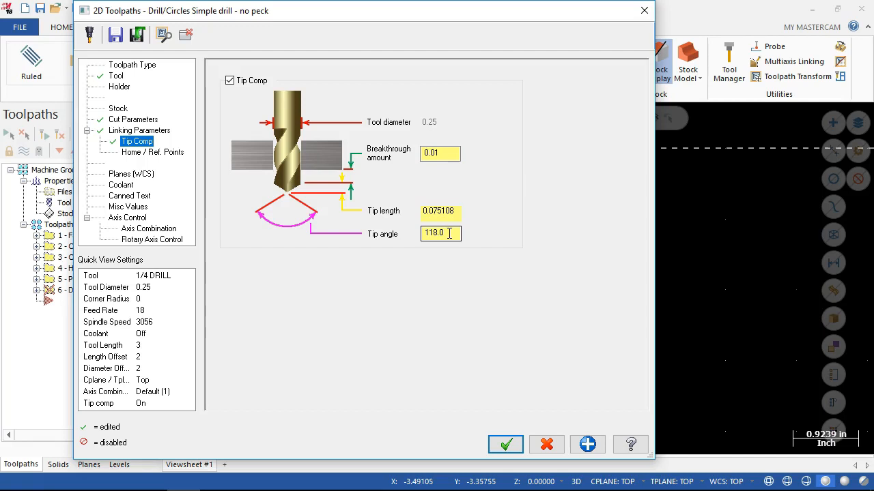
{"action": "left_click", "coordinate": [448, 233]}
{"action": "left_click", "coordinate": [504, 445]}
Select every operation in Toolpath Group-1 and display all their toolpaths over the part in an angled 3D view.
{"action": "scroll", "coordinate": [520, 375], "scroll_direction": "down", "scroll_amount": 1}
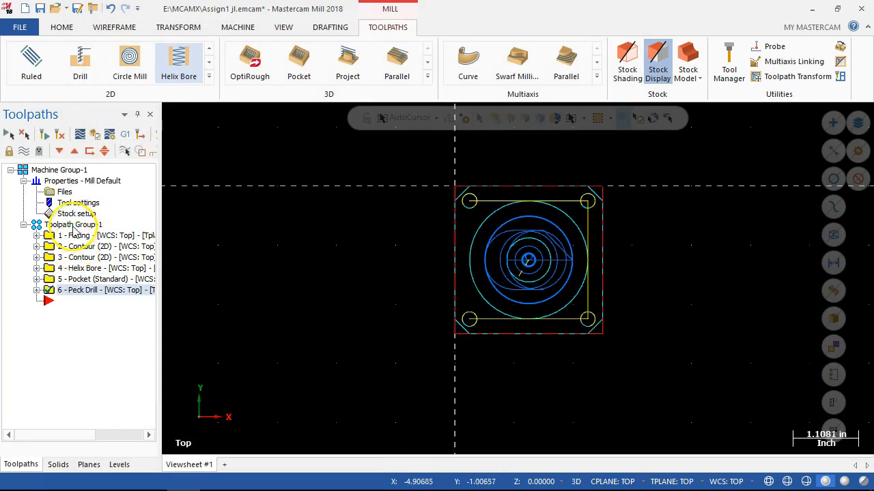
{"action": "left_click", "coordinate": [73, 225]}
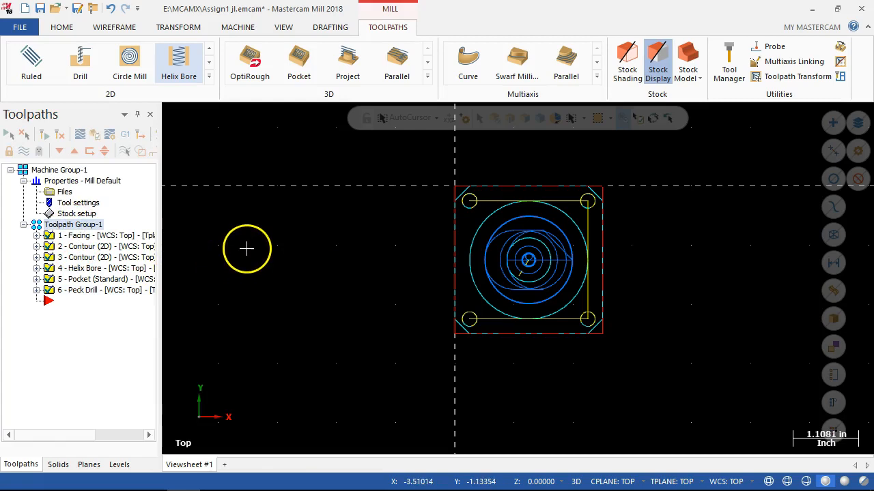
{"action": "middle_click_drag", "start_coordinate": [382, 320], "coordinate": [343, 284]}
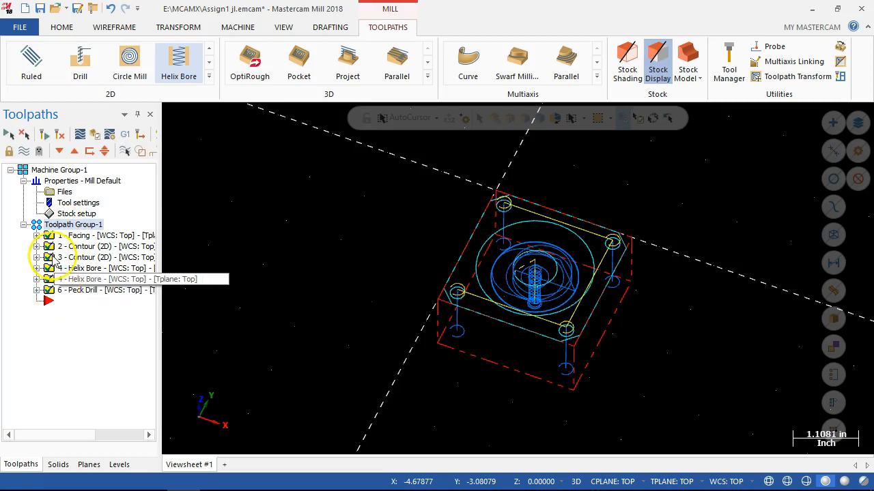
{"action": "left_click", "coordinate": [23, 152]}
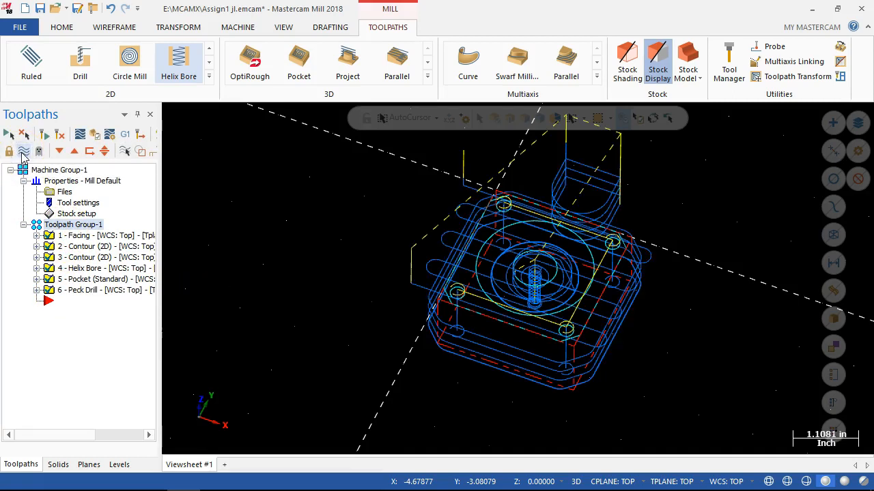
{"action": "left_click", "coordinate": [23, 152]}
{"action": "left_click", "coordinate": [23, 151]}
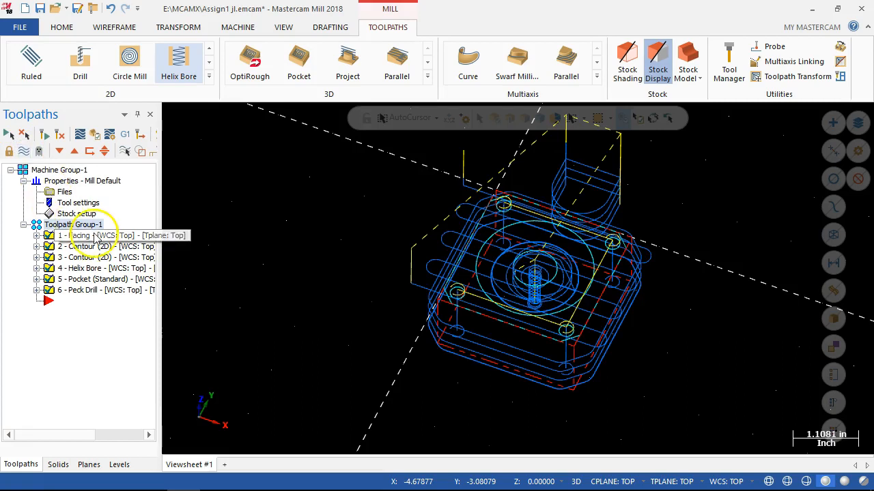
Backplot all selected operations from start to end, then close the backplot.
{"action": "left_click", "coordinate": [82, 139]}
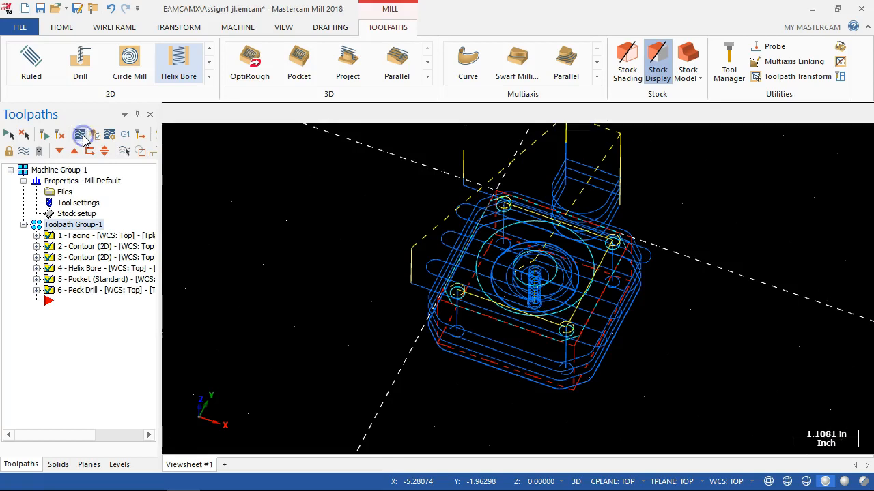
{"action": "left_click", "coordinate": [170, 115]}
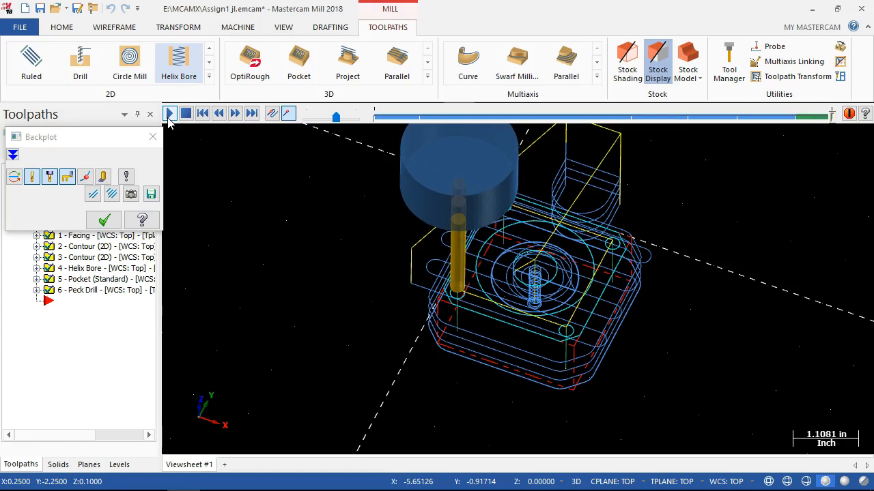
{"action": "left_click", "coordinate": [152, 137]}
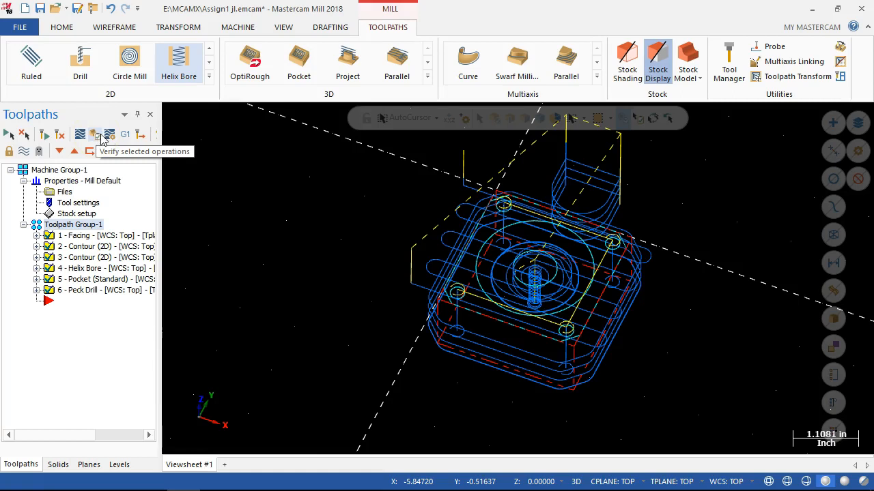
Verify all selected operations by playing the full stock-removal simulation, then close the simulator.
{"action": "left_click", "coordinate": [95, 135]}
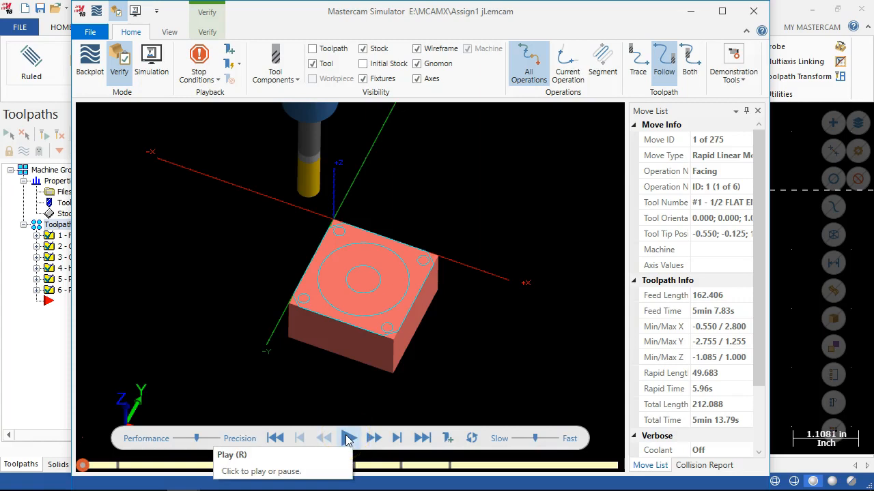
{"action": "left_click", "coordinate": [348, 439]}
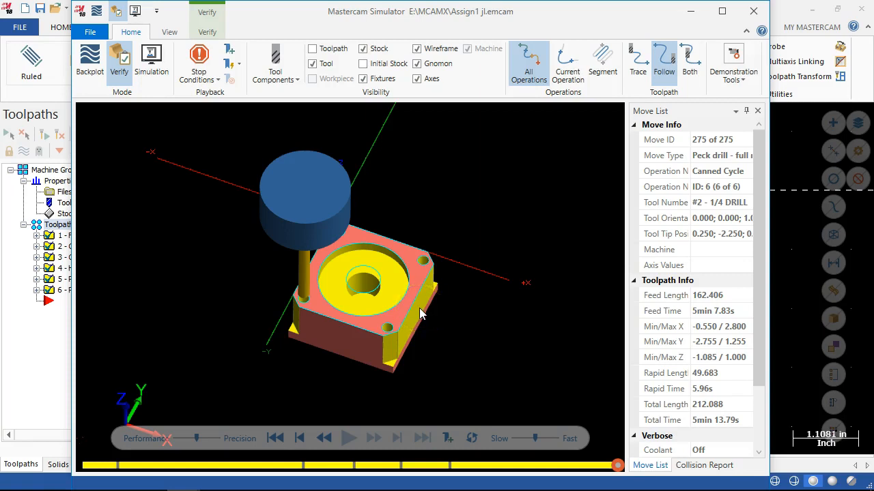
{"action": "left_click", "coordinate": [754, 11]}
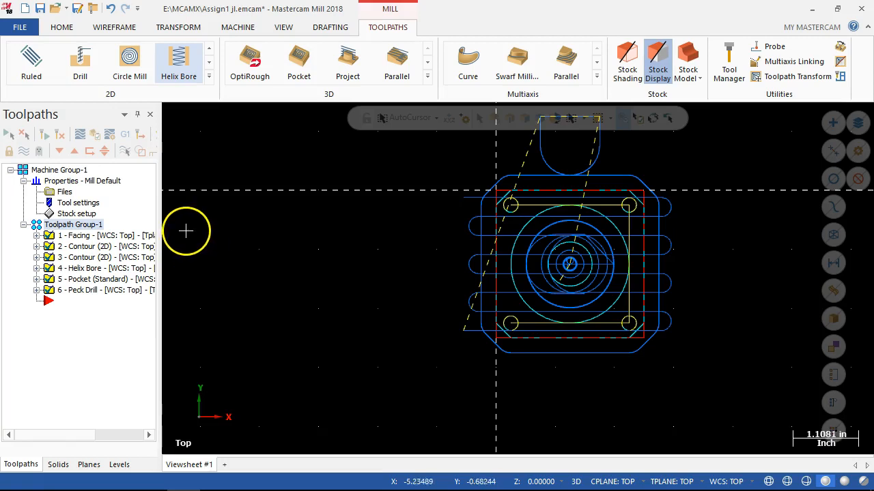
Post-process all operations to the NC file Assign1 jl.NC on the E: drive and open it in Code Expert.
{"action": "left_click", "coordinate": [124, 135]}
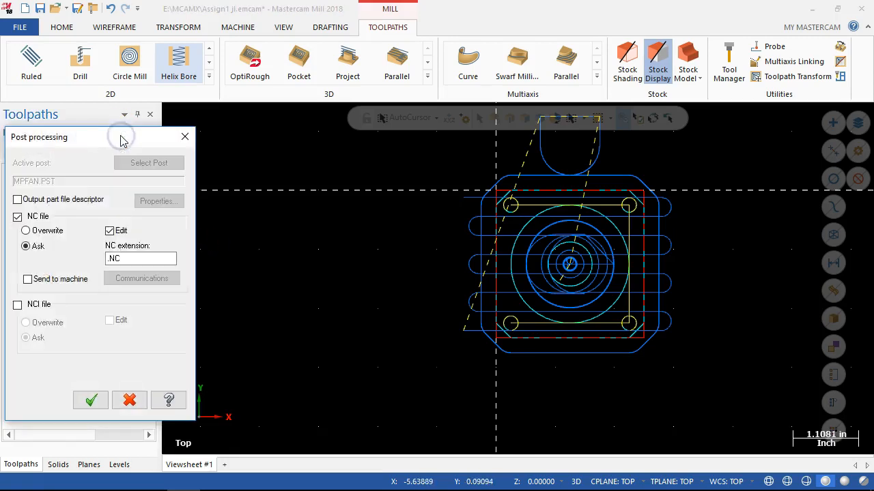
{"action": "left_click_drag", "start_coordinate": [121, 139], "coordinate": [191, 85]}
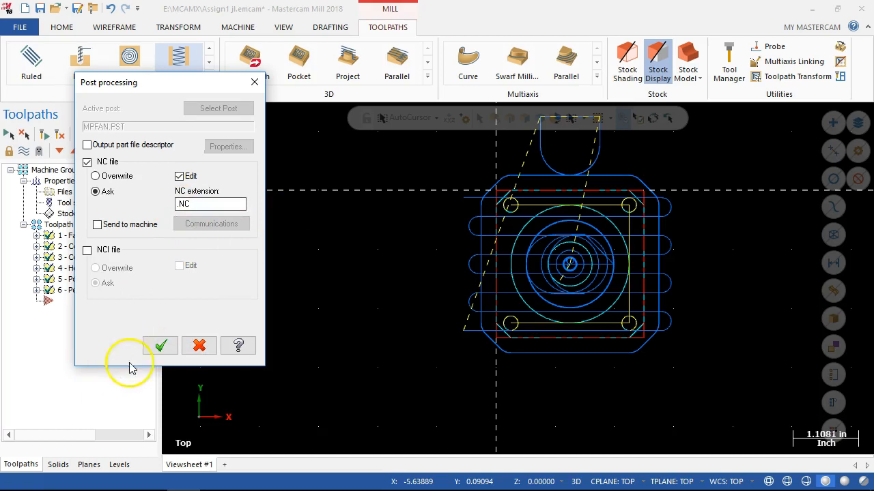
{"action": "left_click", "coordinate": [160, 346]}
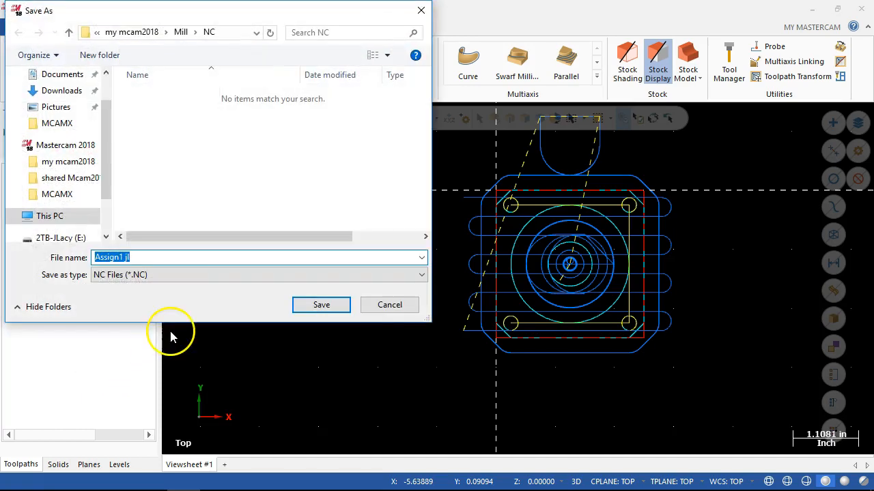
{"action": "left_click_drag", "start_coordinate": [109, 170], "coordinate": [109, 218]}
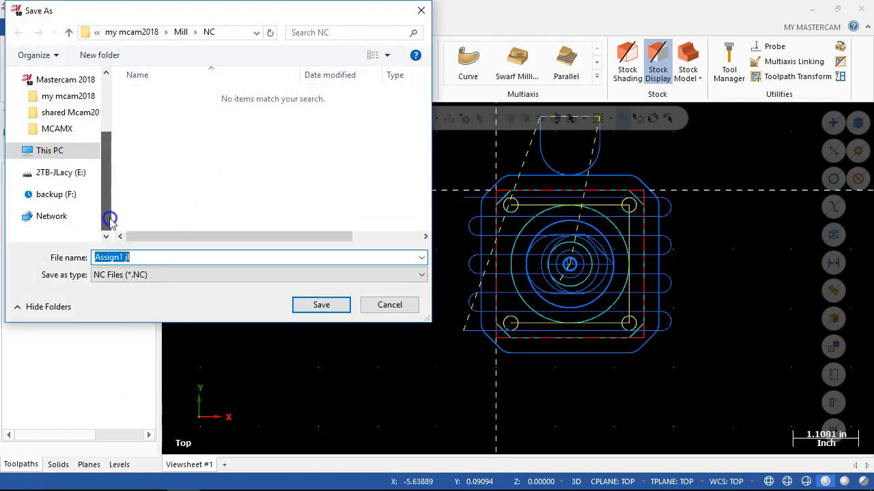
{"action": "left_click", "coordinate": [79, 173]}
{"action": "left_click", "coordinate": [295, 304]}
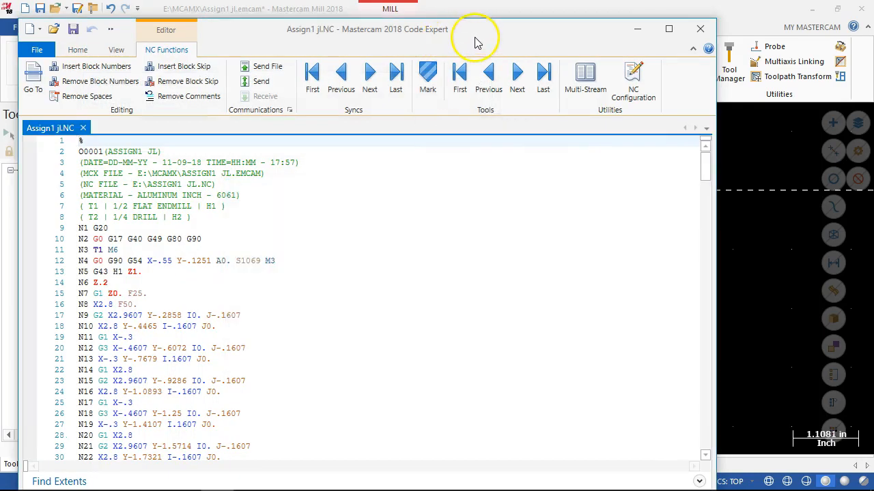
{"action": "left_click_drag", "start_coordinate": [476, 26], "coordinate": [505, 8]}
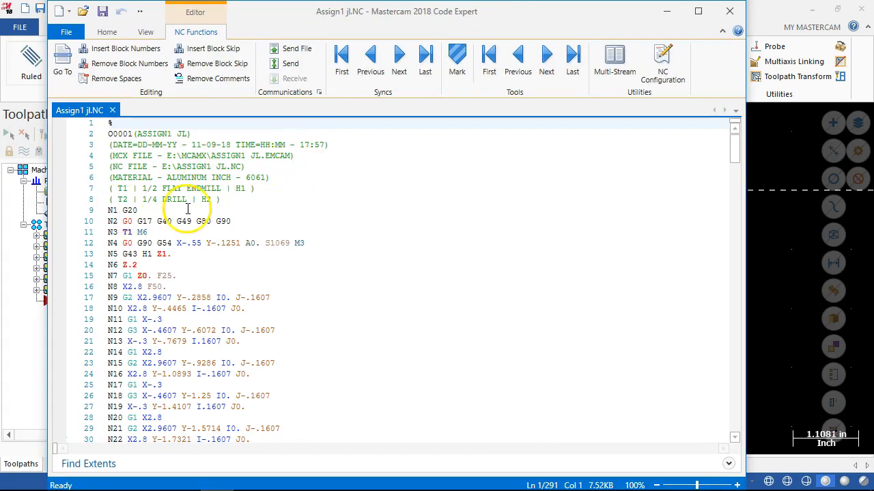
Review the posted NC program down to its end, highlight the A0. word on line N268, return to the start and close Code Expert.
{"action": "scroll", "coordinate": [182, 296], "scroll_direction": "down", "scroll_amount": 3}
{"action": "scroll", "coordinate": [183, 297], "scroll_direction": "down", "scroll_amount": 20}
{"action": "scroll", "coordinate": [183, 297], "scroll_direction": "down", "scroll_amount": 9}
{"action": "left_click_drag", "start_coordinate": [733, 263], "coordinate": [721, 426]}
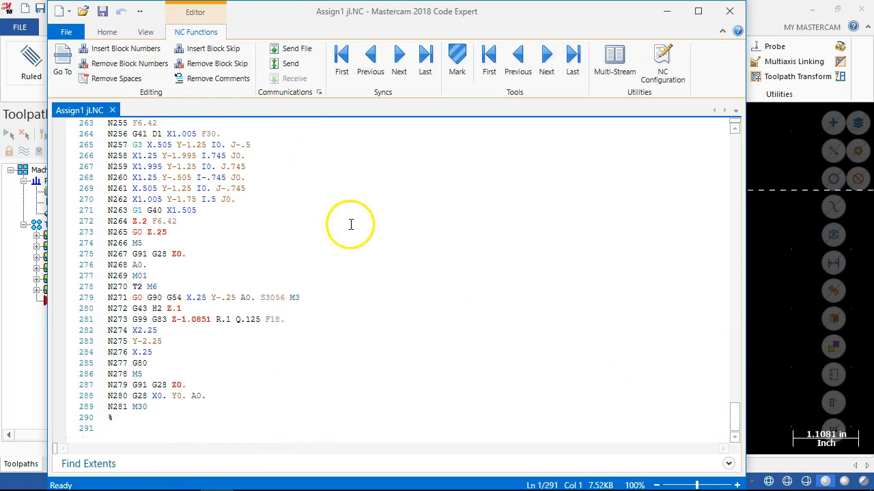
{"action": "left_click_drag", "start_coordinate": [157, 265], "coordinate": [130, 265]}
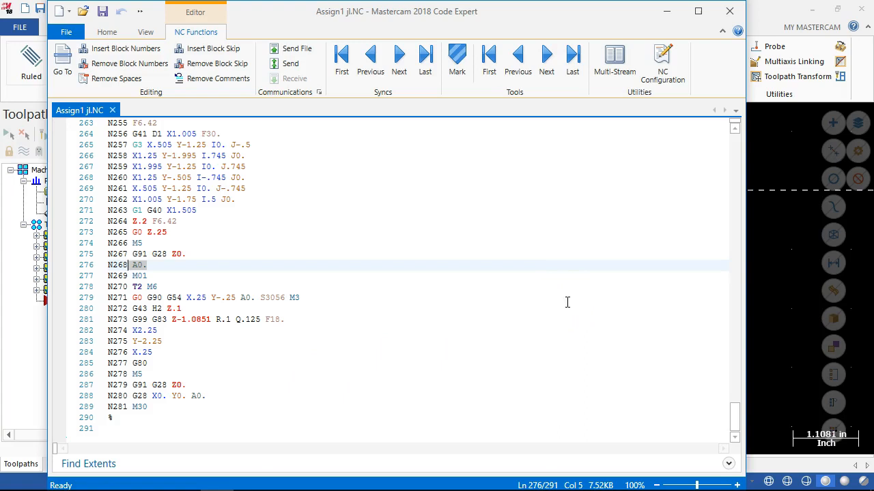
{"action": "left_click_drag", "start_coordinate": [735, 411], "coordinate": [728, 117]}
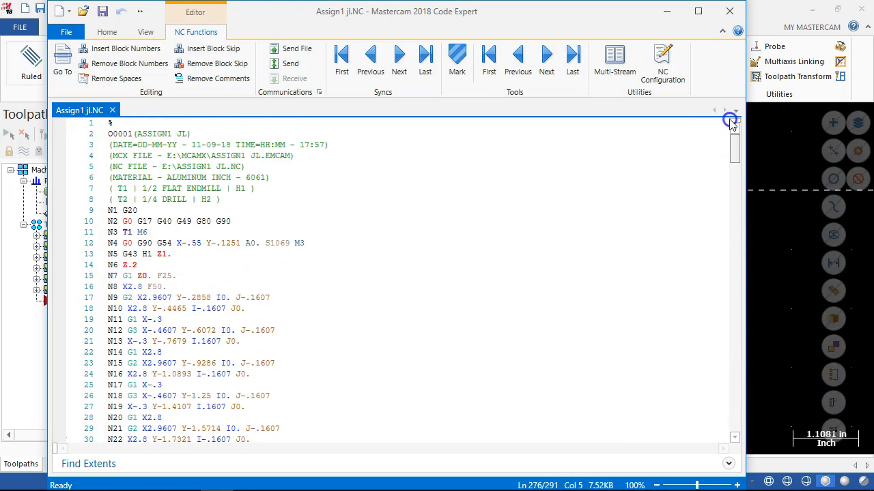
{"action": "left_click", "coordinate": [727, 15]}
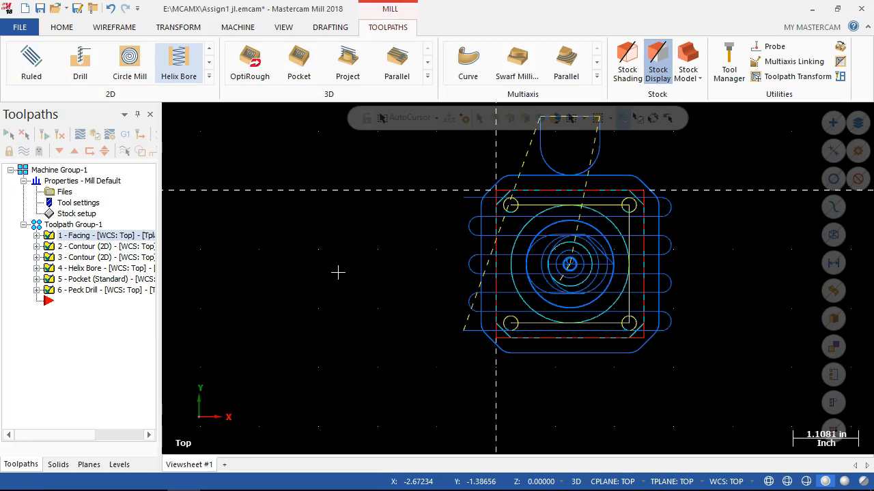
Open the parameters of the Helix Bore operation to review its toolpath settings, then cancel the dialog.
{"action": "left_click", "coordinate": [36, 268]}
{"action": "right_click", "coordinate": [83, 279]}
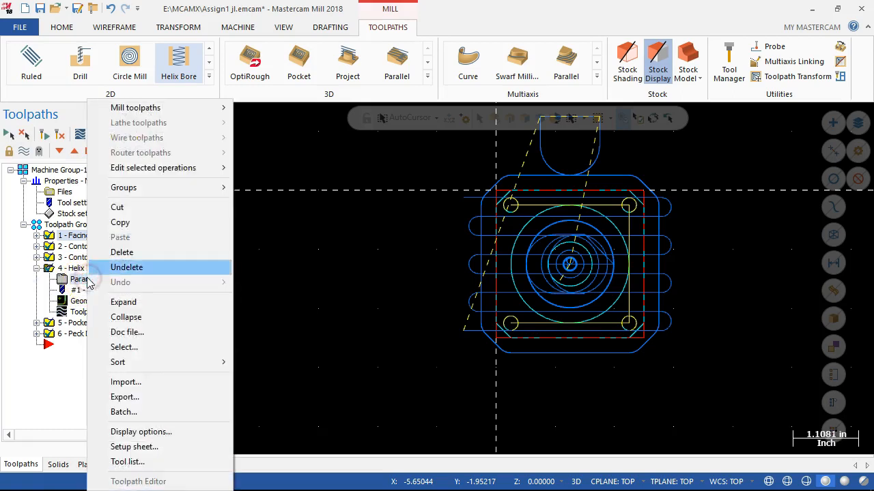
{"action": "left_click", "coordinate": [72, 278]}
{"action": "double_click", "coordinate": [72, 278]}
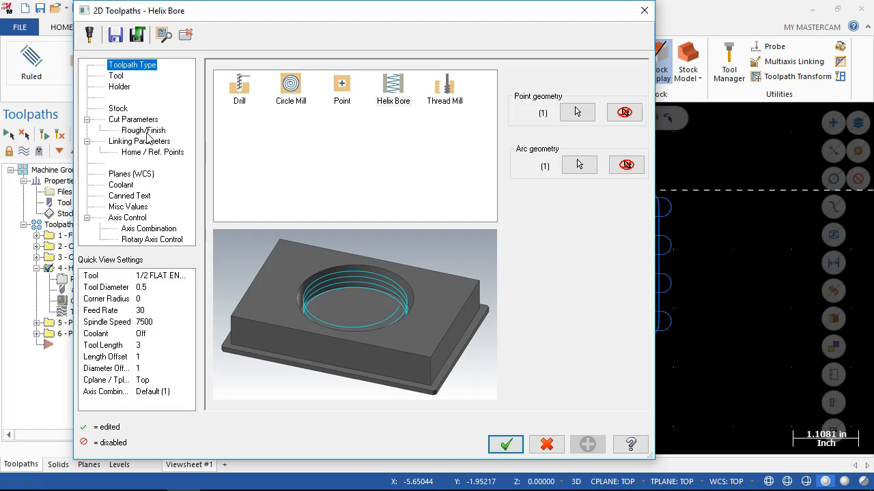
{"action": "left_click", "coordinate": [550, 444]}
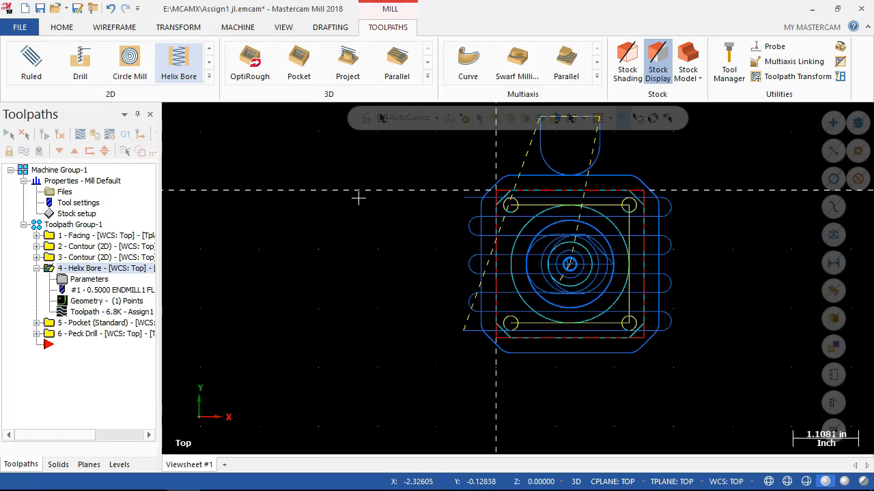
Switch to File Explorer, locate the posted Assign1 jl NC file on the E: drive, then close the window.
{"action": "mouse_move", "coordinate": [130, 486]}
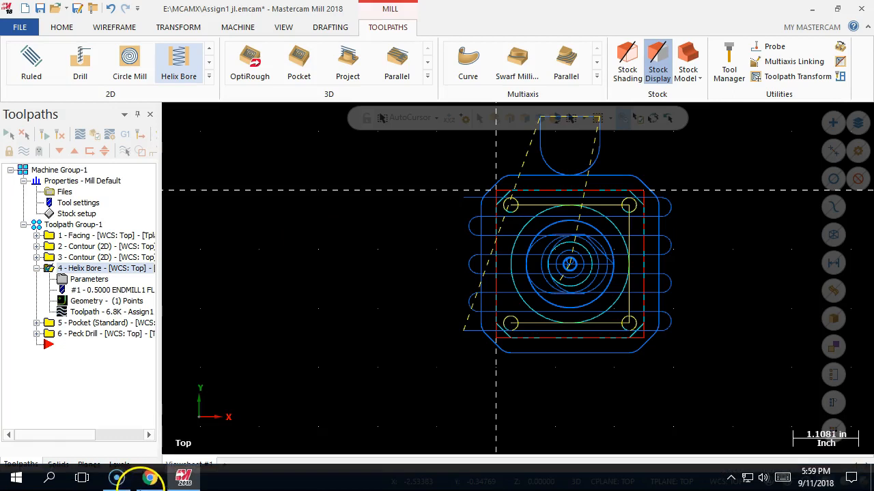
{"action": "right_click", "coordinate": [18, 480]}
{"action": "left_click", "coordinate": [55, 362]}
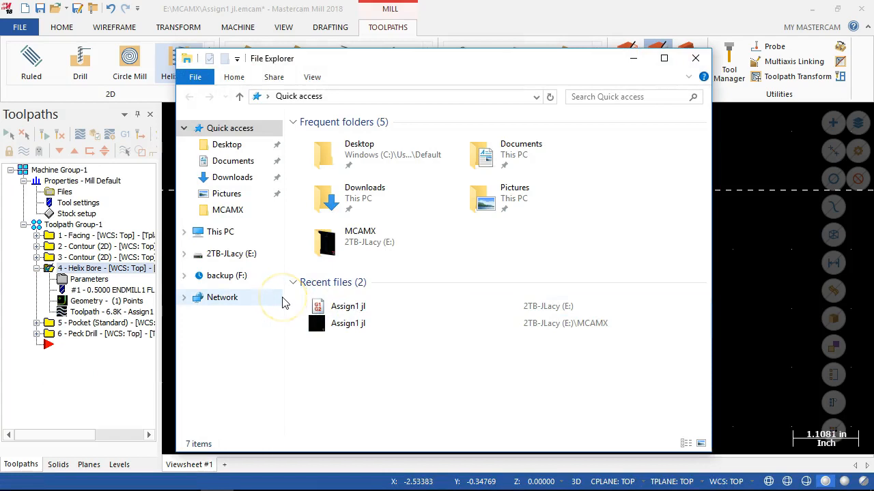
{"action": "left_click", "coordinate": [232, 254]}
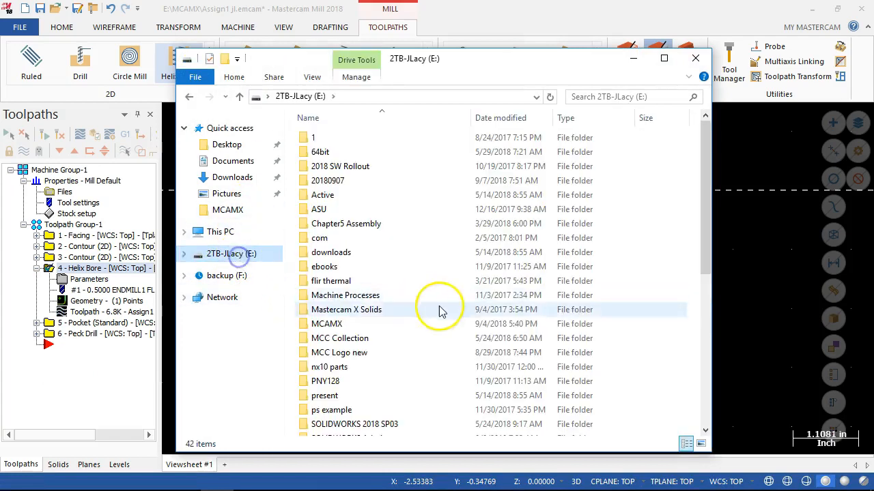
{"action": "scroll", "coordinate": [442, 321], "scroll_direction": "down", "scroll_amount": 6}
{"action": "left_click", "coordinate": [326, 342]}
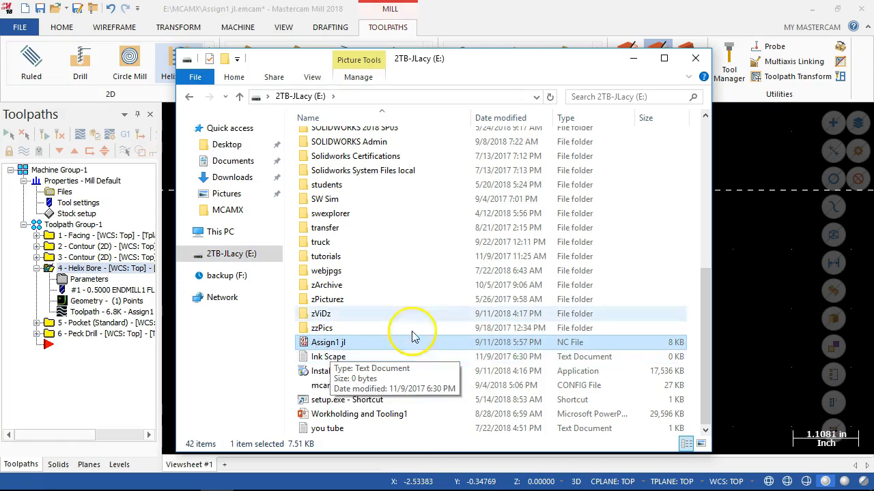
{"action": "left_click", "coordinate": [696, 58]}
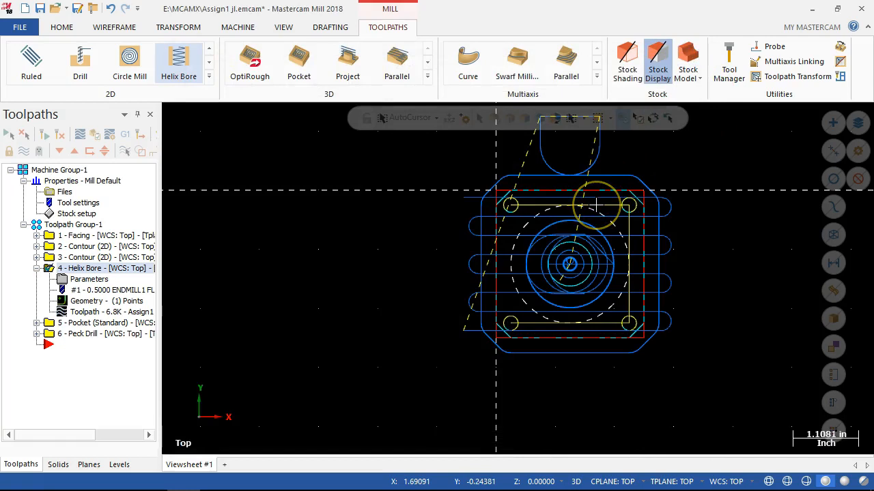